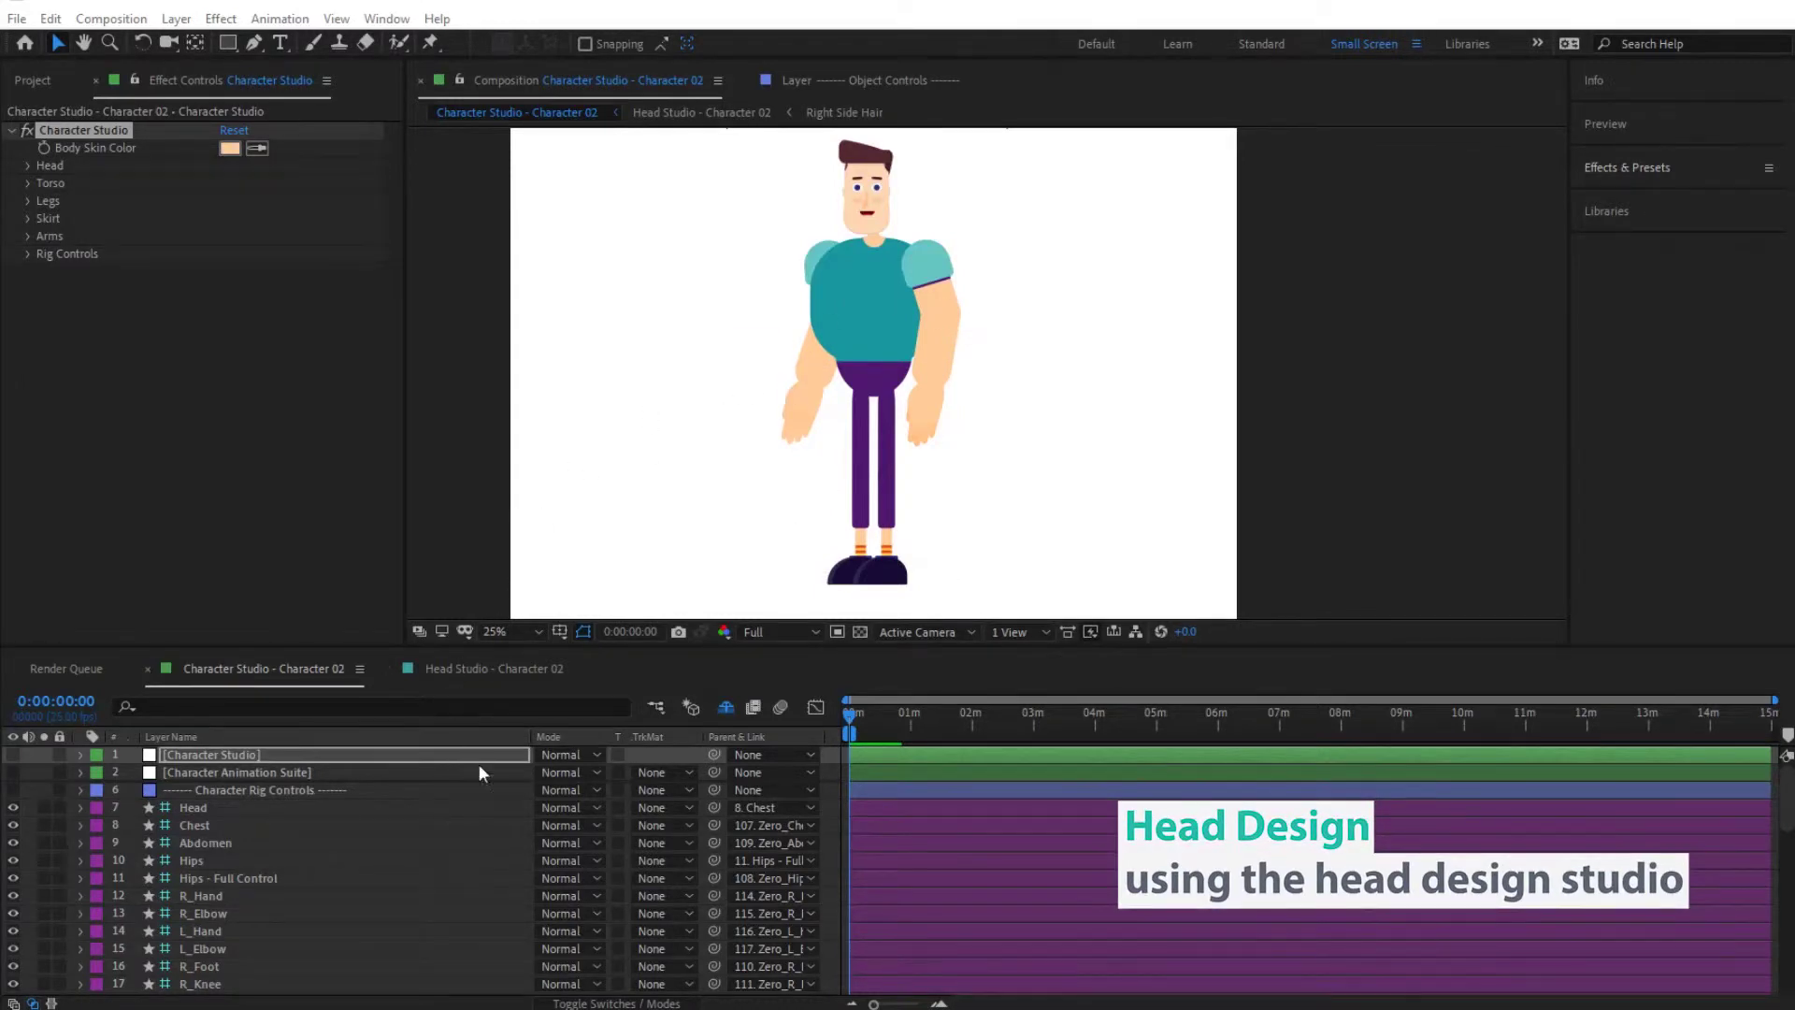
Open the Head Studio - Character 02 composition and select its Head Design Studio layer
click(475, 670)
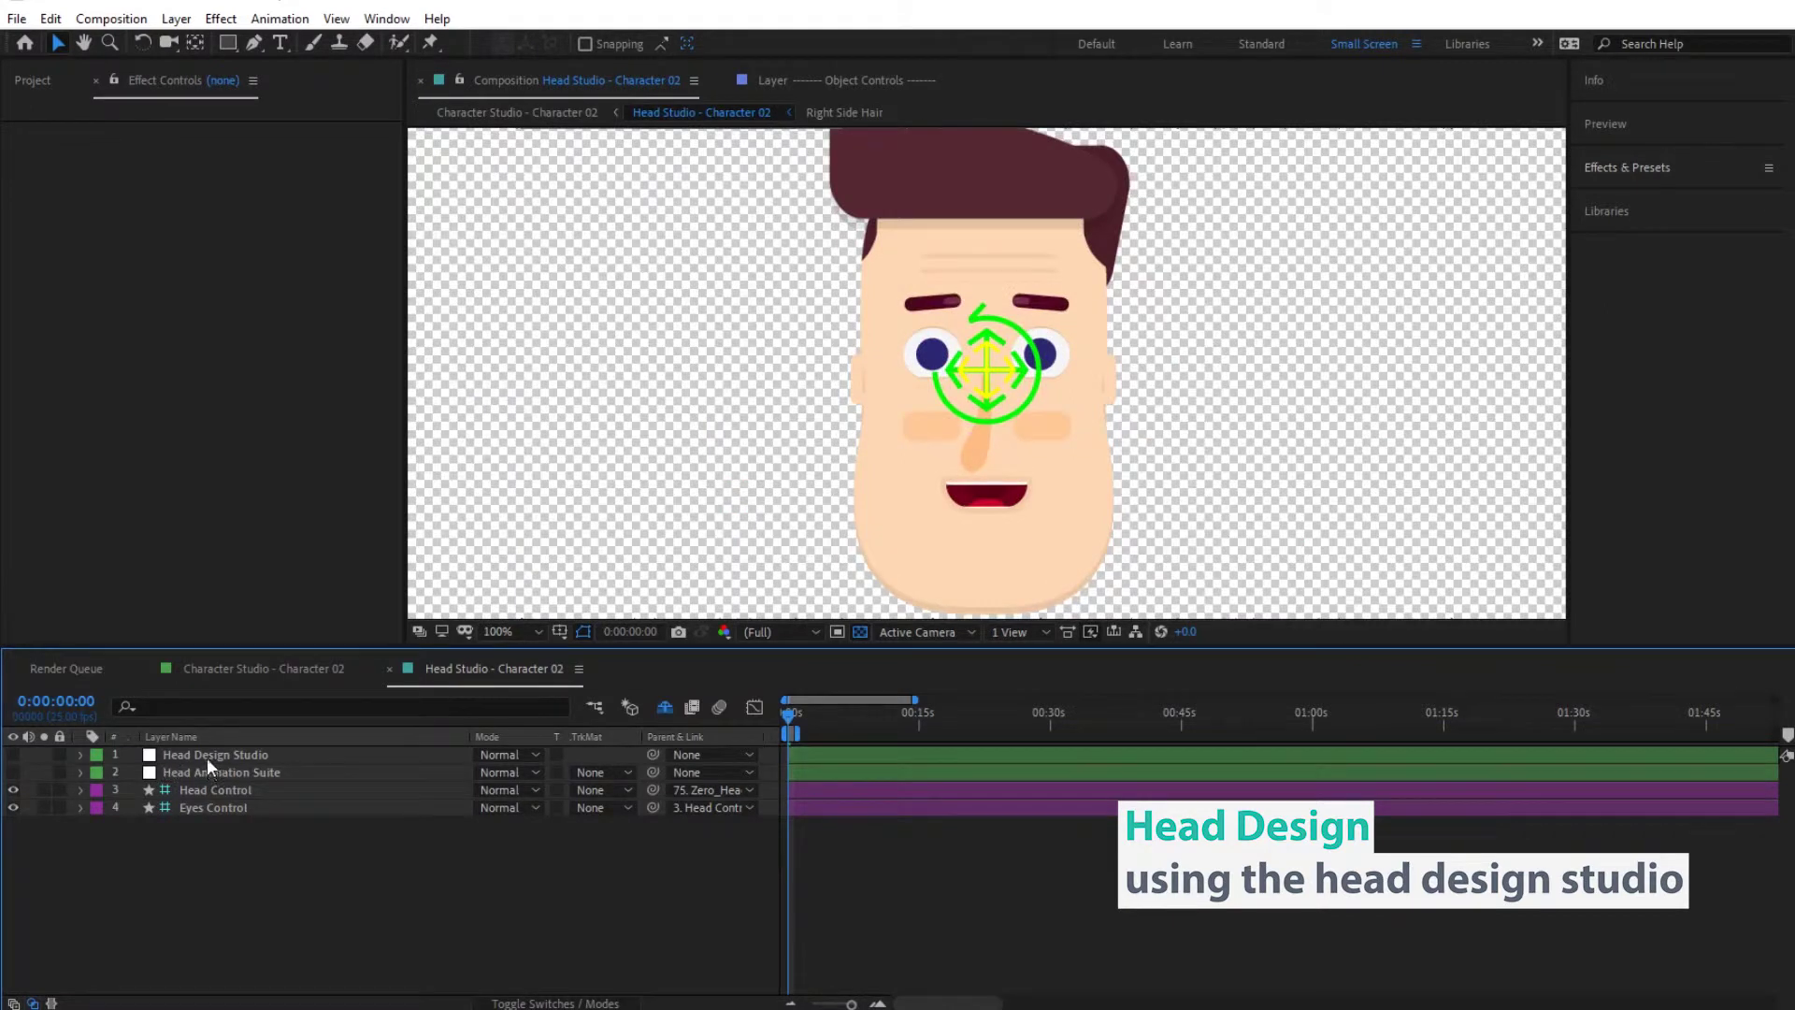
click(200, 754)
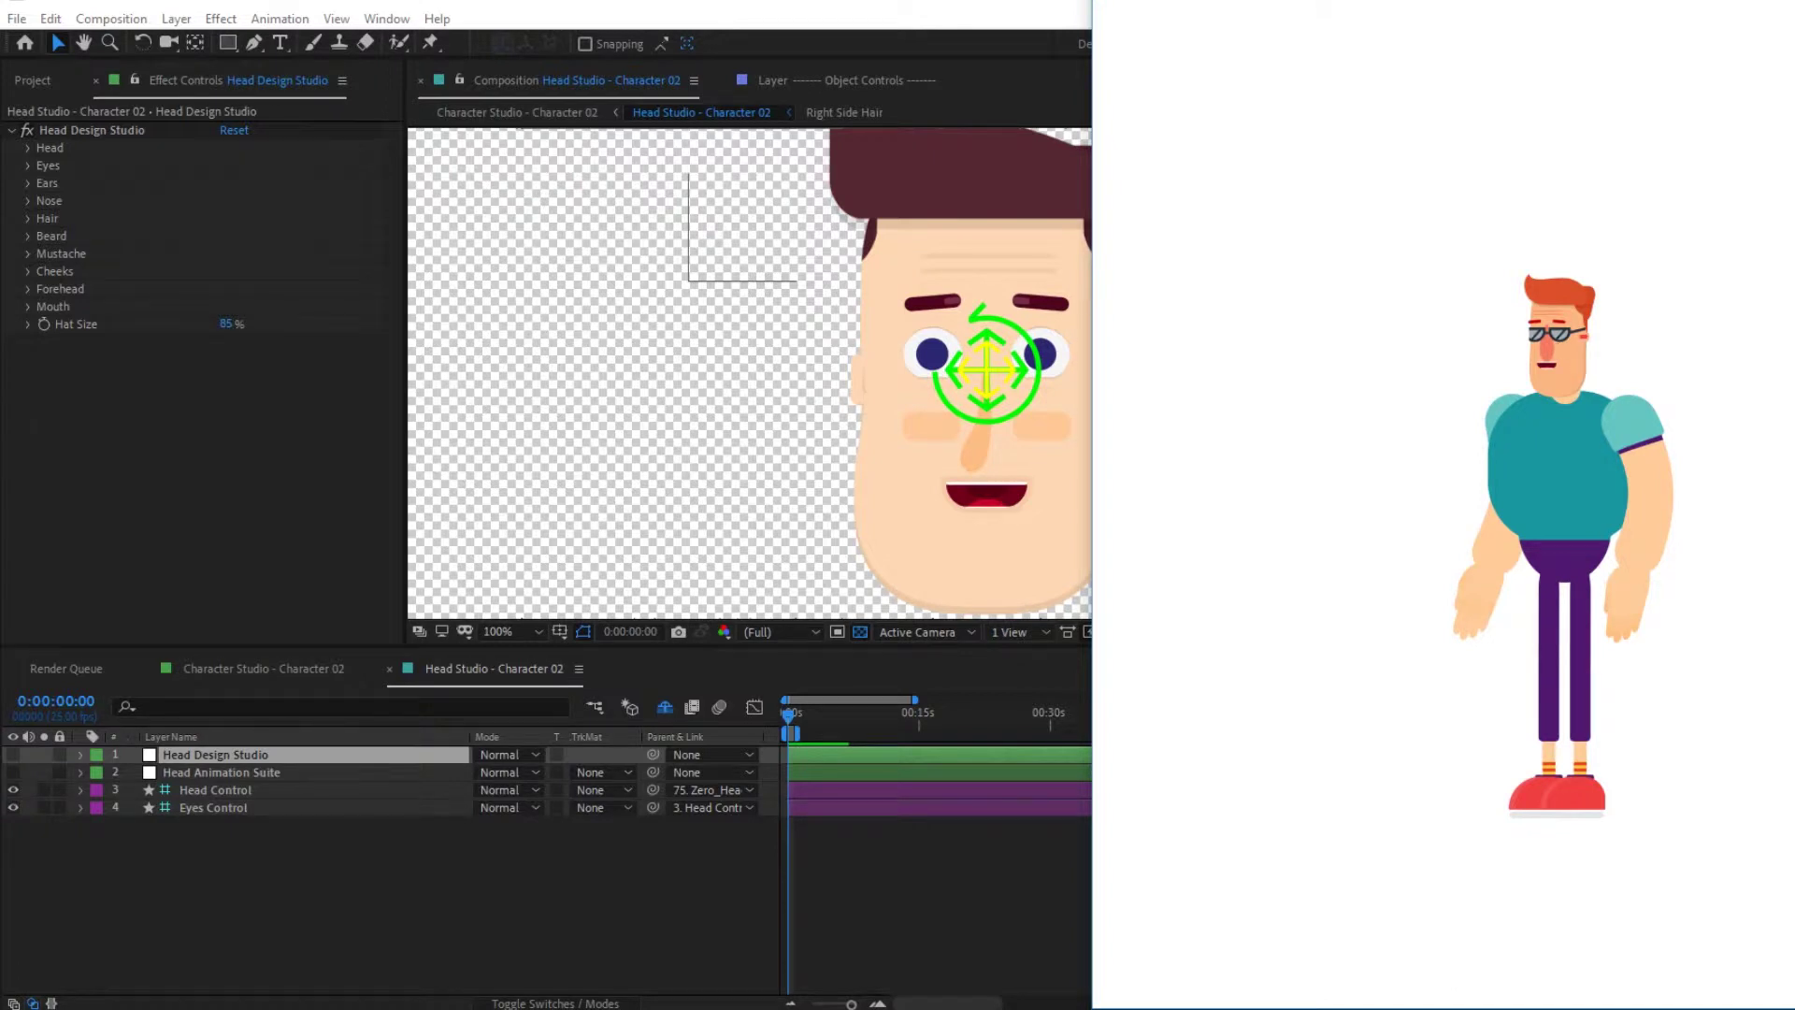
scroll(1066, 397, down, 2)
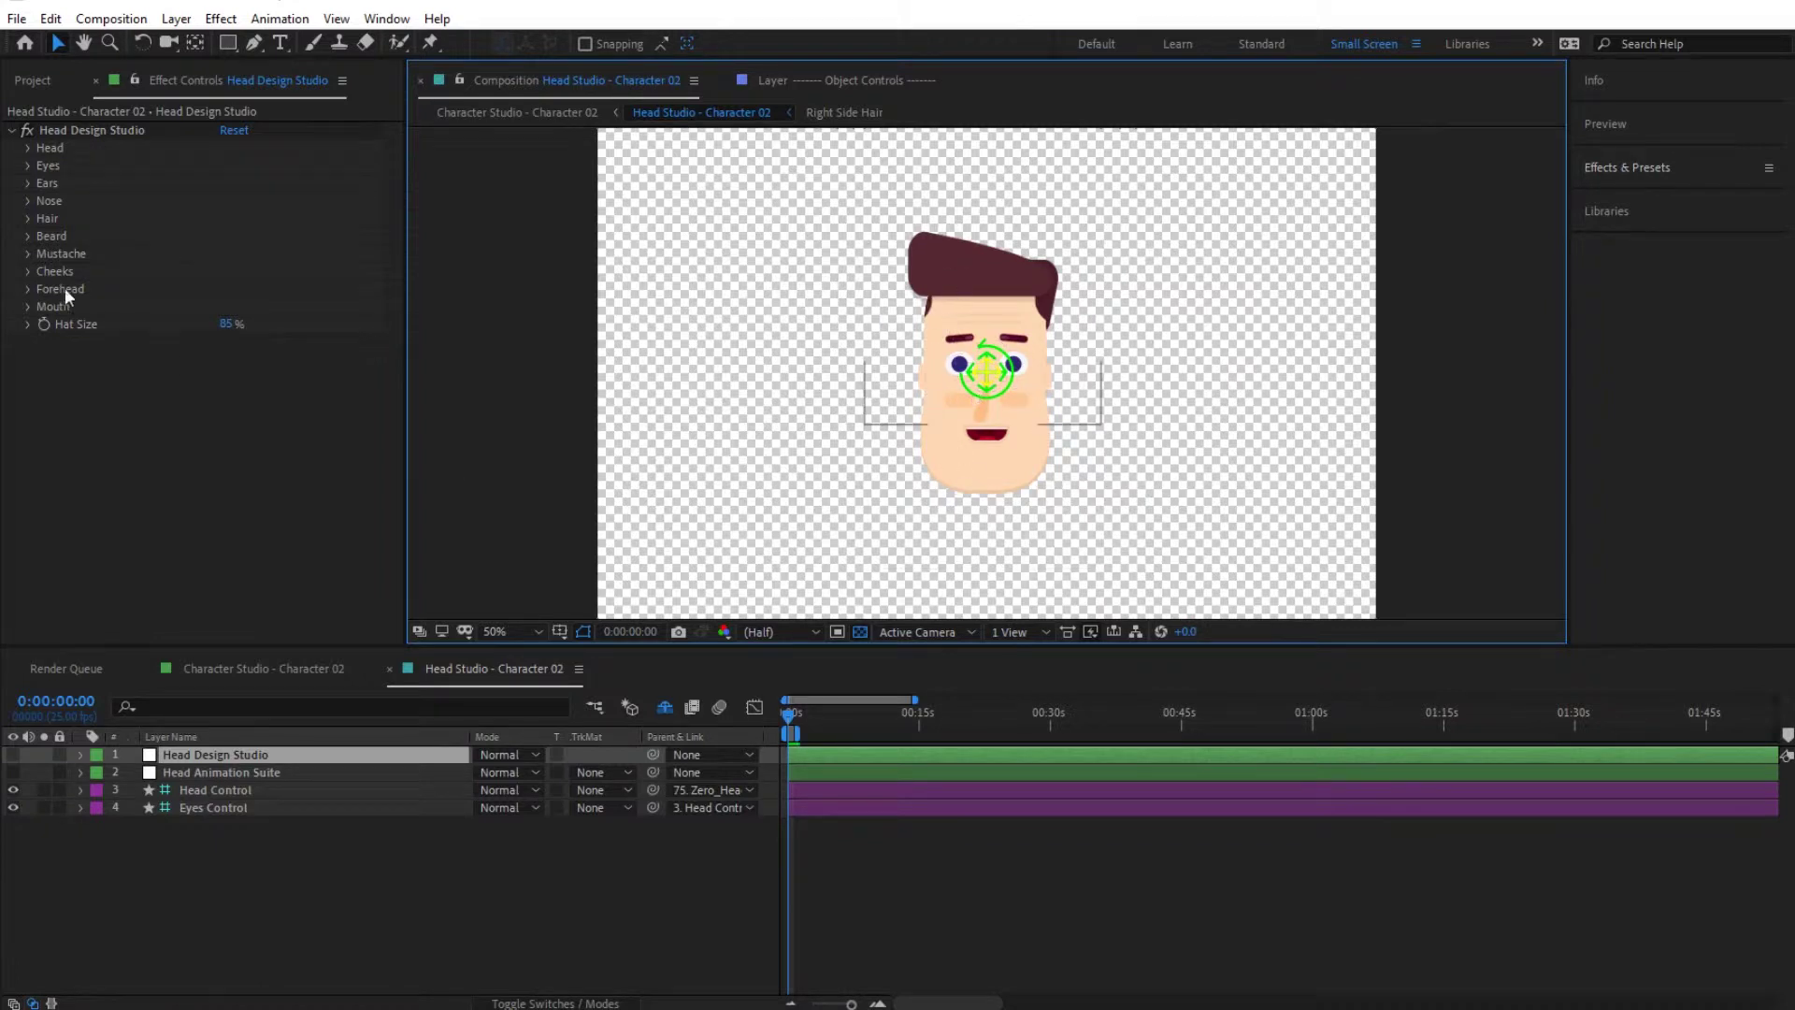
Set the head's overall roundness to 100 in the Head Design Studio effect
click(28, 148)
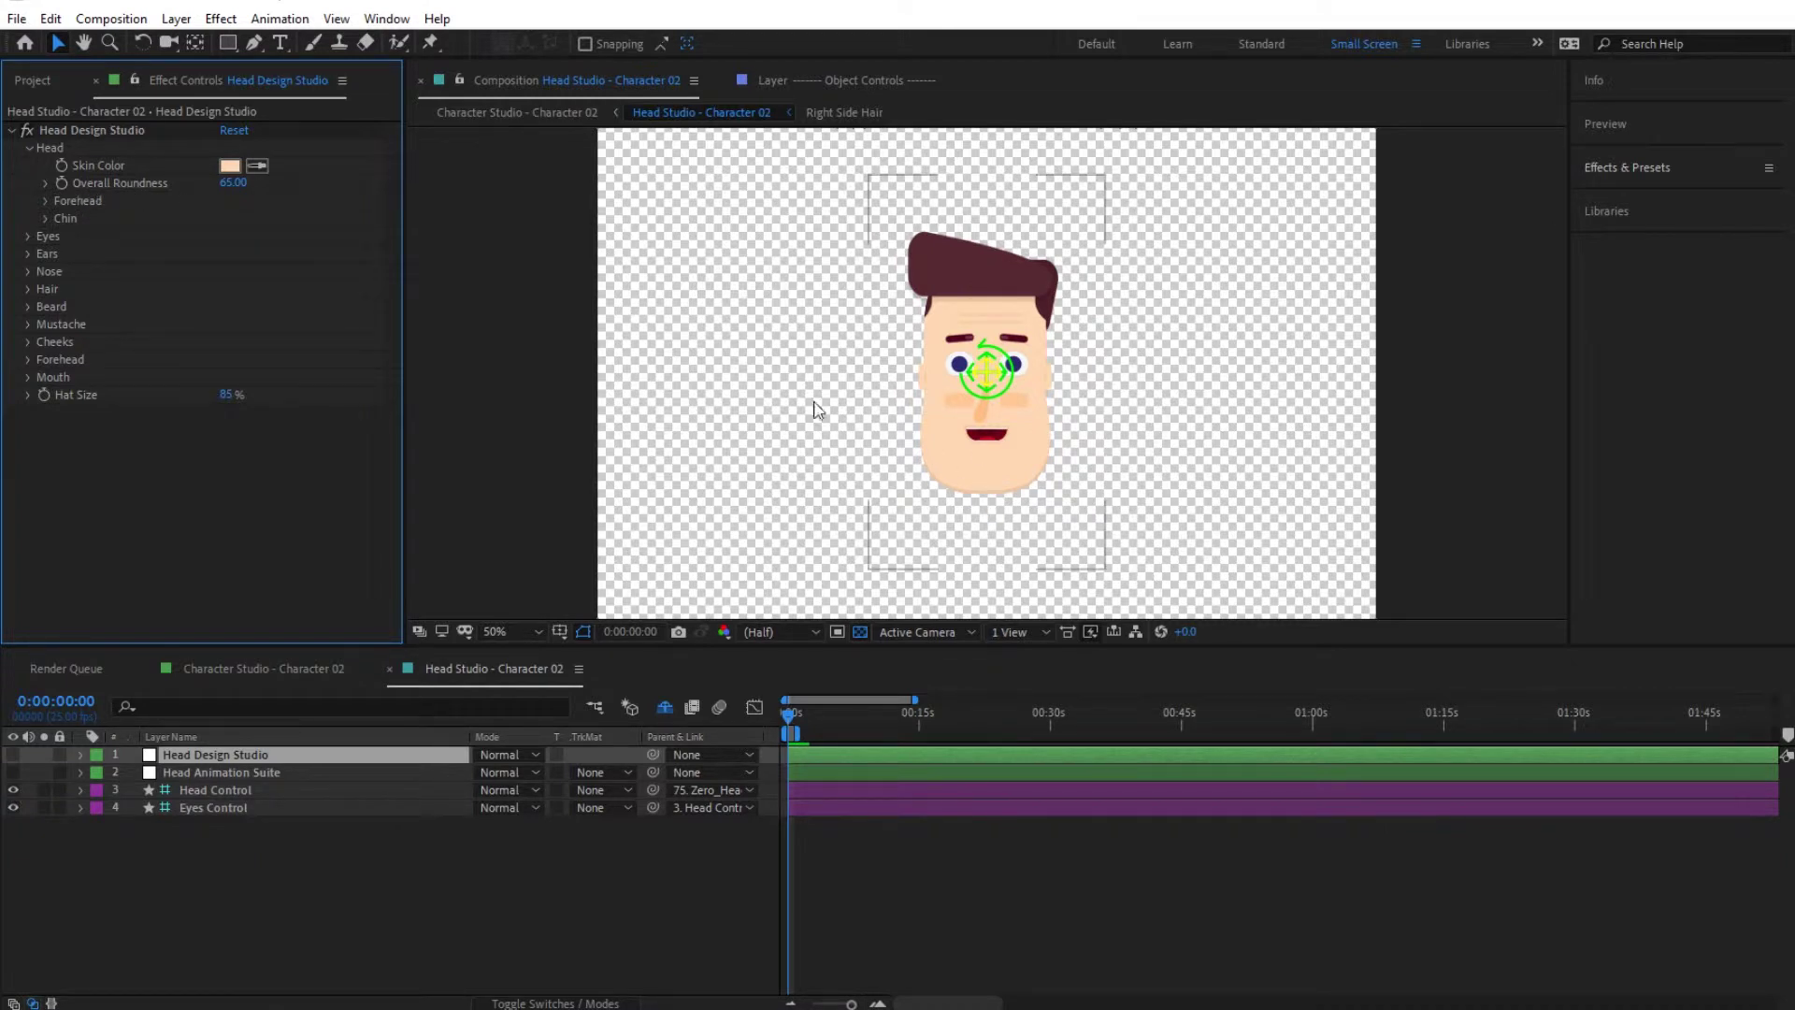
click(234, 183)
text(100)
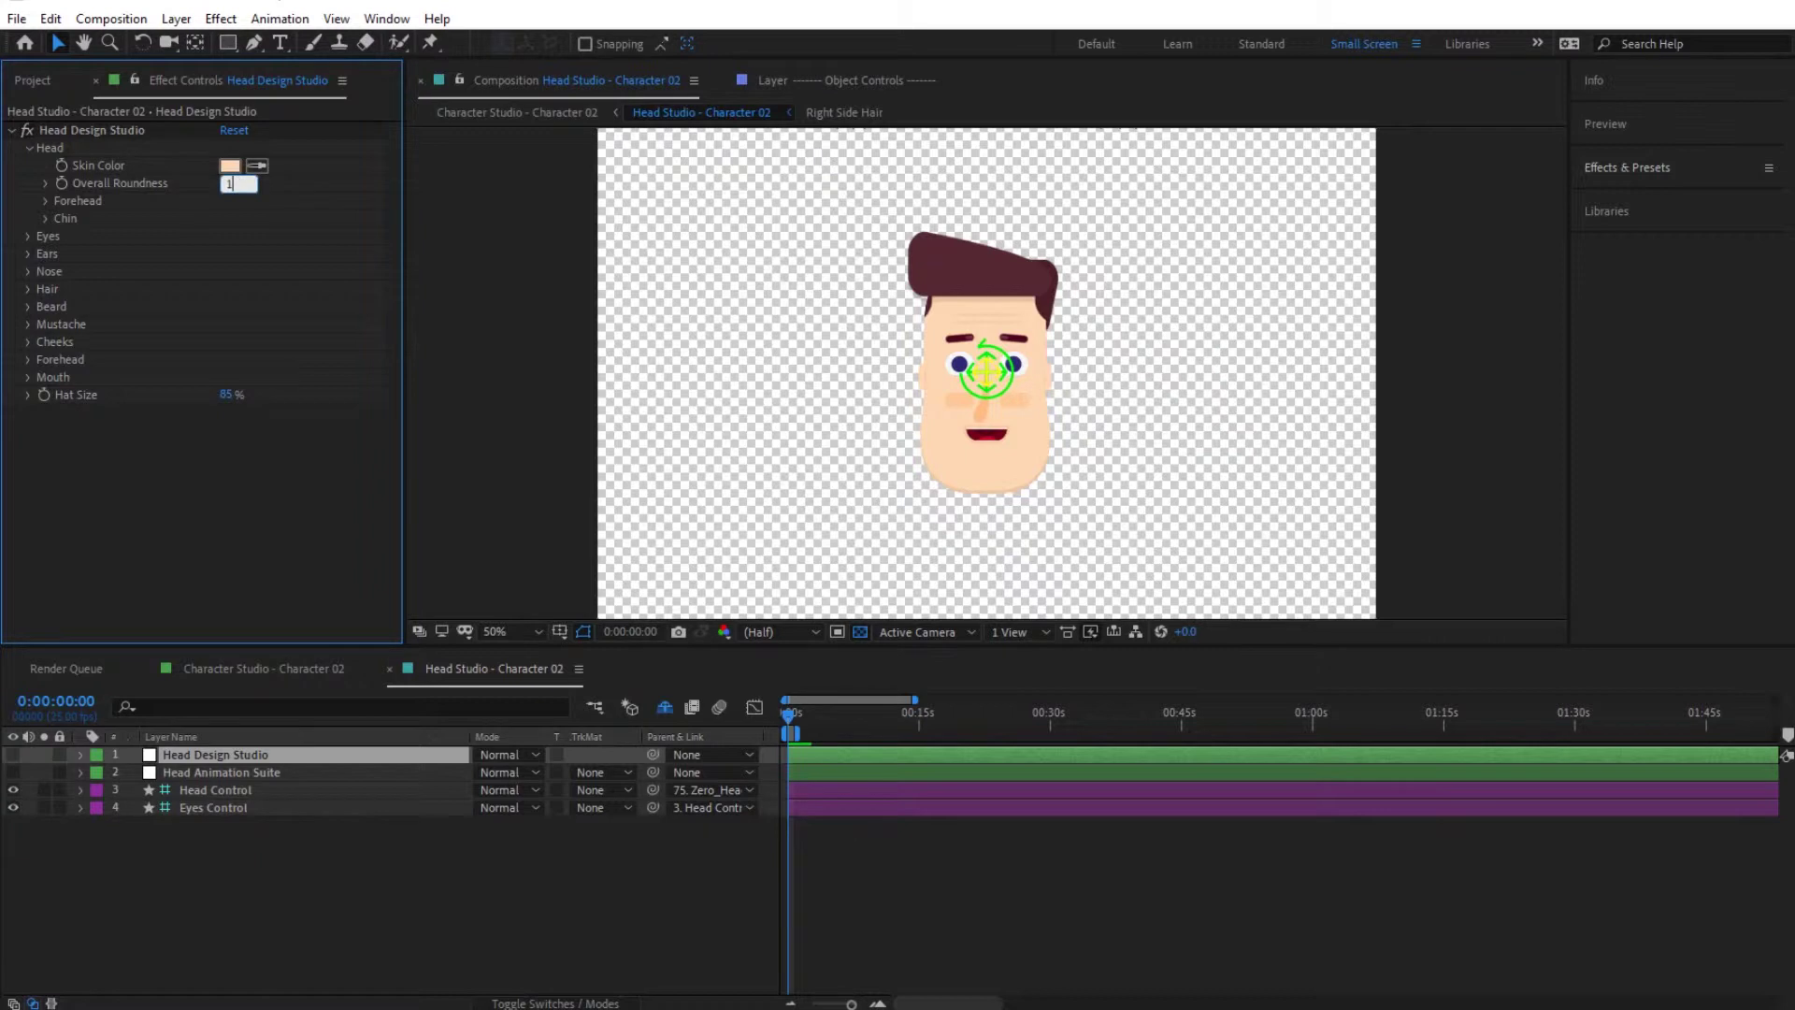
key(Return)
Set the head's forehead width to 20 and forehead roundness to 100
click(46, 201)
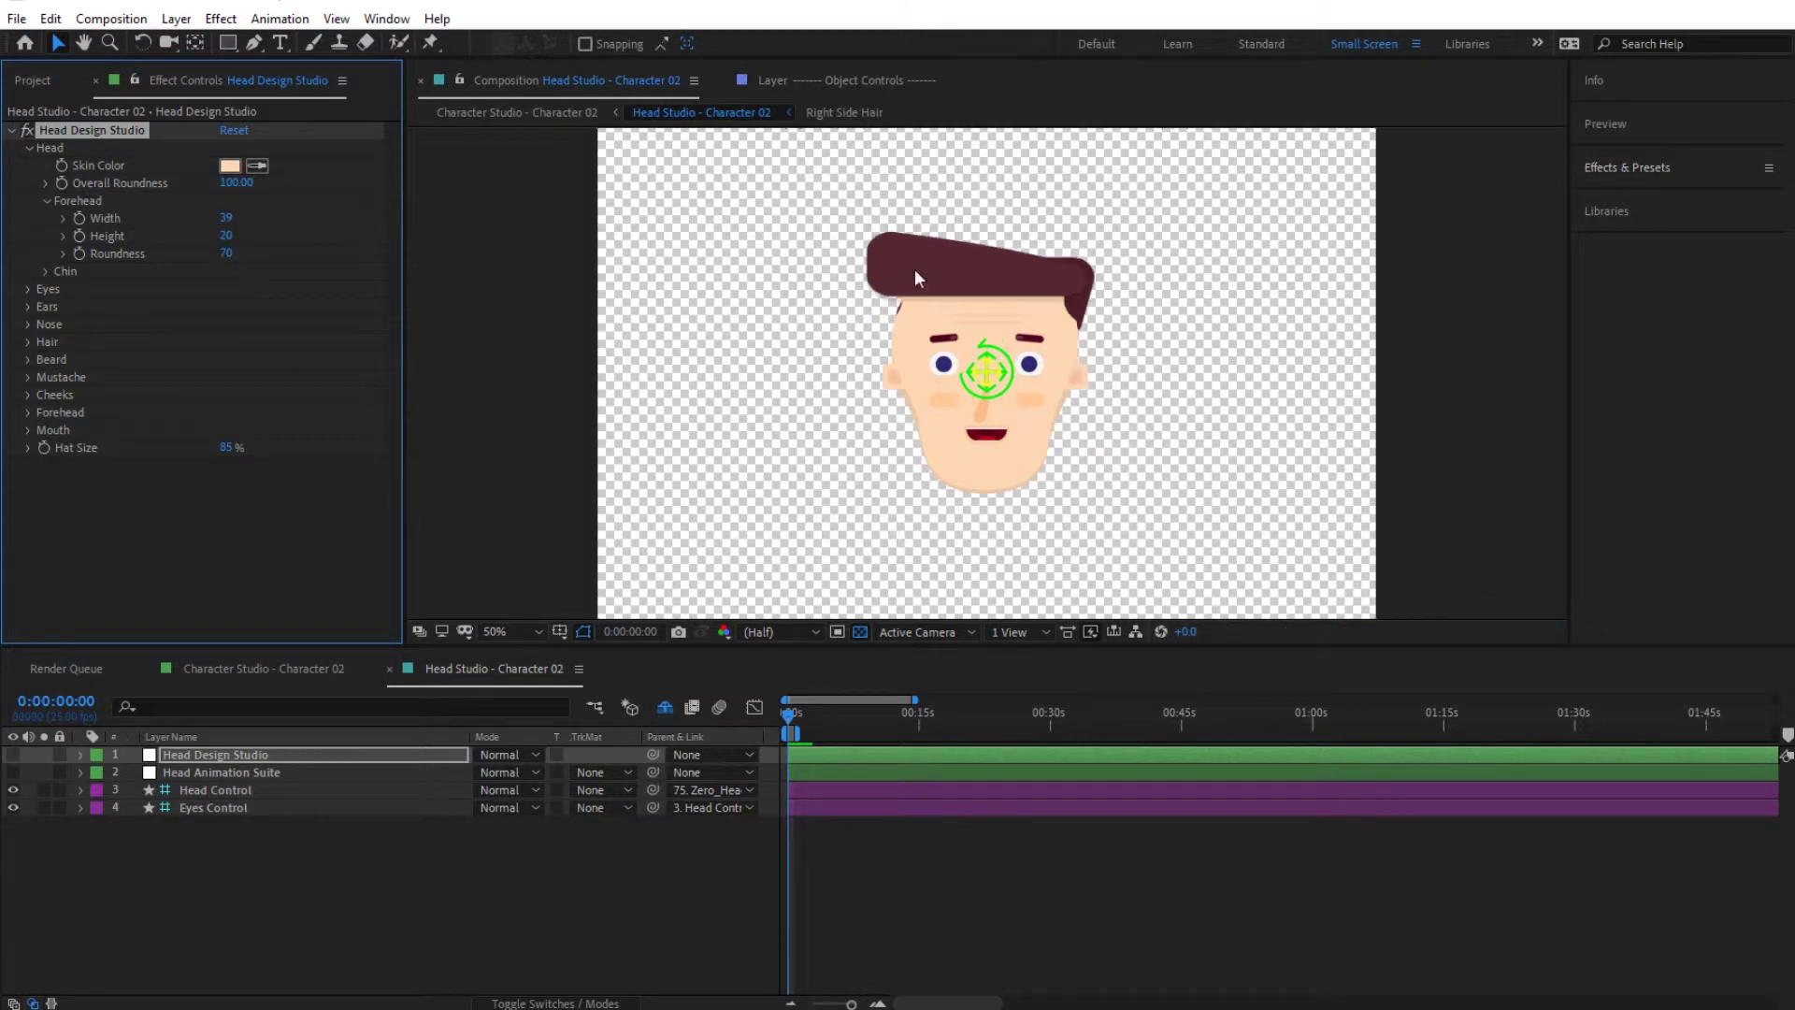
click(228, 218)
text(20)
key(Return)
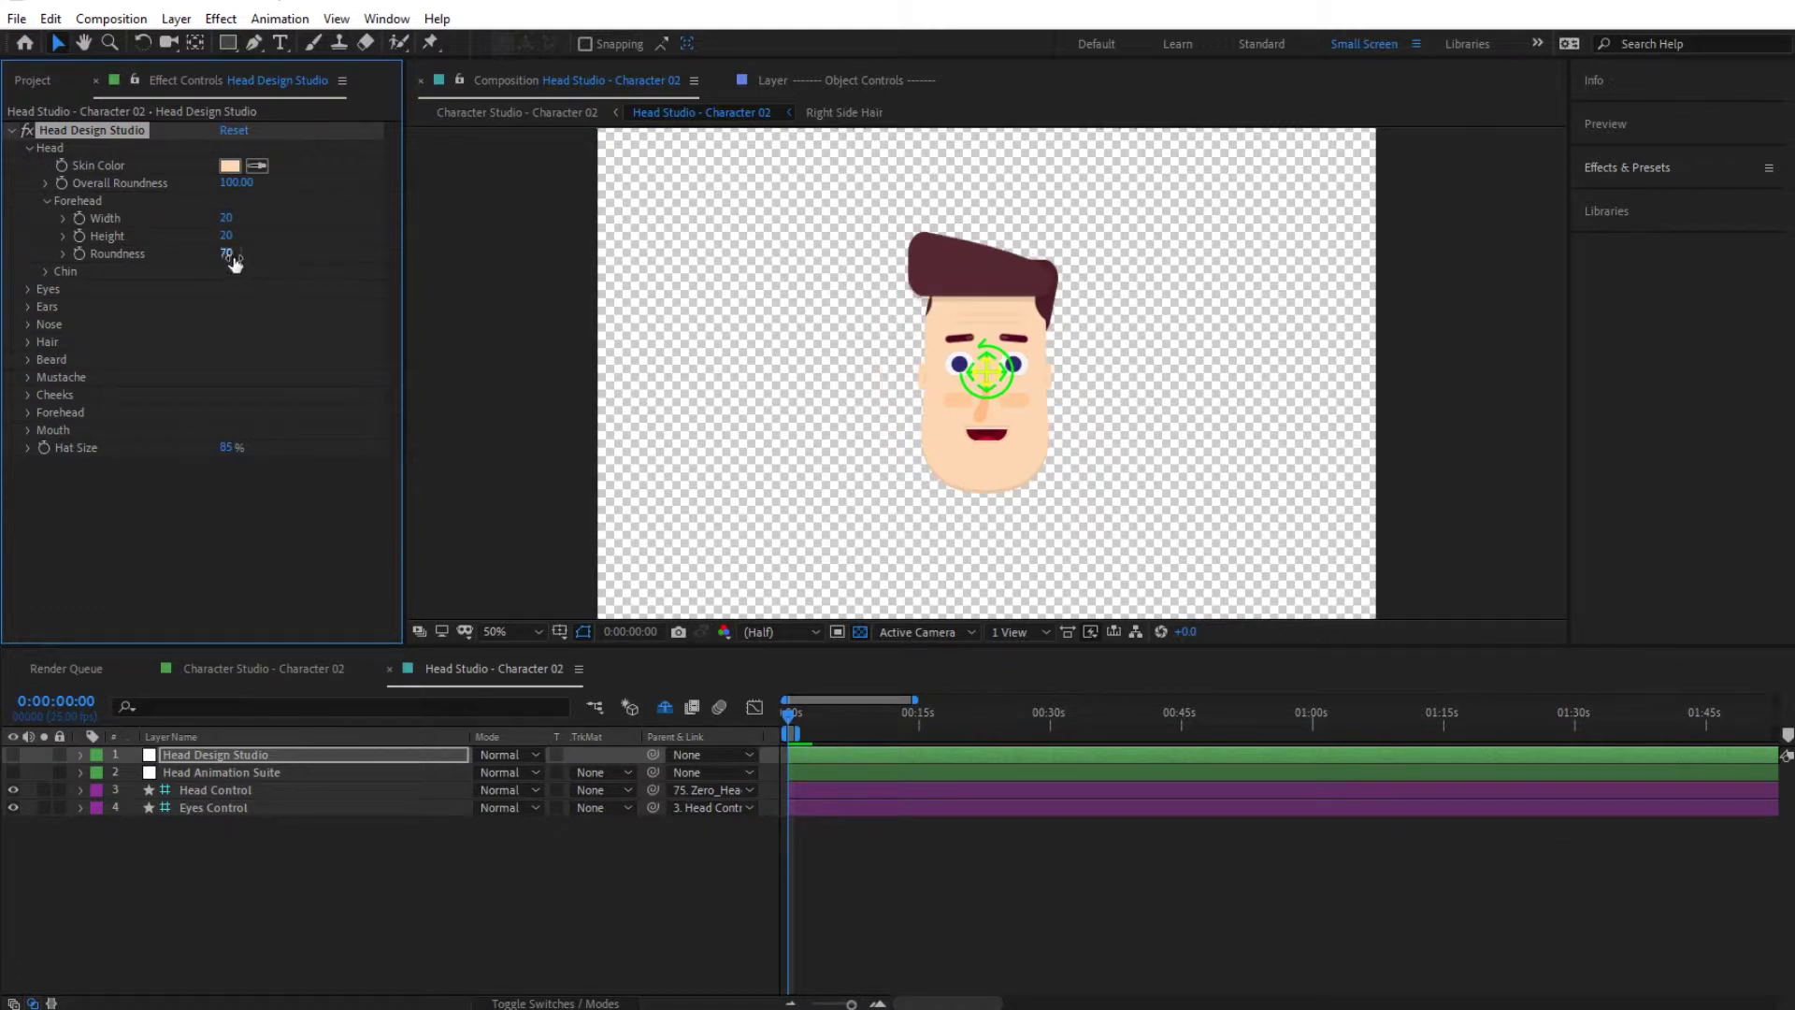
click(227, 252)
text(100)
key(Return)
click(47, 201)
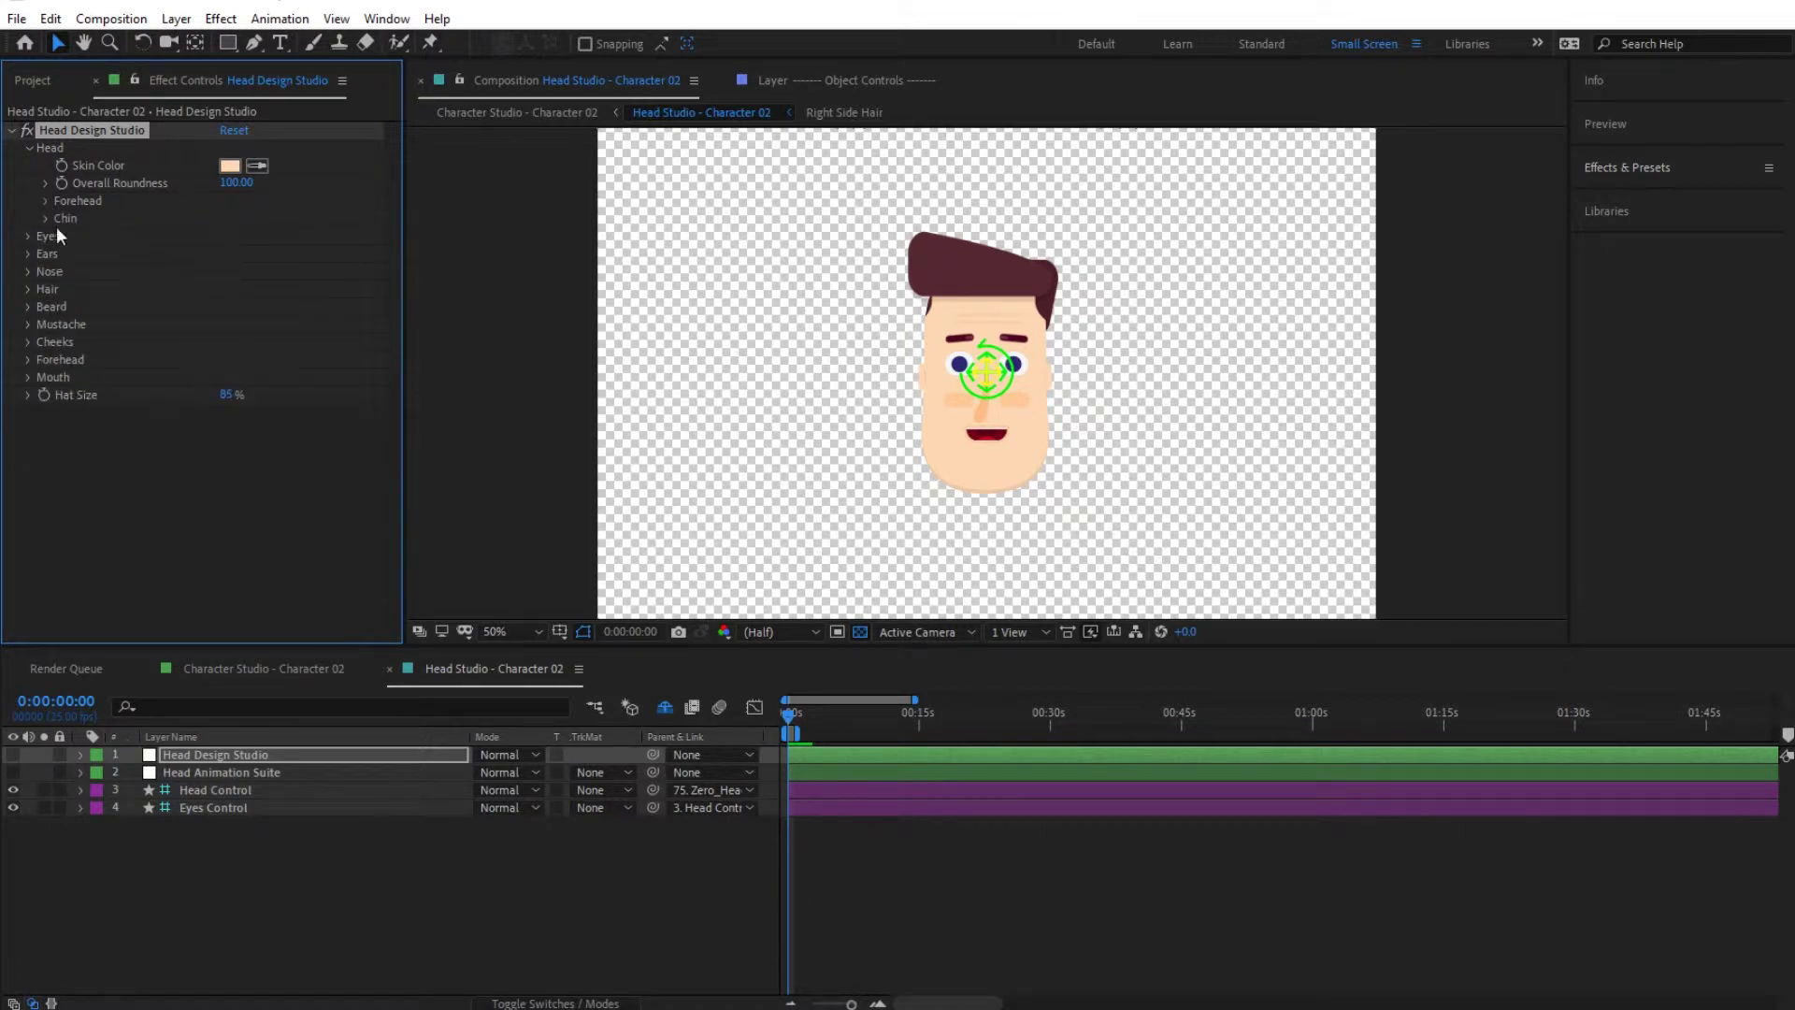
Set the chin's height to 100 and its roundness to 100
click(46, 219)
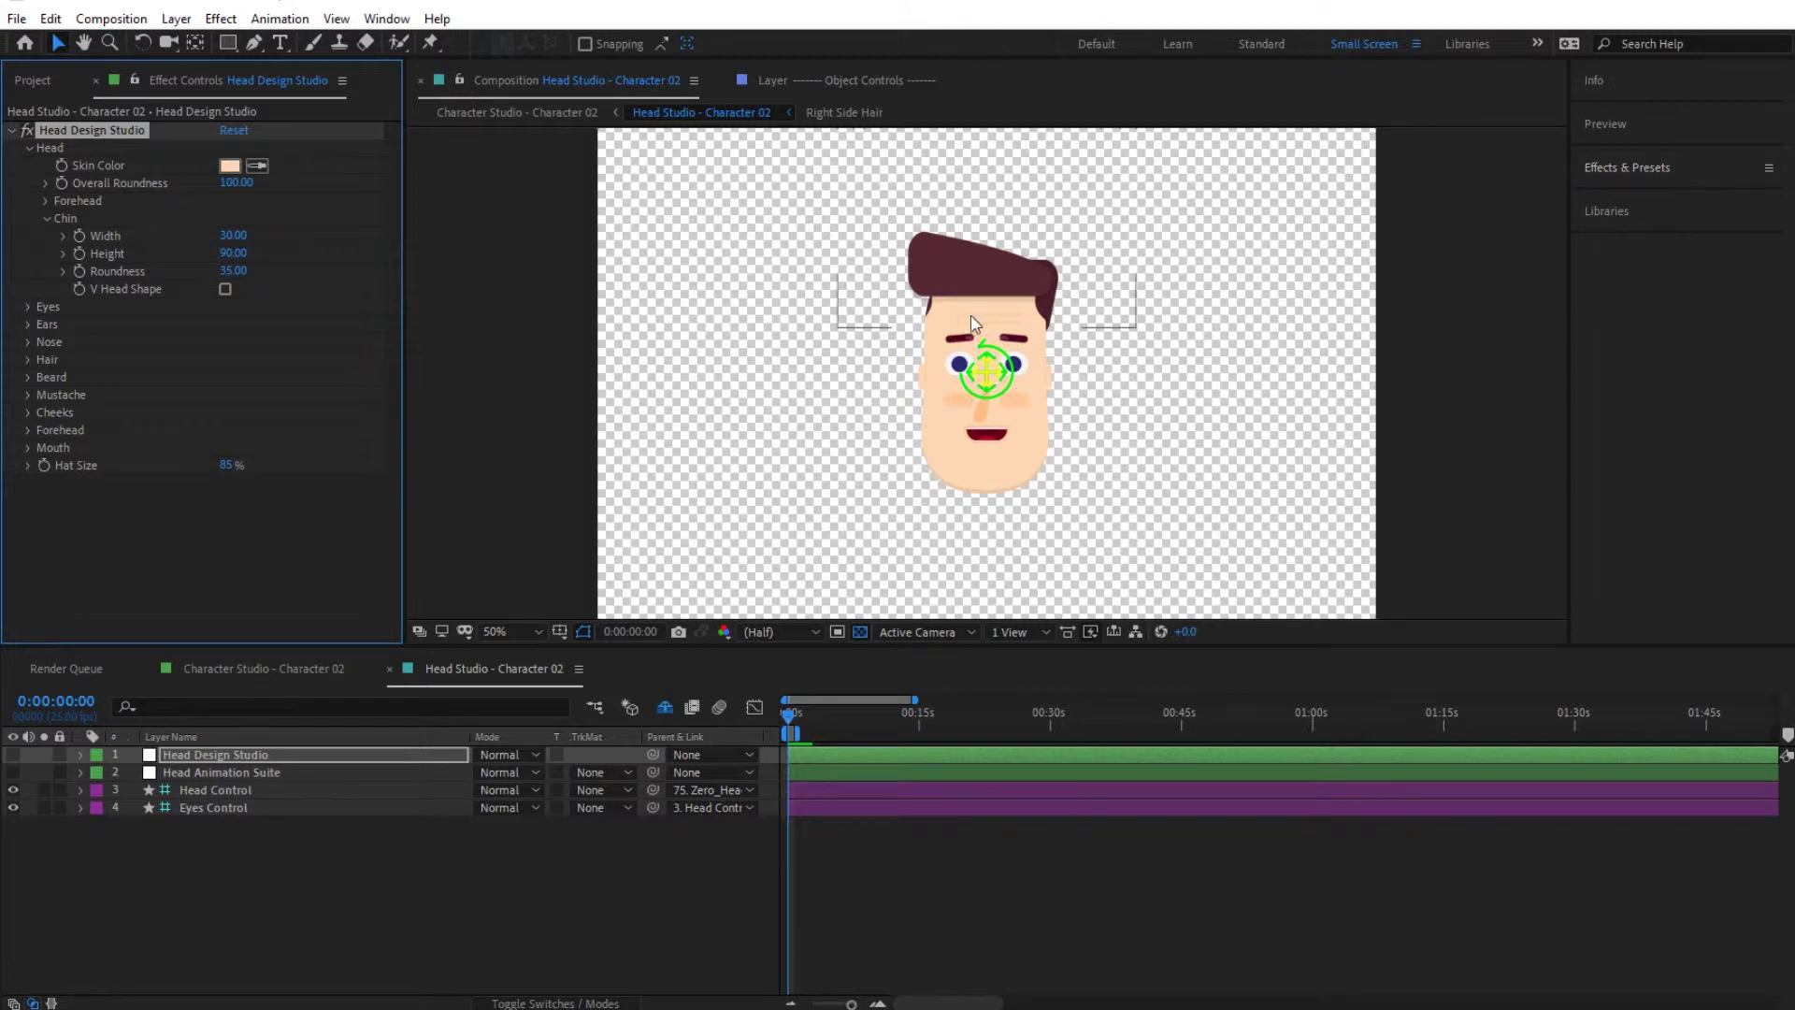
click(233, 253)
text(100)
key(Return)
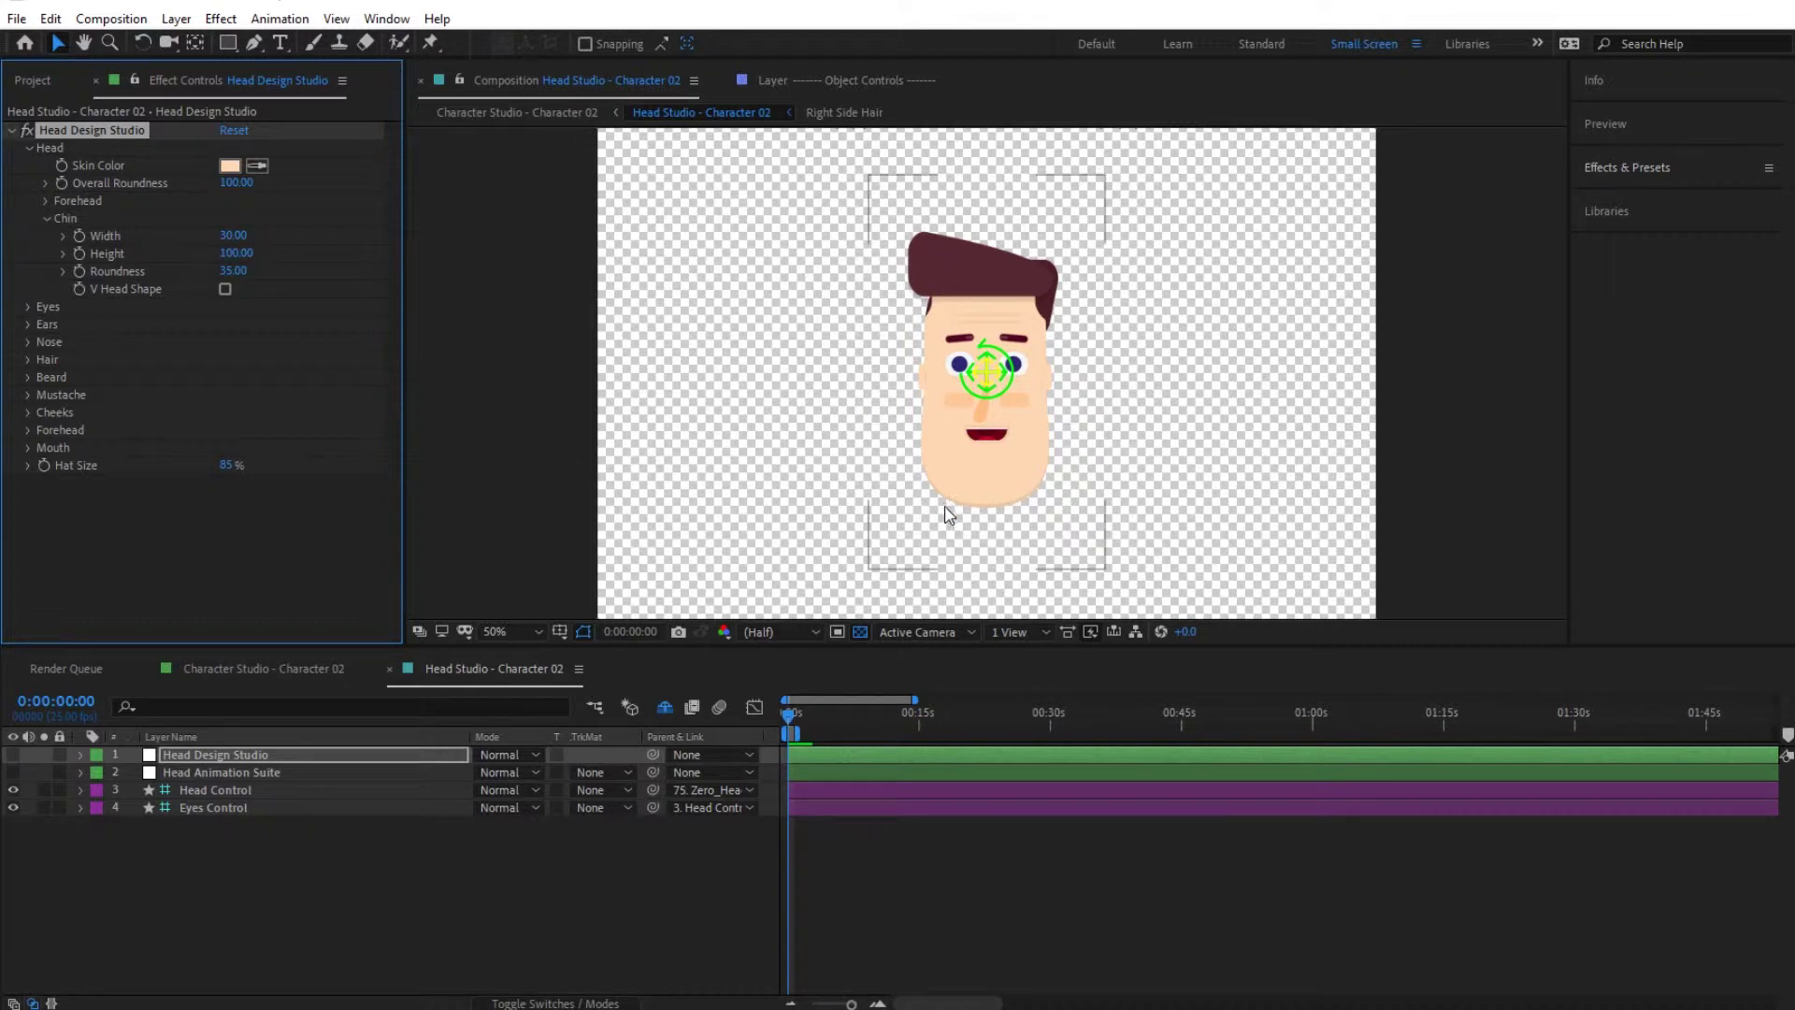
click(233, 271)
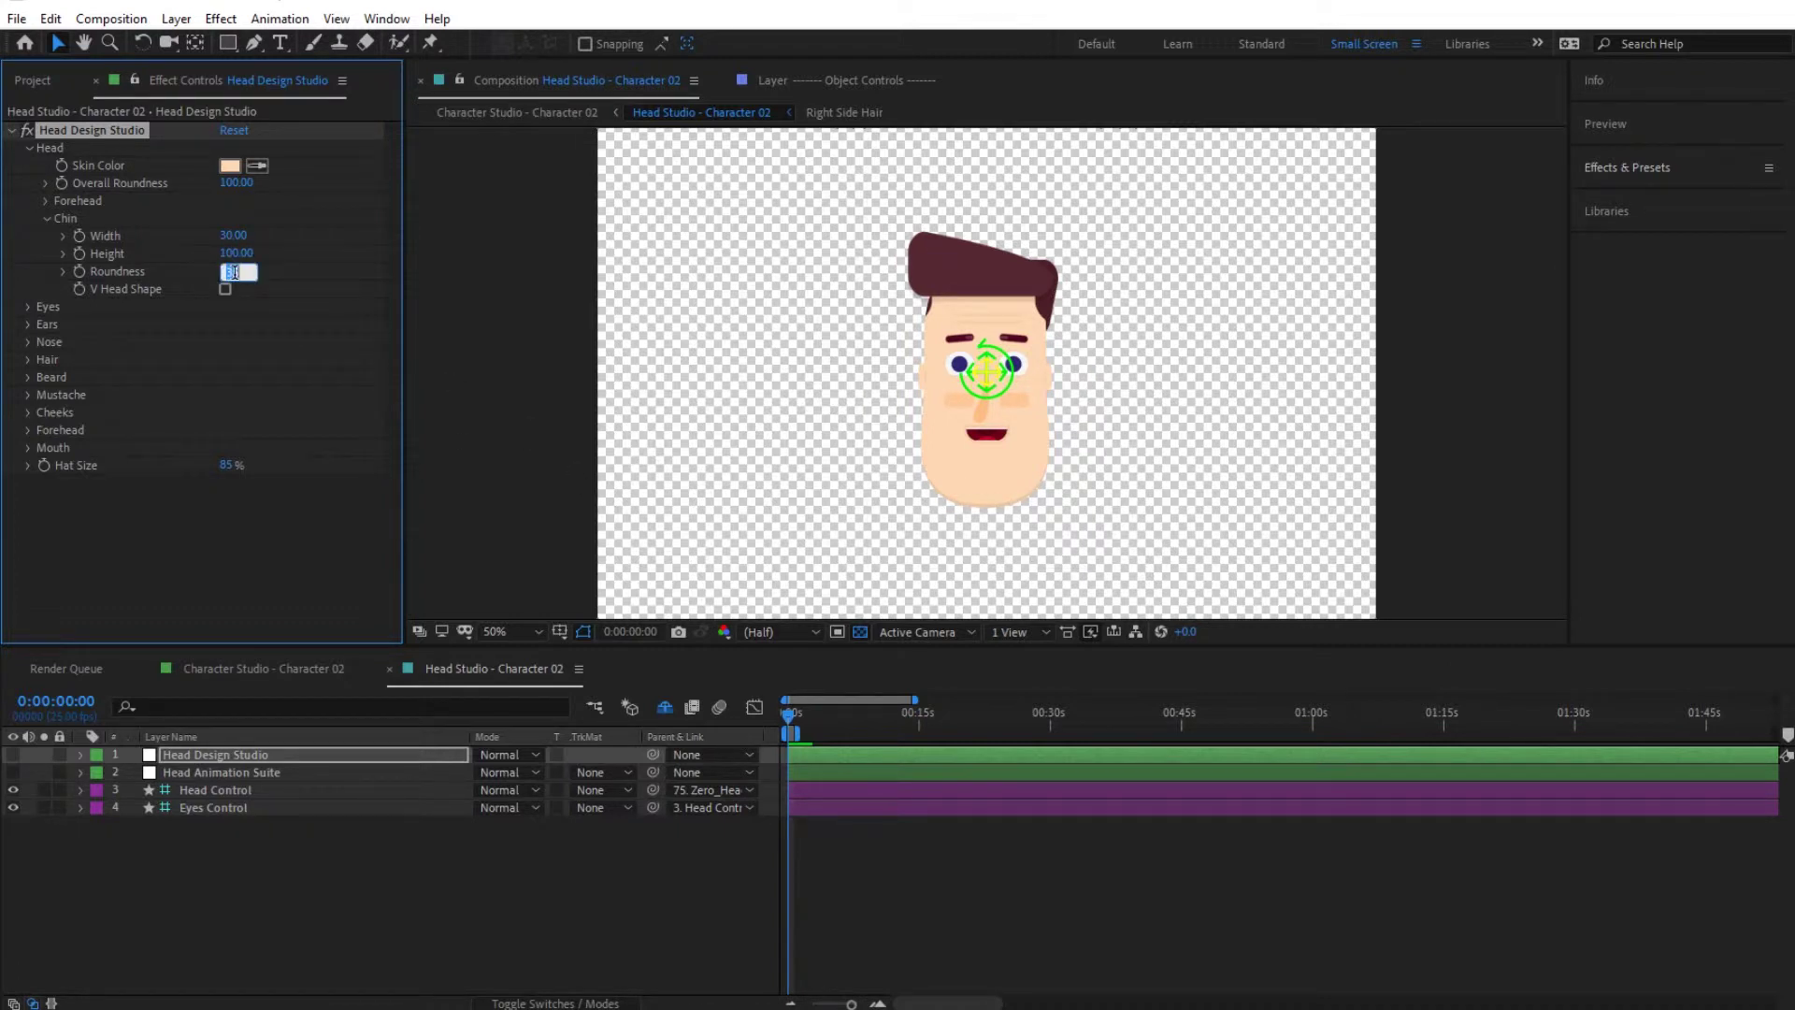
text(100)
key(Return)
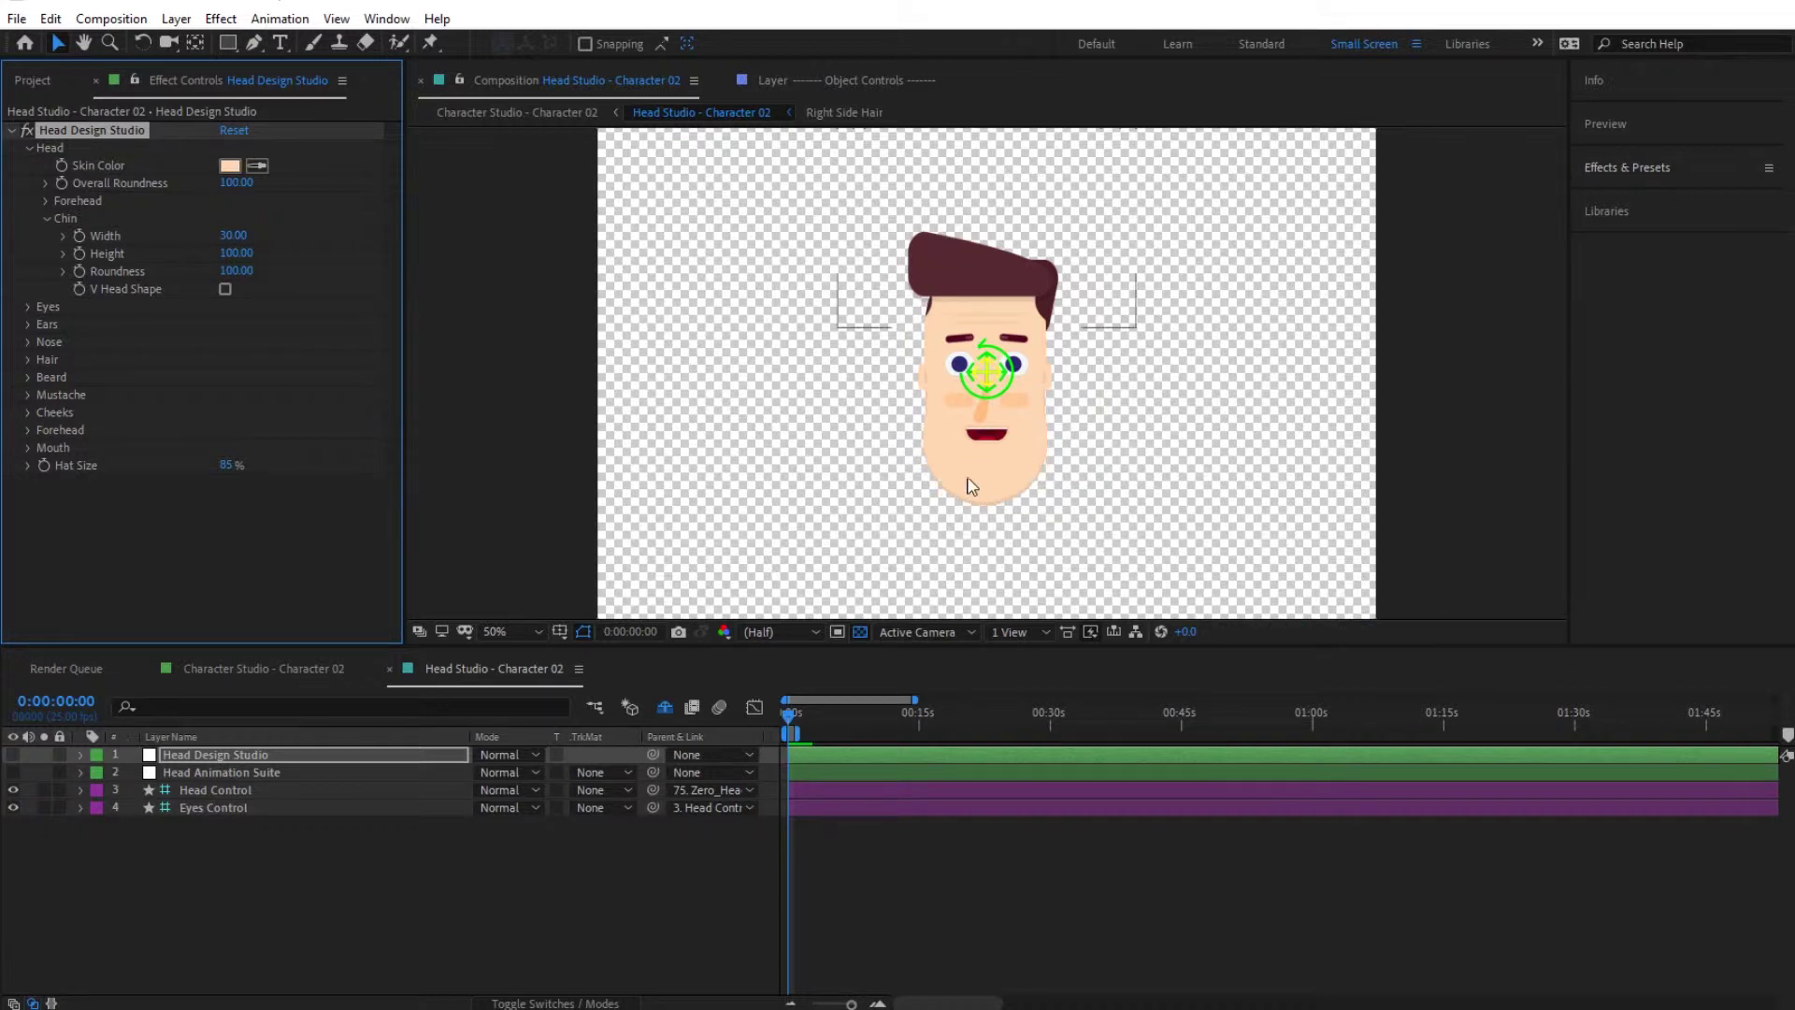
Try the V Head Shape option on the chin and switch it back off
click(226, 289)
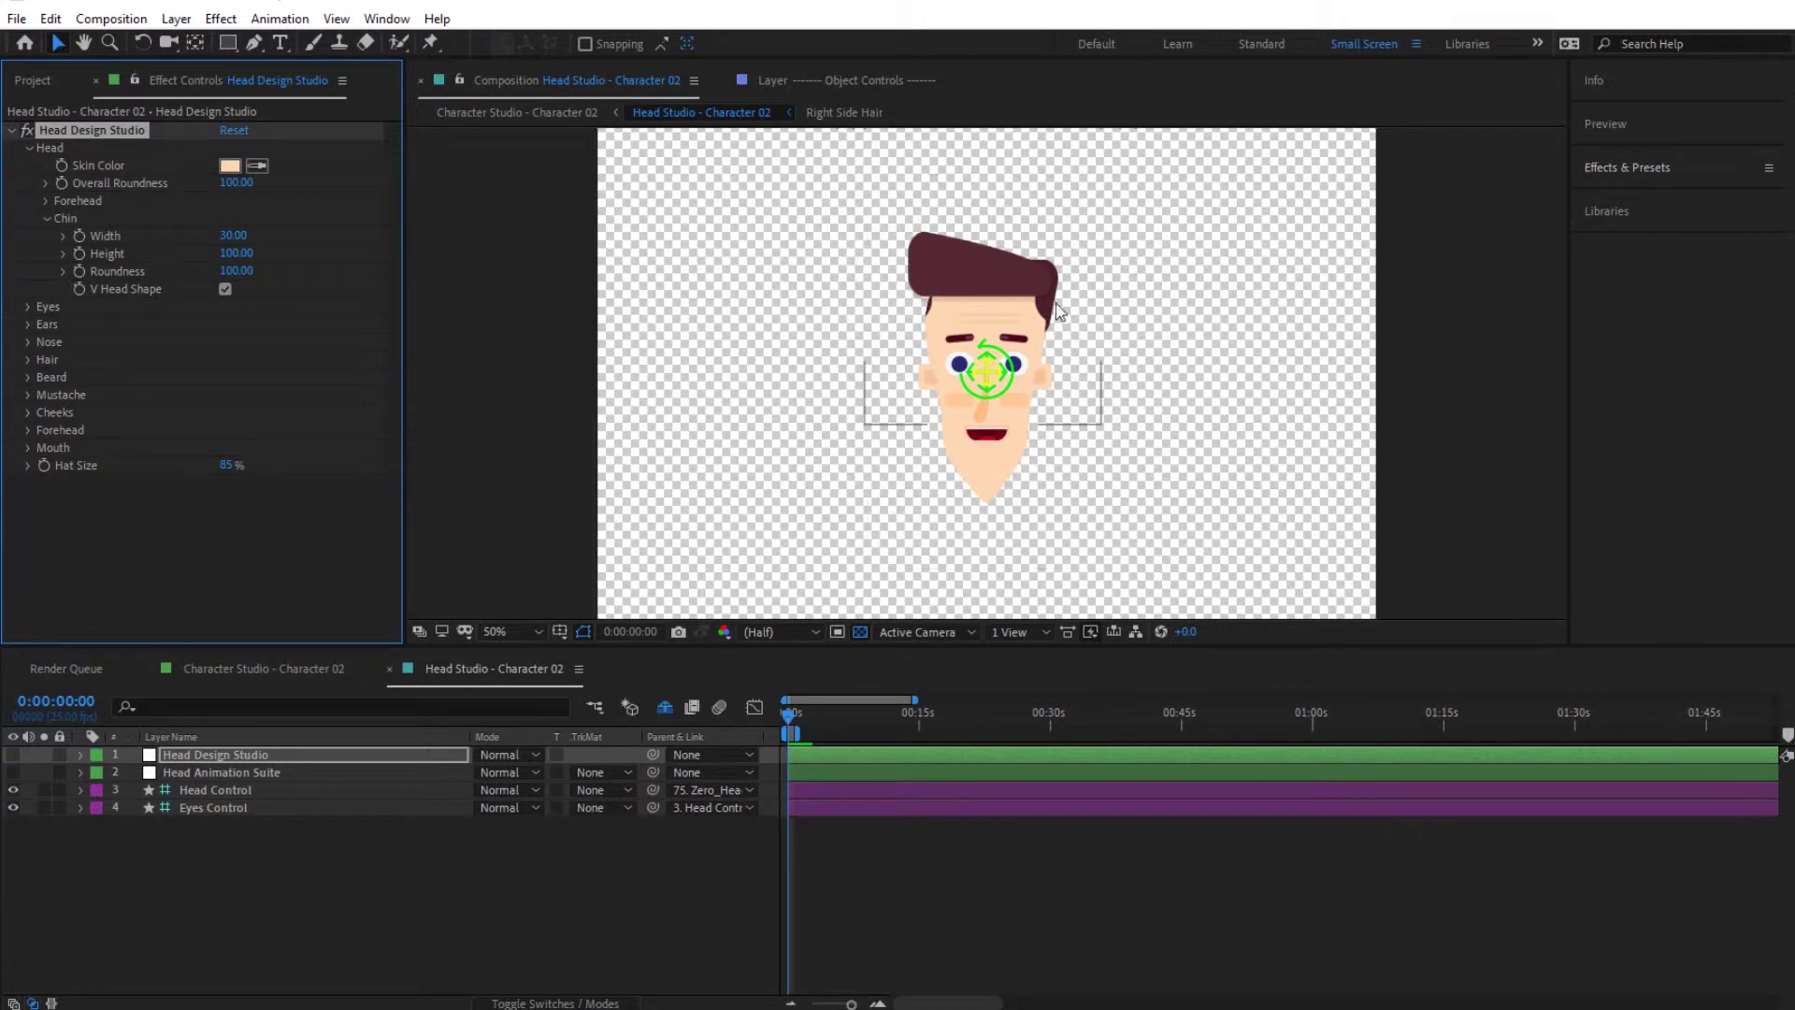
key(h)
drag(1029, 449, 935, 447)
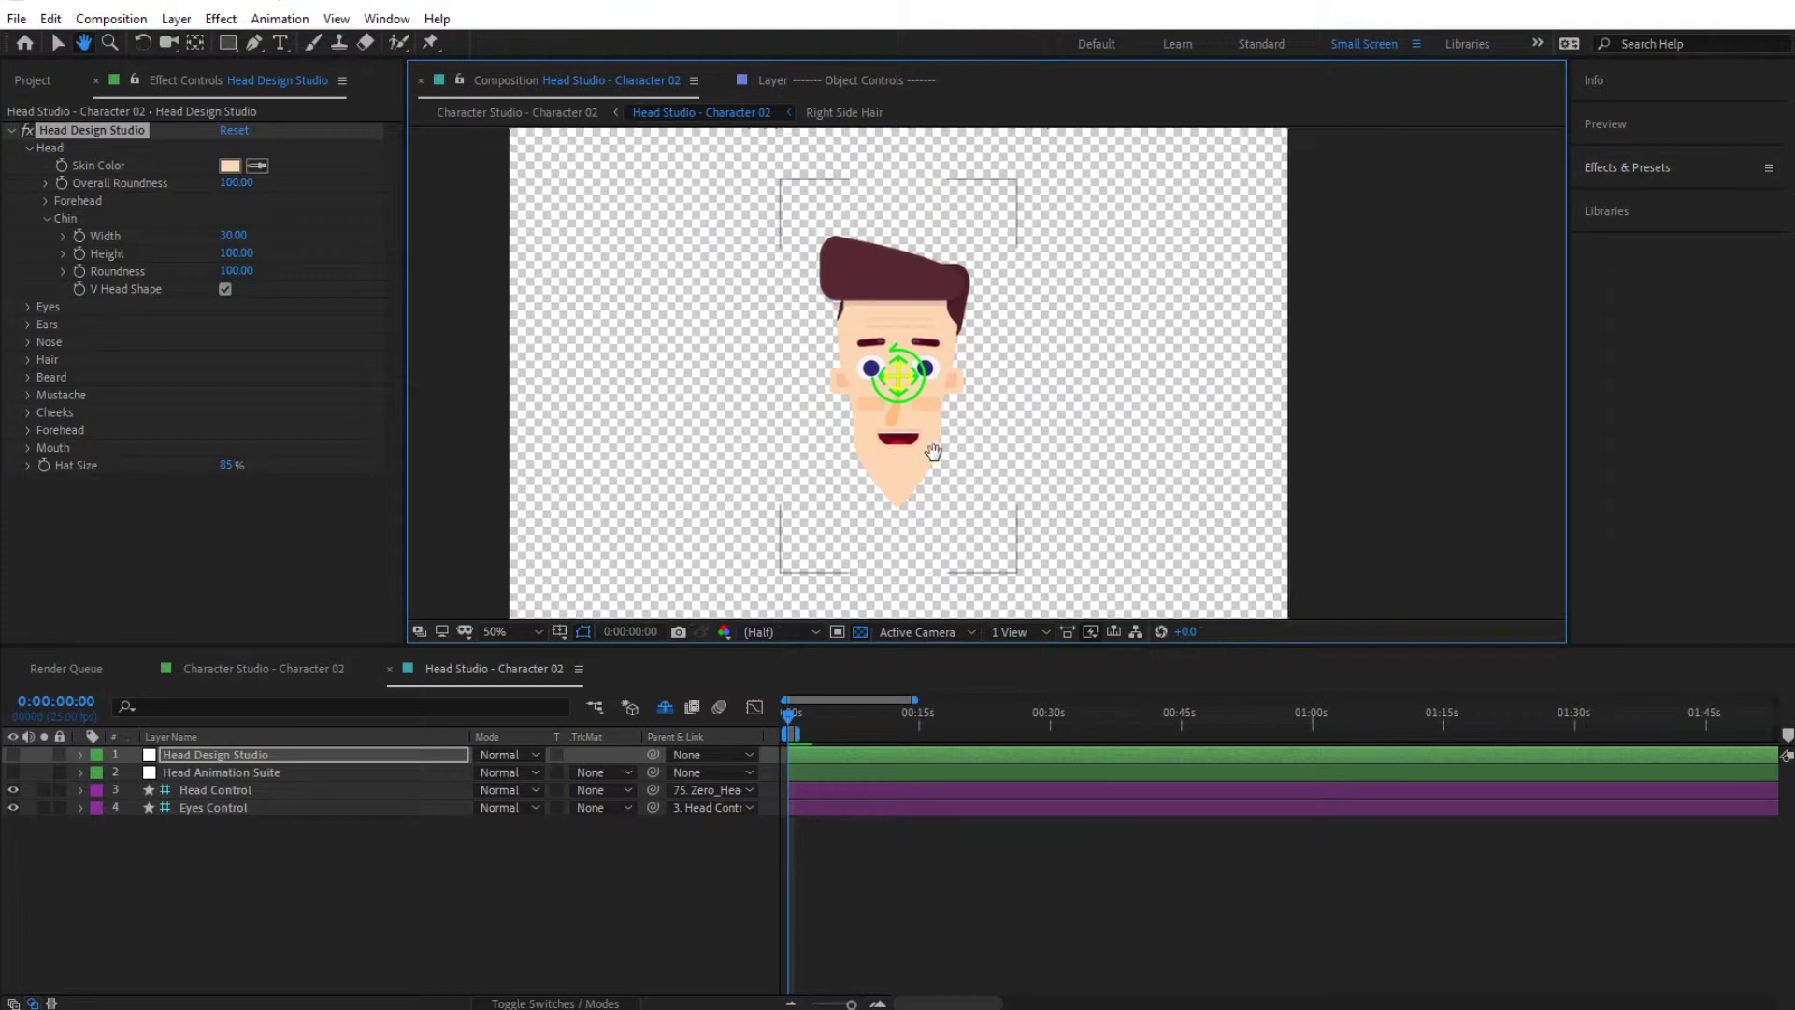
key(v)
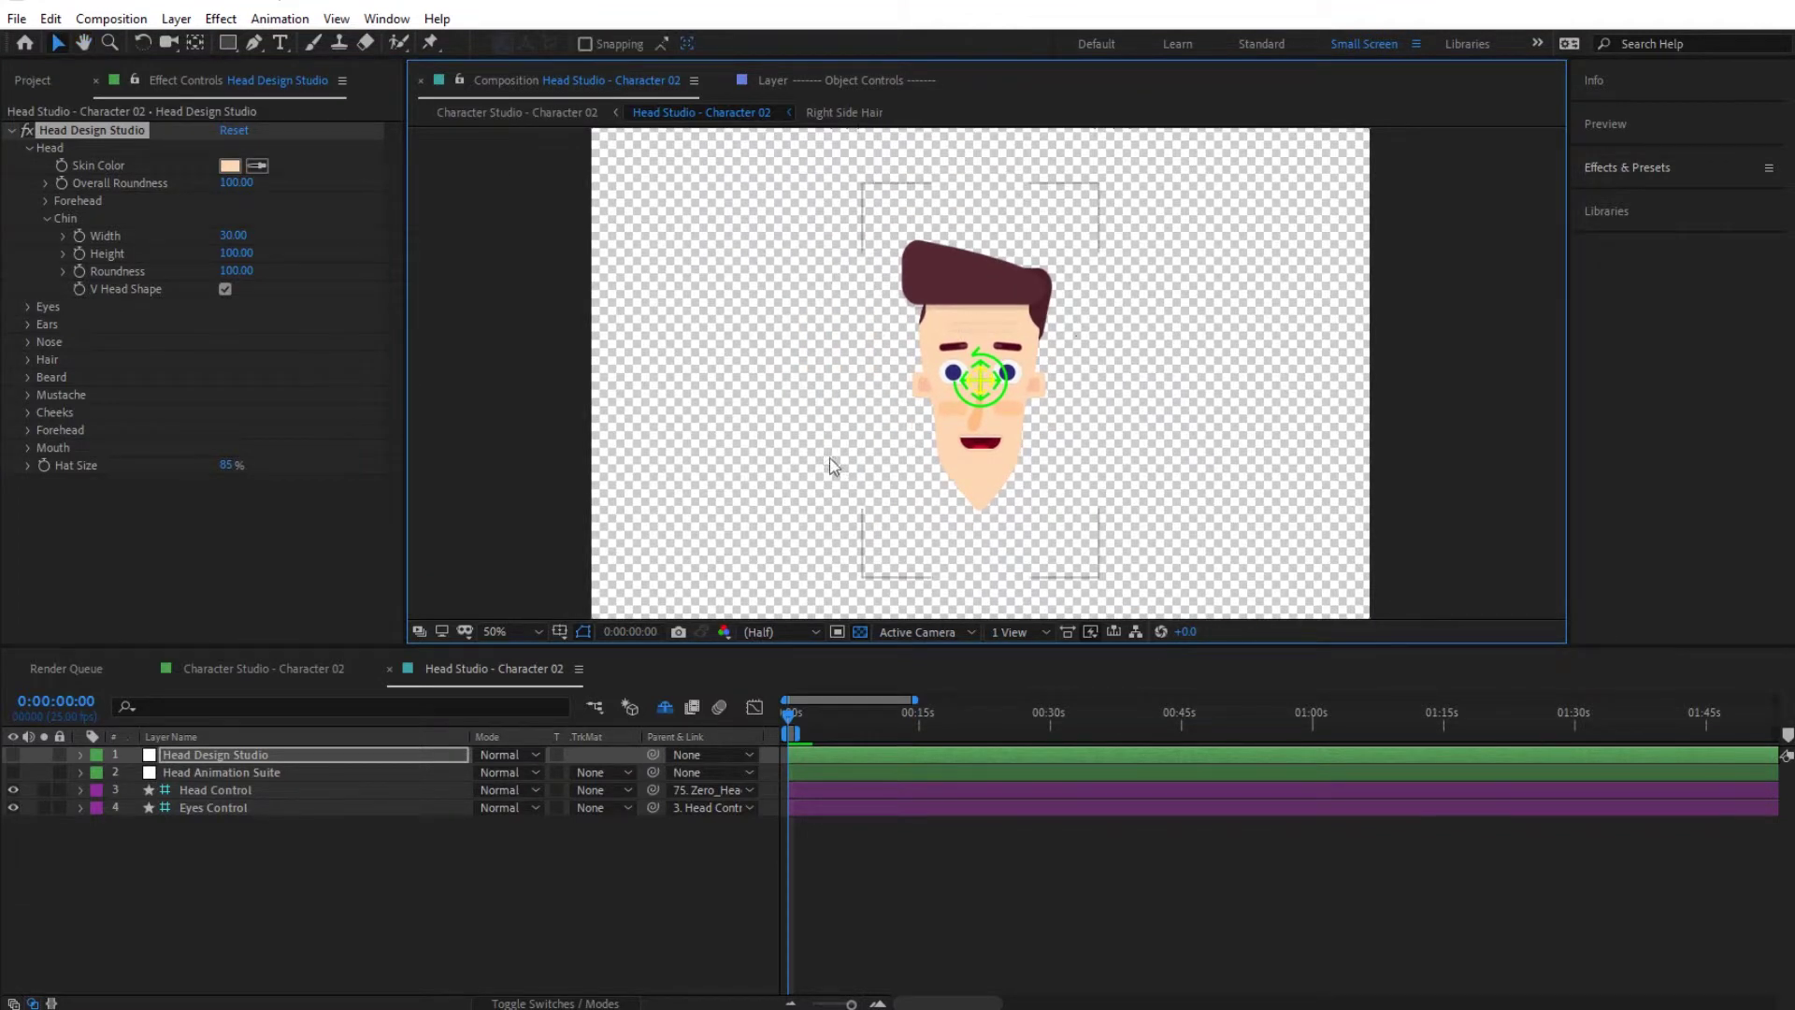
click(225, 290)
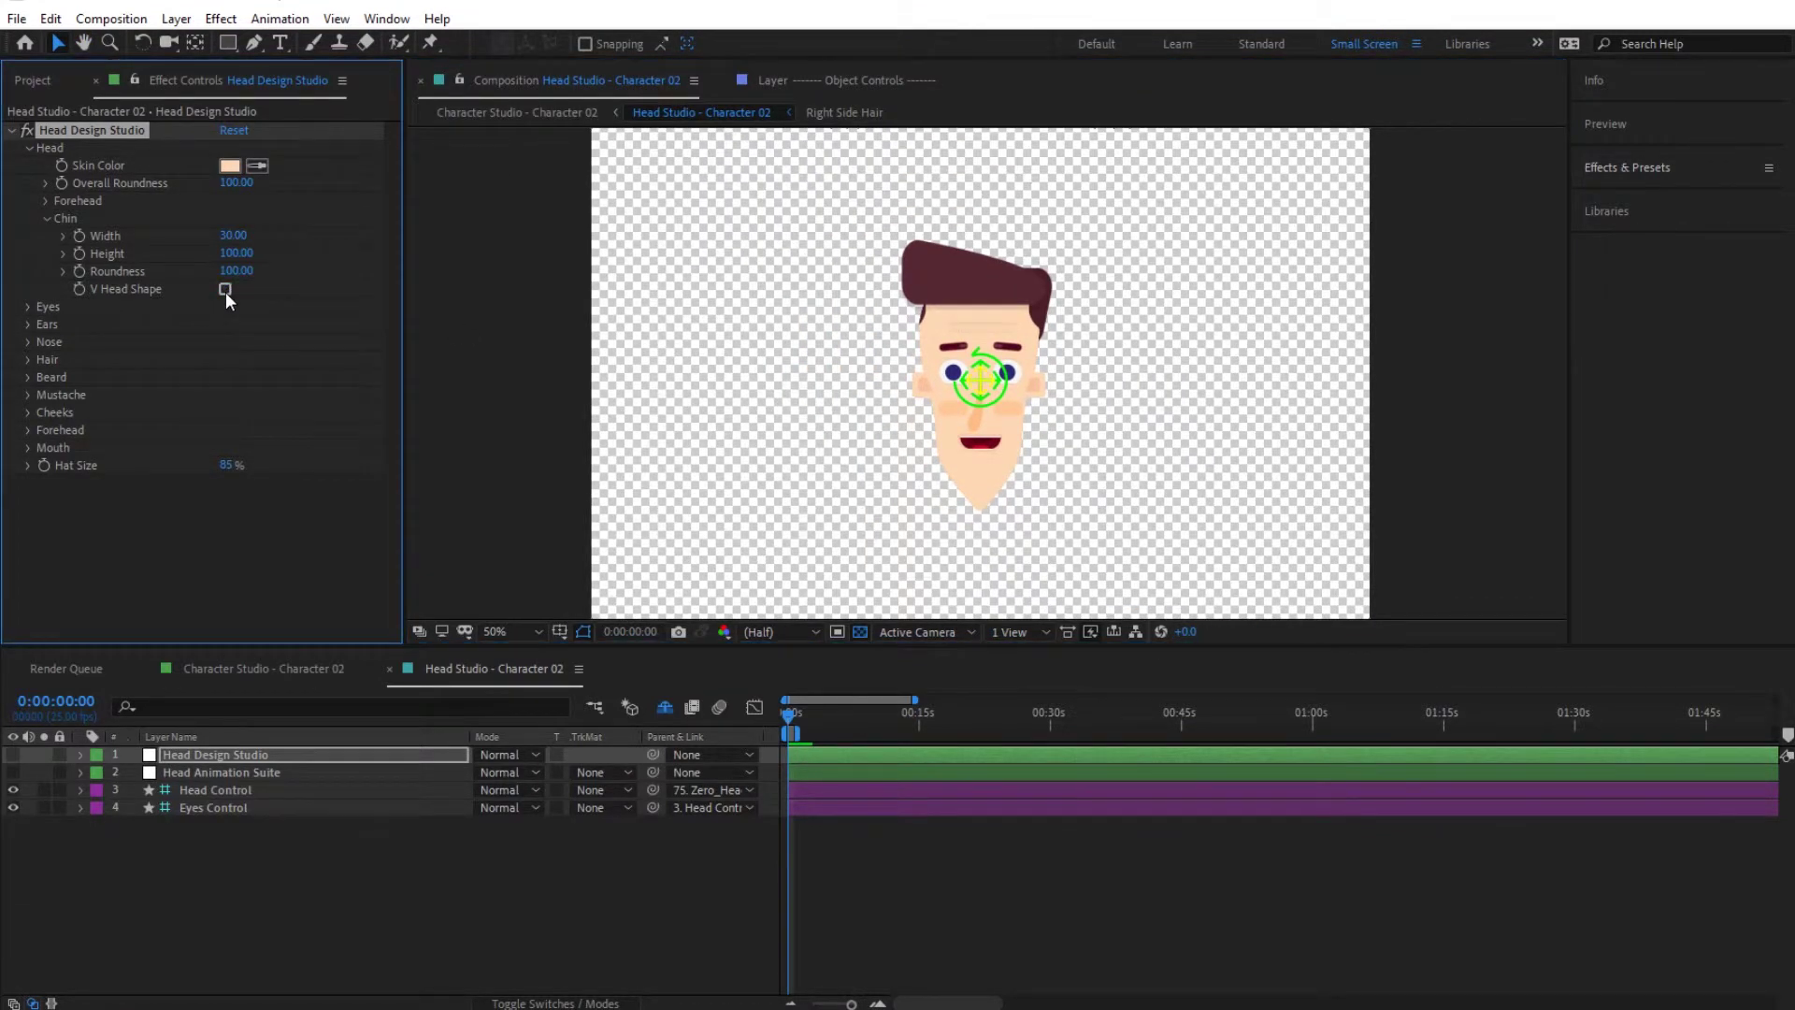
click(46, 218)
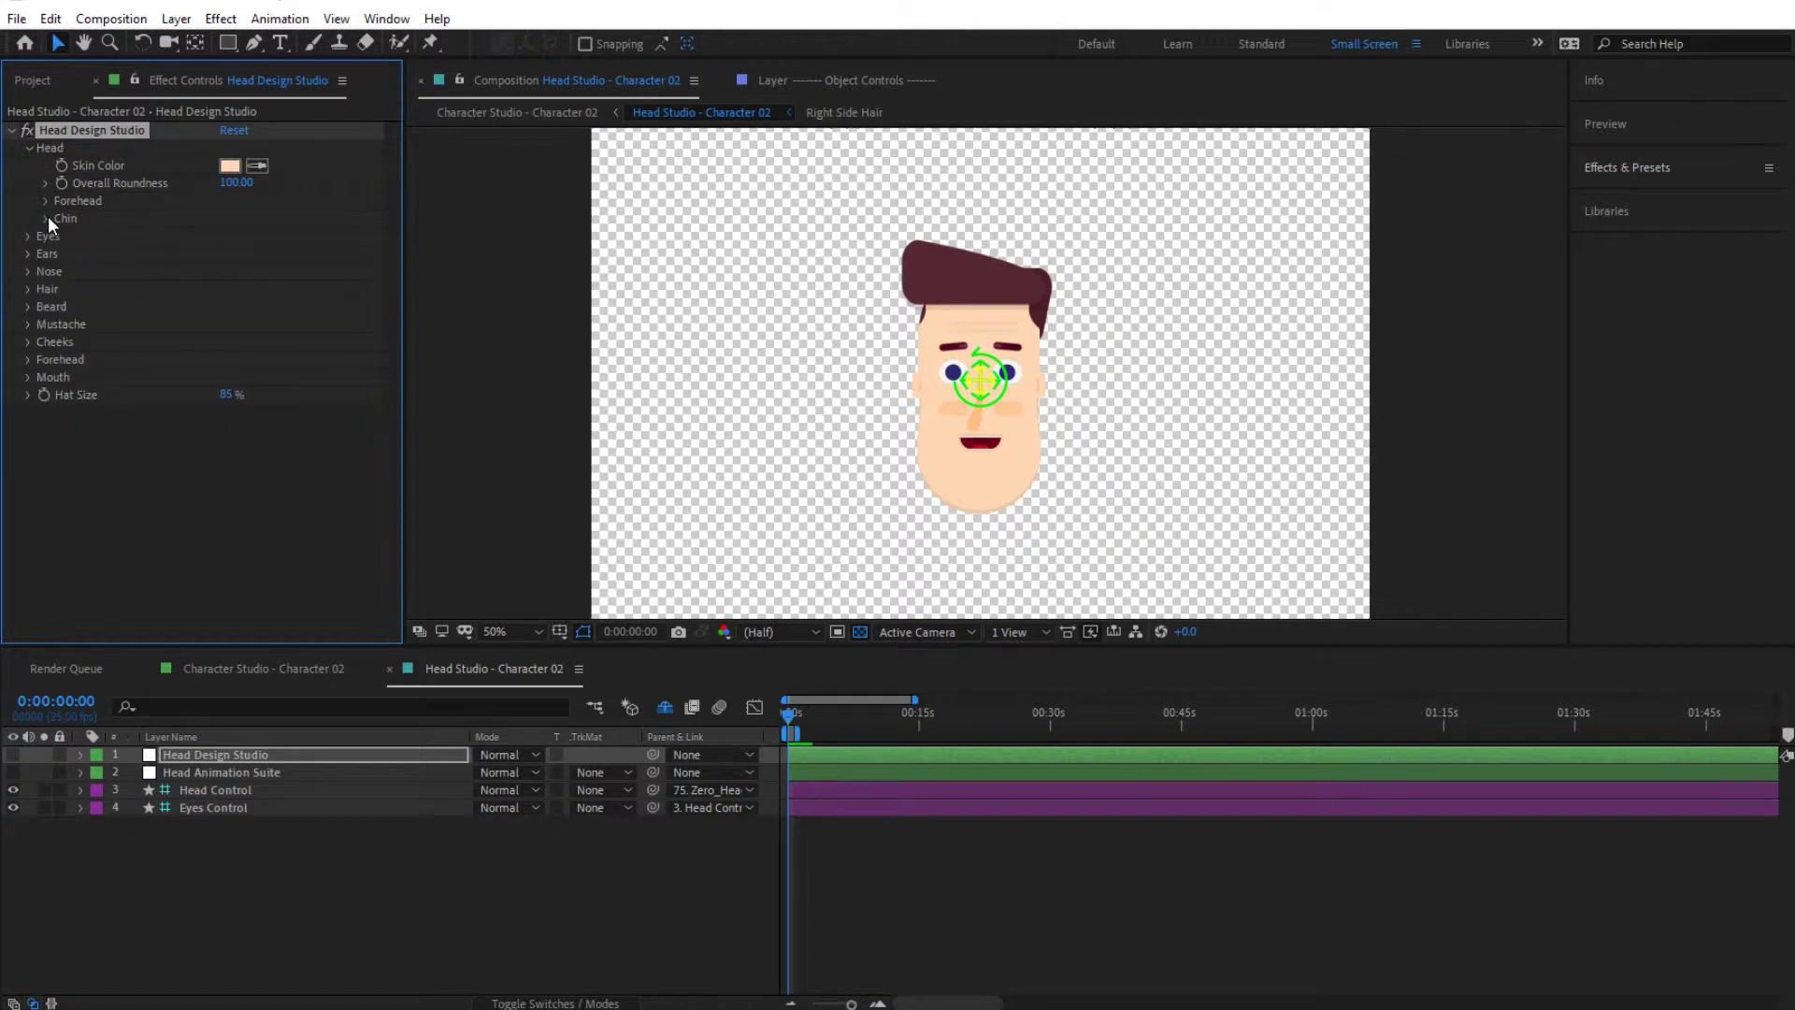
click(29, 147)
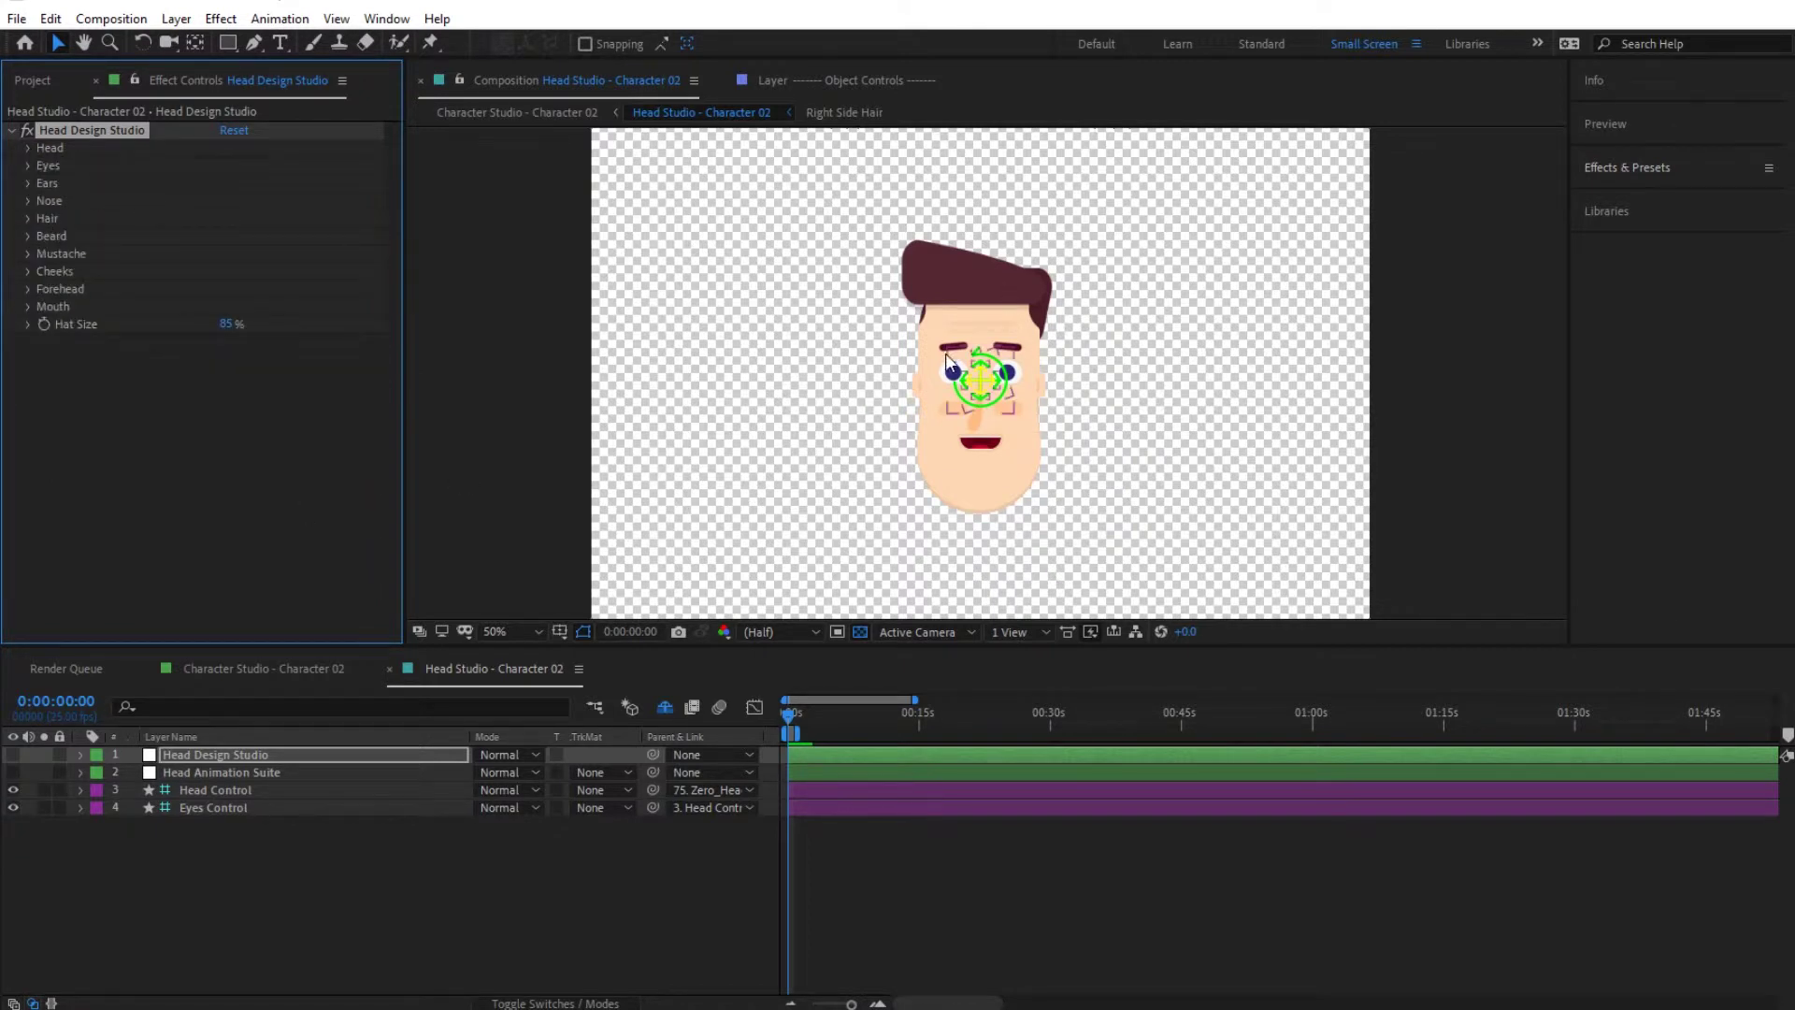
Turn the character's head to the left by moving the Head Control sideways beyond the face
click(28, 166)
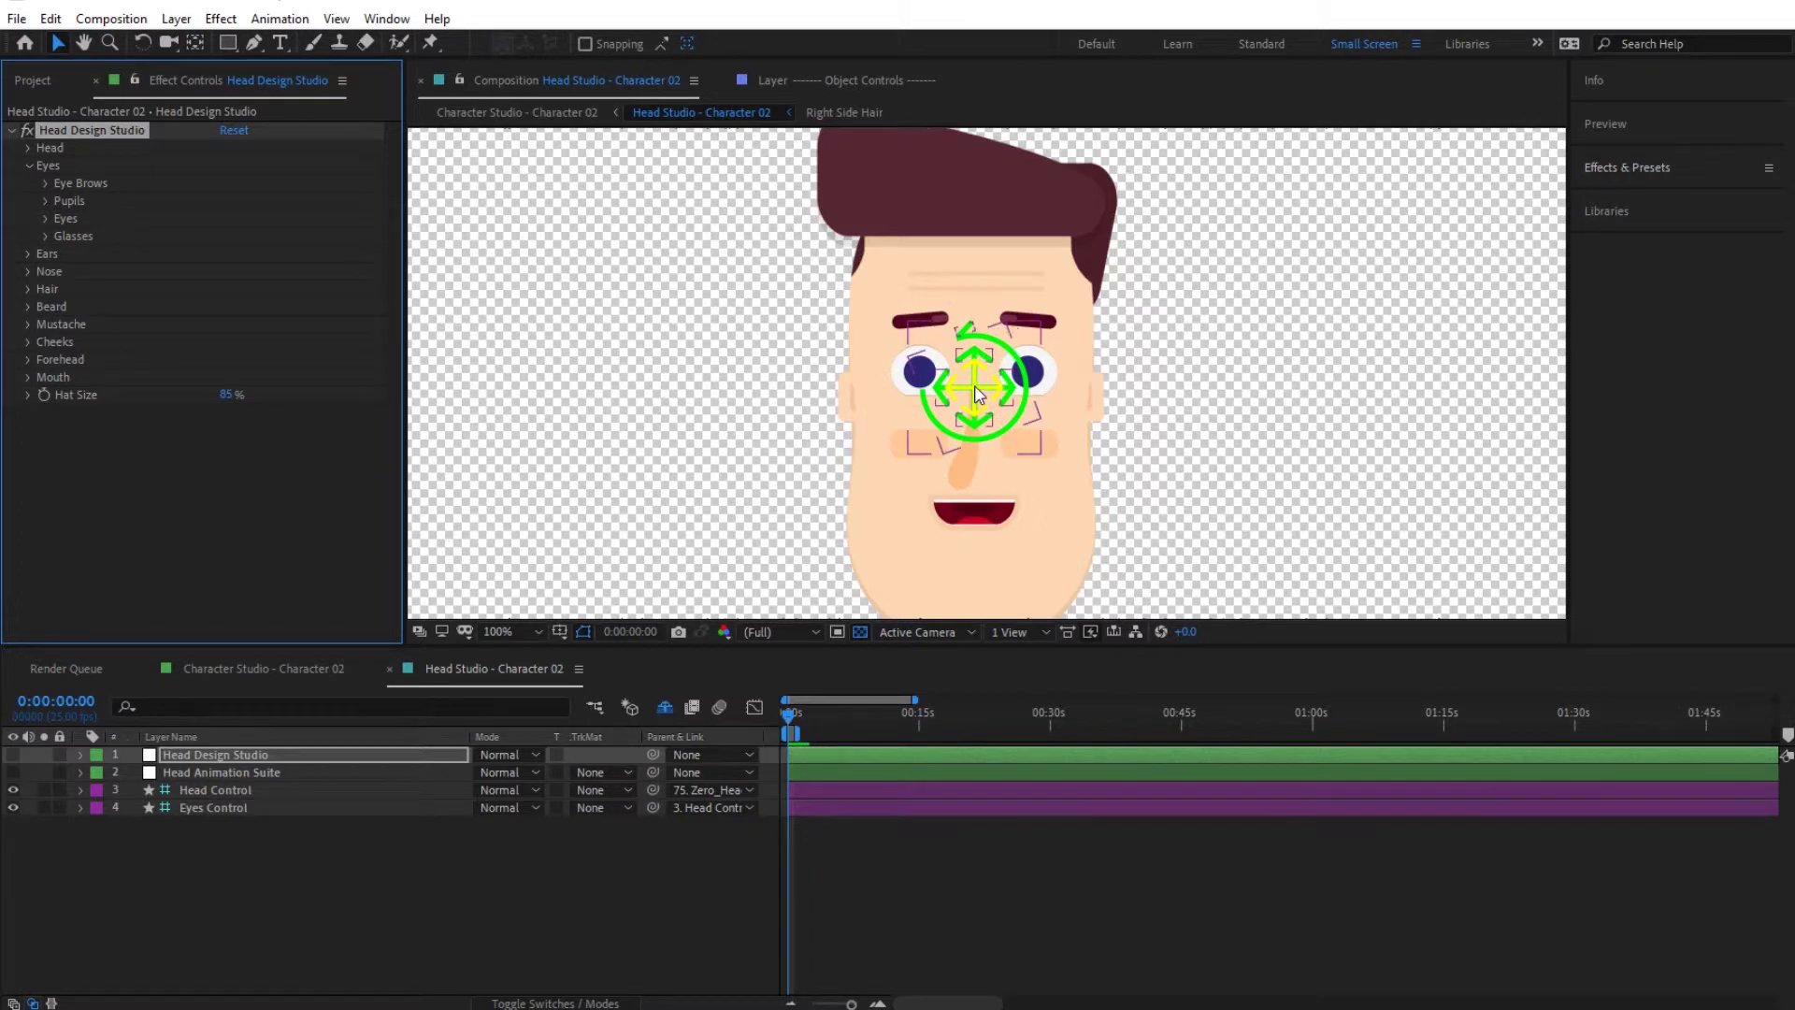
click(977, 393)
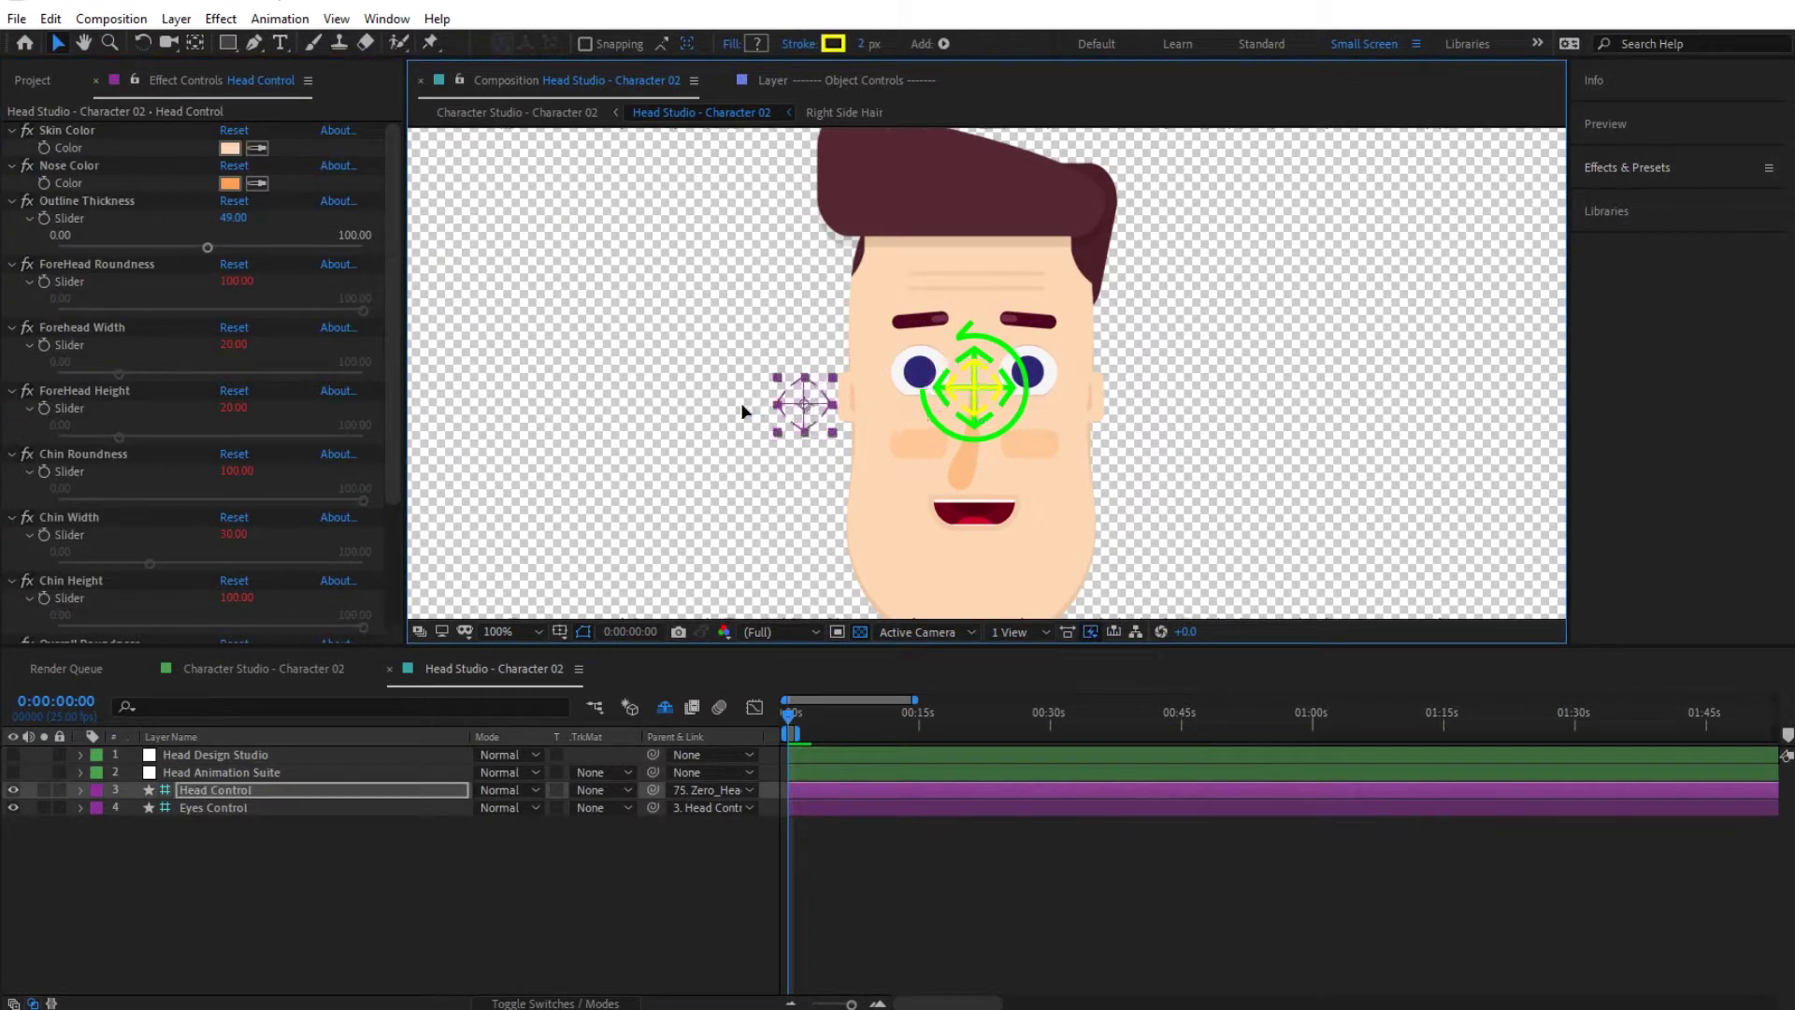
drag(802, 403, 640, 402)
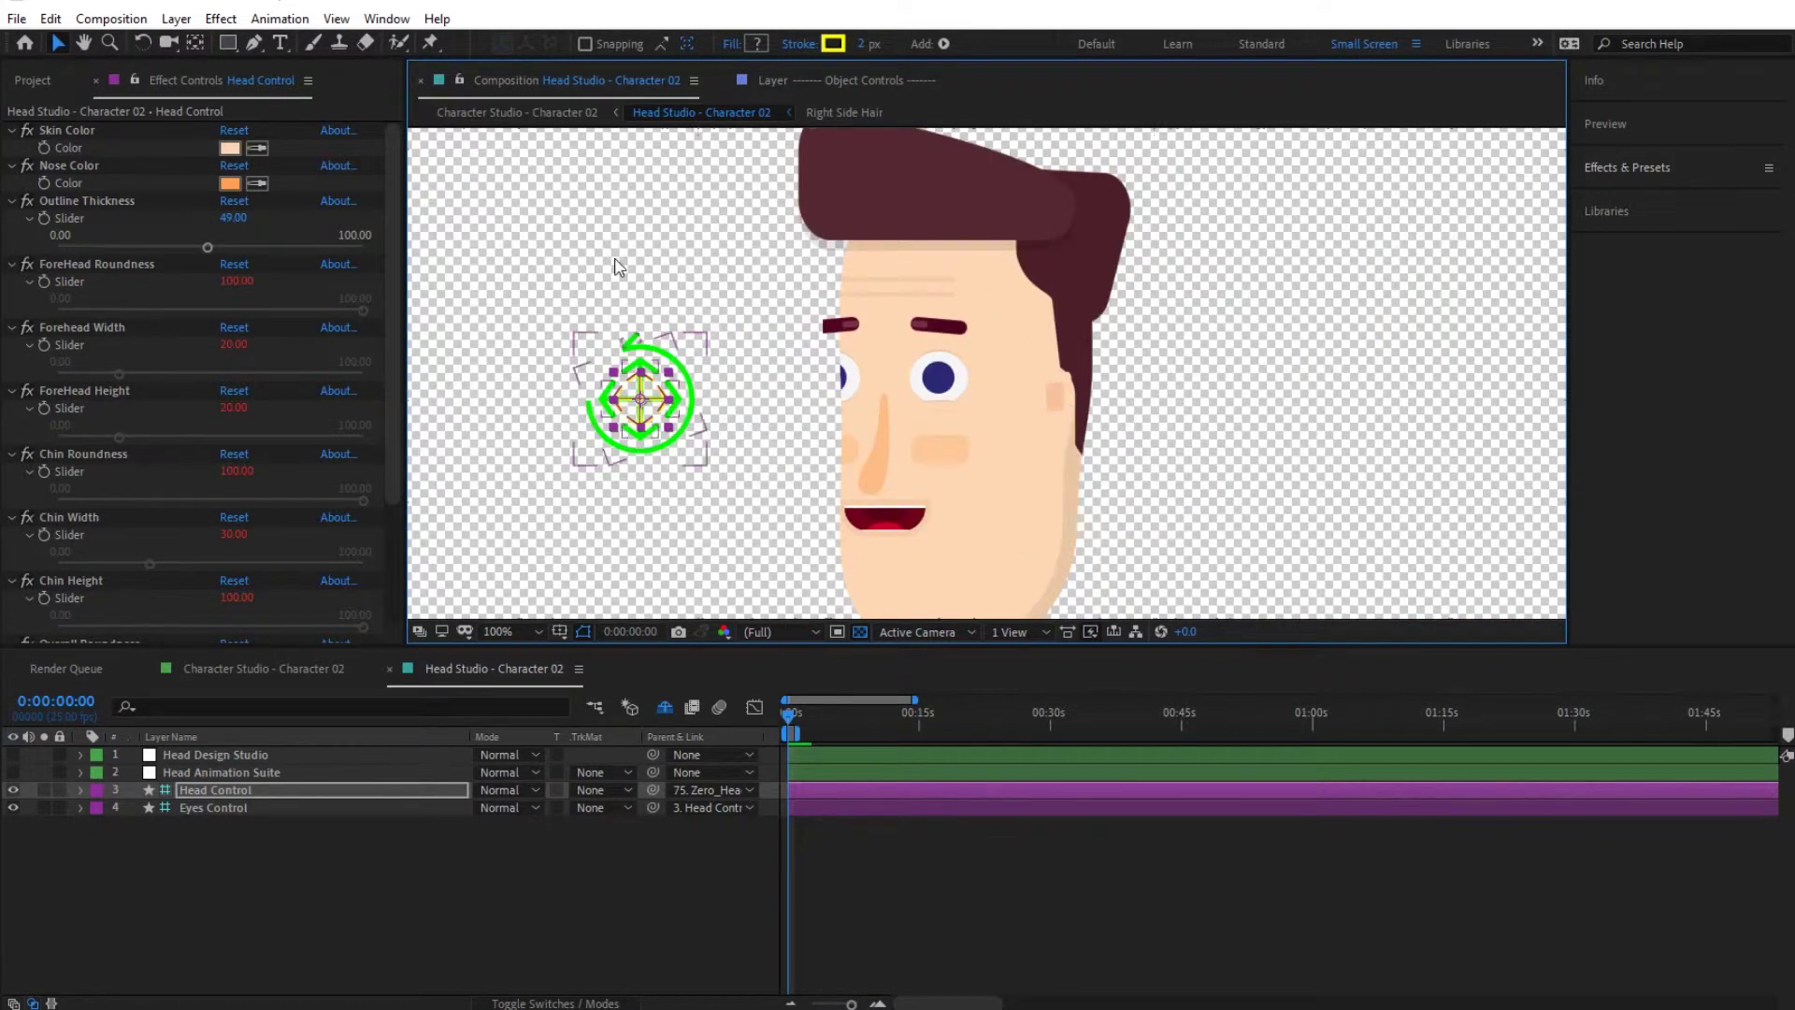
click(412, 958)
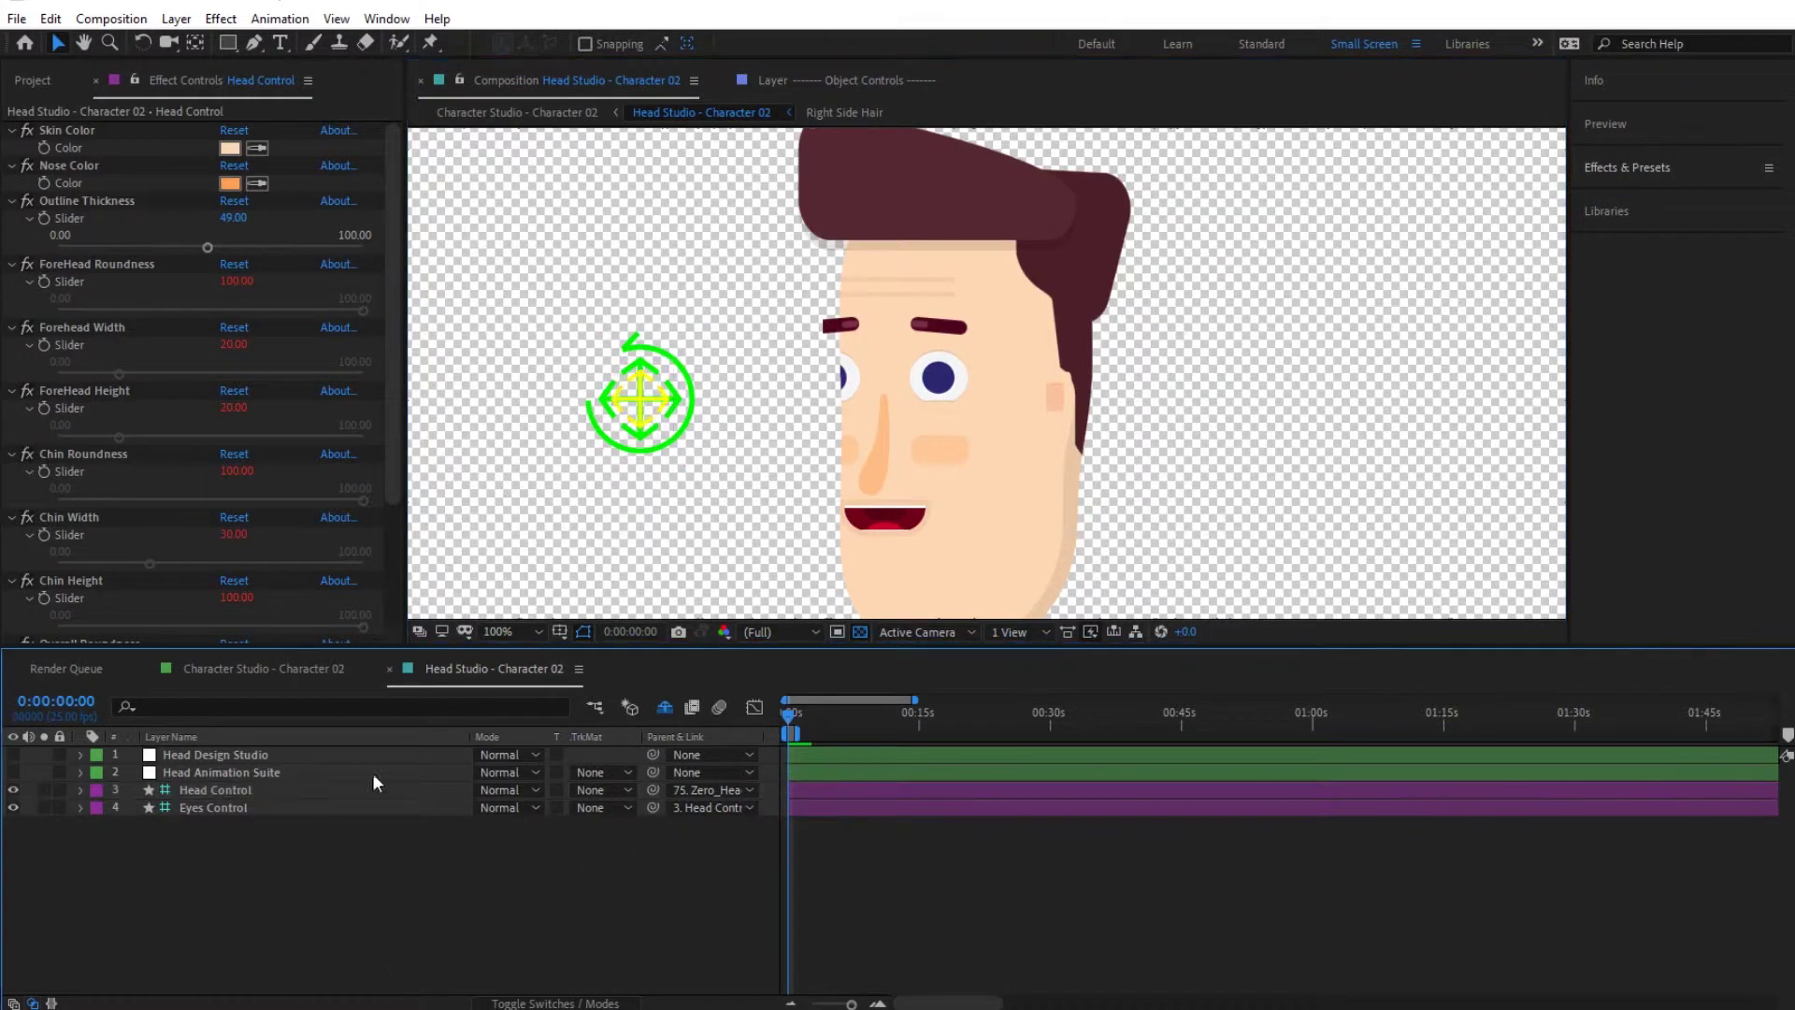
Set the eyebrow style to 1 in the Head Design Studio layer's eye settings
click(196, 758)
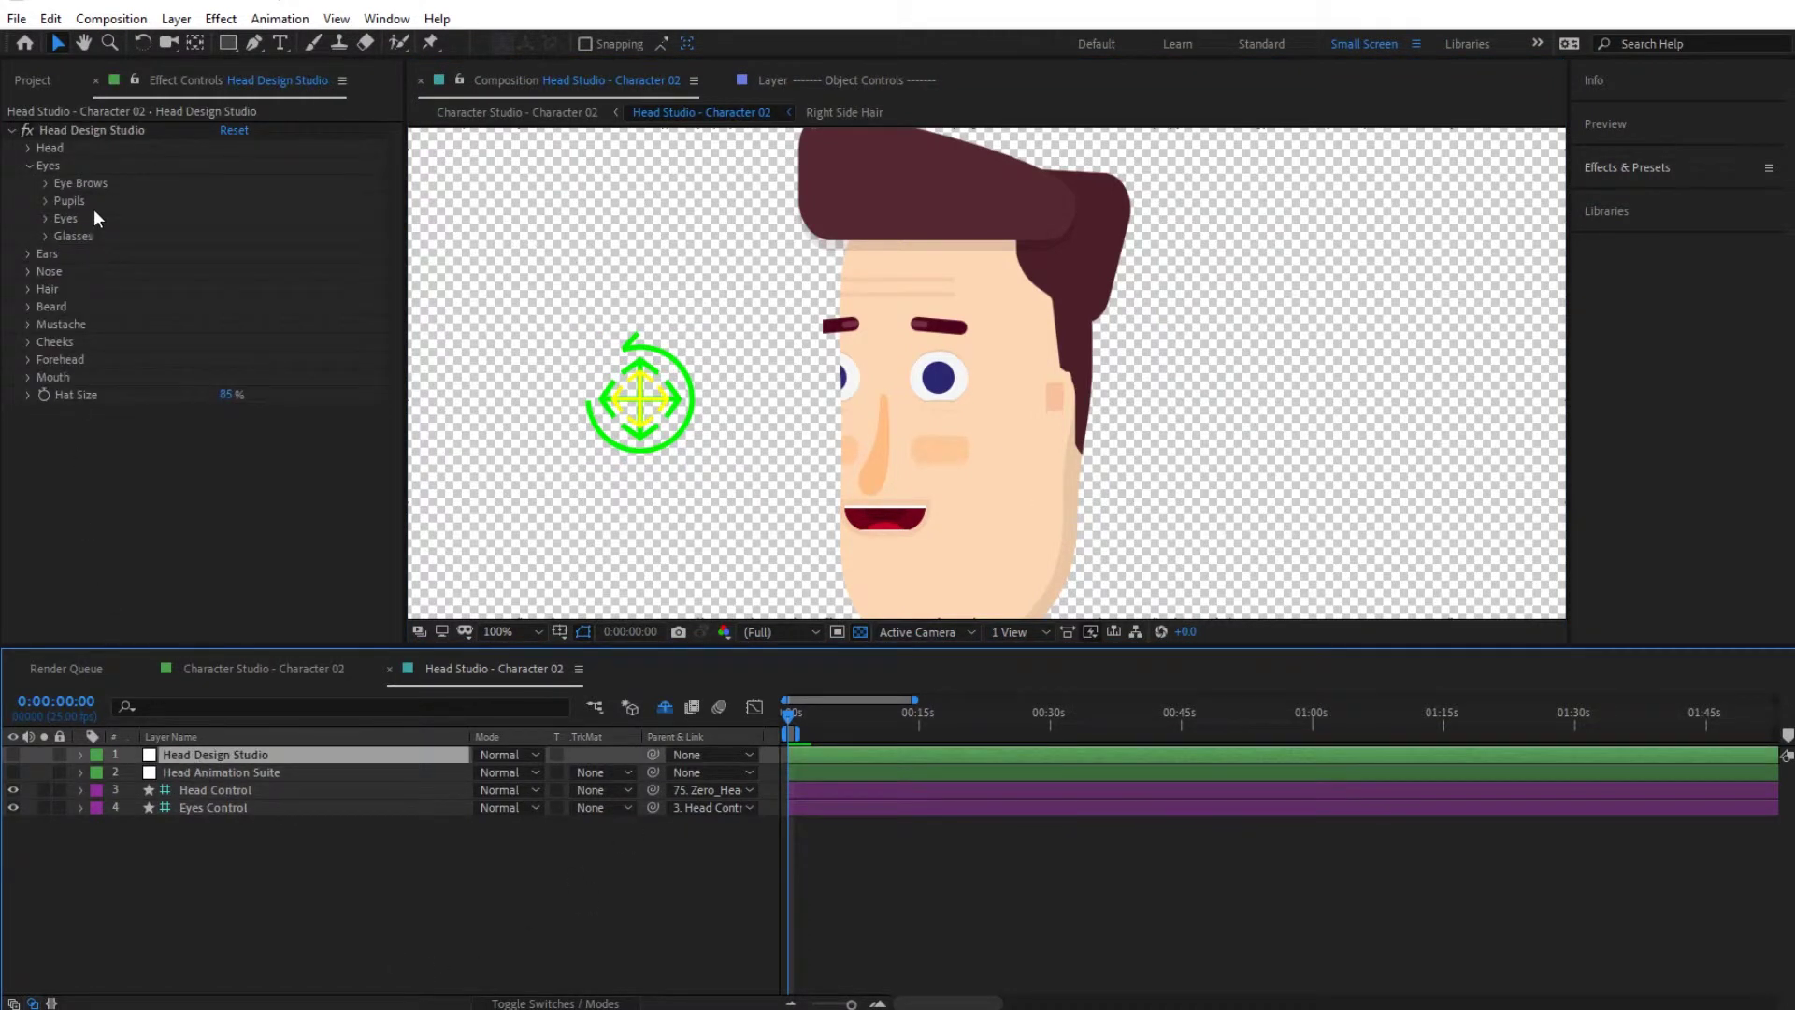
click(46, 187)
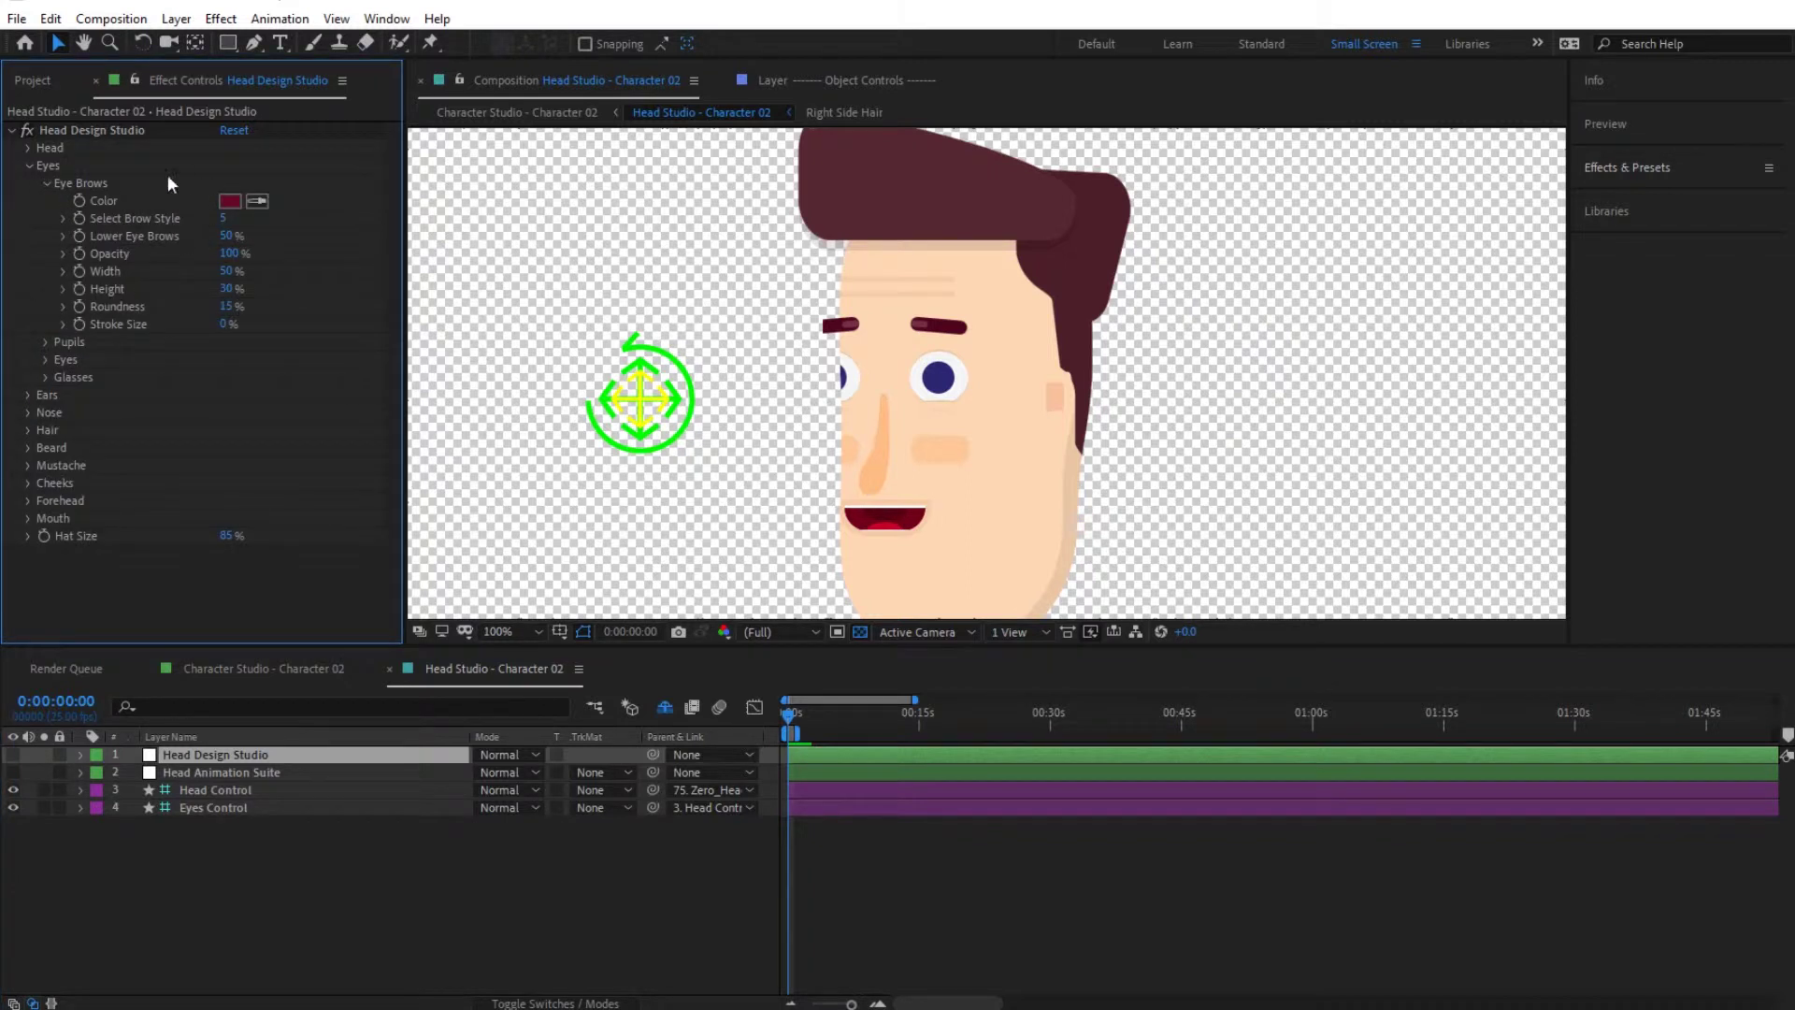
click(223, 218)
text(1)
key(Return)
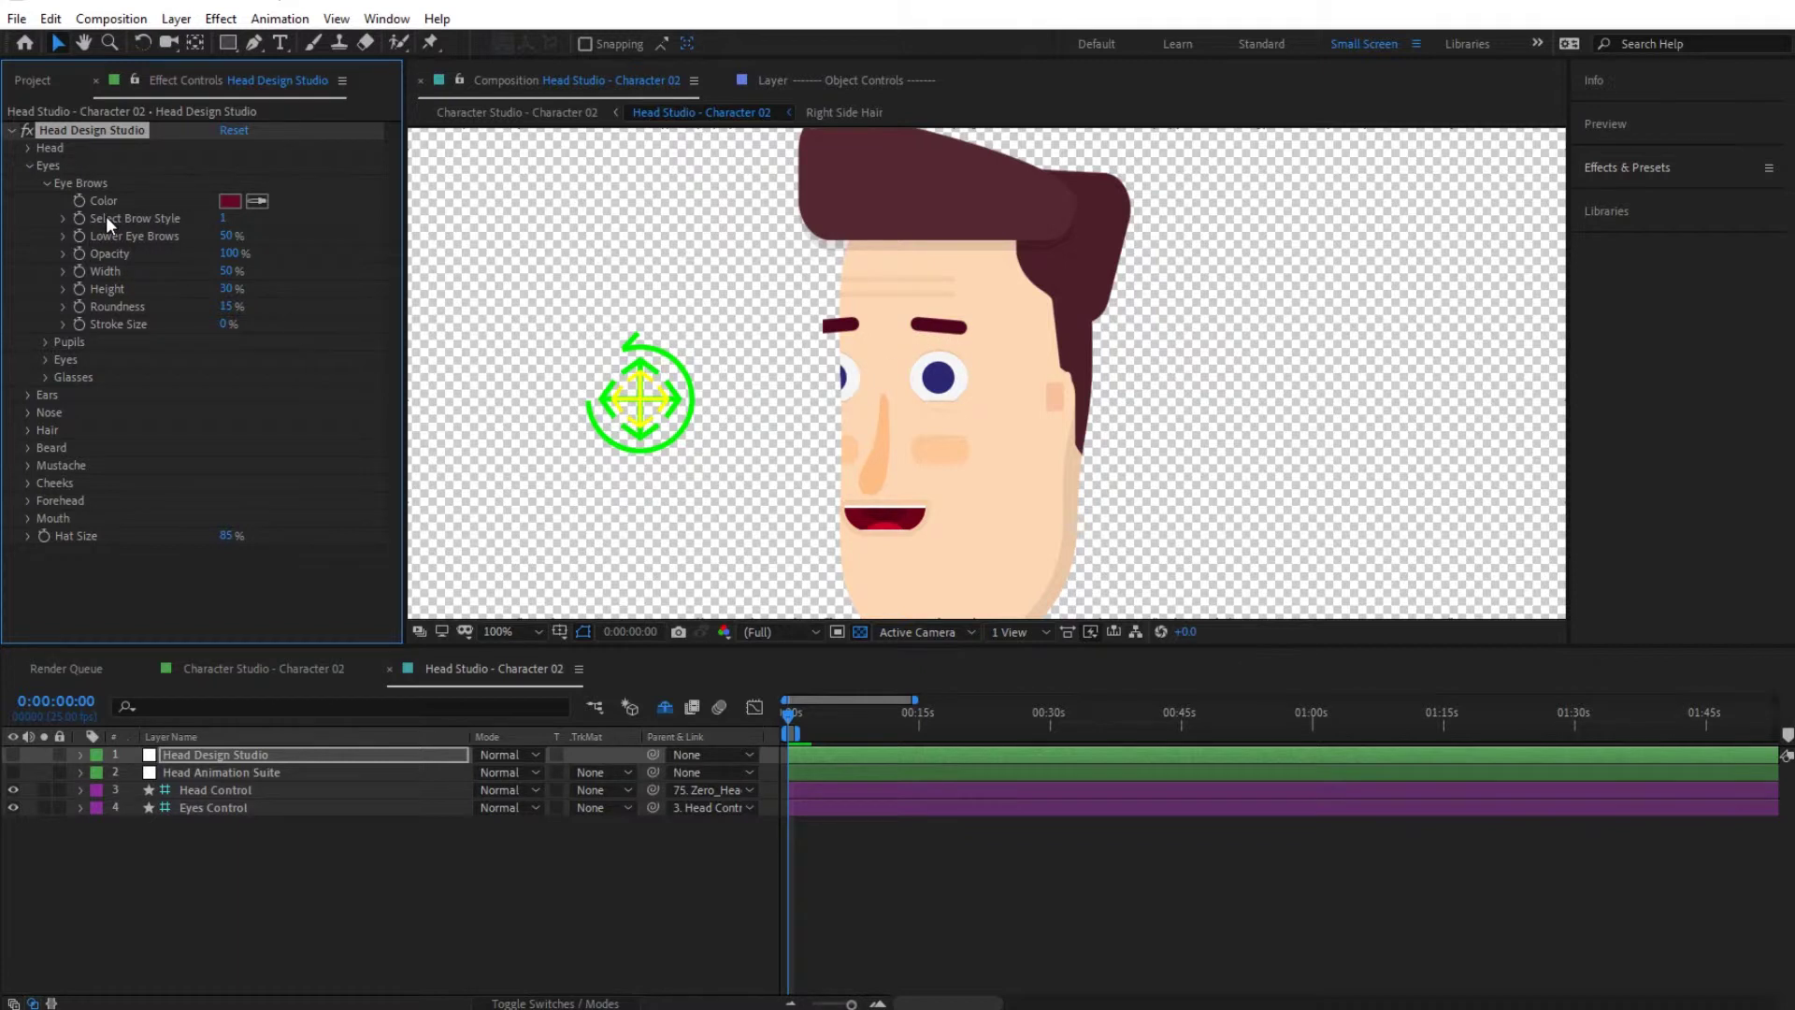
Set the eyebrows' width to 60% and their height to 40%
click(232, 272)
text(60)
key(Return)
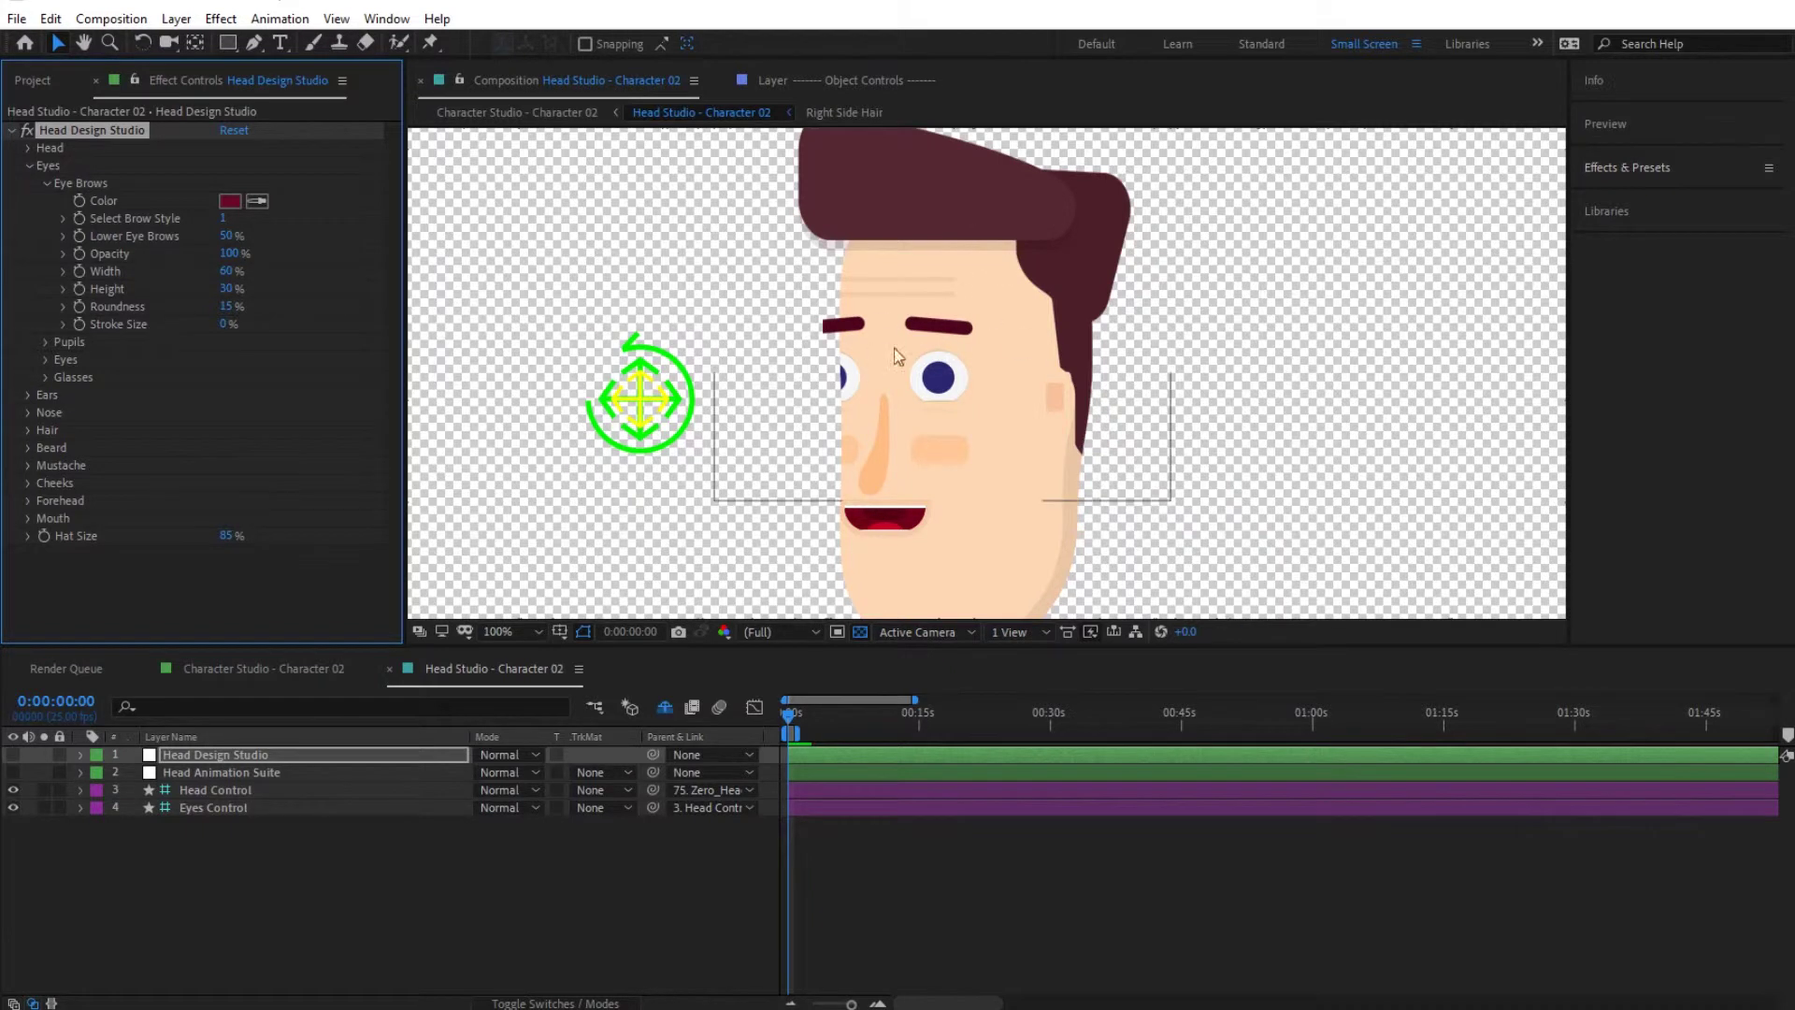
click(226, 291)
text(40)
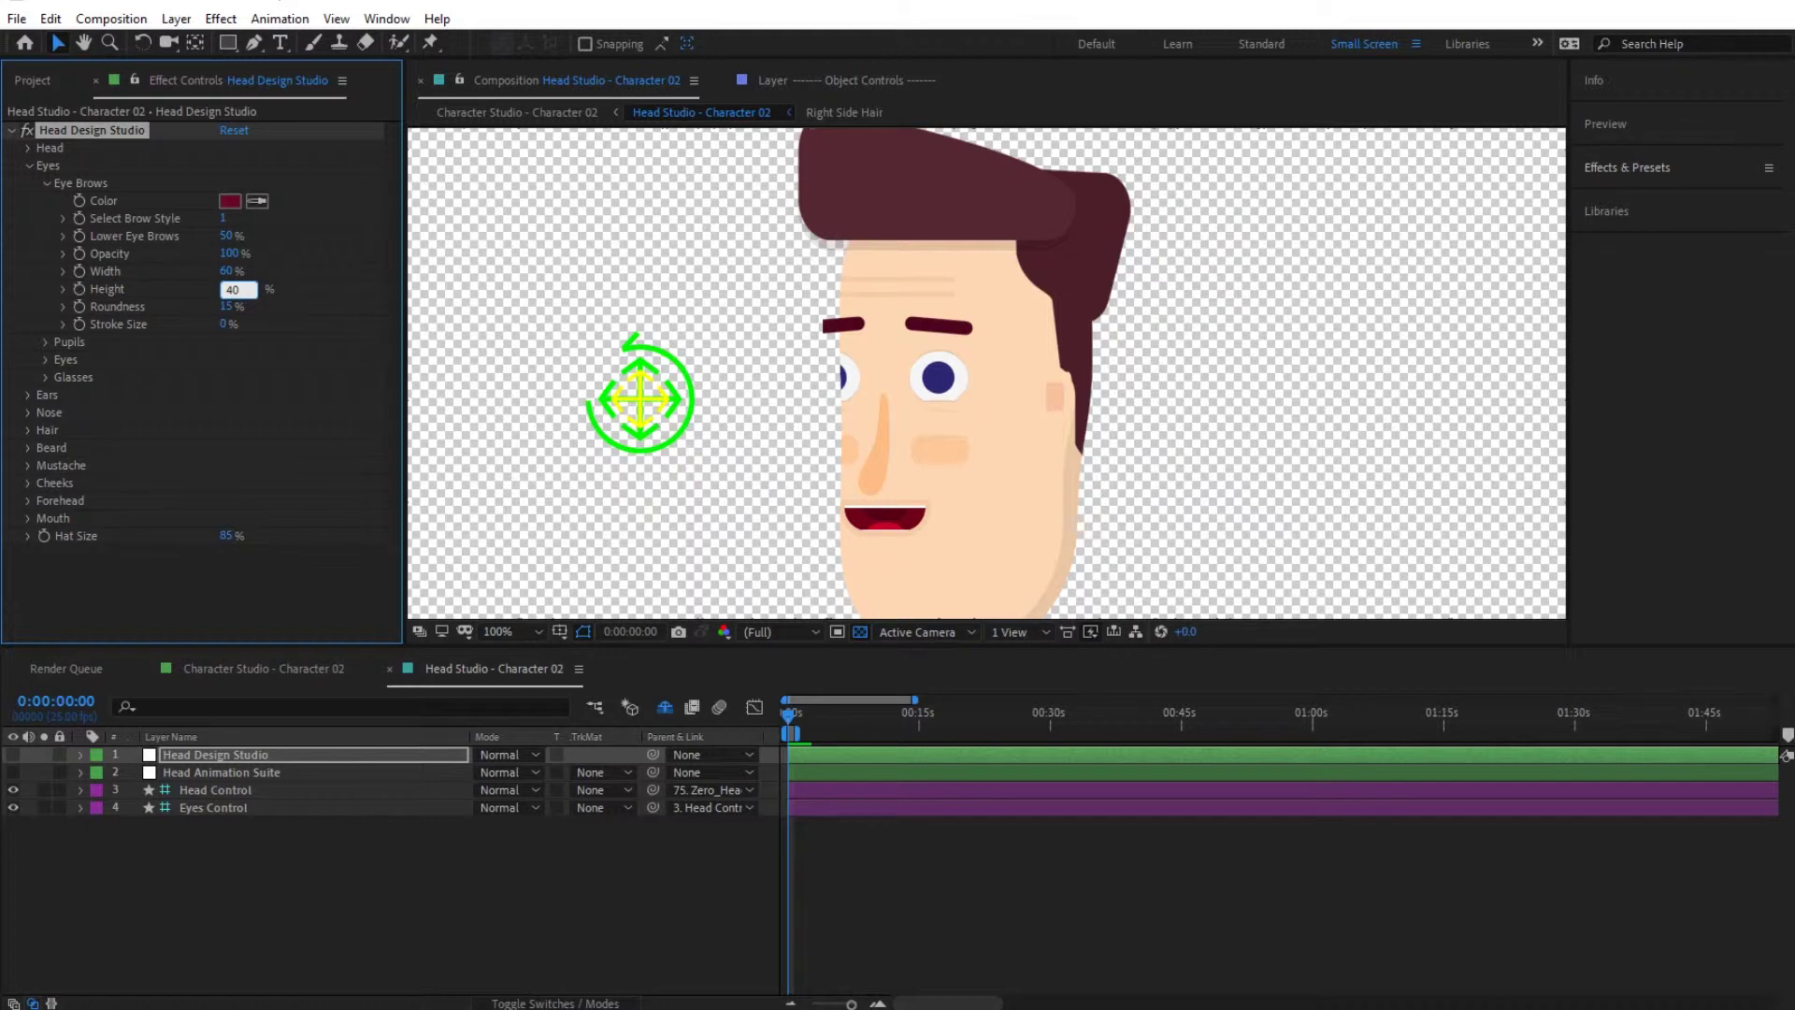
key(Return)
click(46, 184)
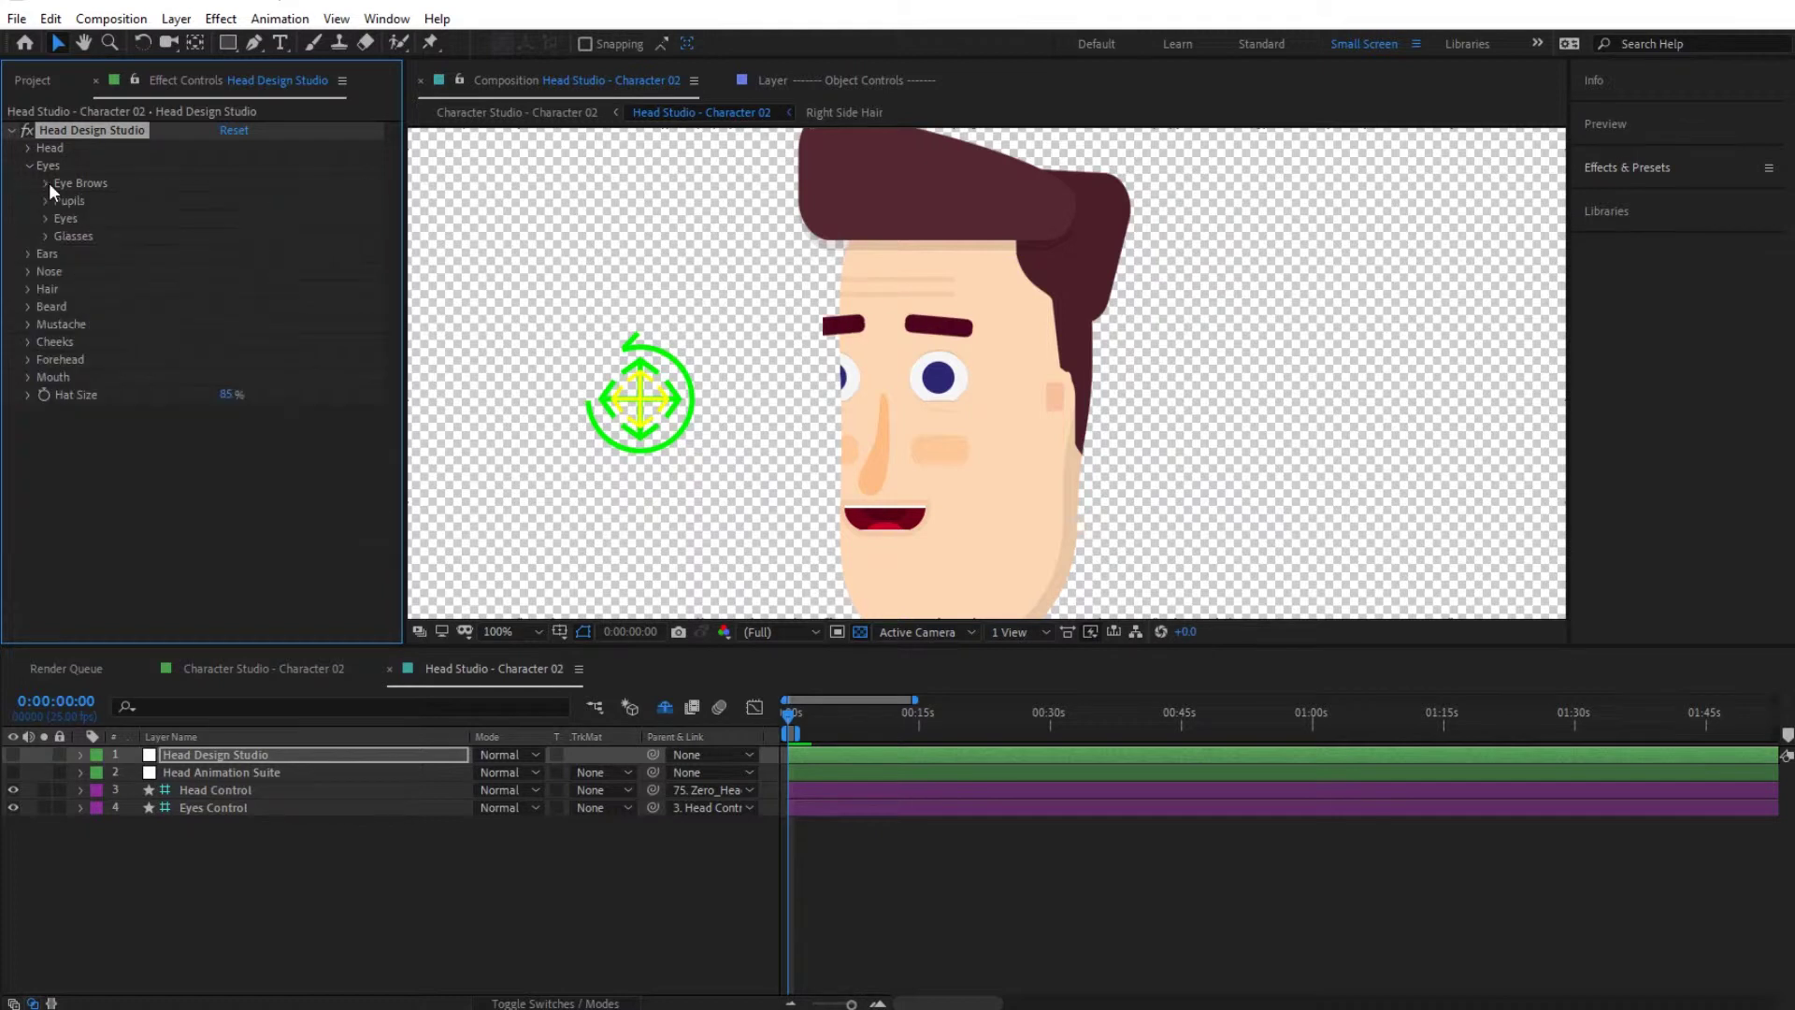
Set the size of the character's eyes to 50
click(45, 218)
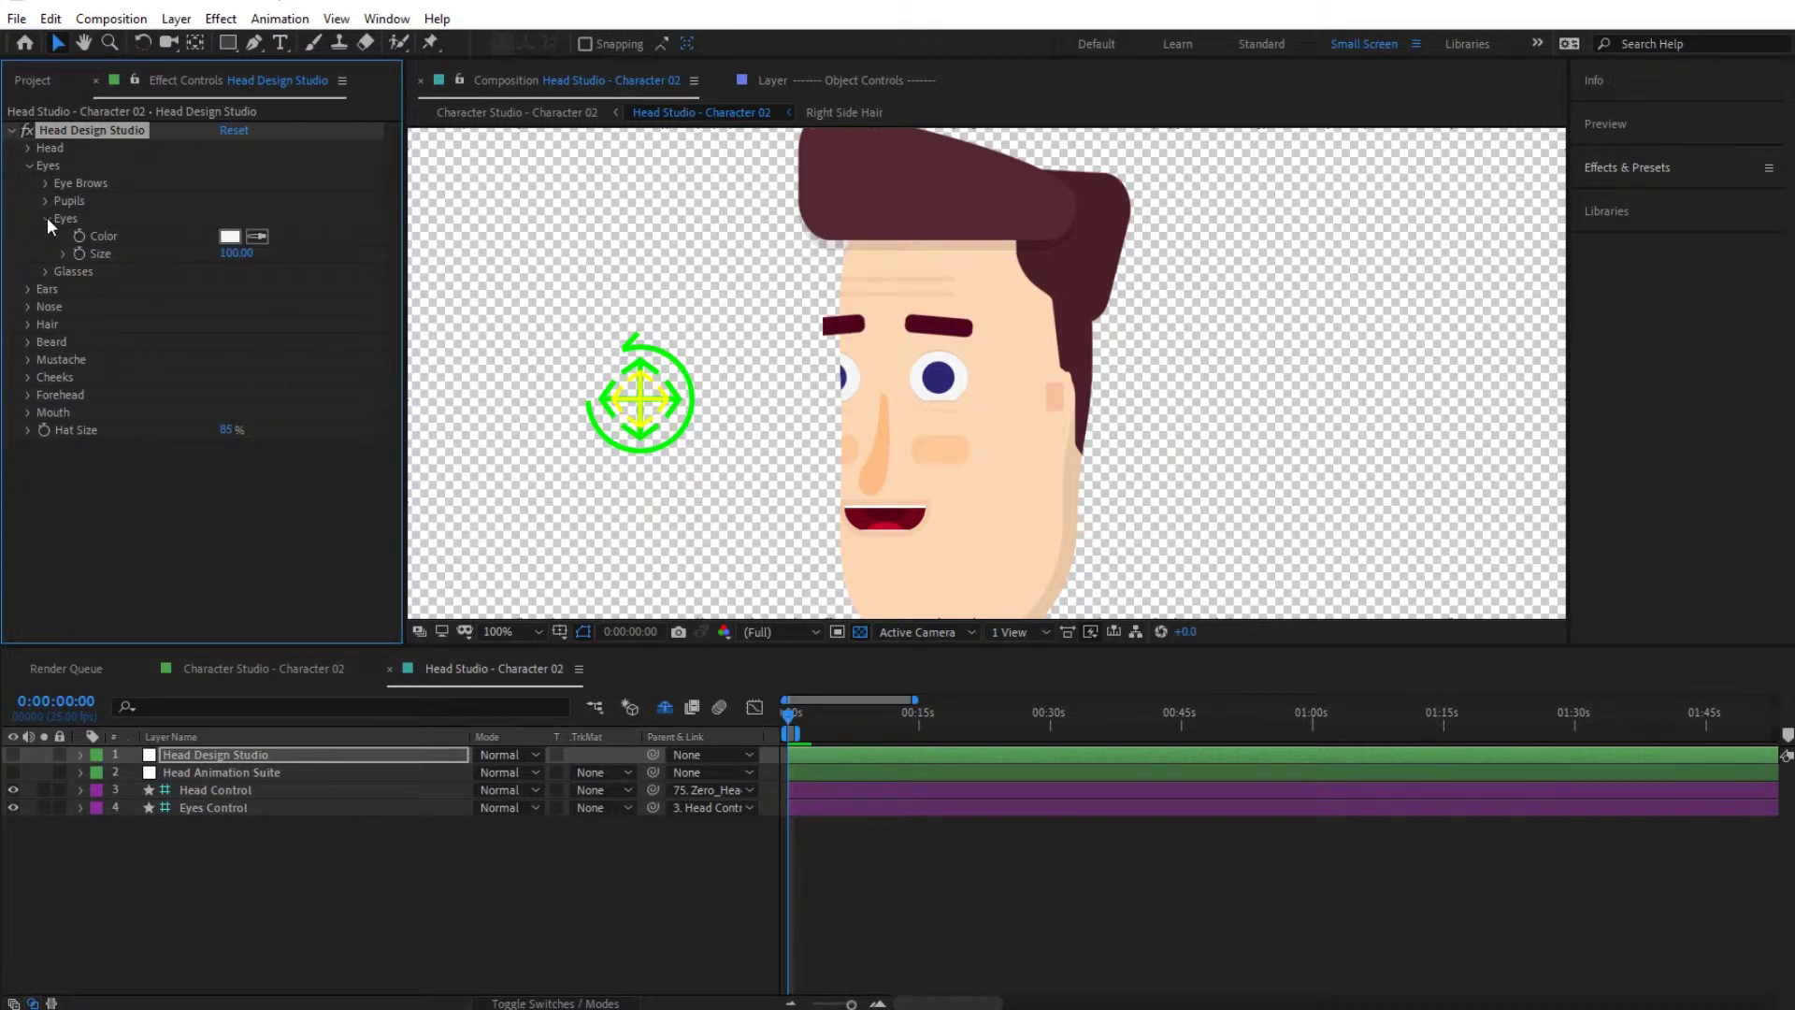
click(236, 253)
text(50)
key(Return)
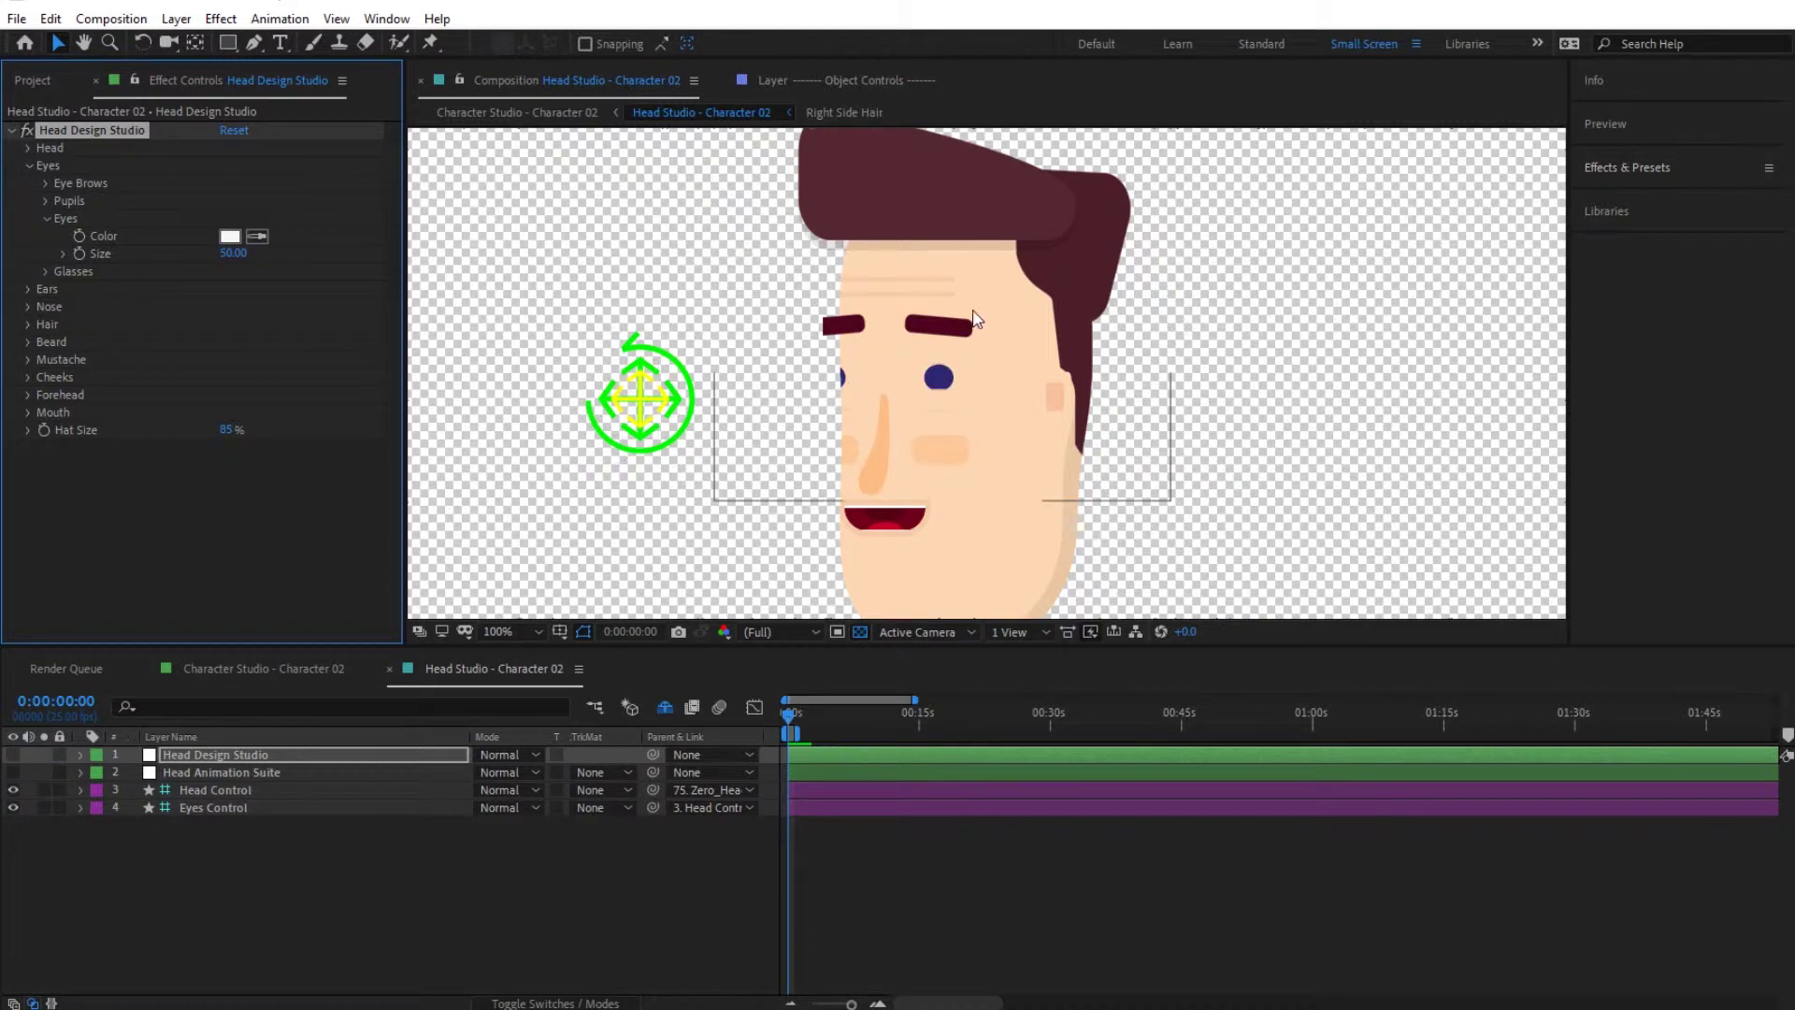
click(47, 217)
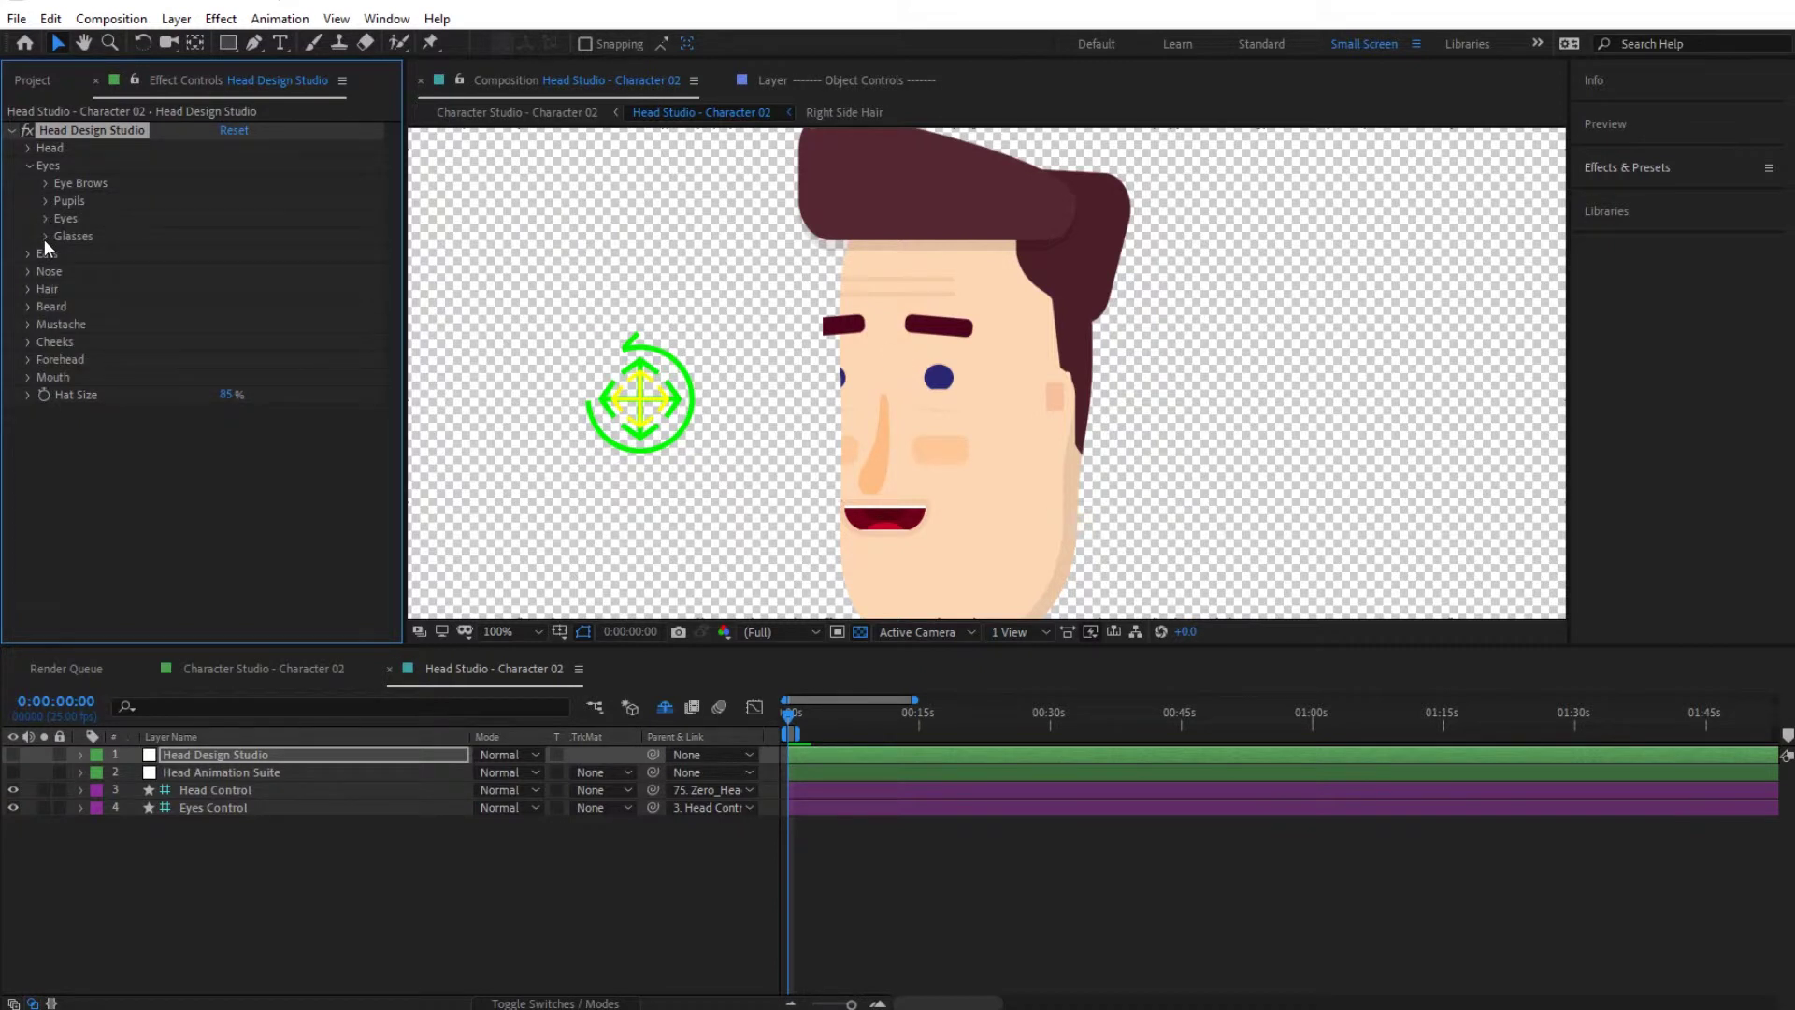
Add glasses to the character and set their lens style to 10
click(45, 236)
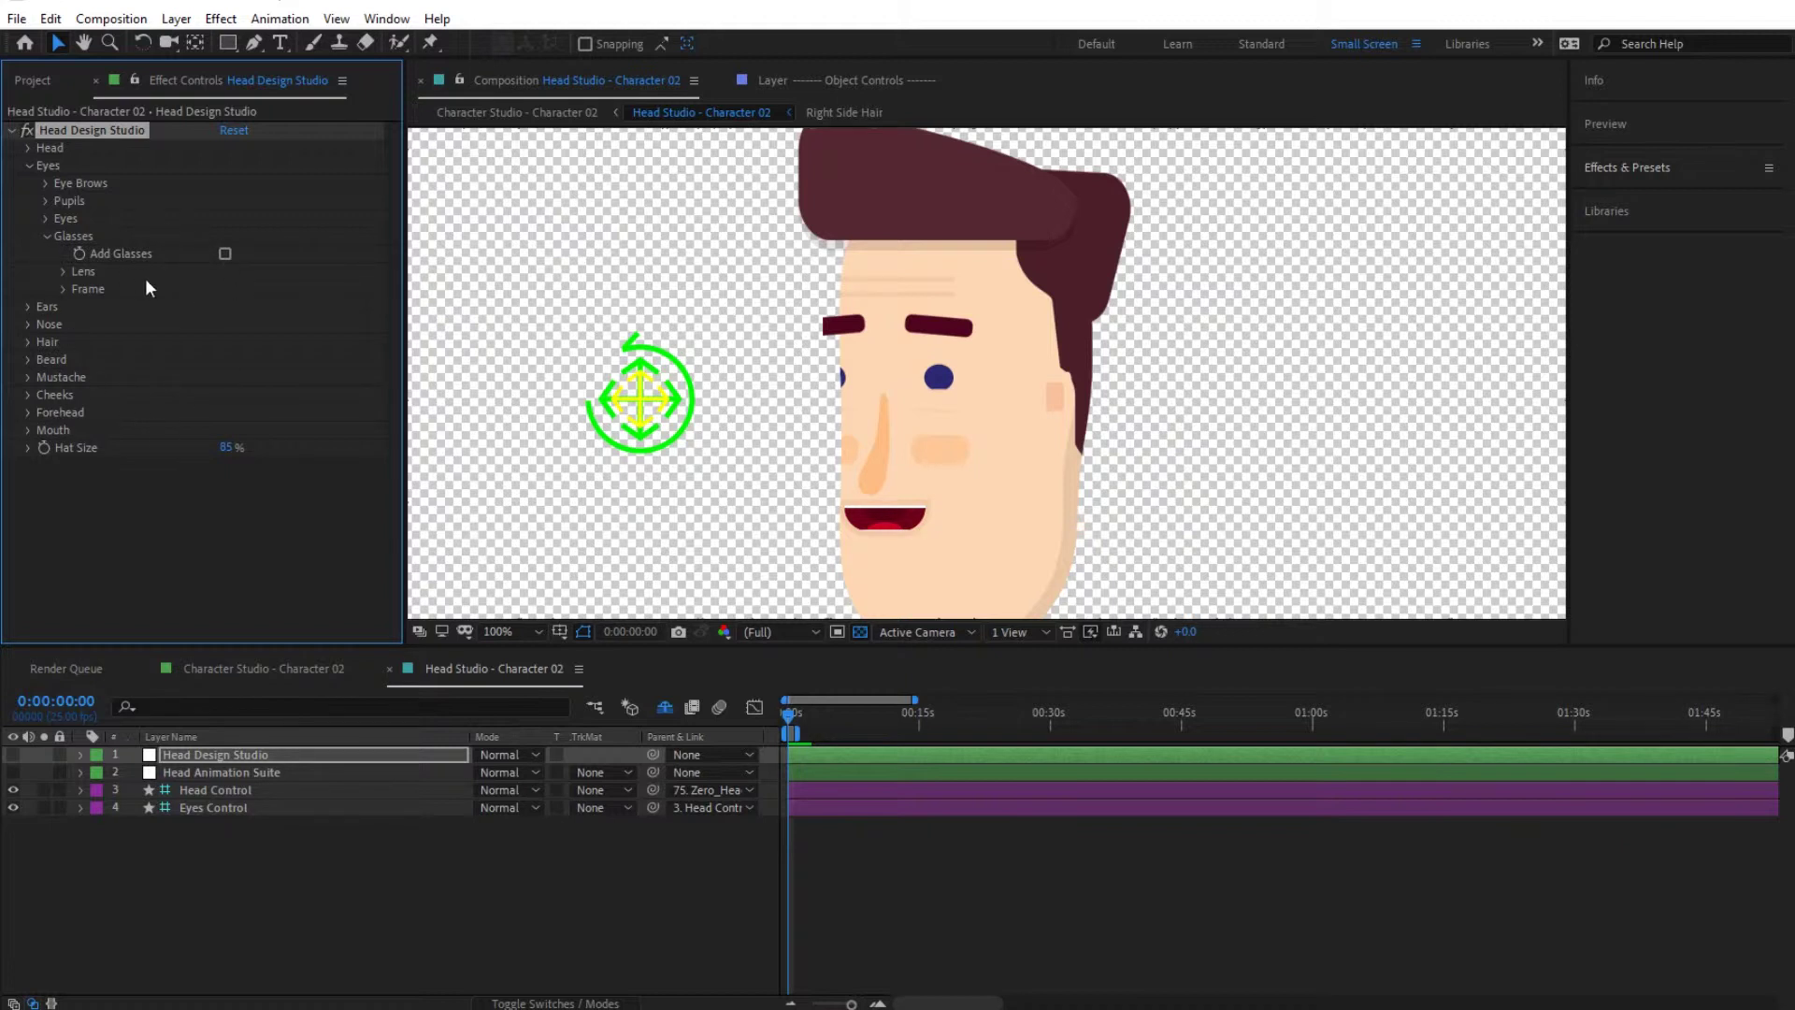
click(224, 253)
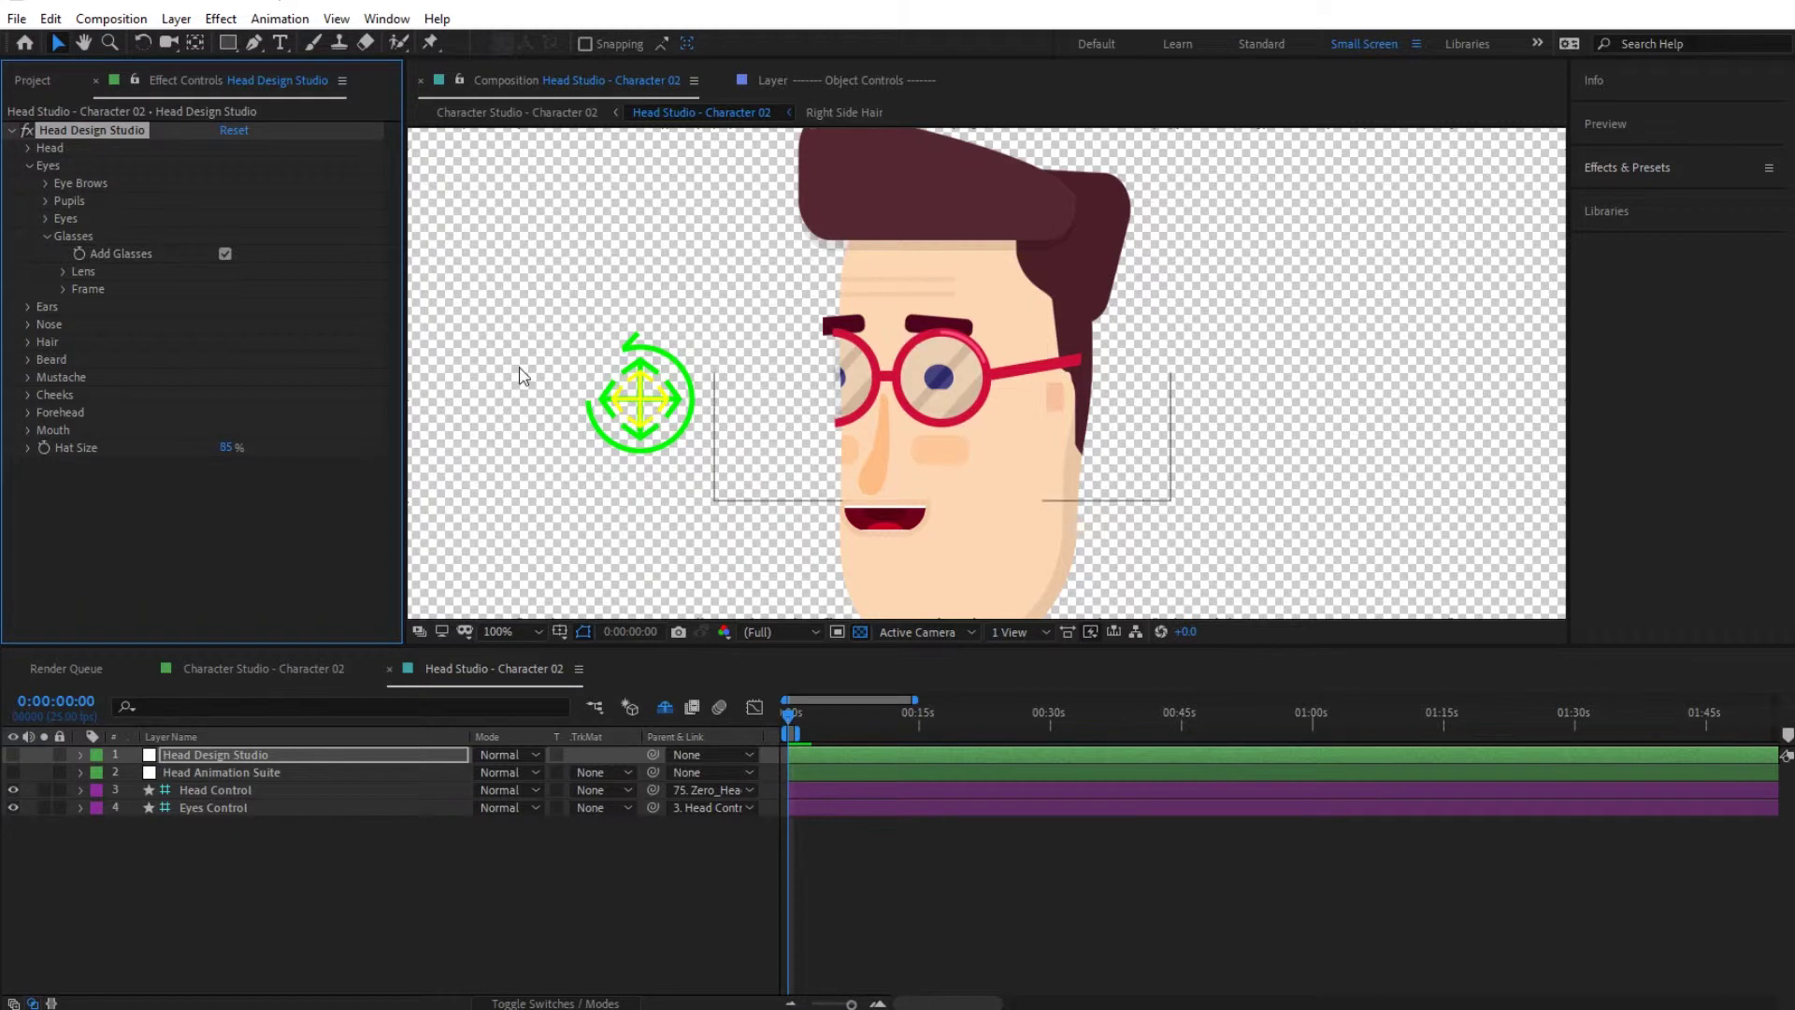
click(62, 271)
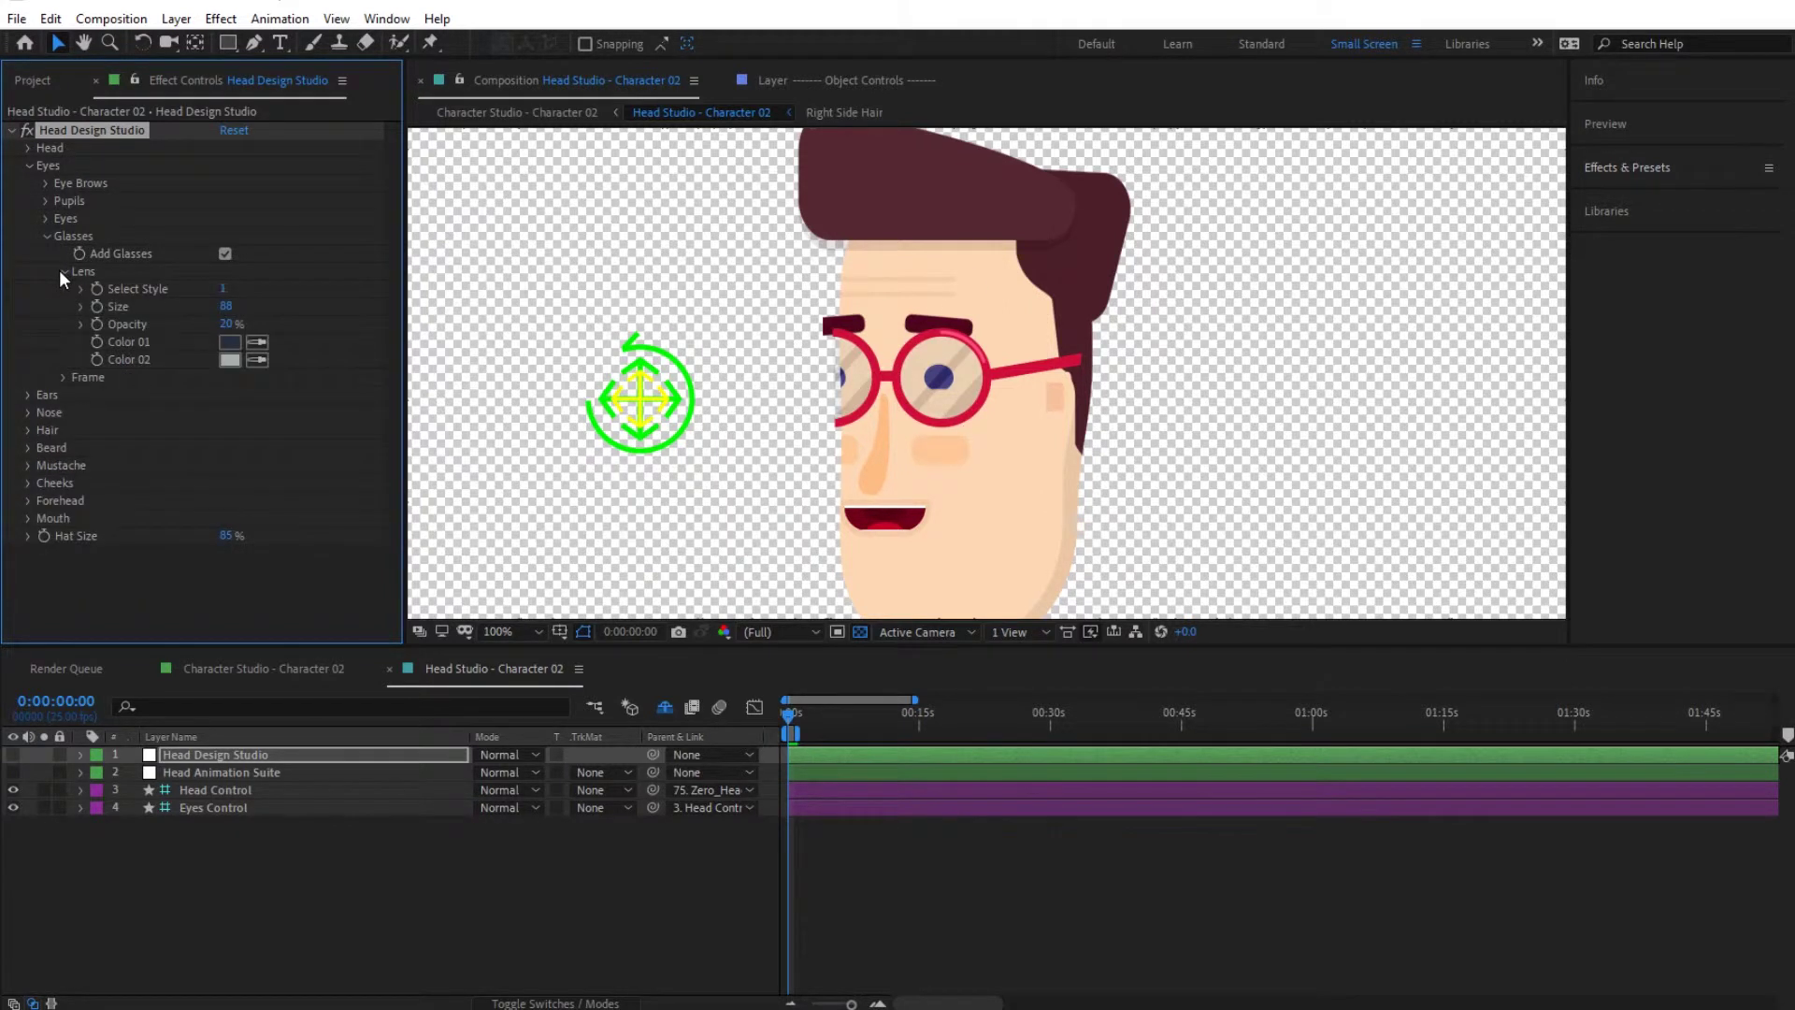
click(224, 291)
text(10)
key(Return)
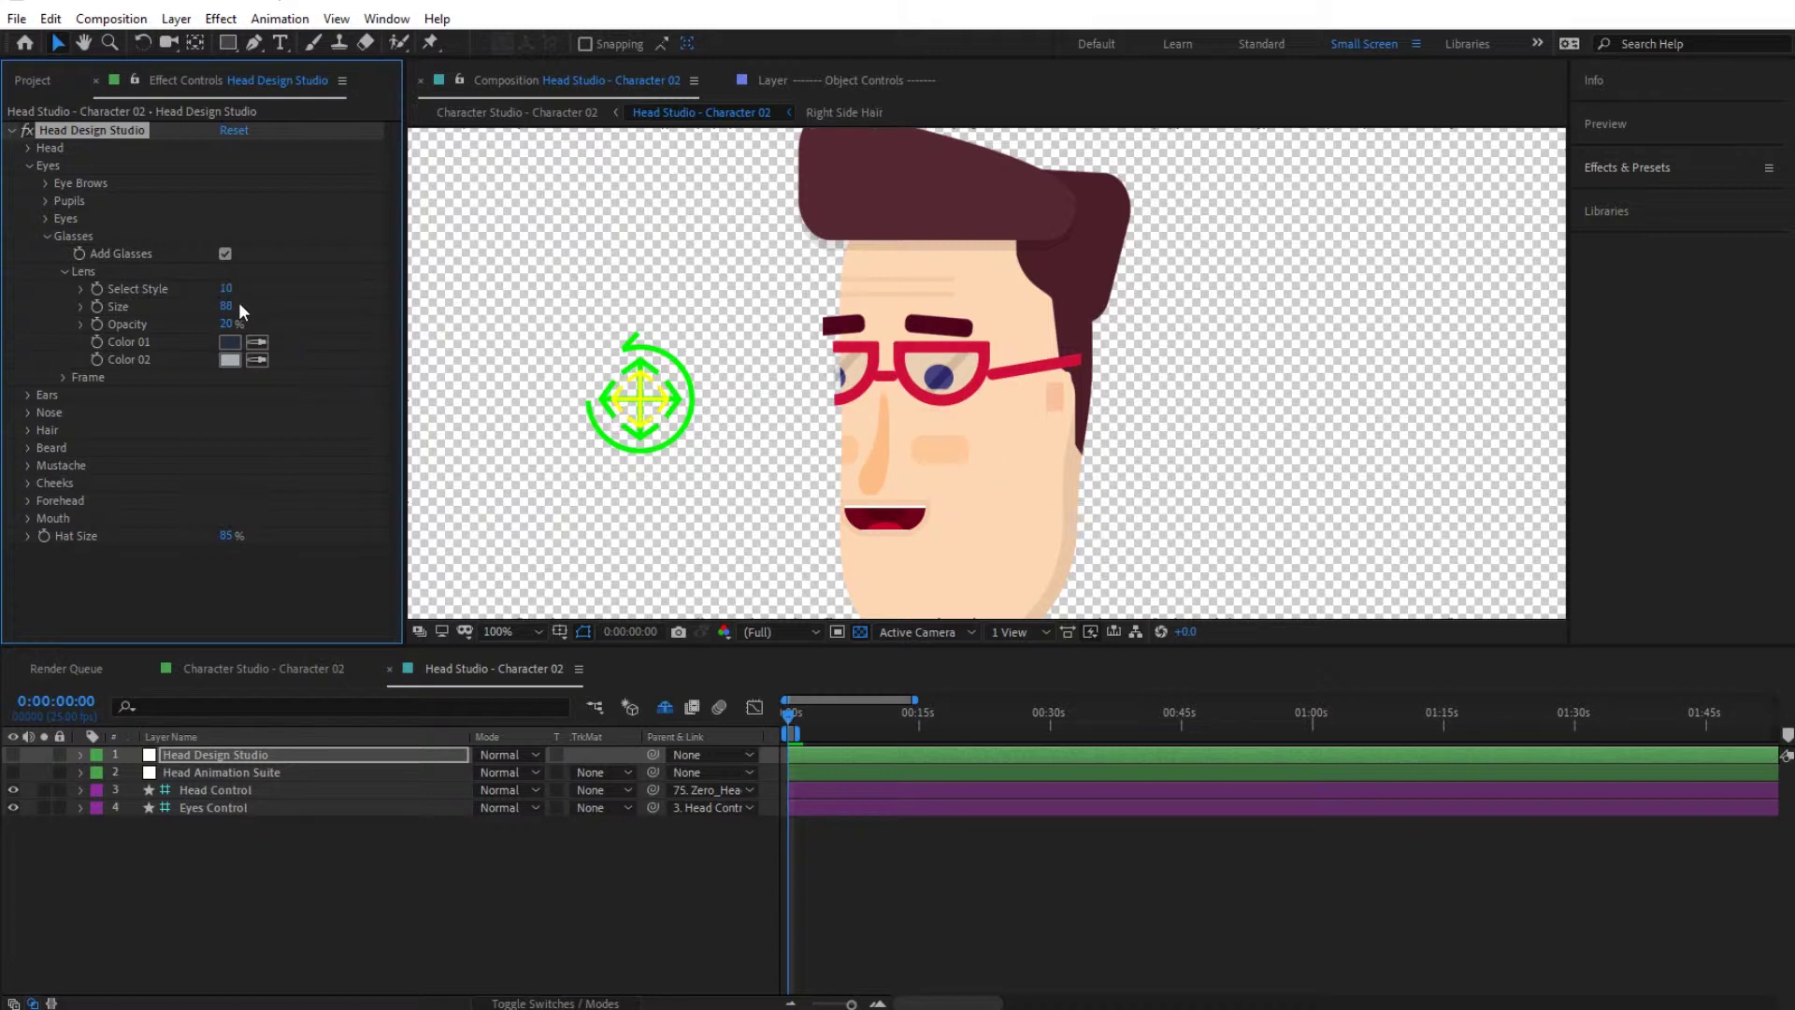
Try other lens styles on the character's glasses and return to style 10
click(231, 291)
click(225, 291)
key(Return)
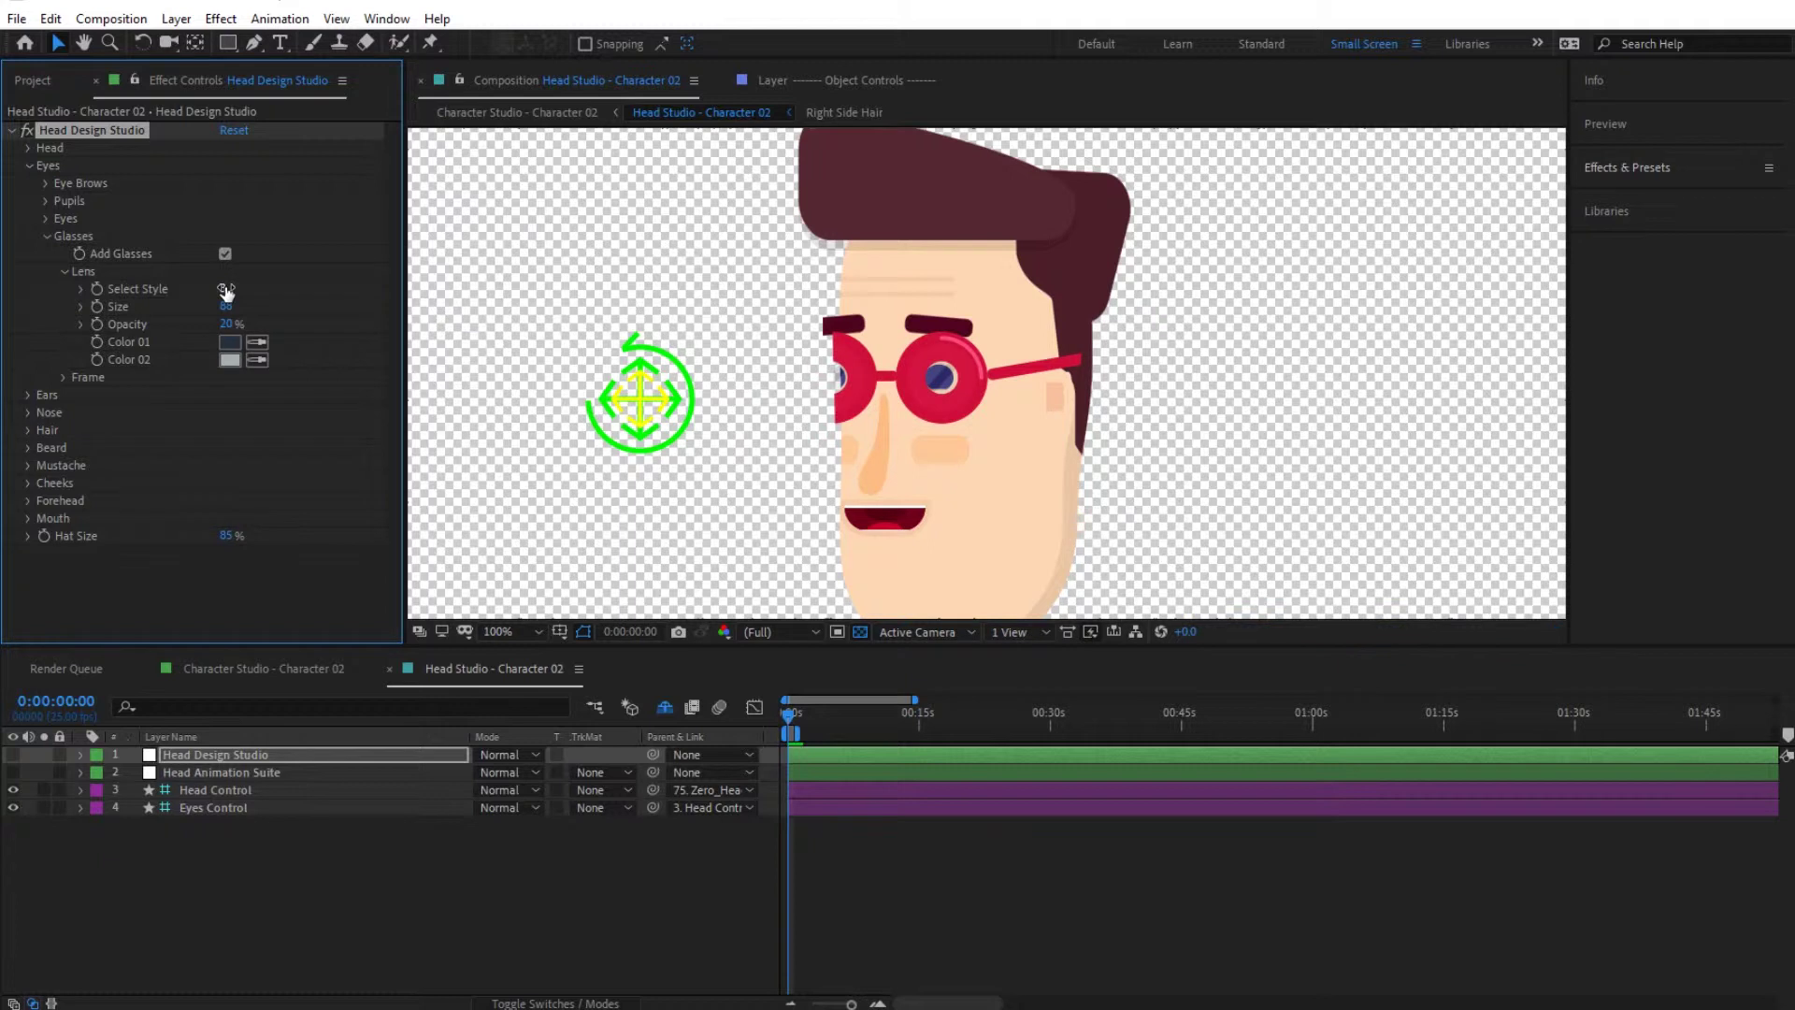
click(225, 290)
key(Return)
click(224, 291)
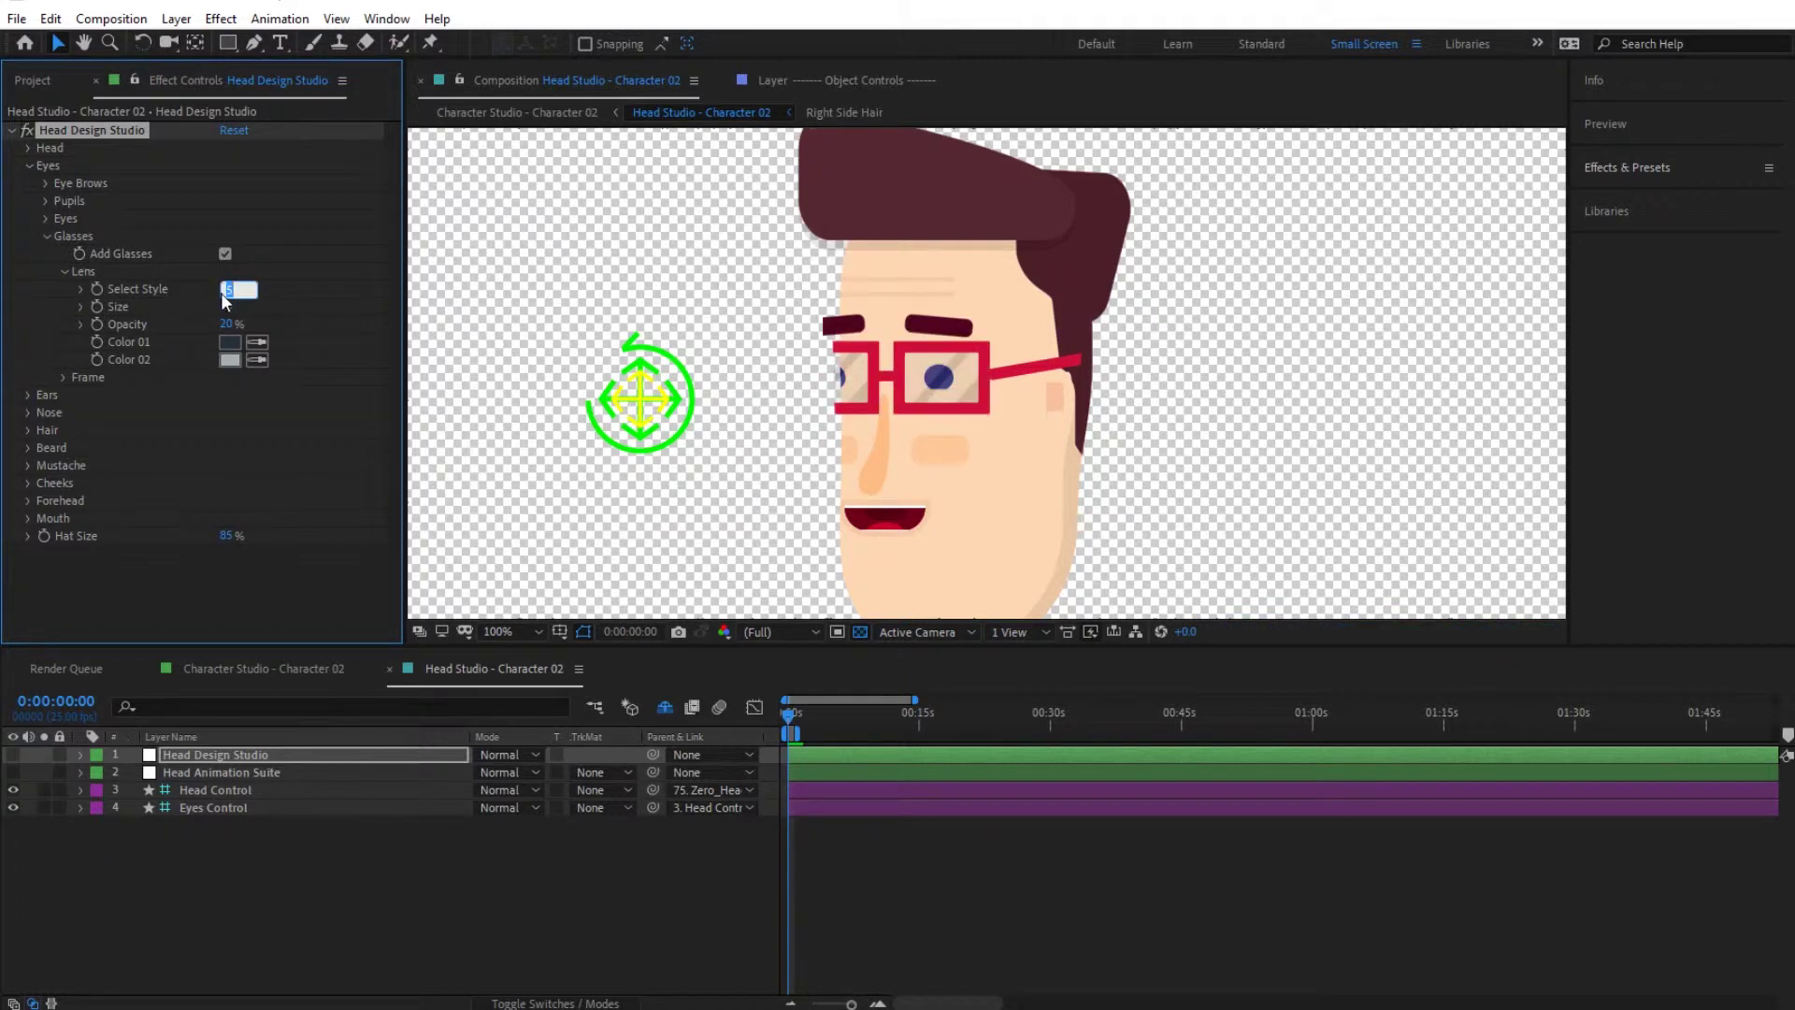
text(10)
key(Return)
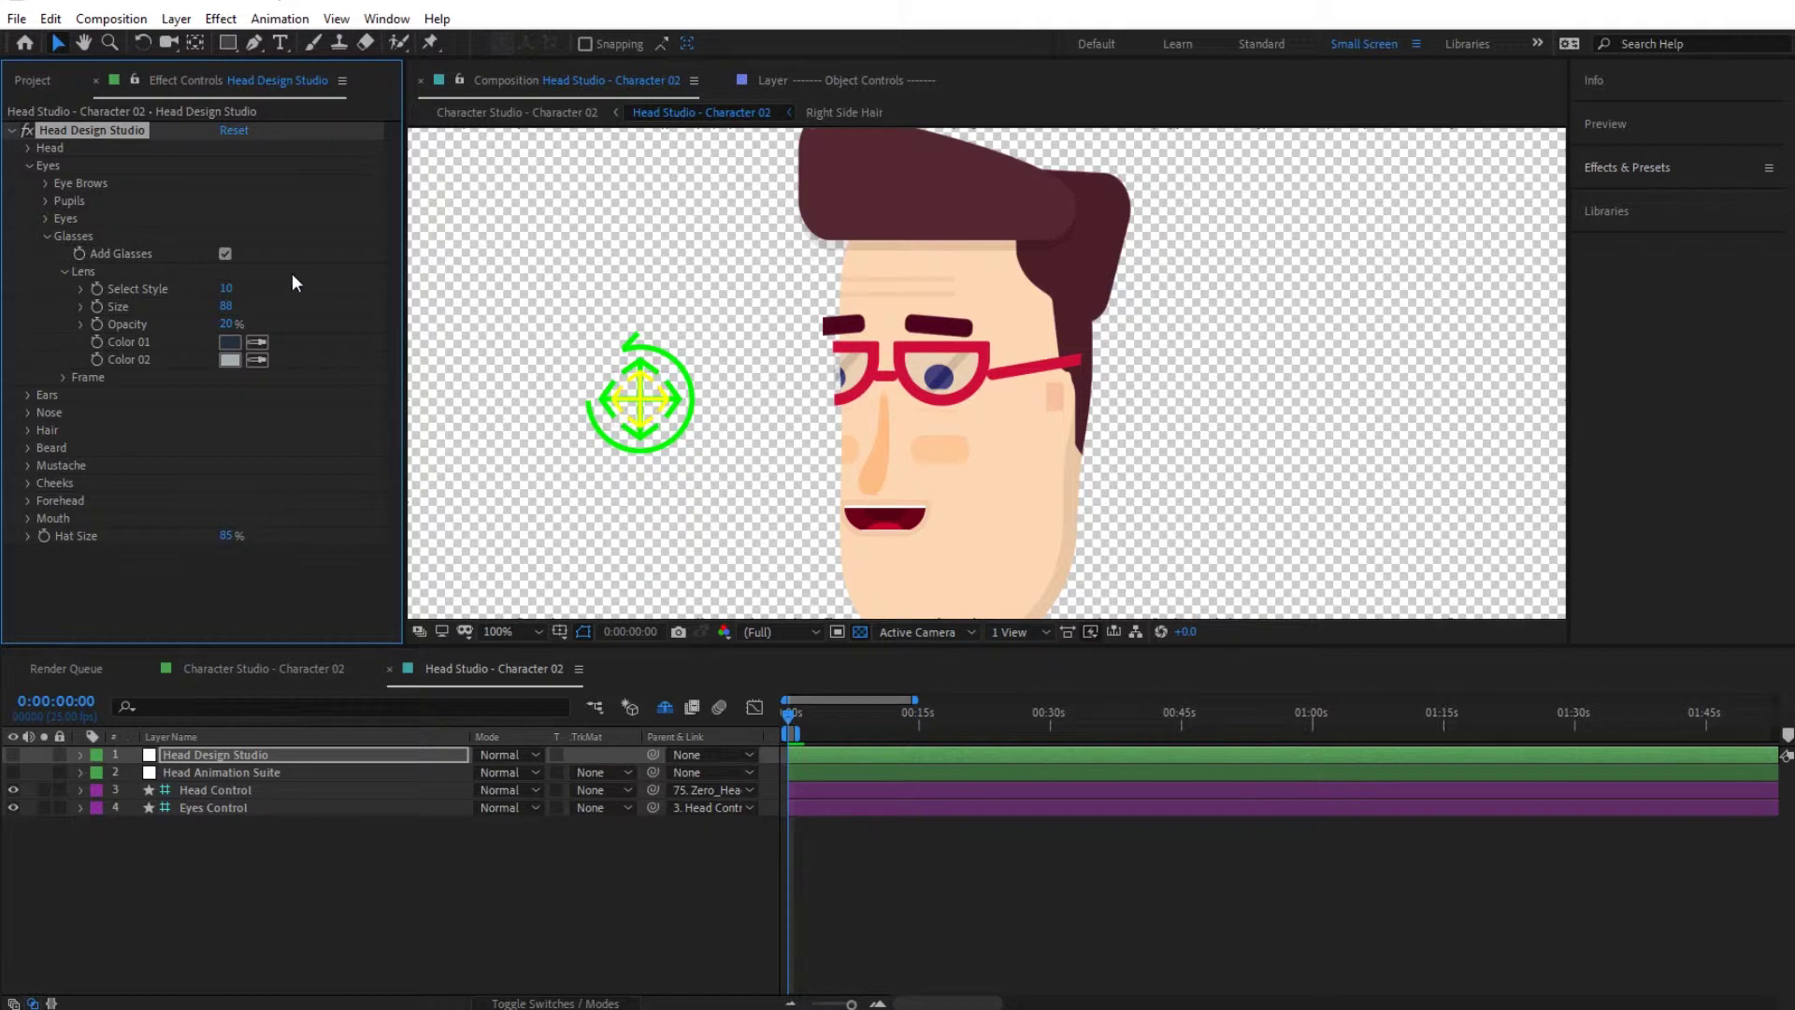
Try a lens size of 100 on the glasses and settle on a size of 90
click(227, 308)
text(100)
key(Return)
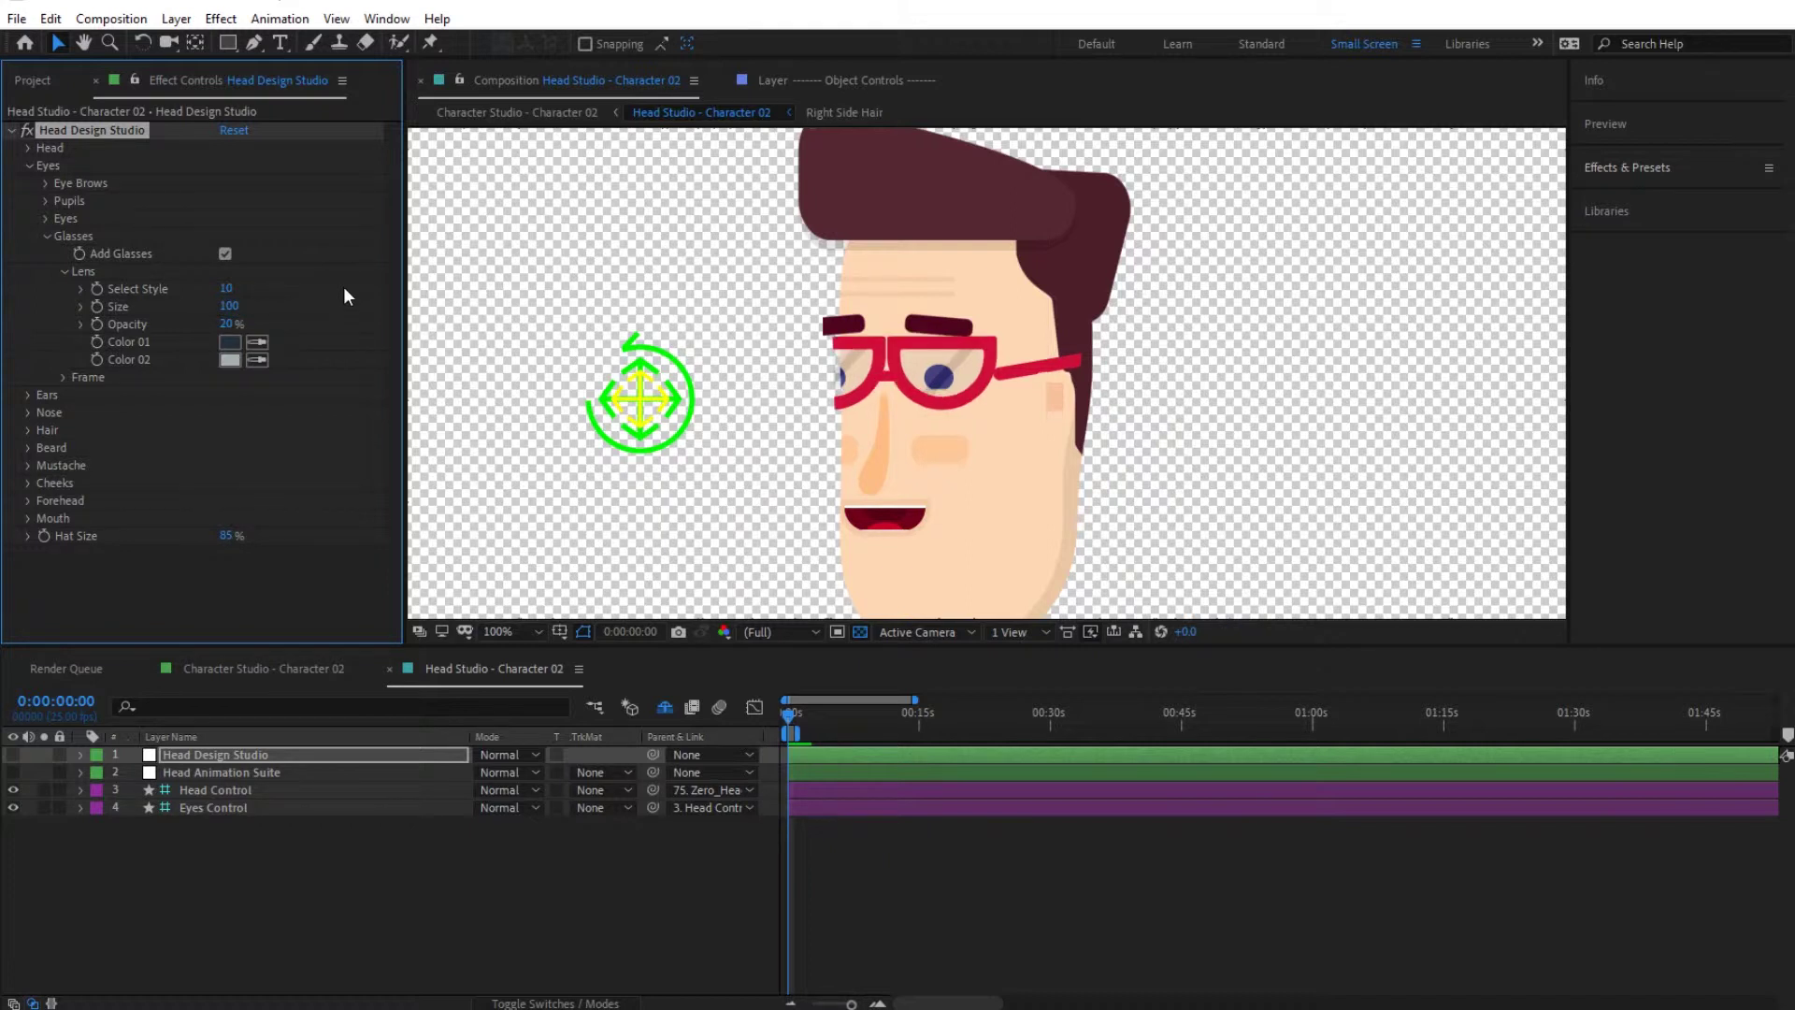
click(229, 306)
text(90)
Try the glasses' lens opacity at 100% and bring it down to about 80%
click(229, 323)
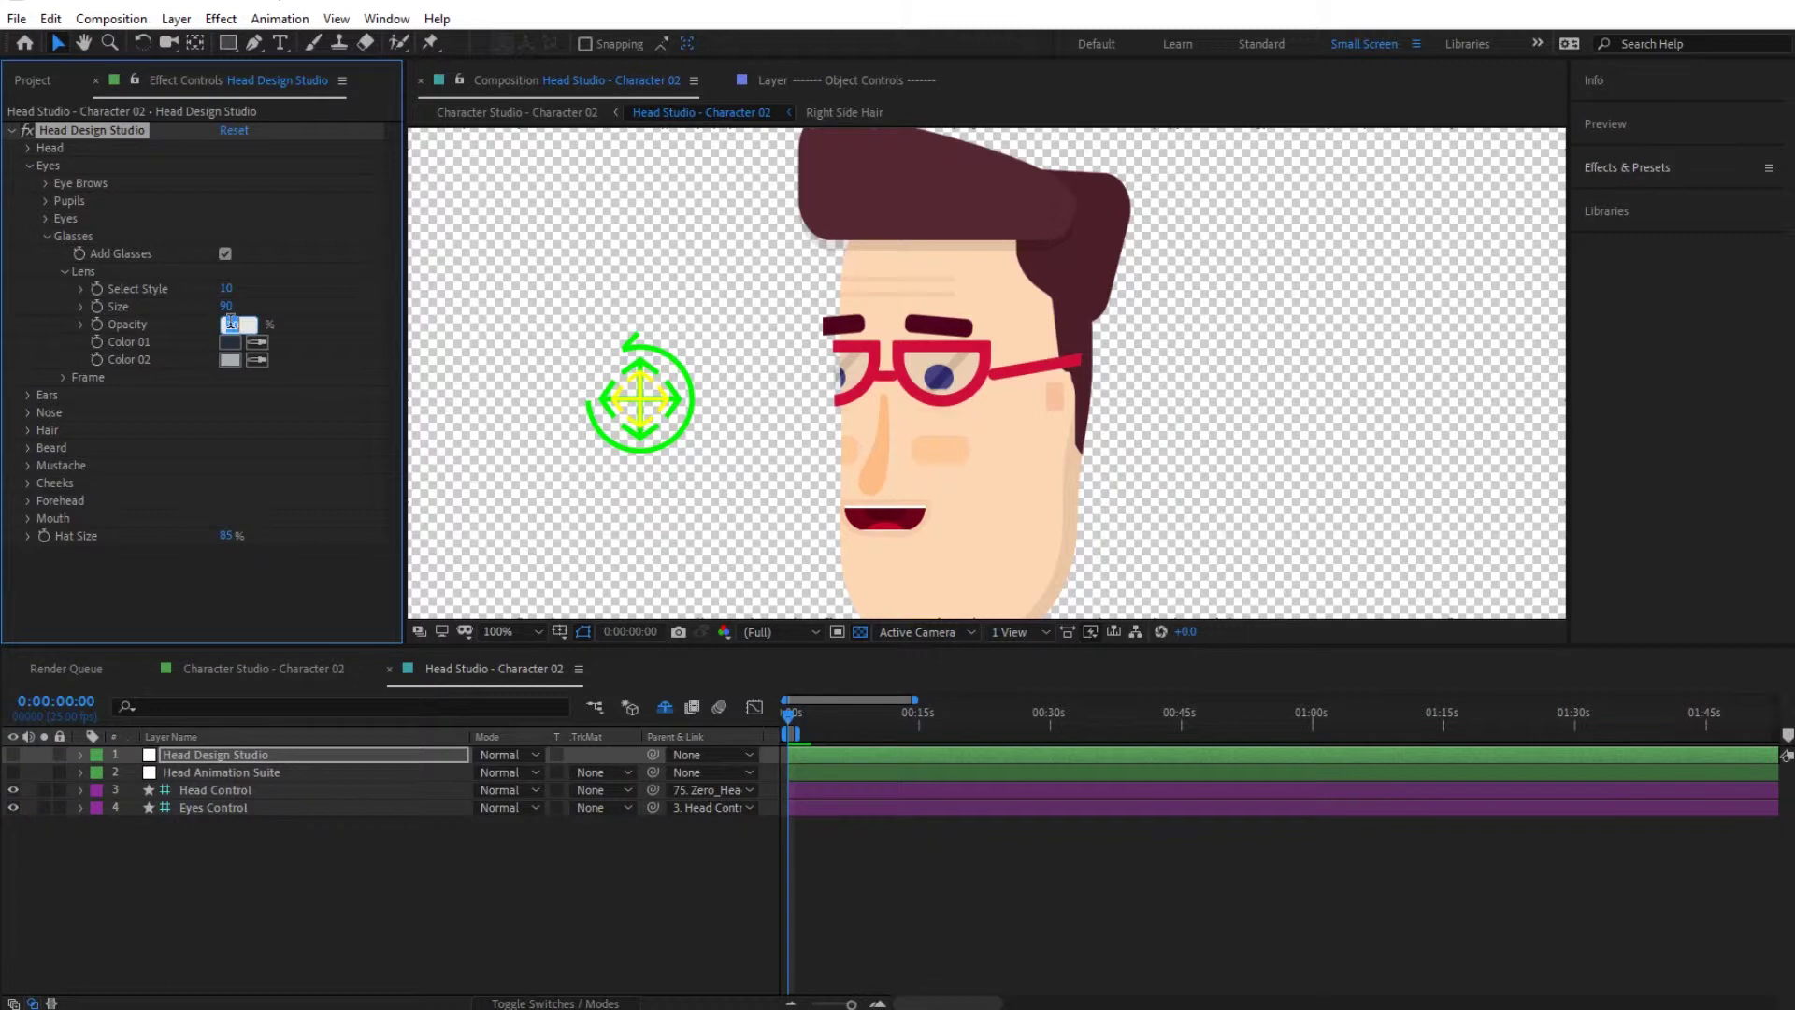
text(100)
key(Return)
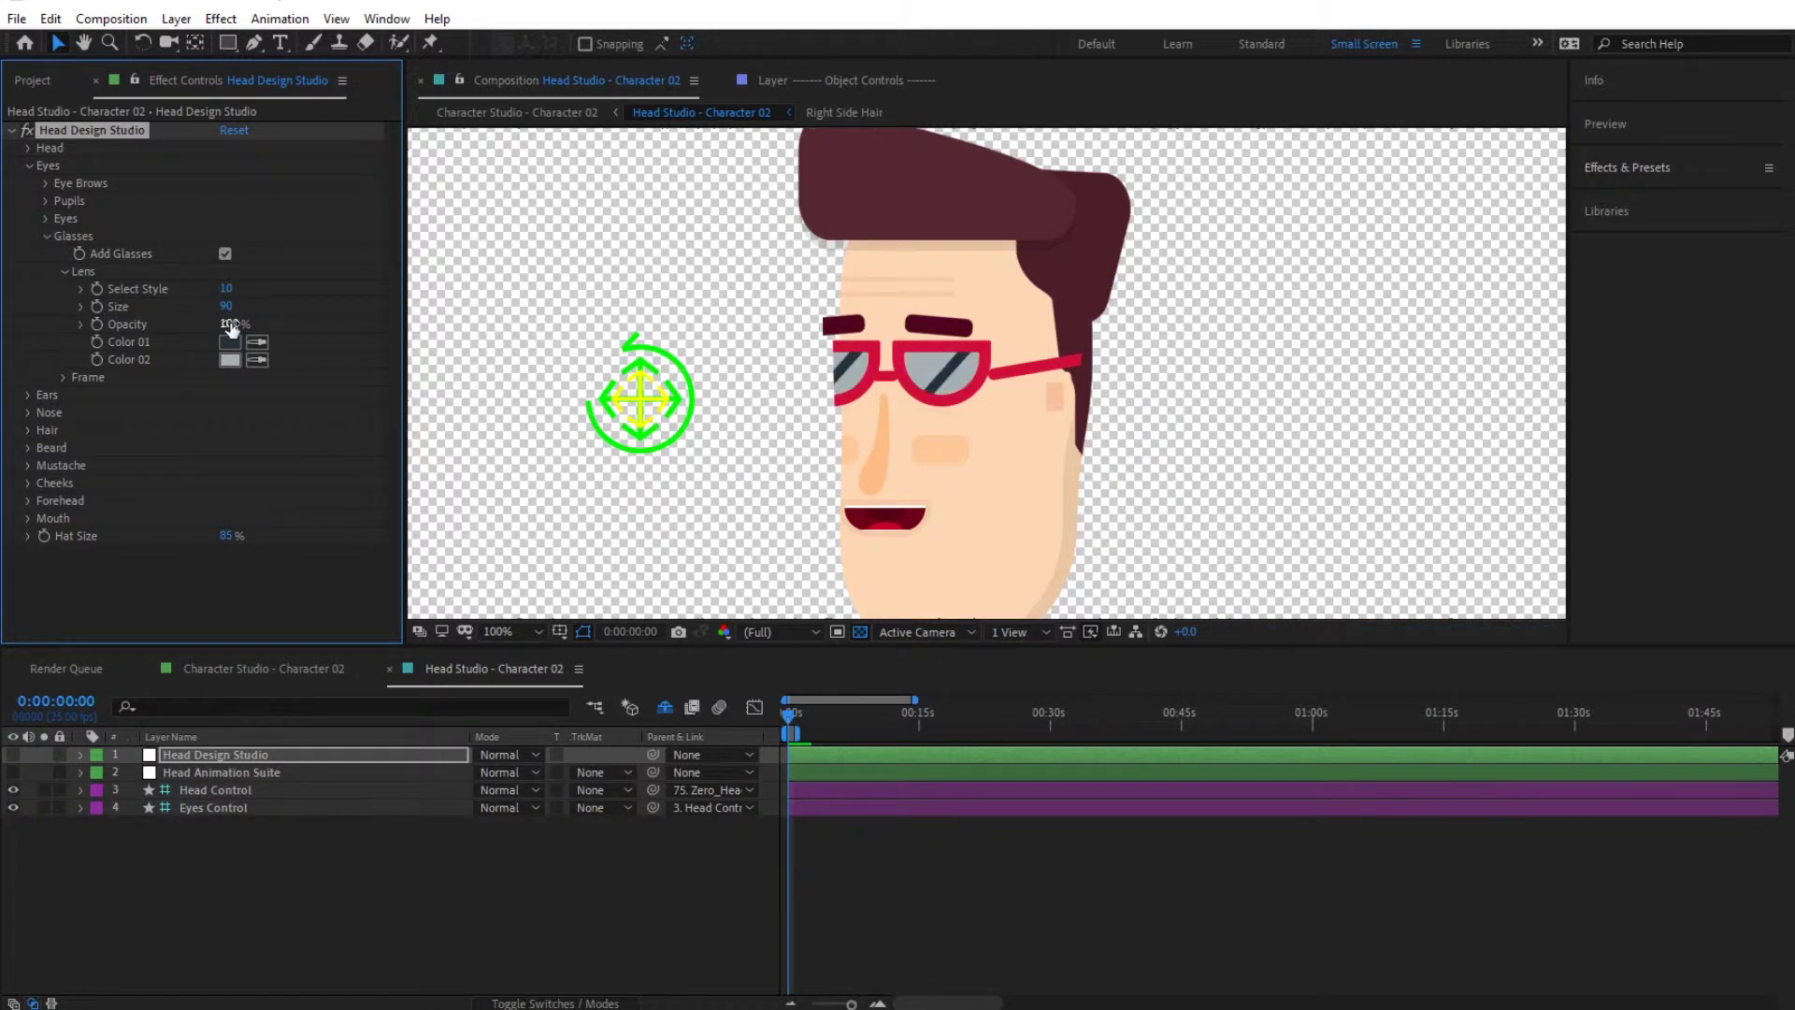
click(230, 324)
text(80)
key(Return)
drag(232, 328, 241, 327)
click(65, 271)
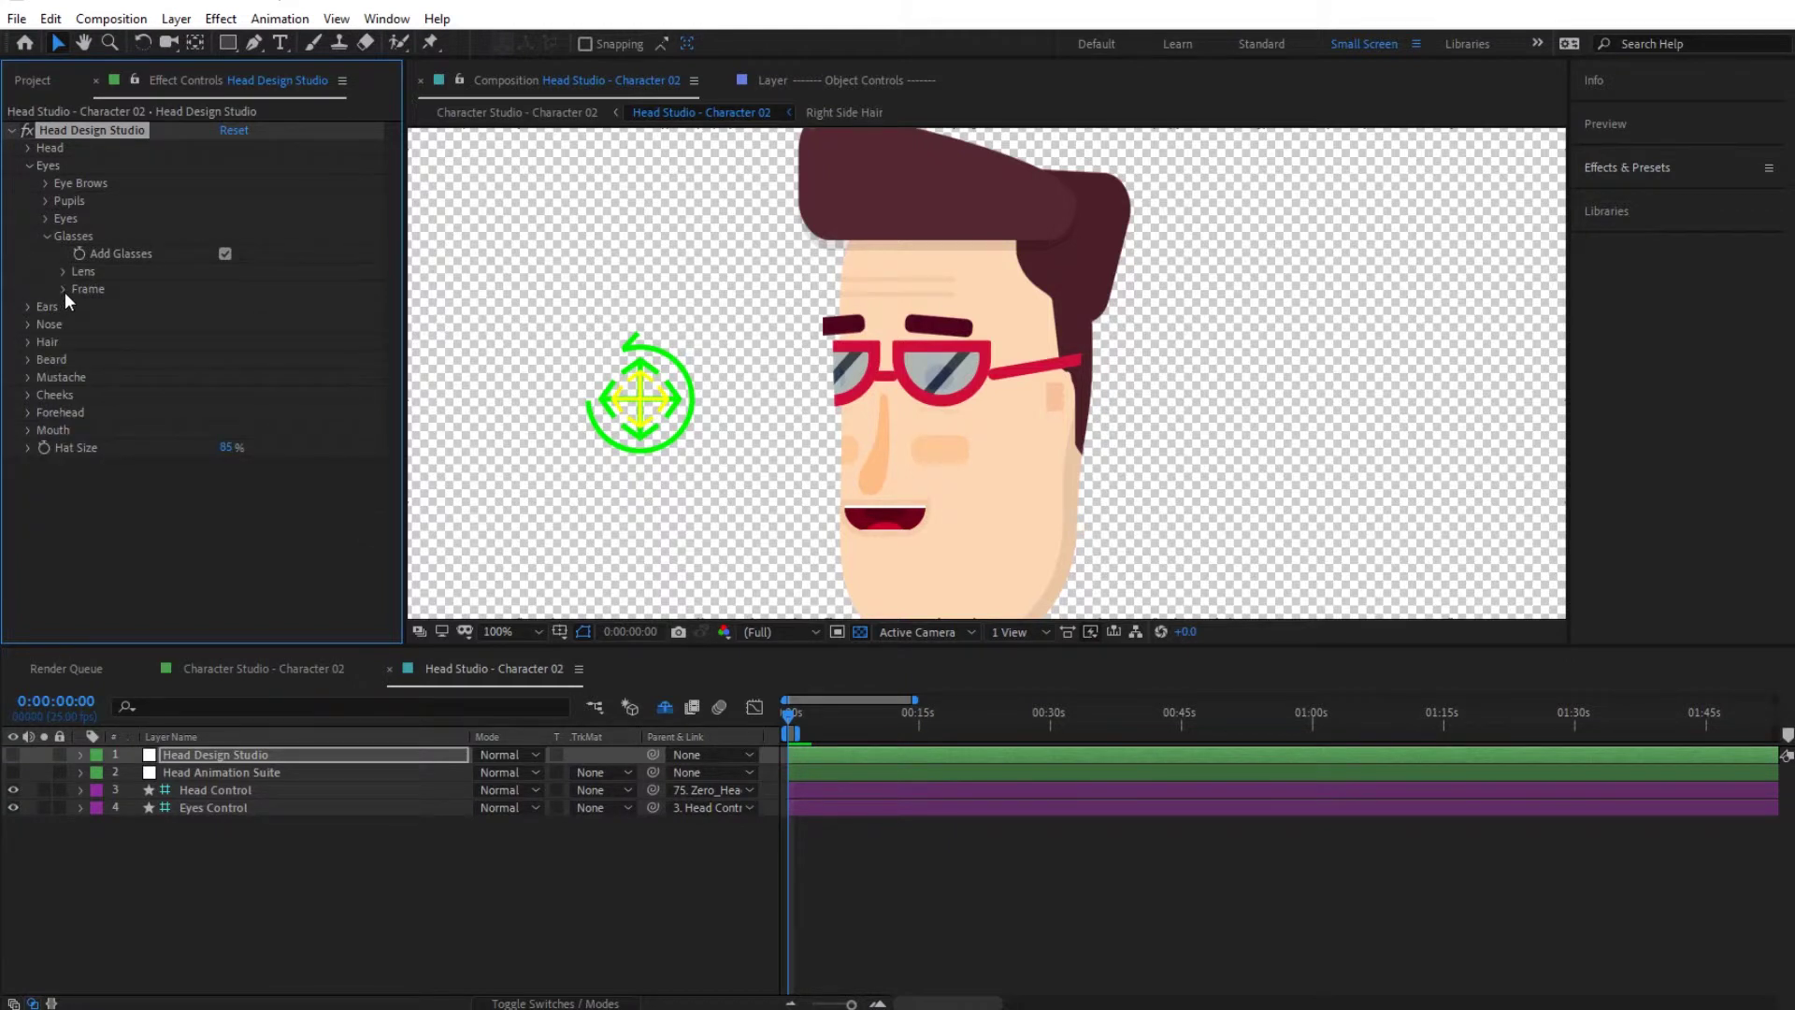
Set the height of the glasses' frame center to -10
click(63, 289)
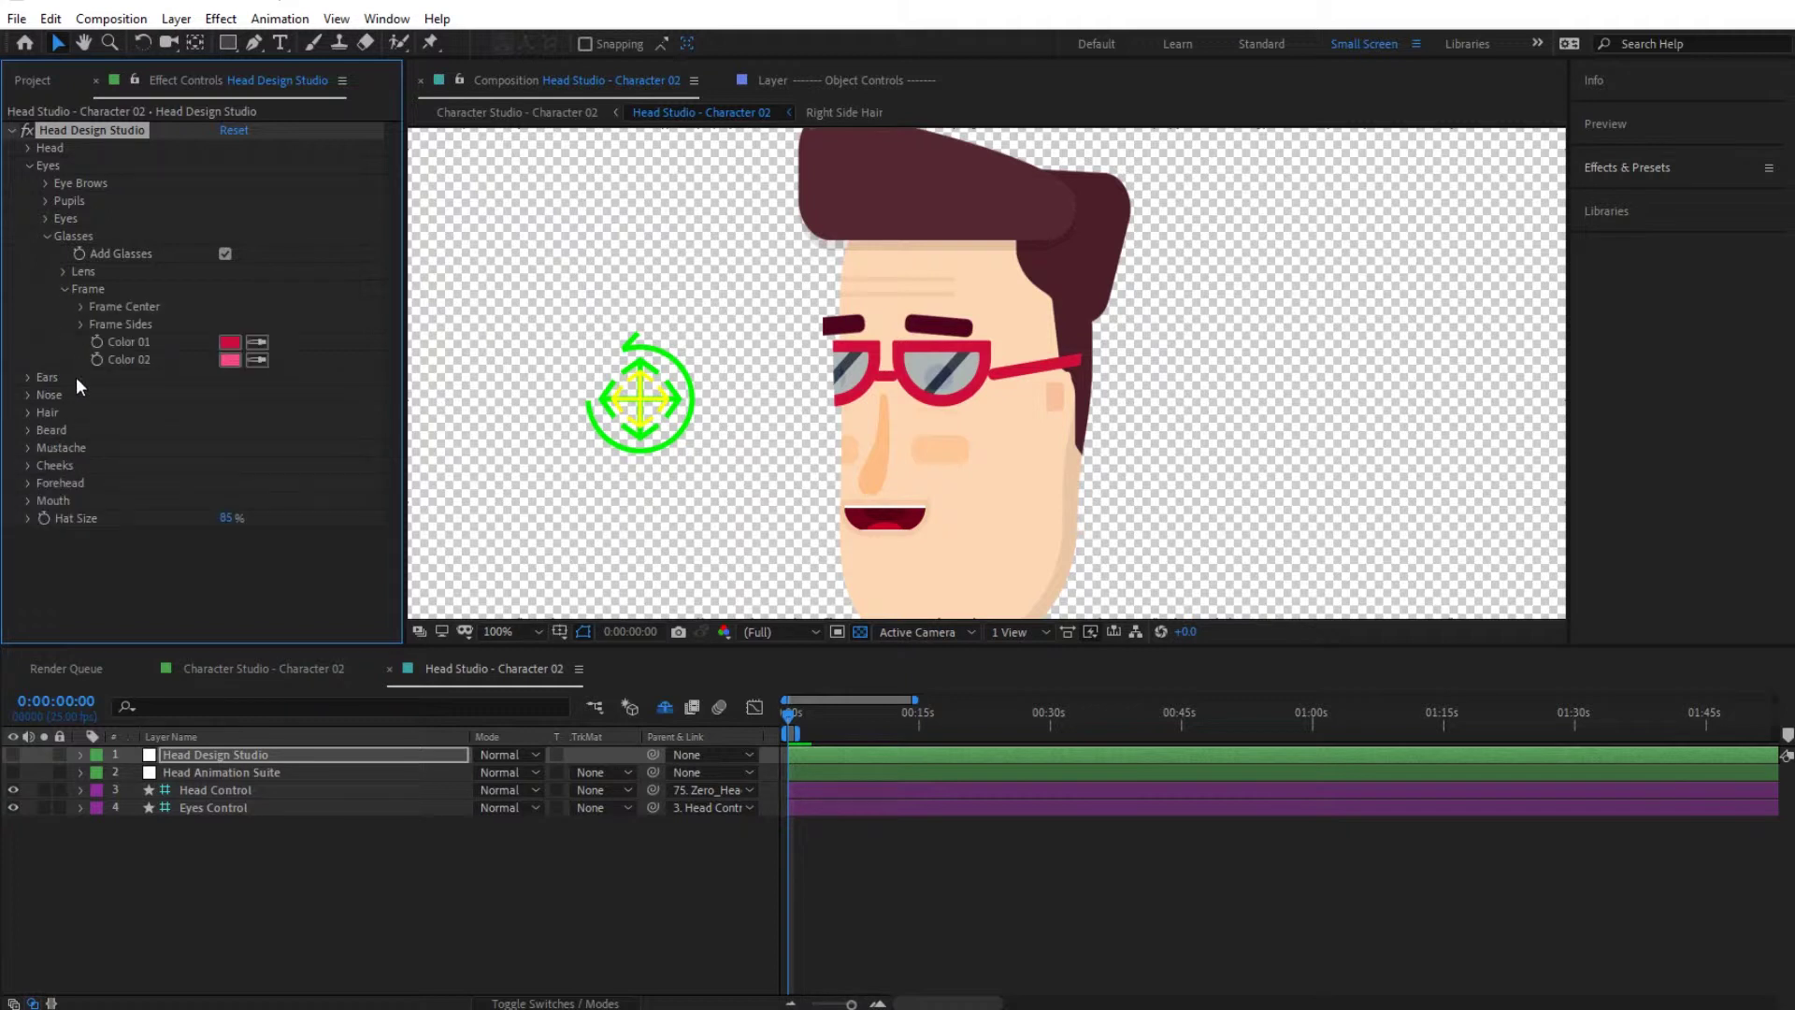
click(81, 308)
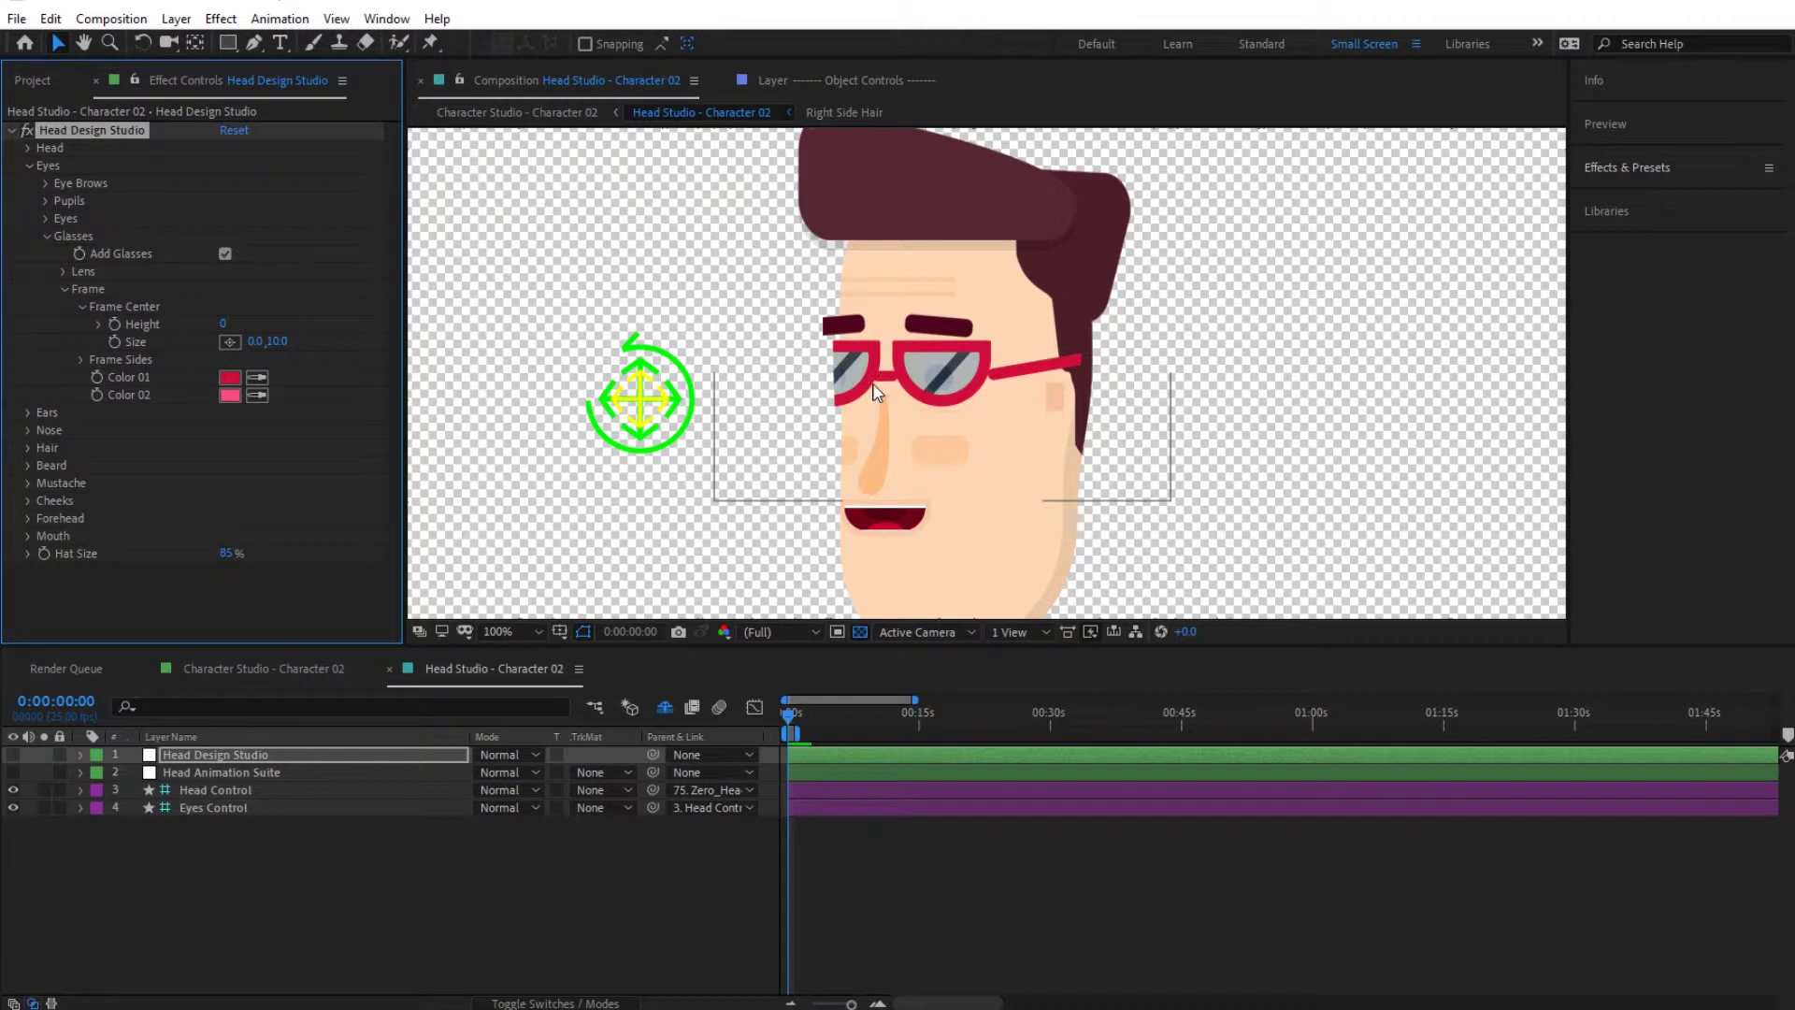
mouse_move(222, 327)
mouse_down()
mouse_move(242, 322)
mouse_move(199, 328)
mouse_up()
click(225, 324)
text(10)
key(Return)
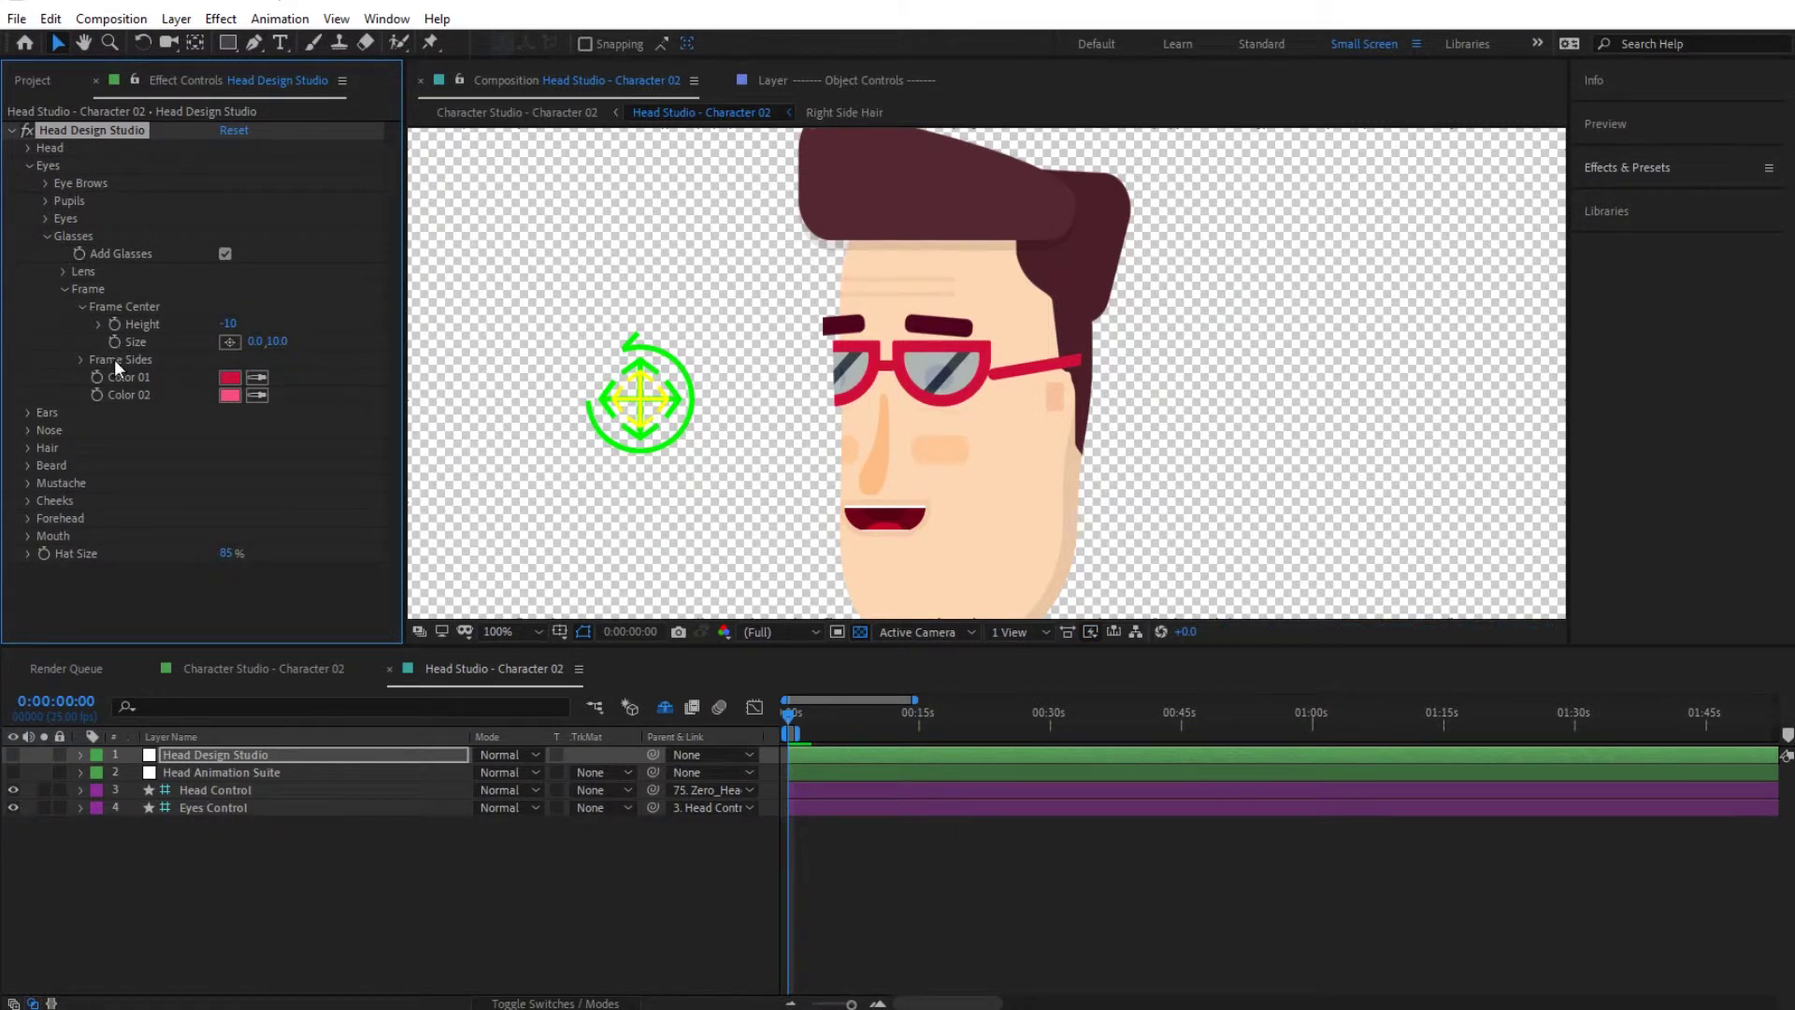
Try other values for the frame center's second size value and return it to 10
drag(271, 346, 288, 346)
click(279, 342)
text(-1)
key(Return)
click(279, 342)
text(10)
key(Return)
click(80, 307)
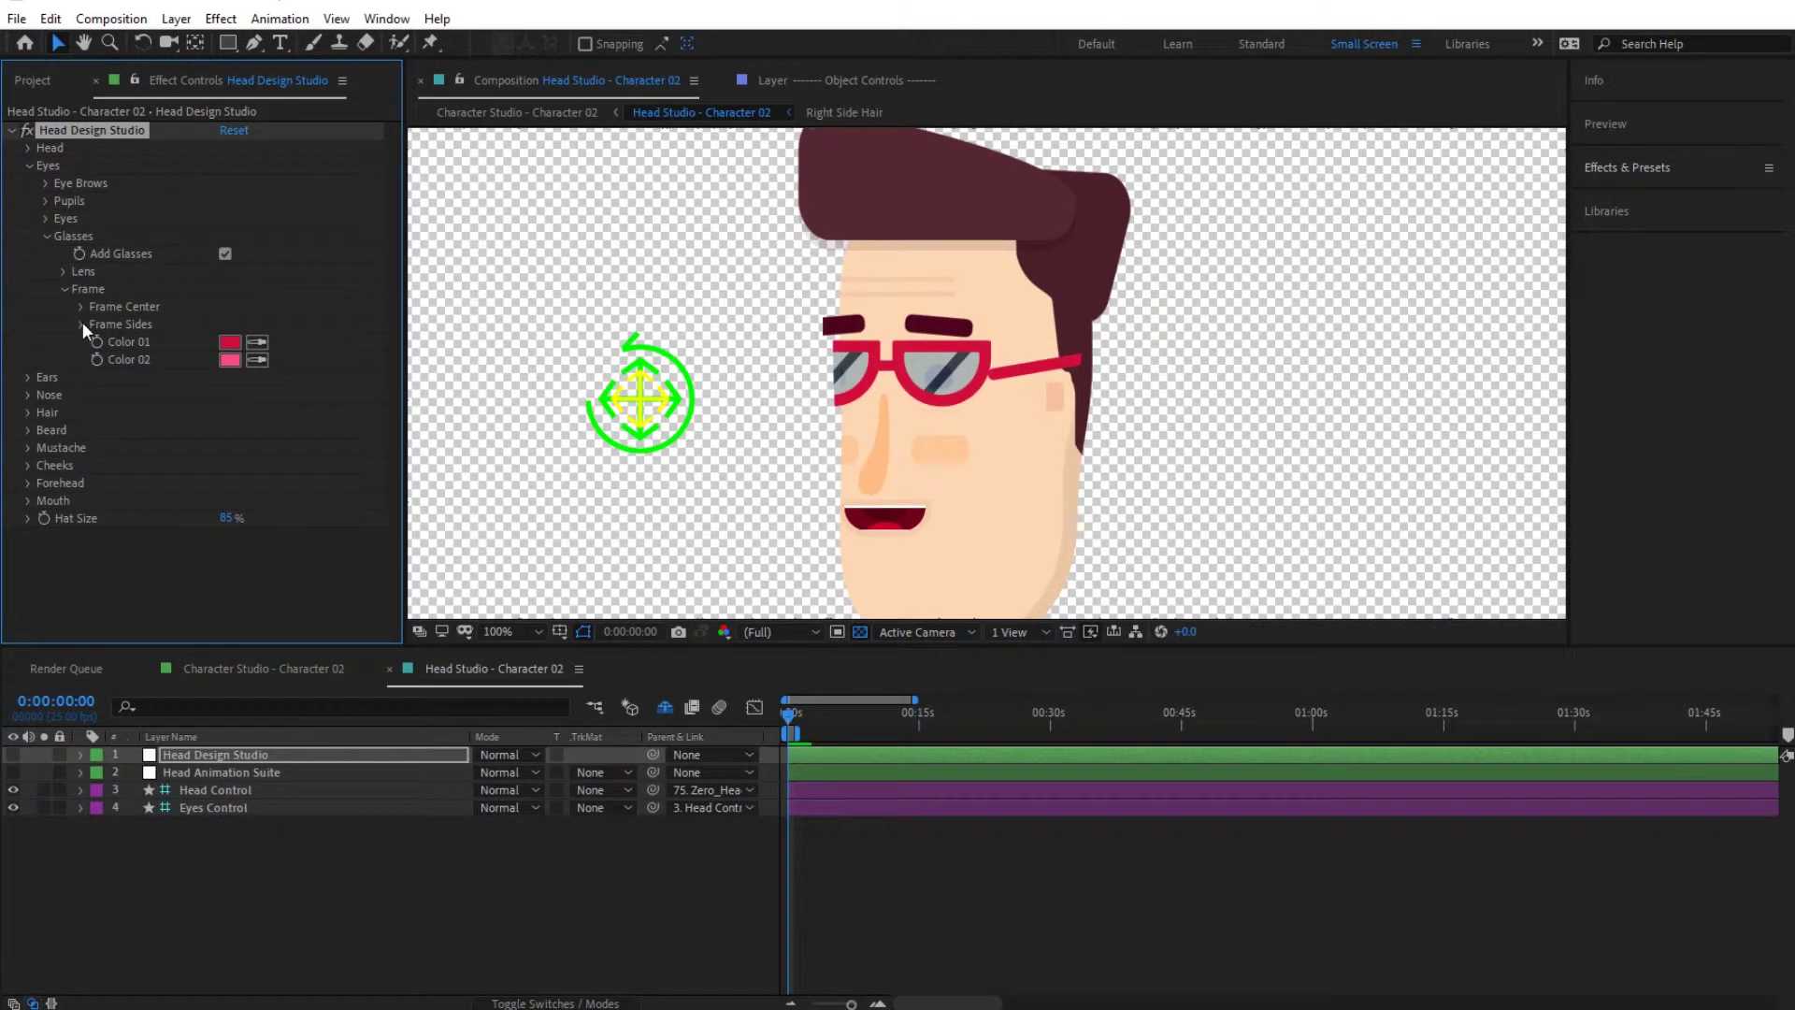
Set the height of the glasses' frame sides to -10
click(82, 323)
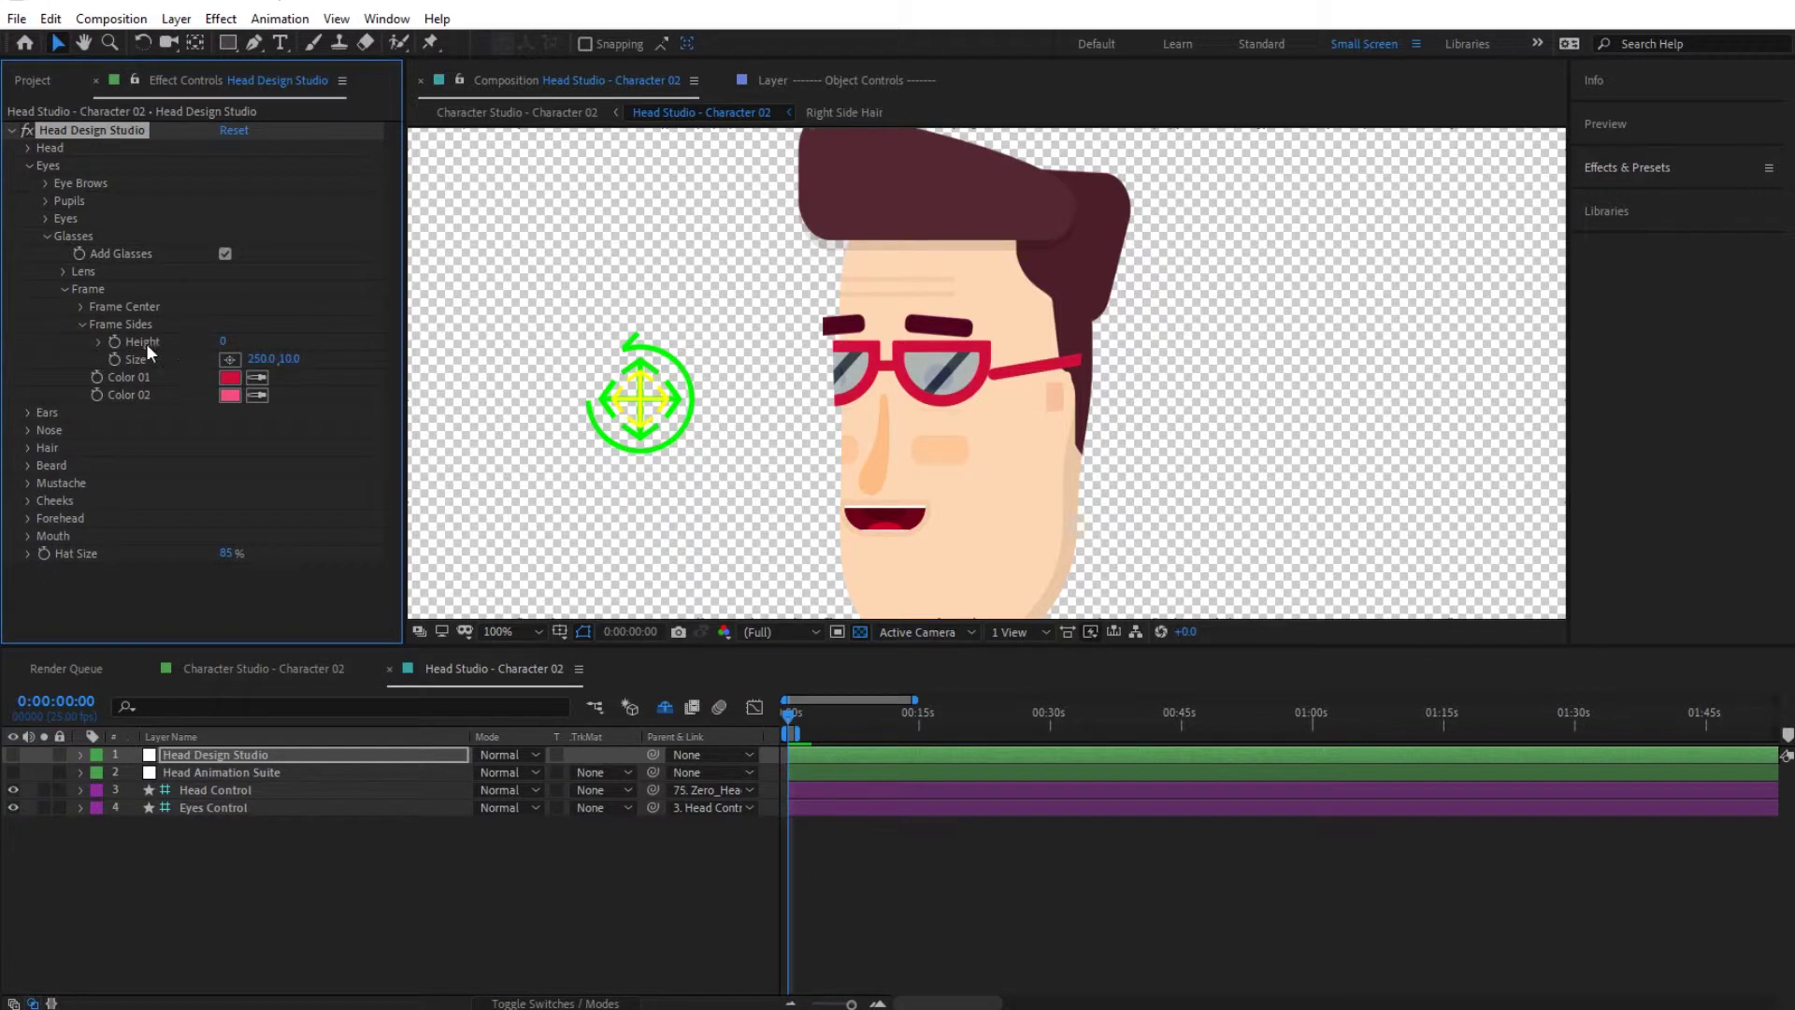
click(222, 342)
text(-10)
key(Return)
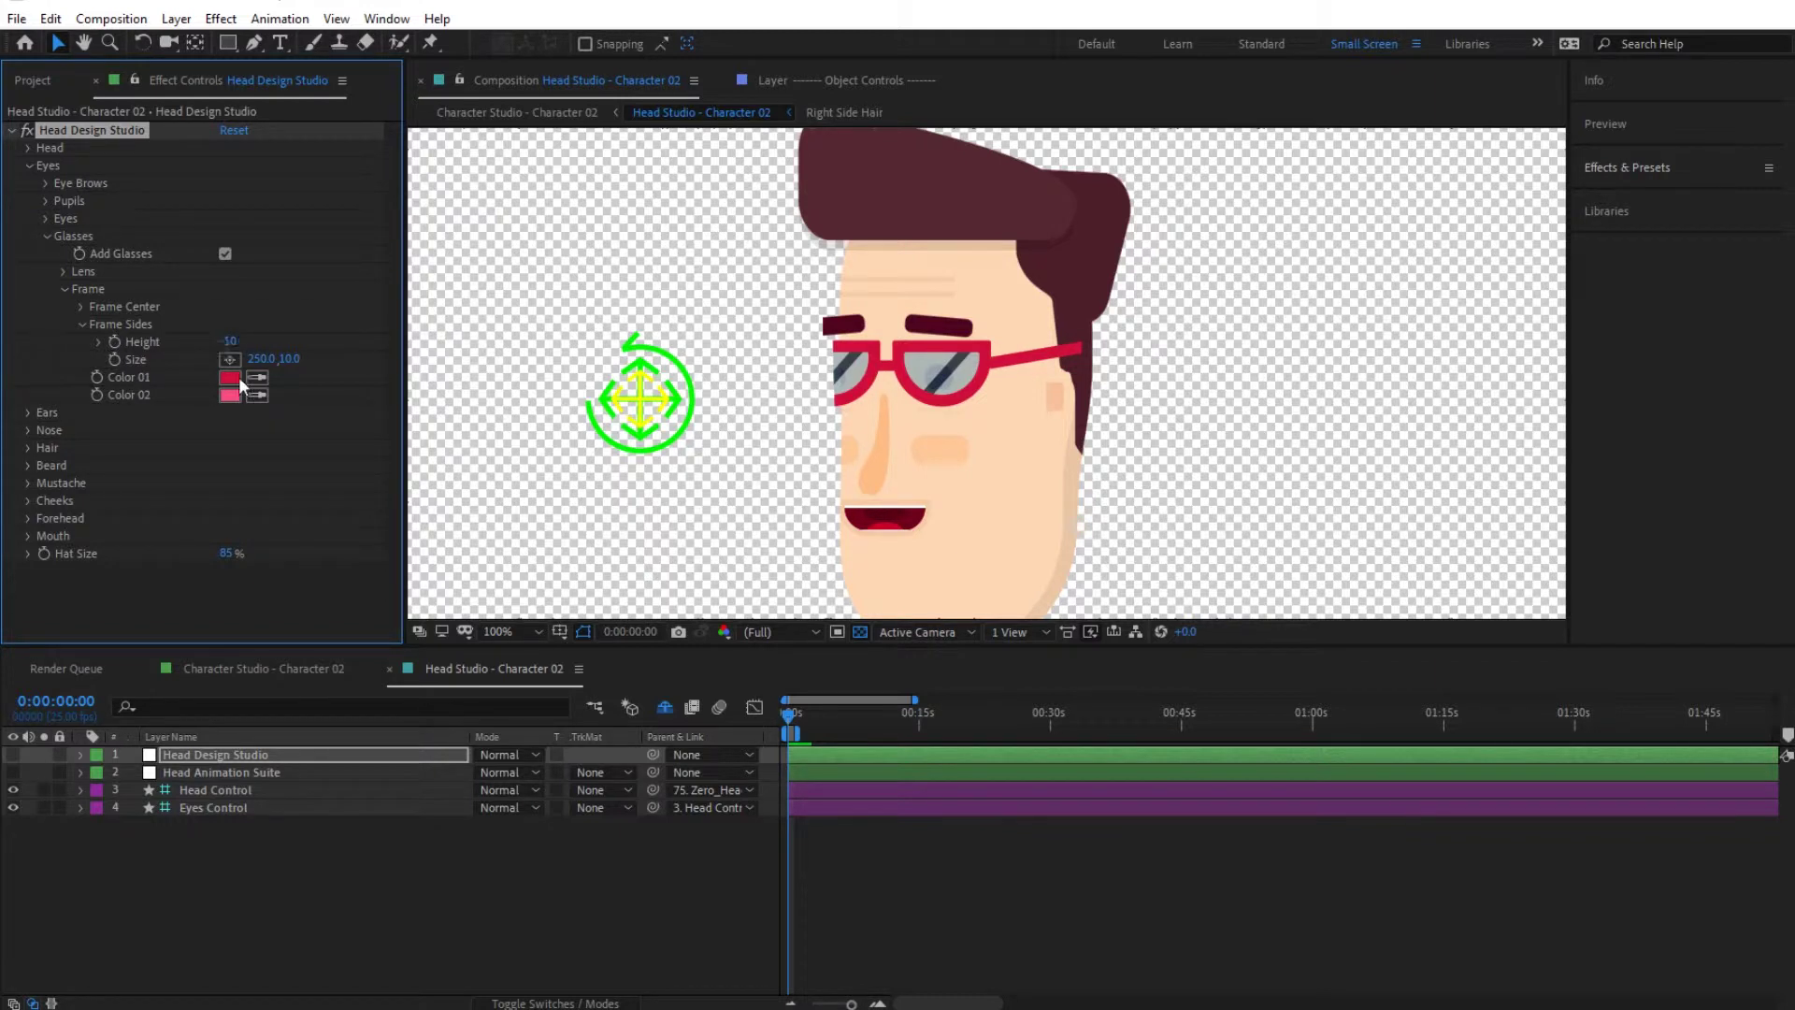
Change the glasses frame's Color 01 to black and refine it to a dark slate gray
click(229, 378)
drag(572, 361, 339, 583)
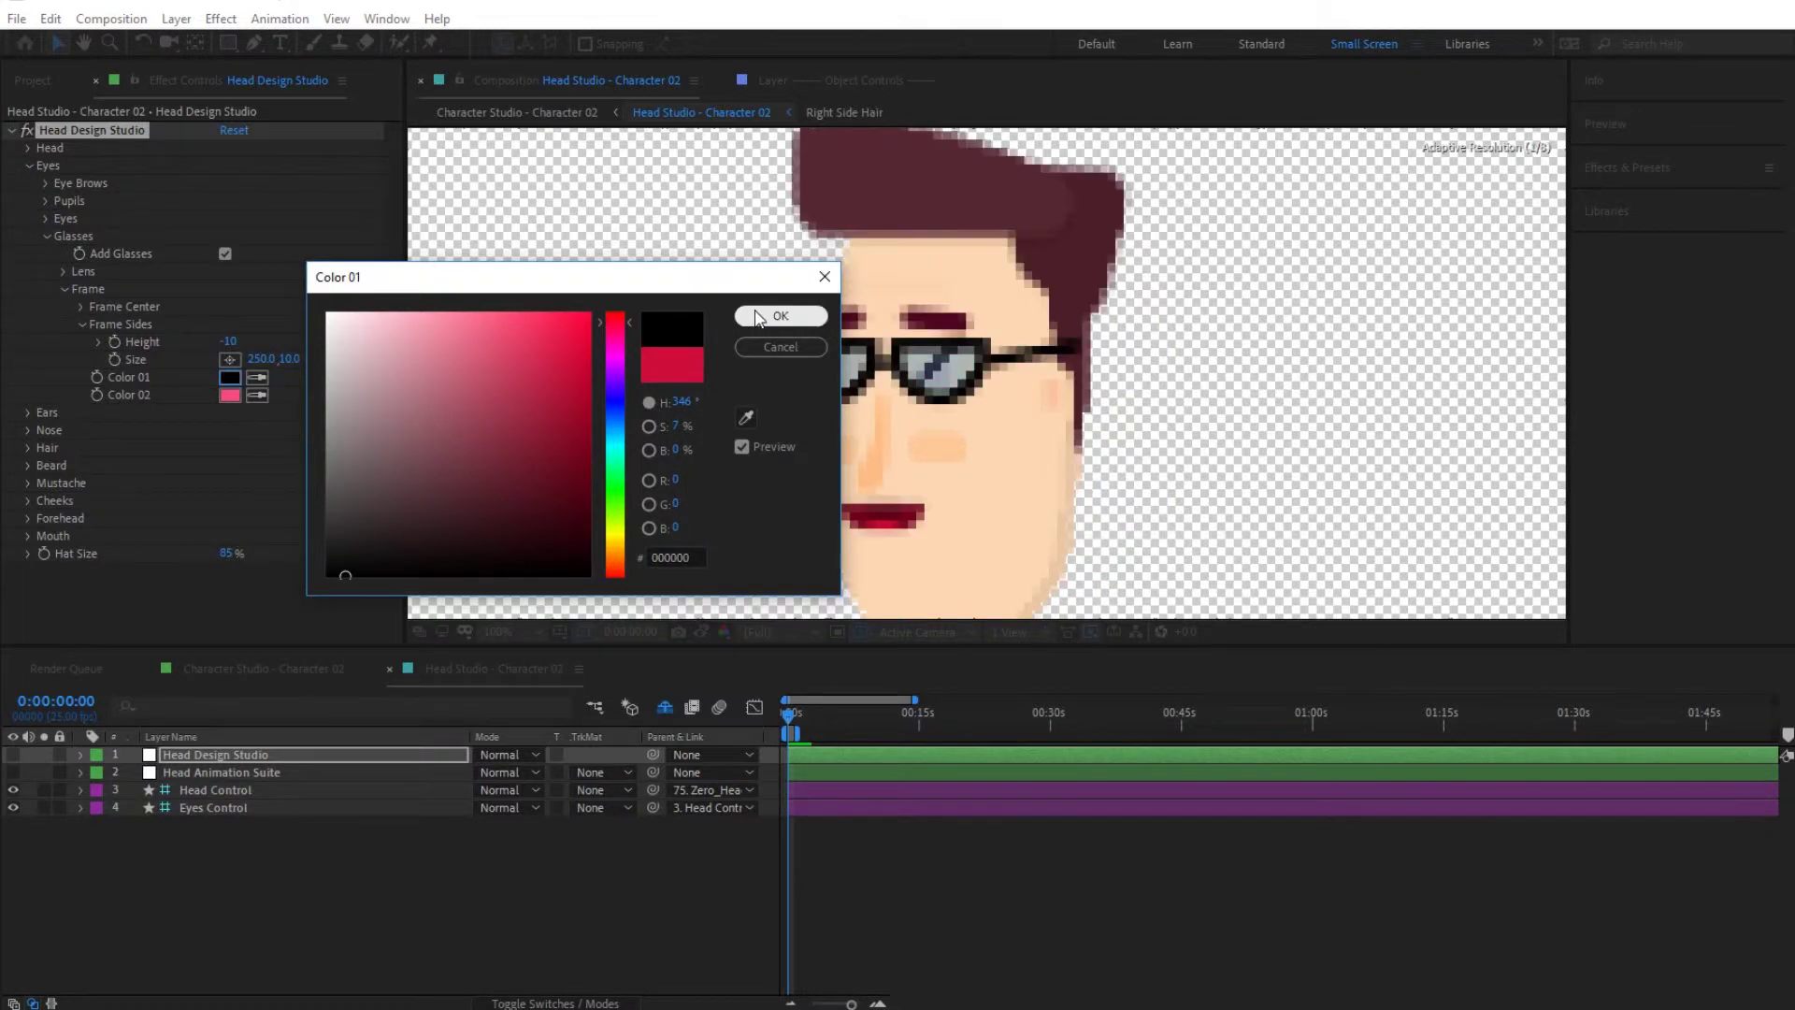
click(781, 316)
click(968, 351)
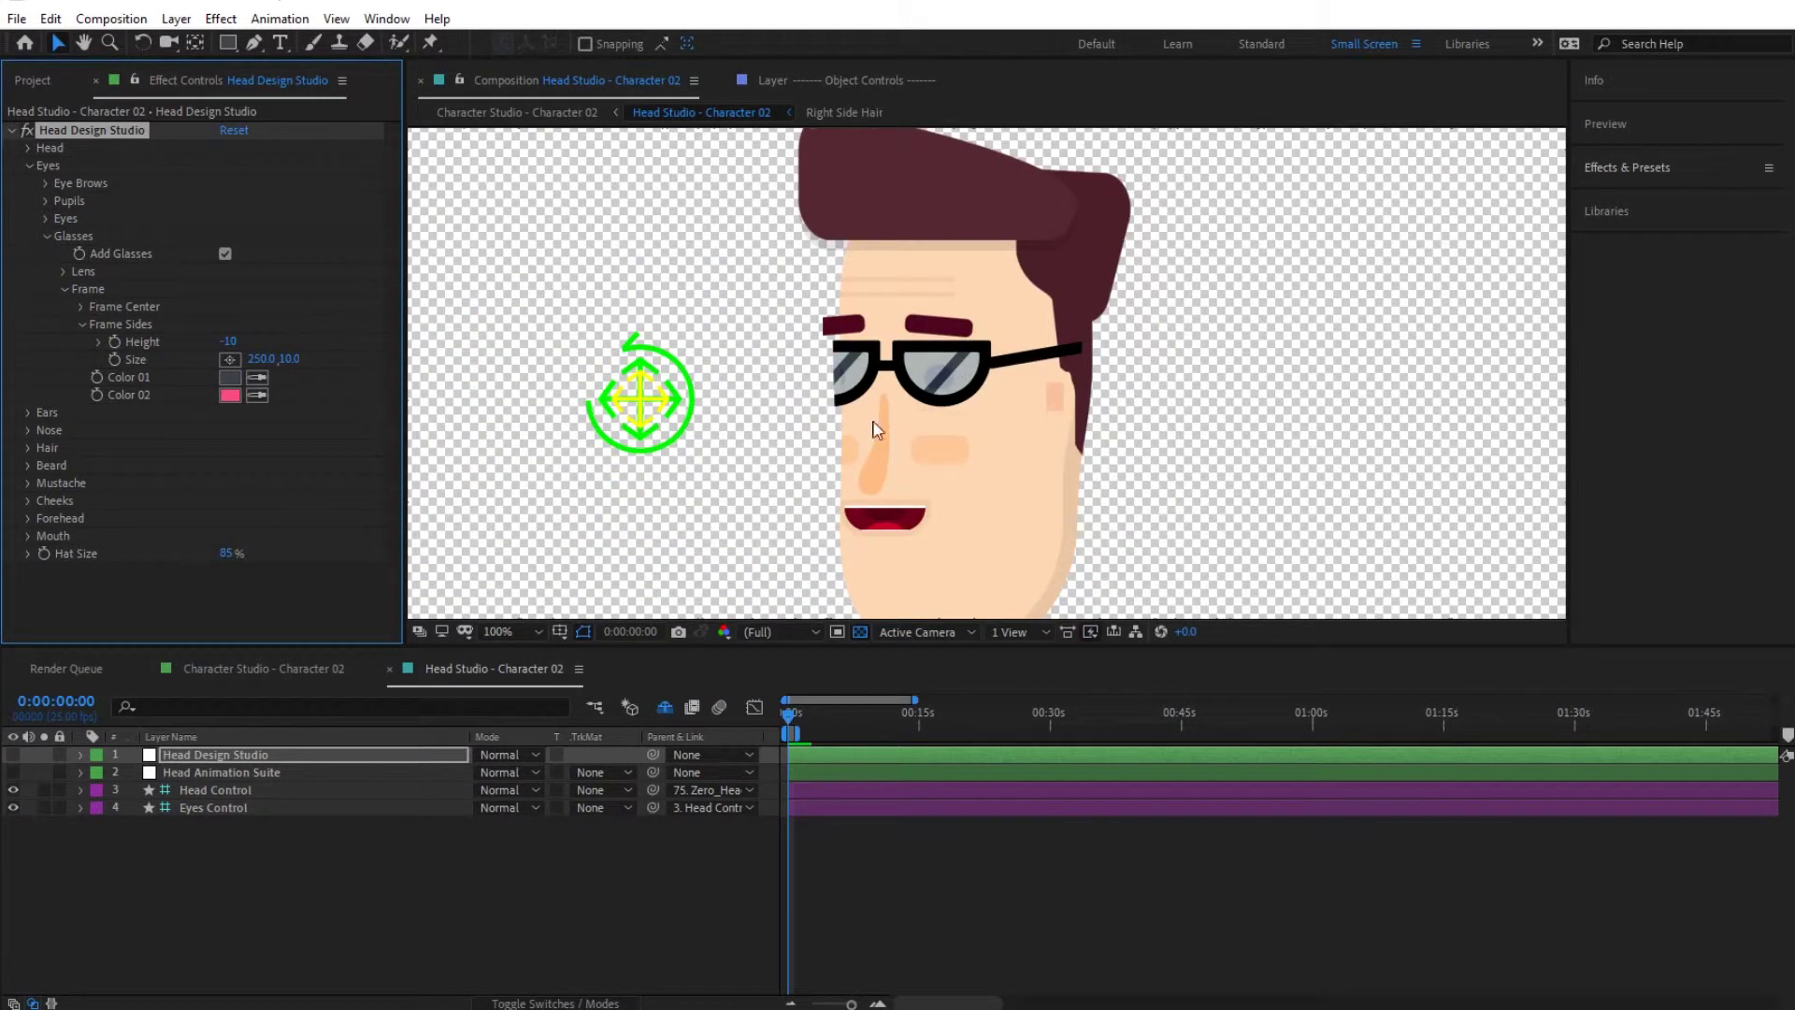
click(229, 378)
drag(383, 498, 384, 512)
click(763, 322)
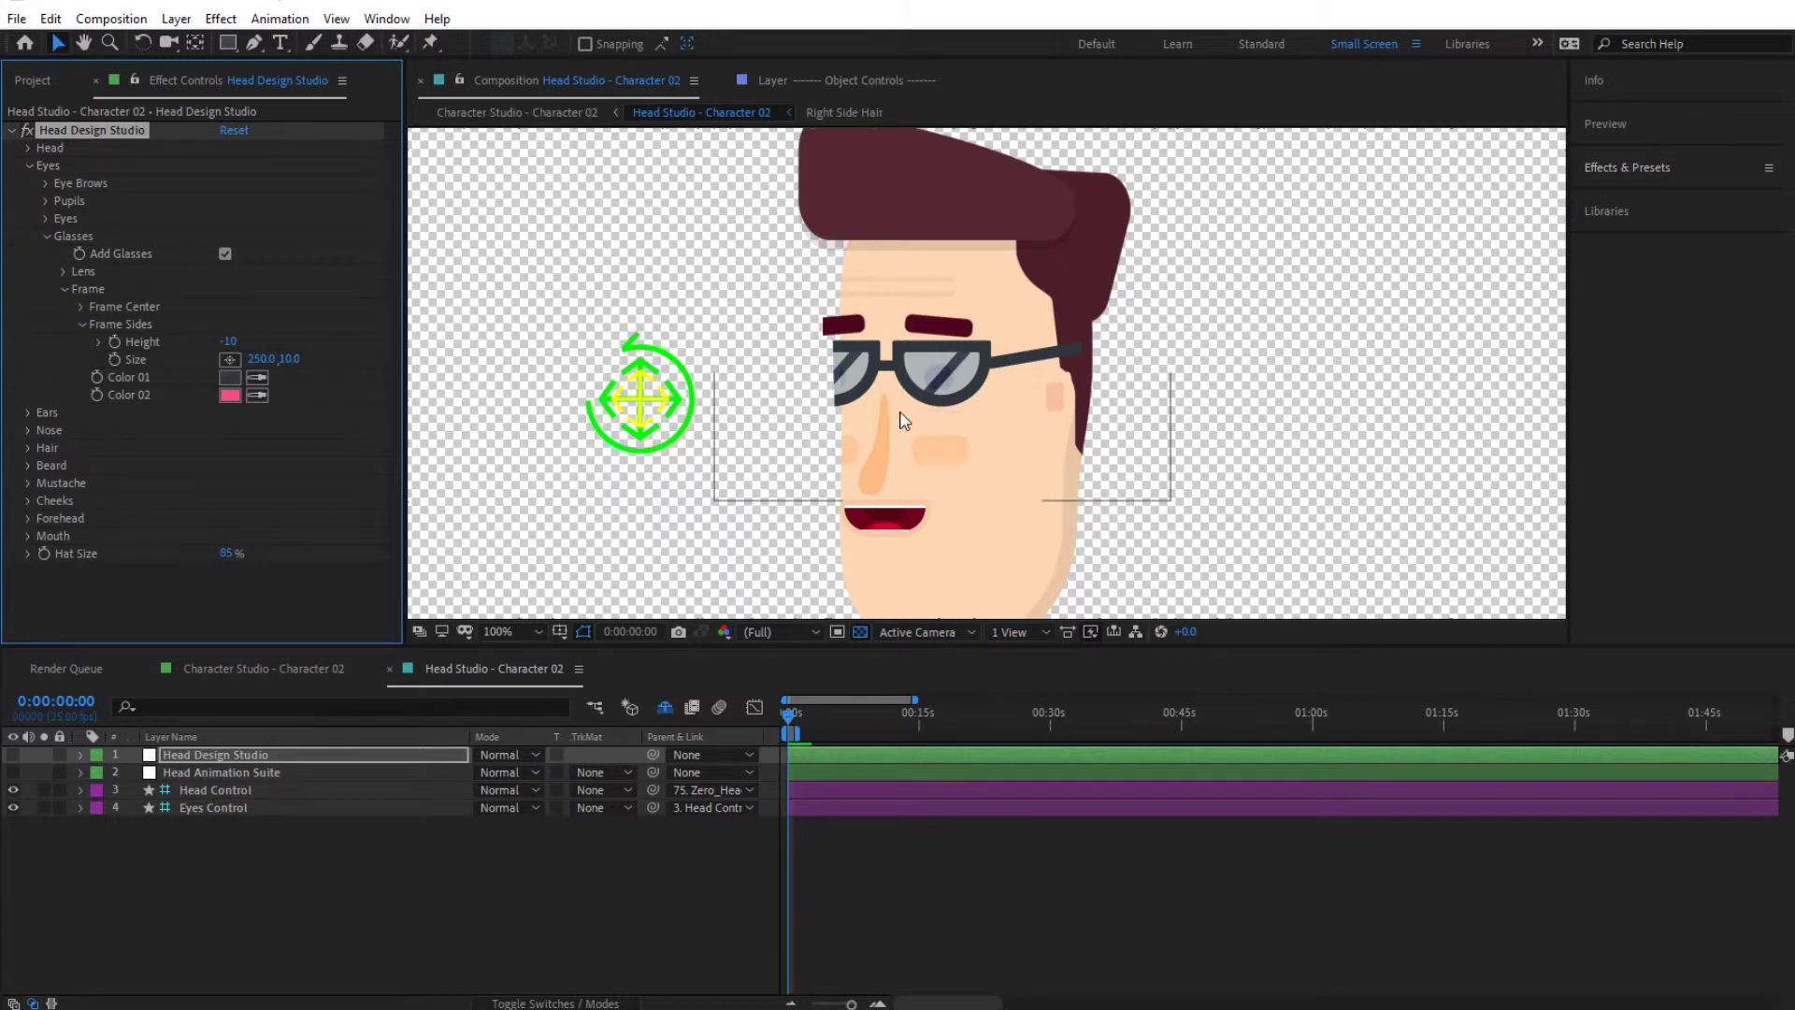
click(80, 324)
click(62, 289)
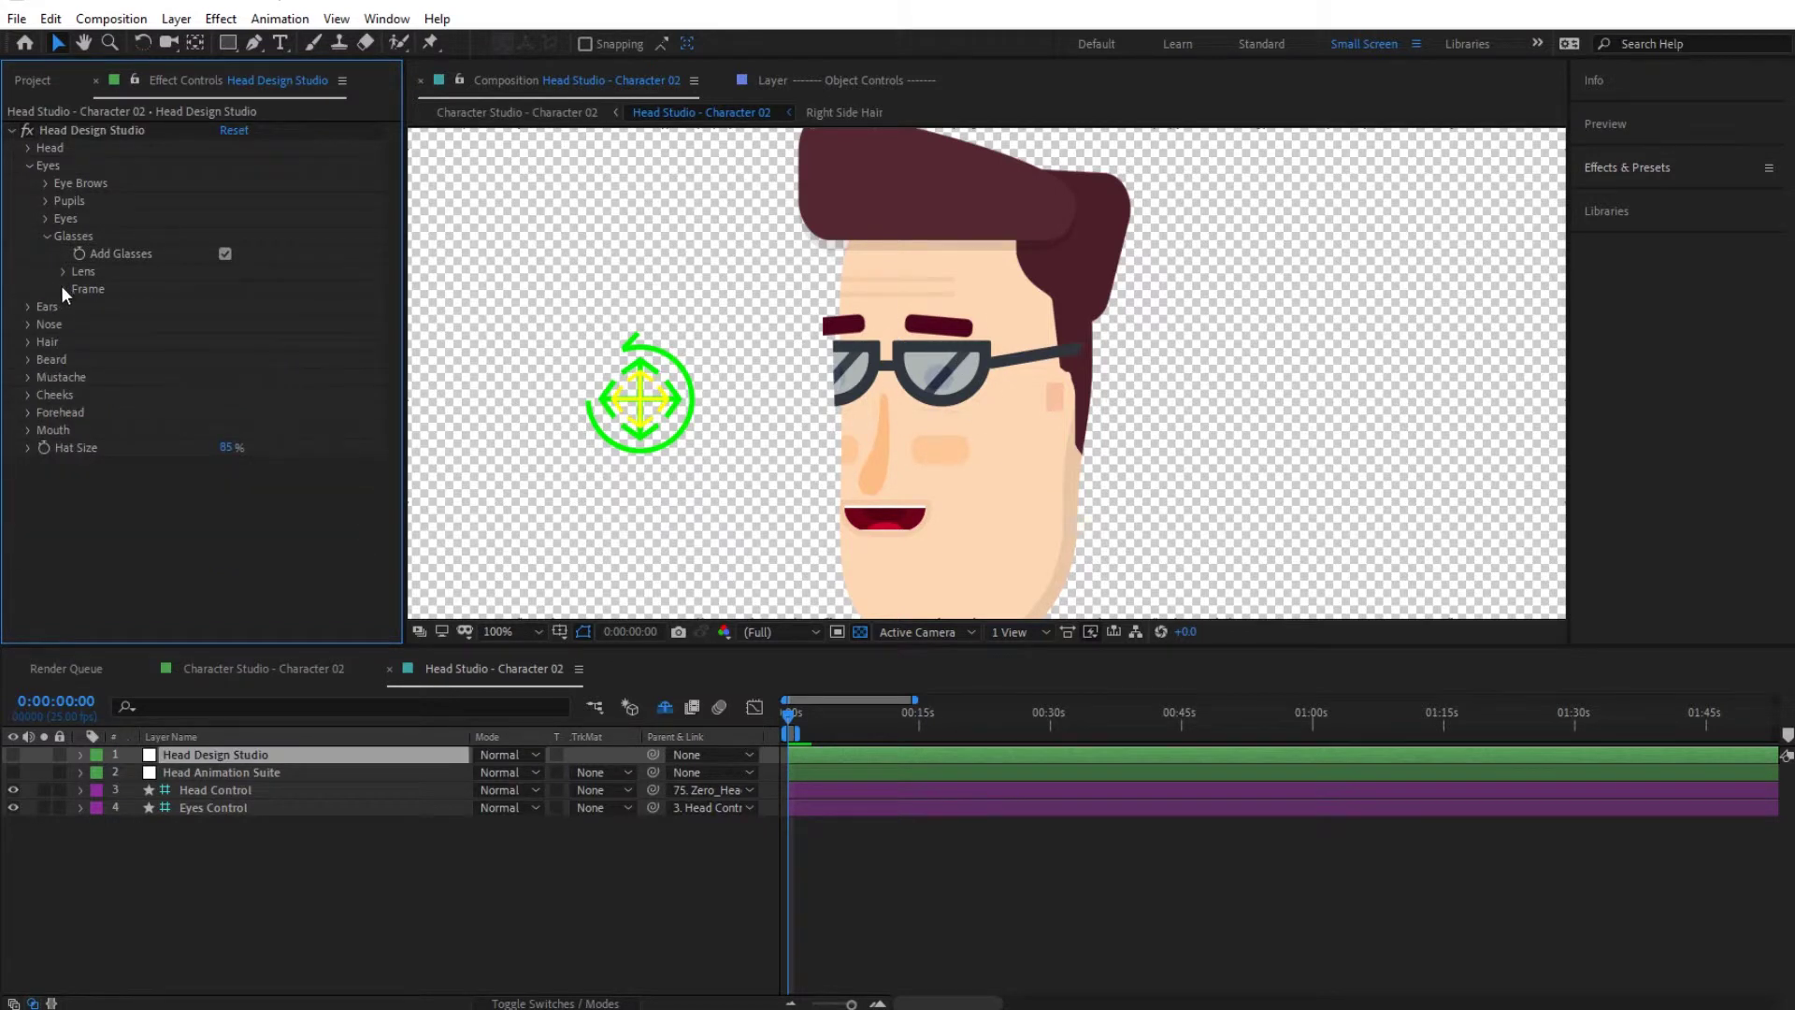
click(45, 235)
click(29, 166)
Set the size of the character's ears to 60% and the ear style to 14
click(27, 182)
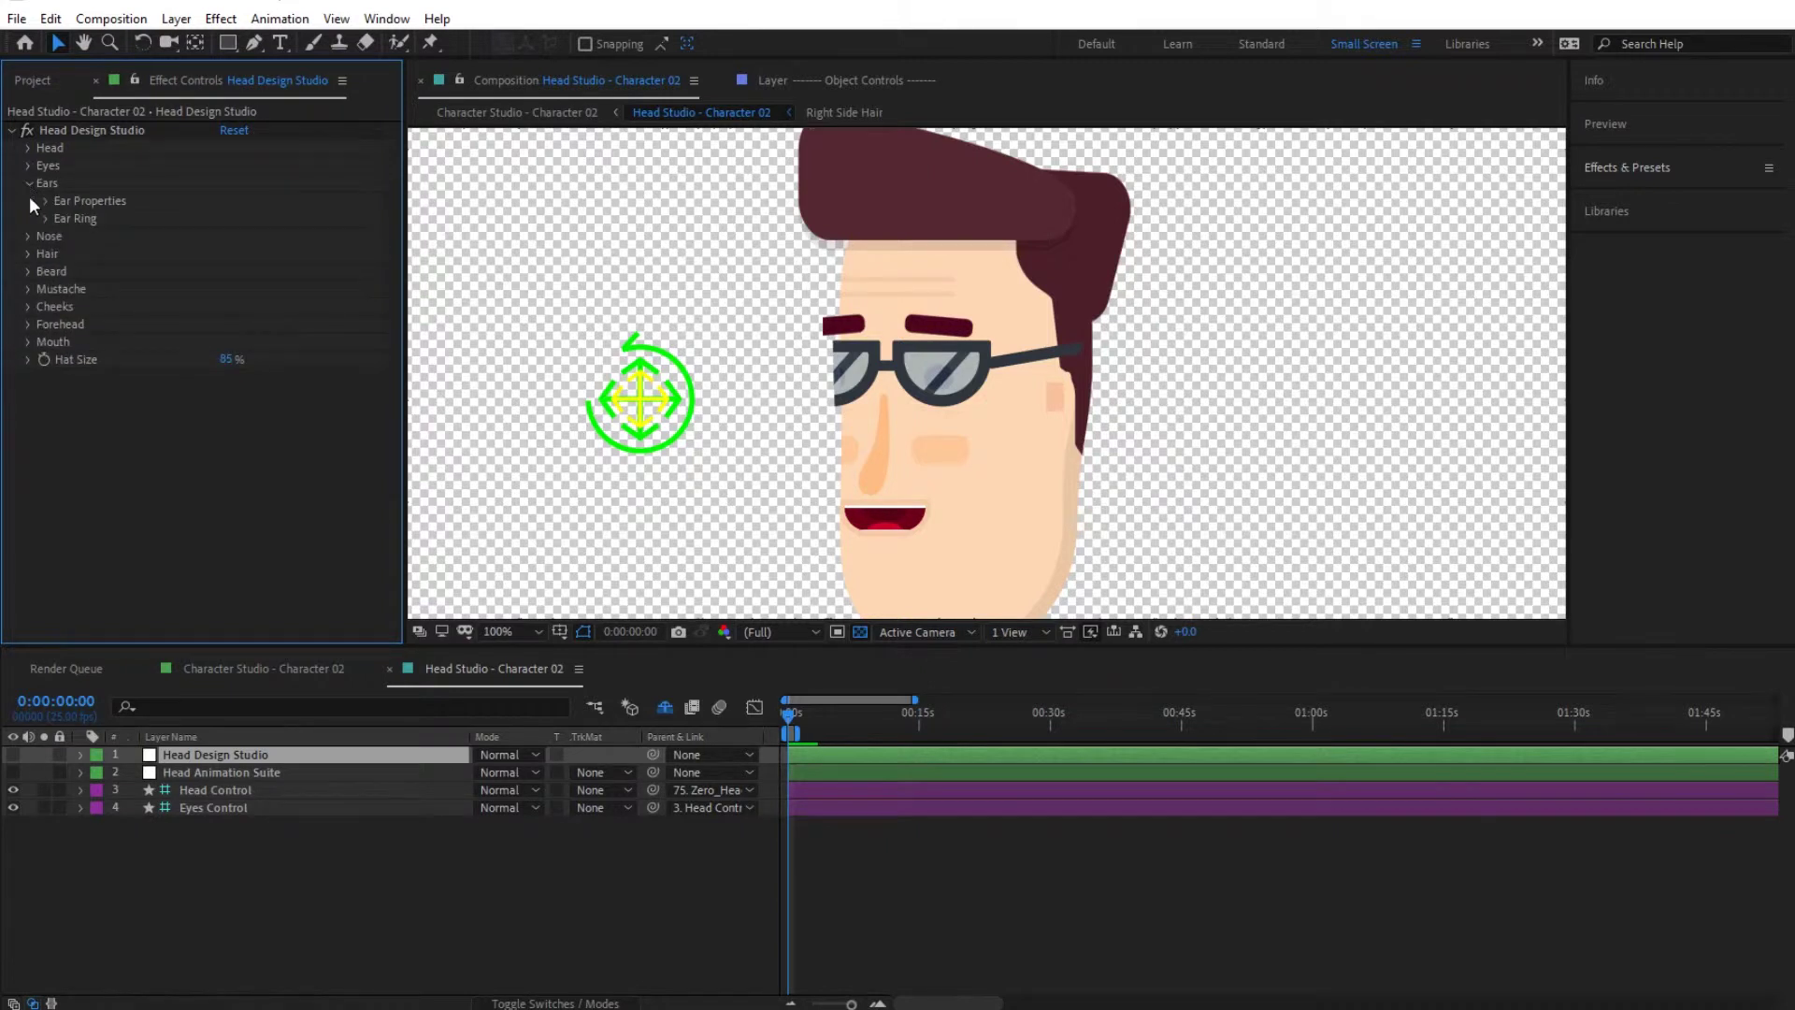
click(46, 200)
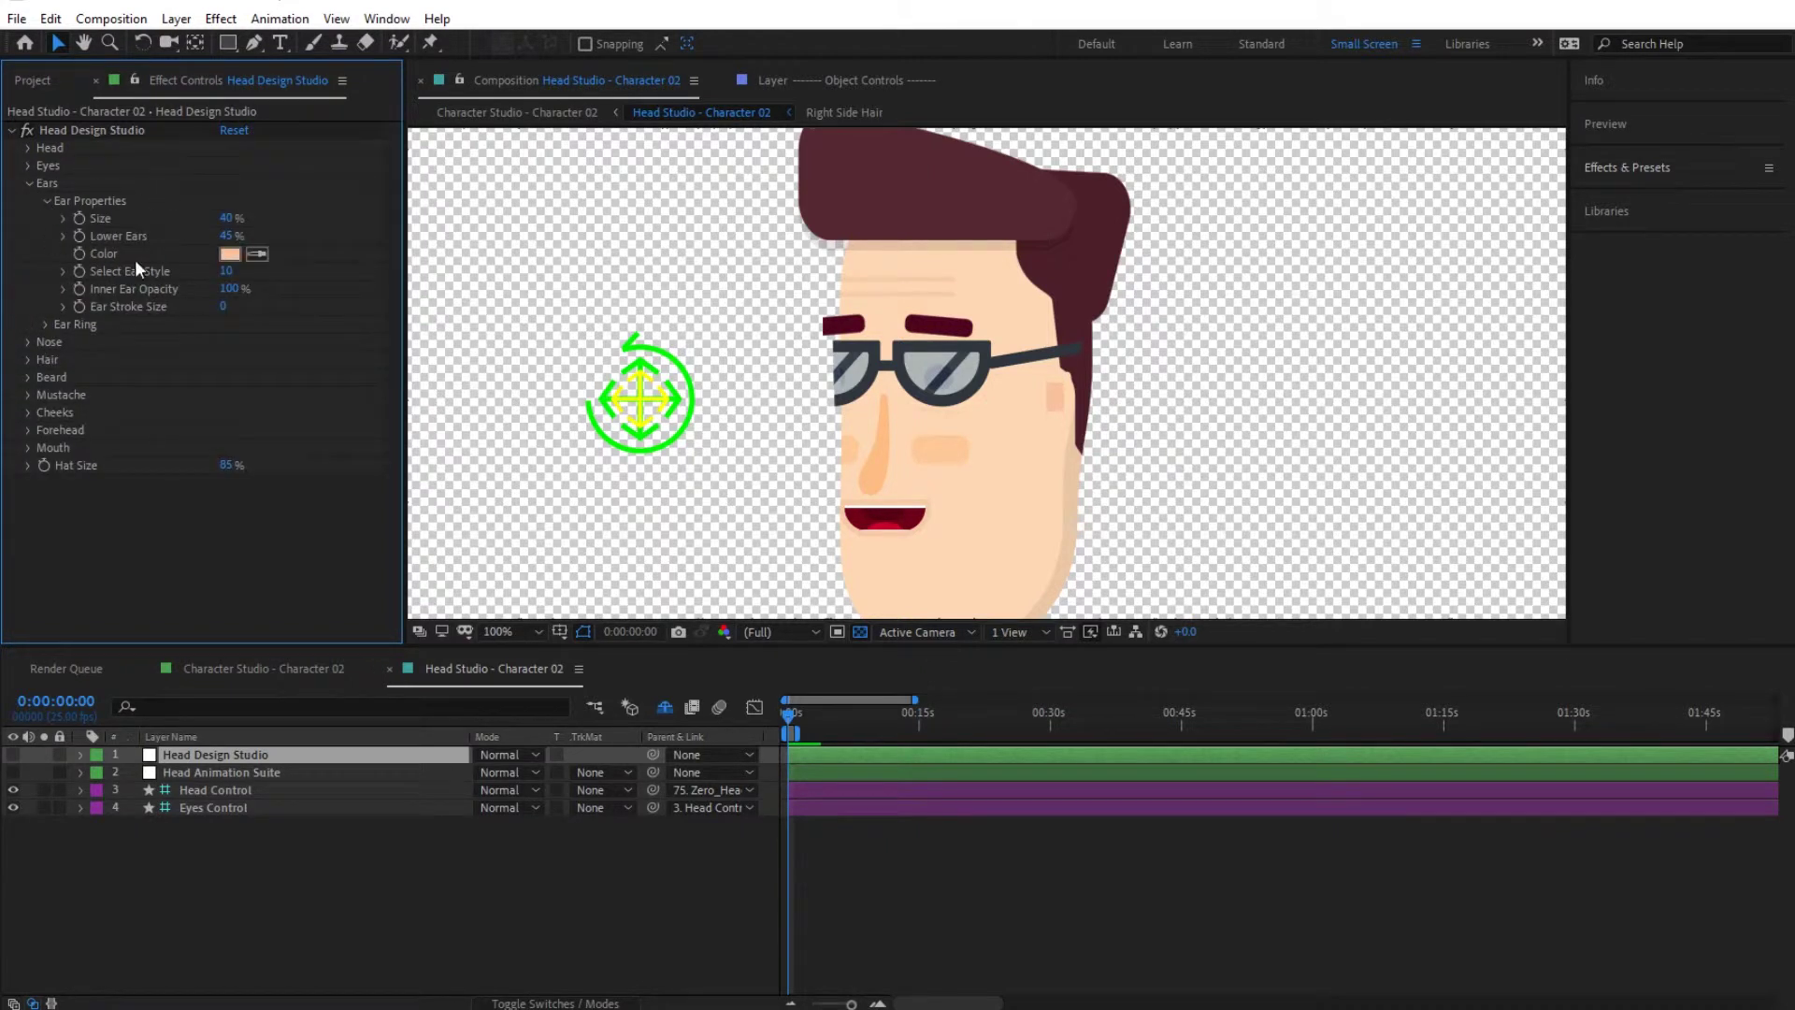
click(228, 217)
key(Return)
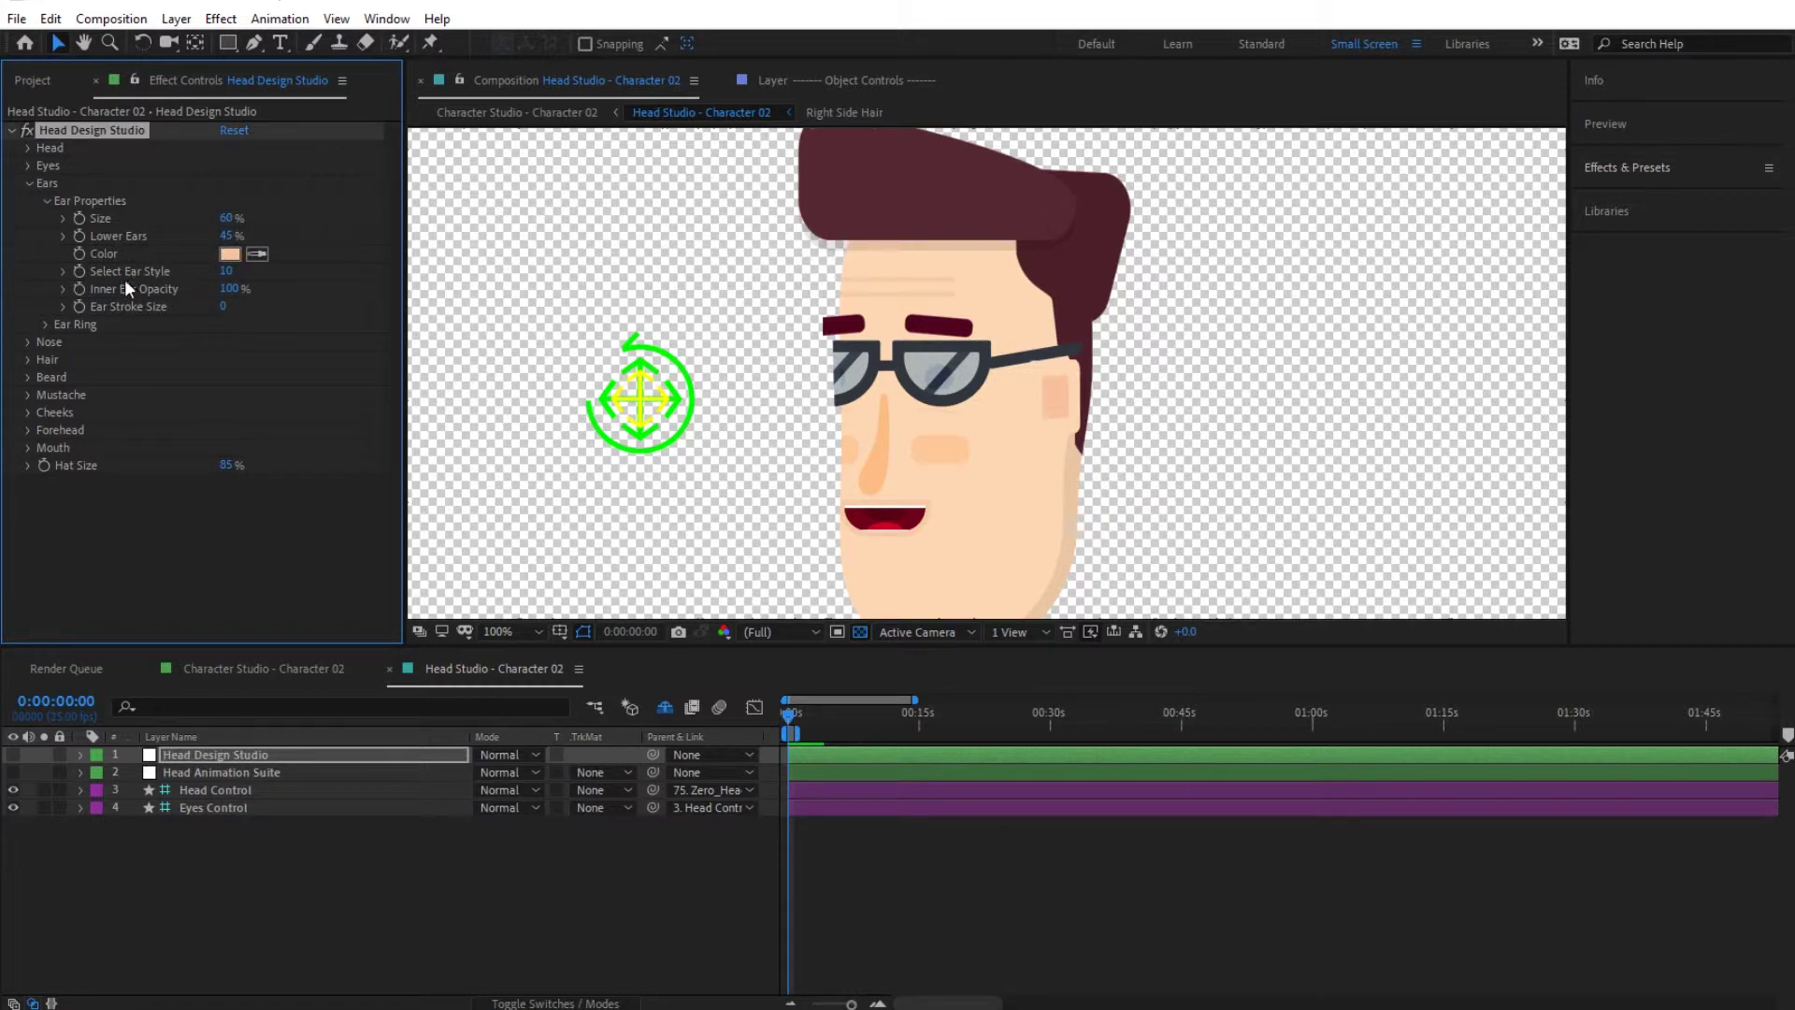
click(226, 271)
text(4)
key(Return)
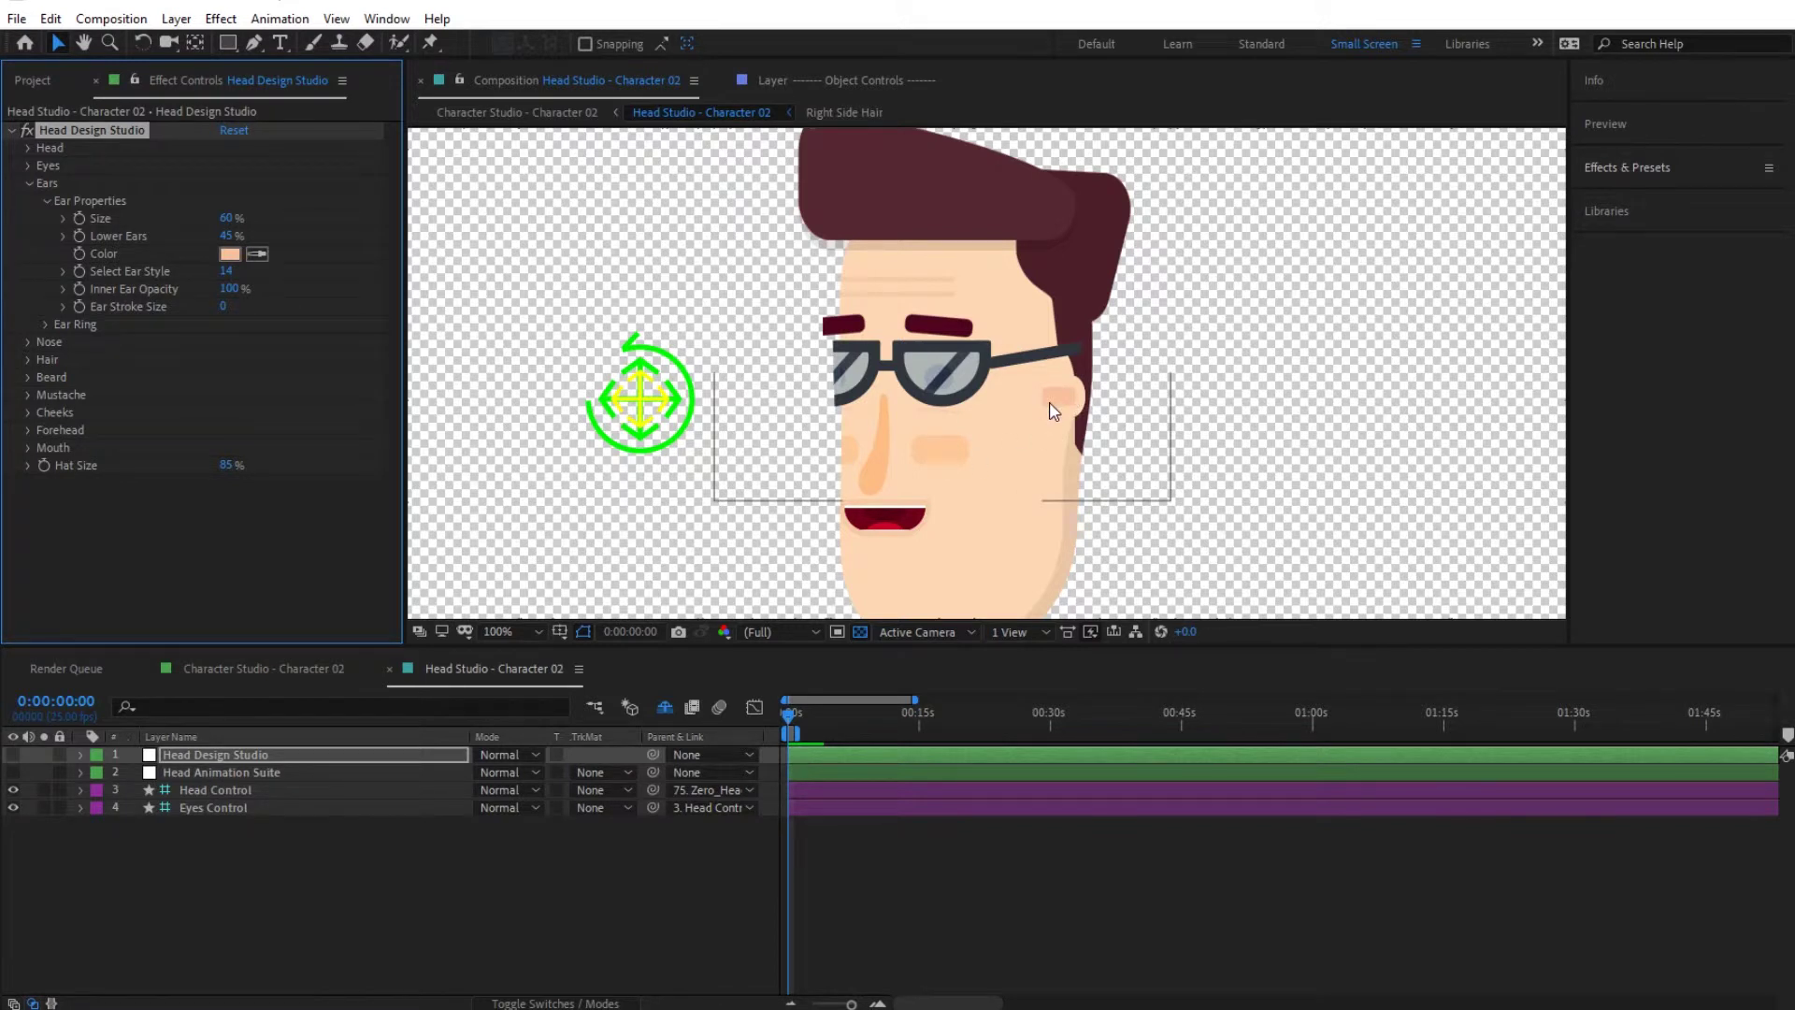
click(47, 201)
click(29, 183)
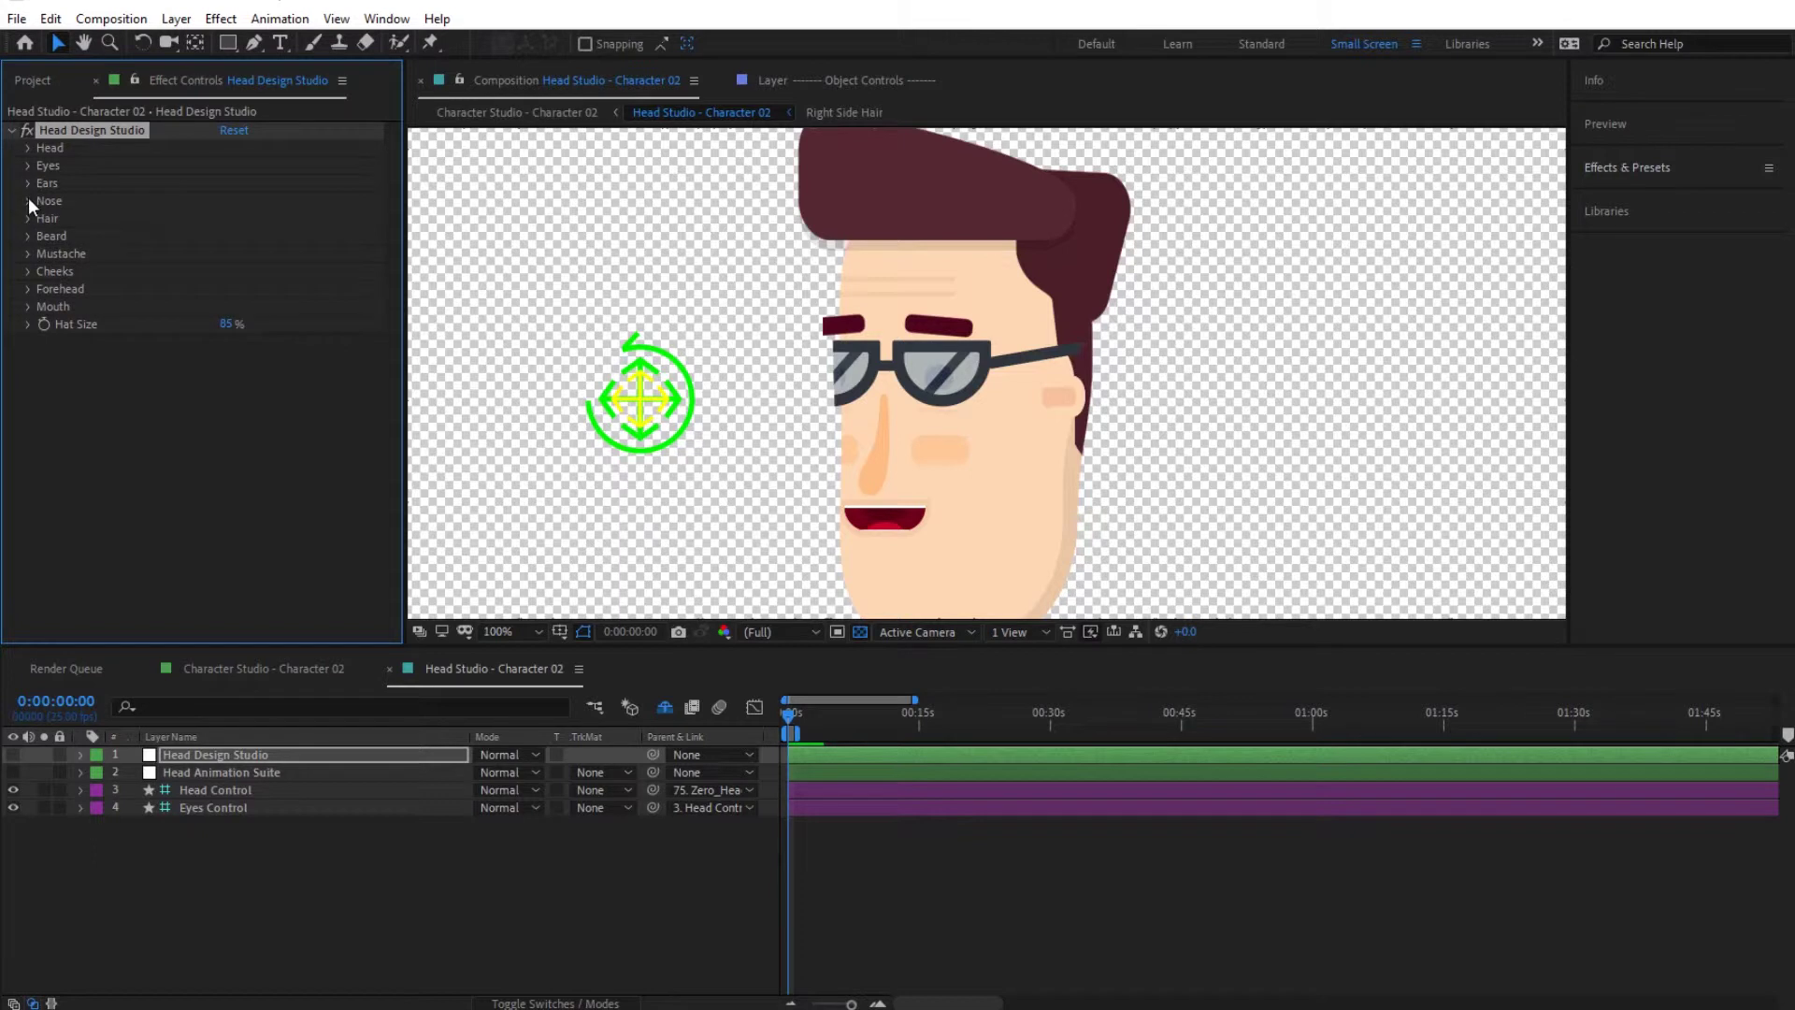
Set the size of the character's nose to 50% and the nose style to 26
click(28, 201)
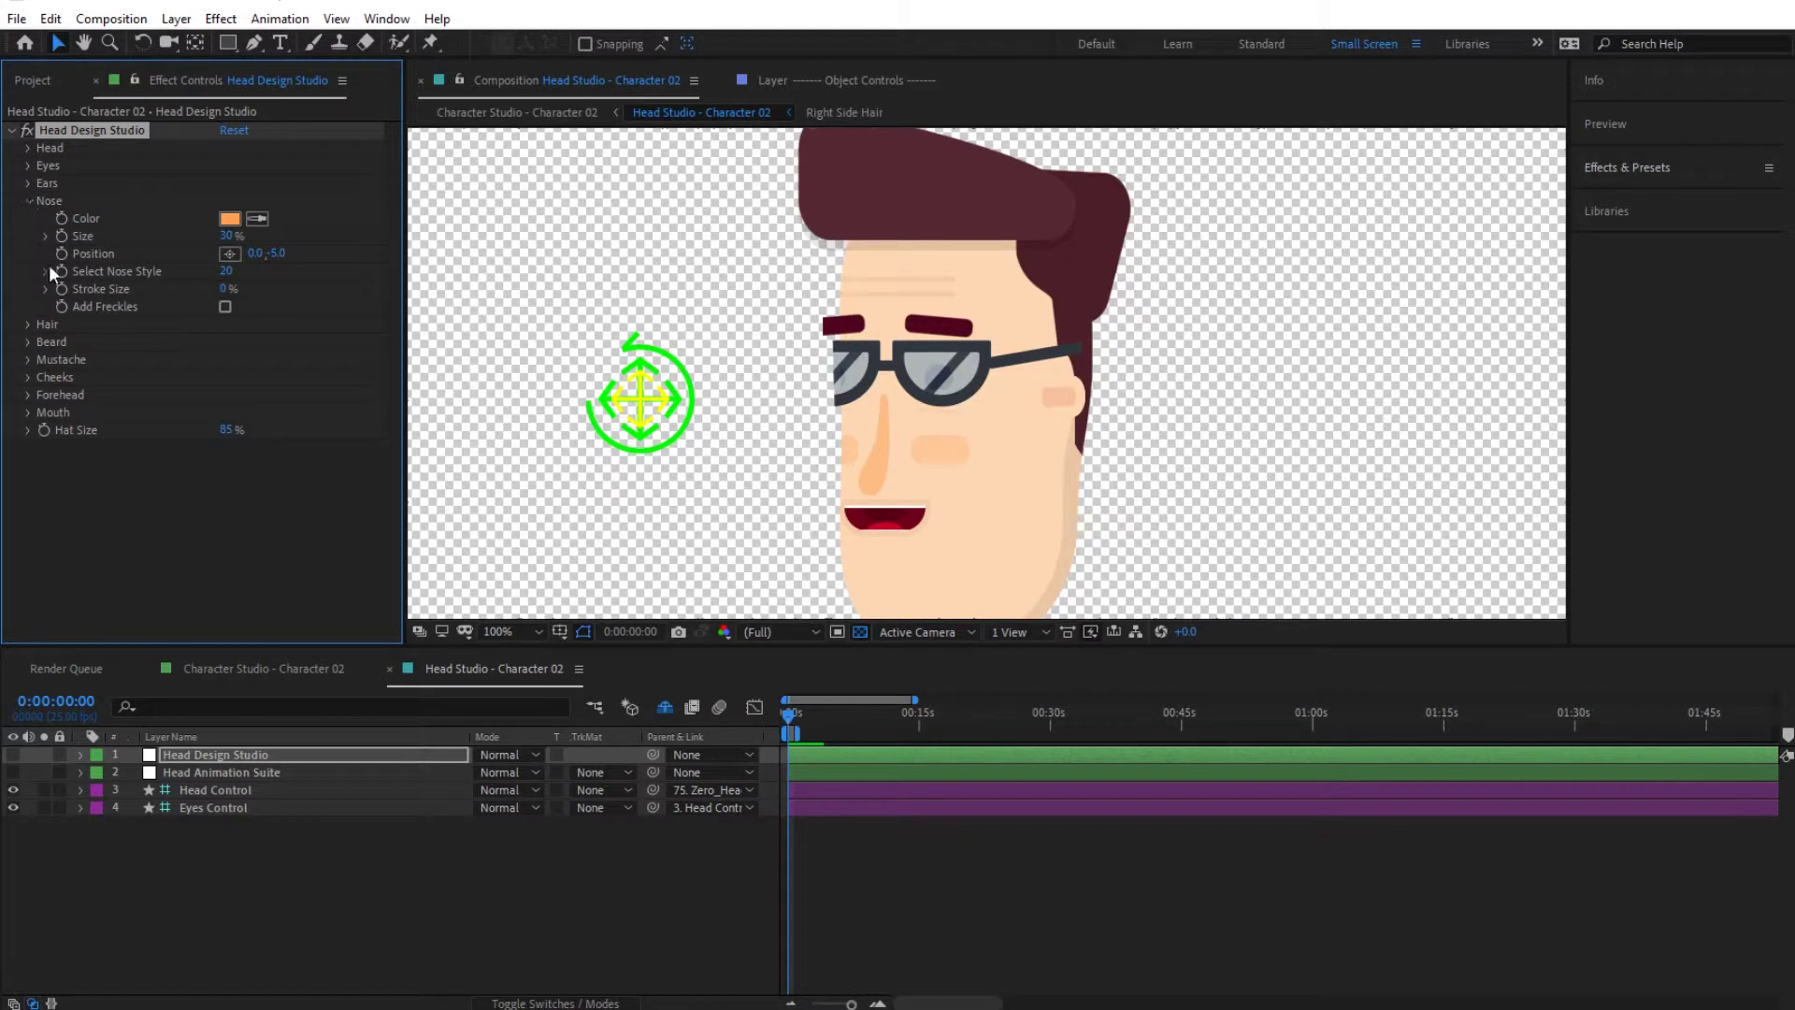
click(227, 236)
text(50)
key(Return)
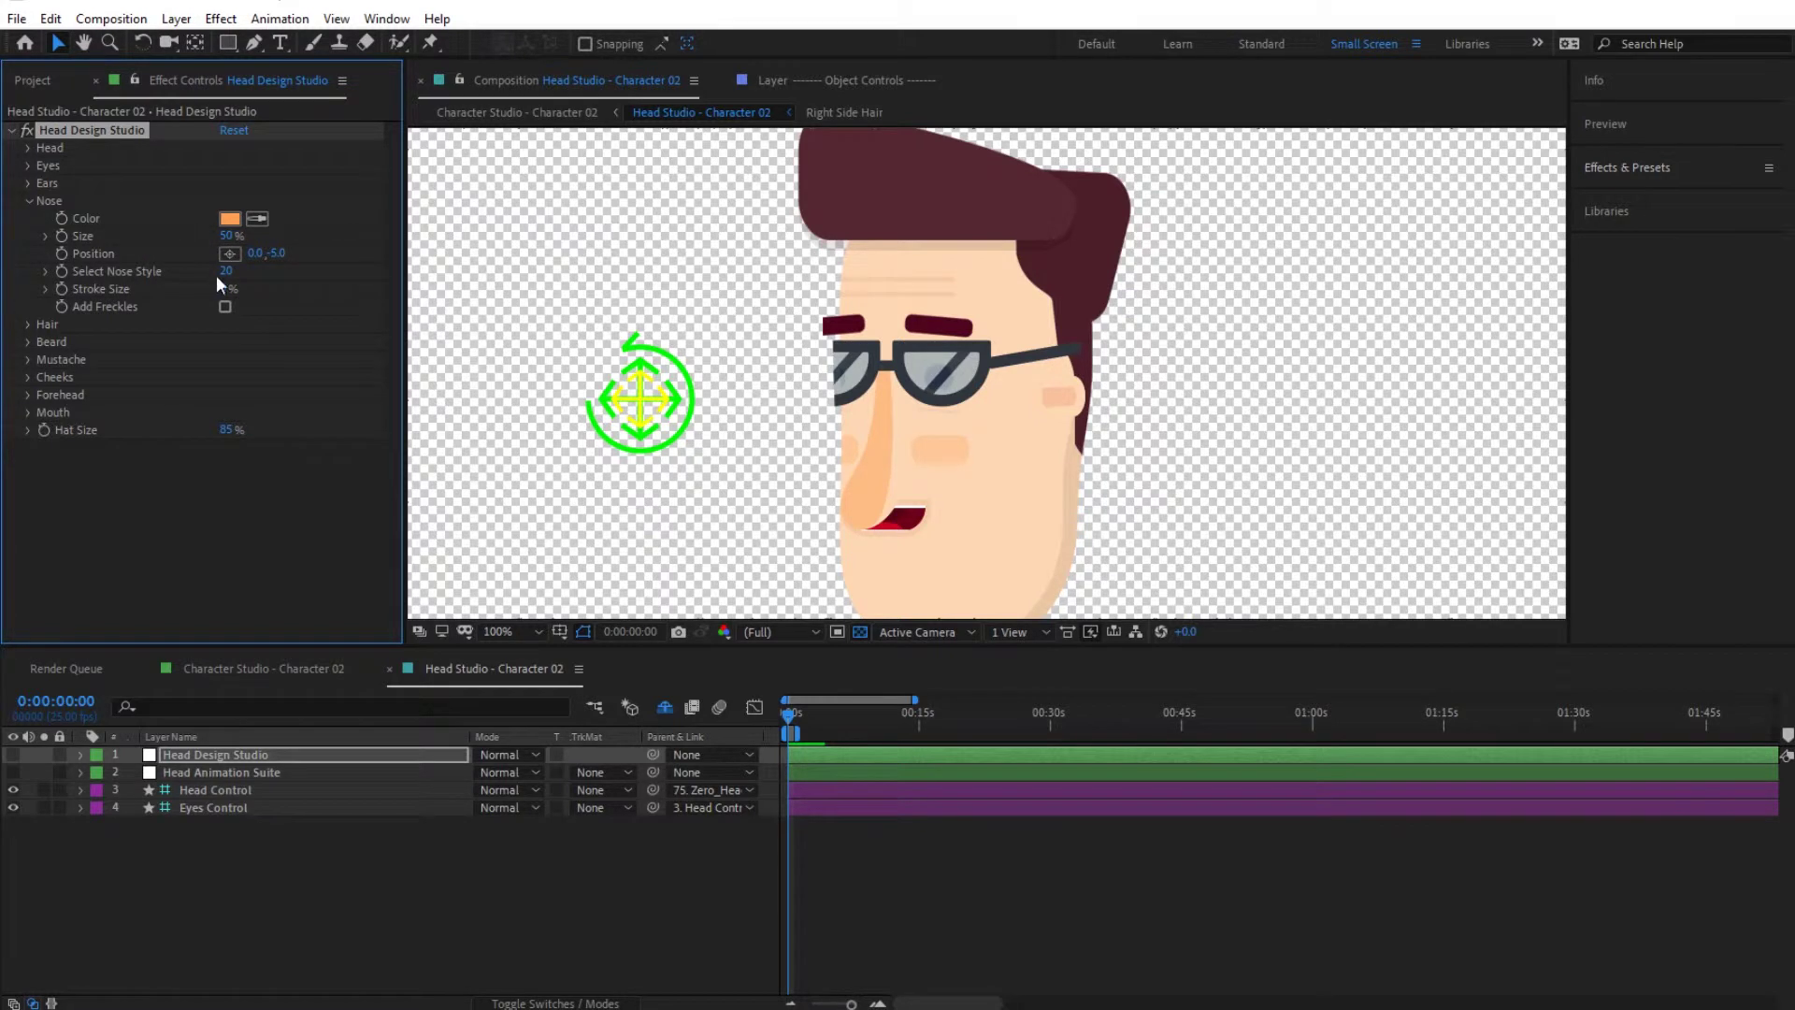
click(225, 272)
text(26)
key(Return)
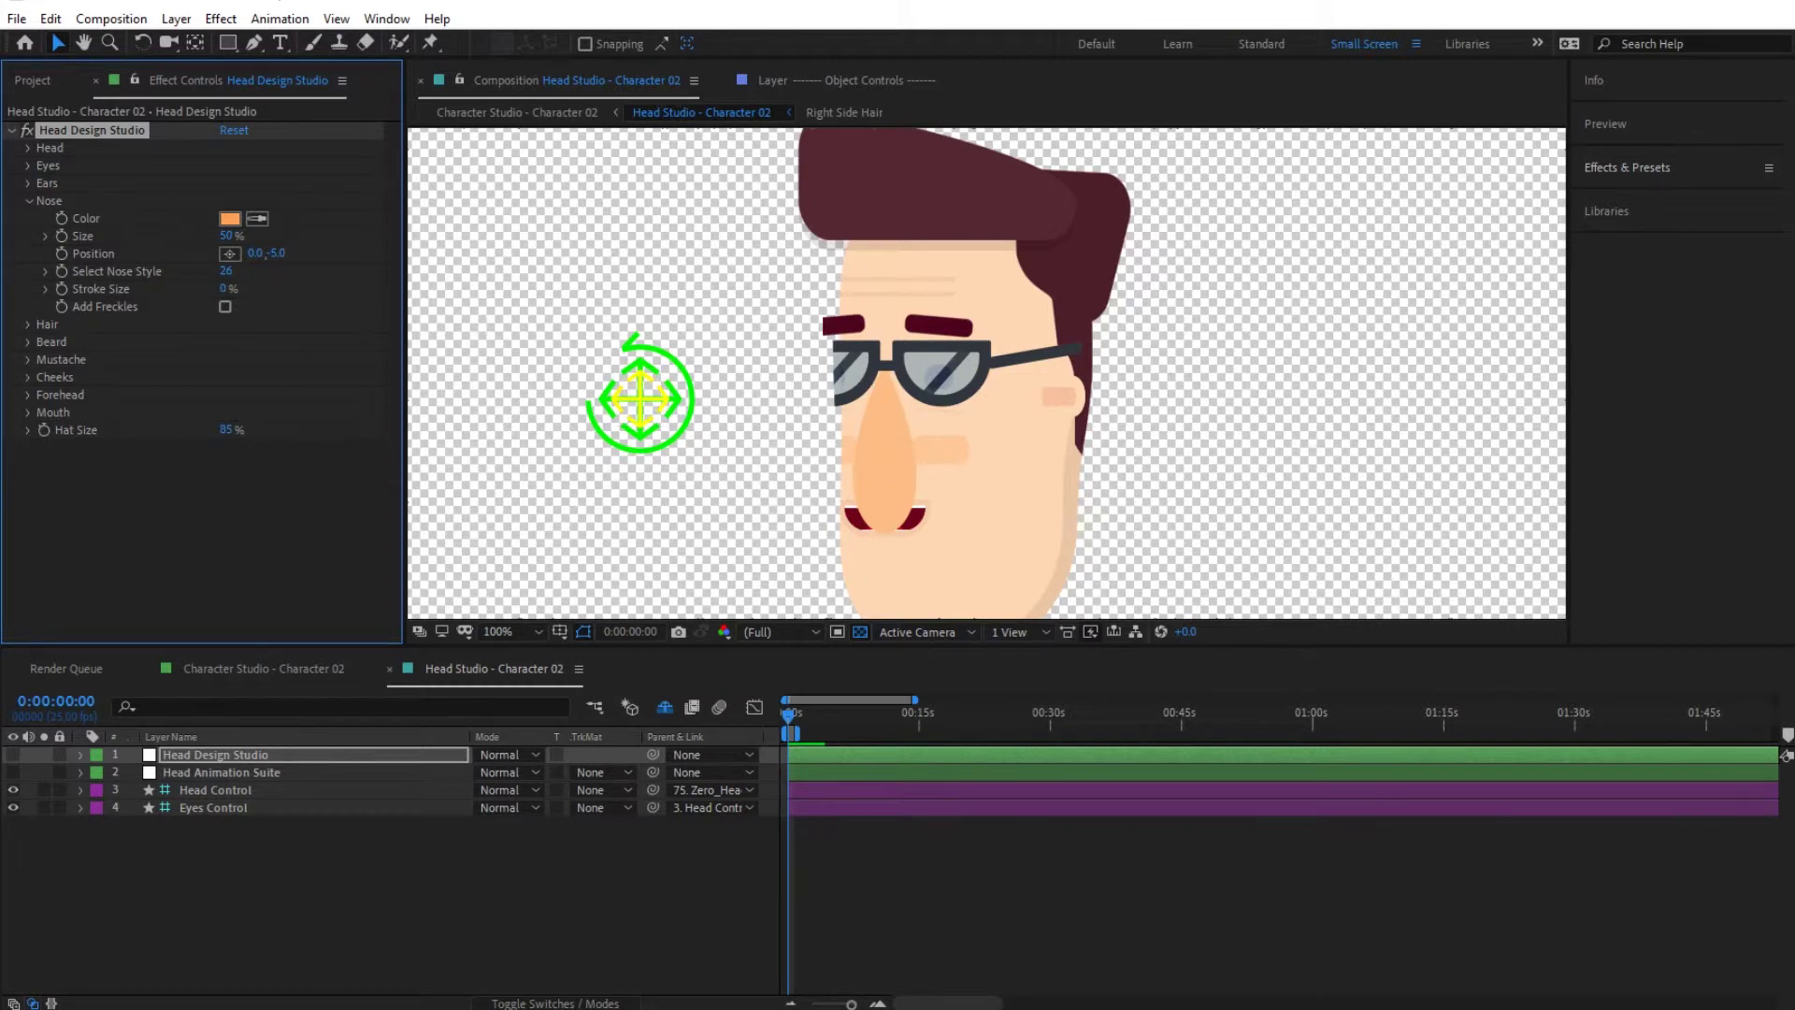
Raise the nose by setting its vertical position to -35
click(278, 257)
text(-35)
key(Return)
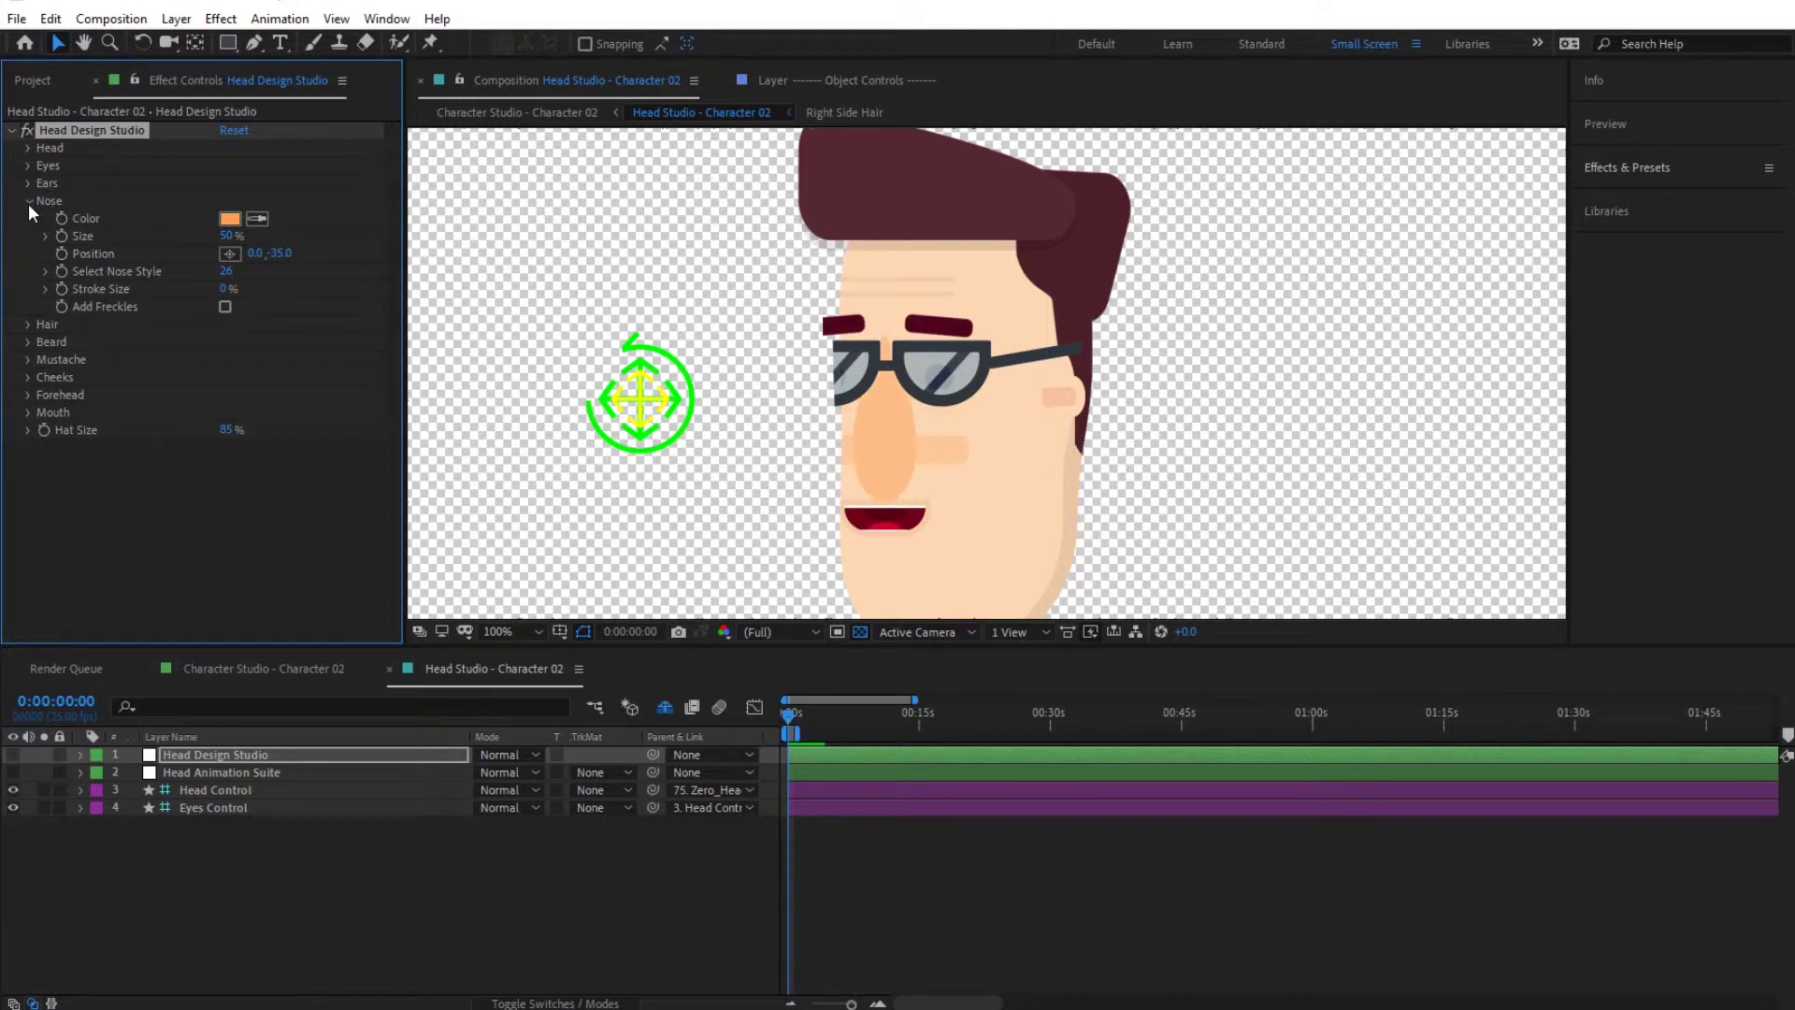
click(28, 202)
Set the character's front hair style to 12
click(27, 219)
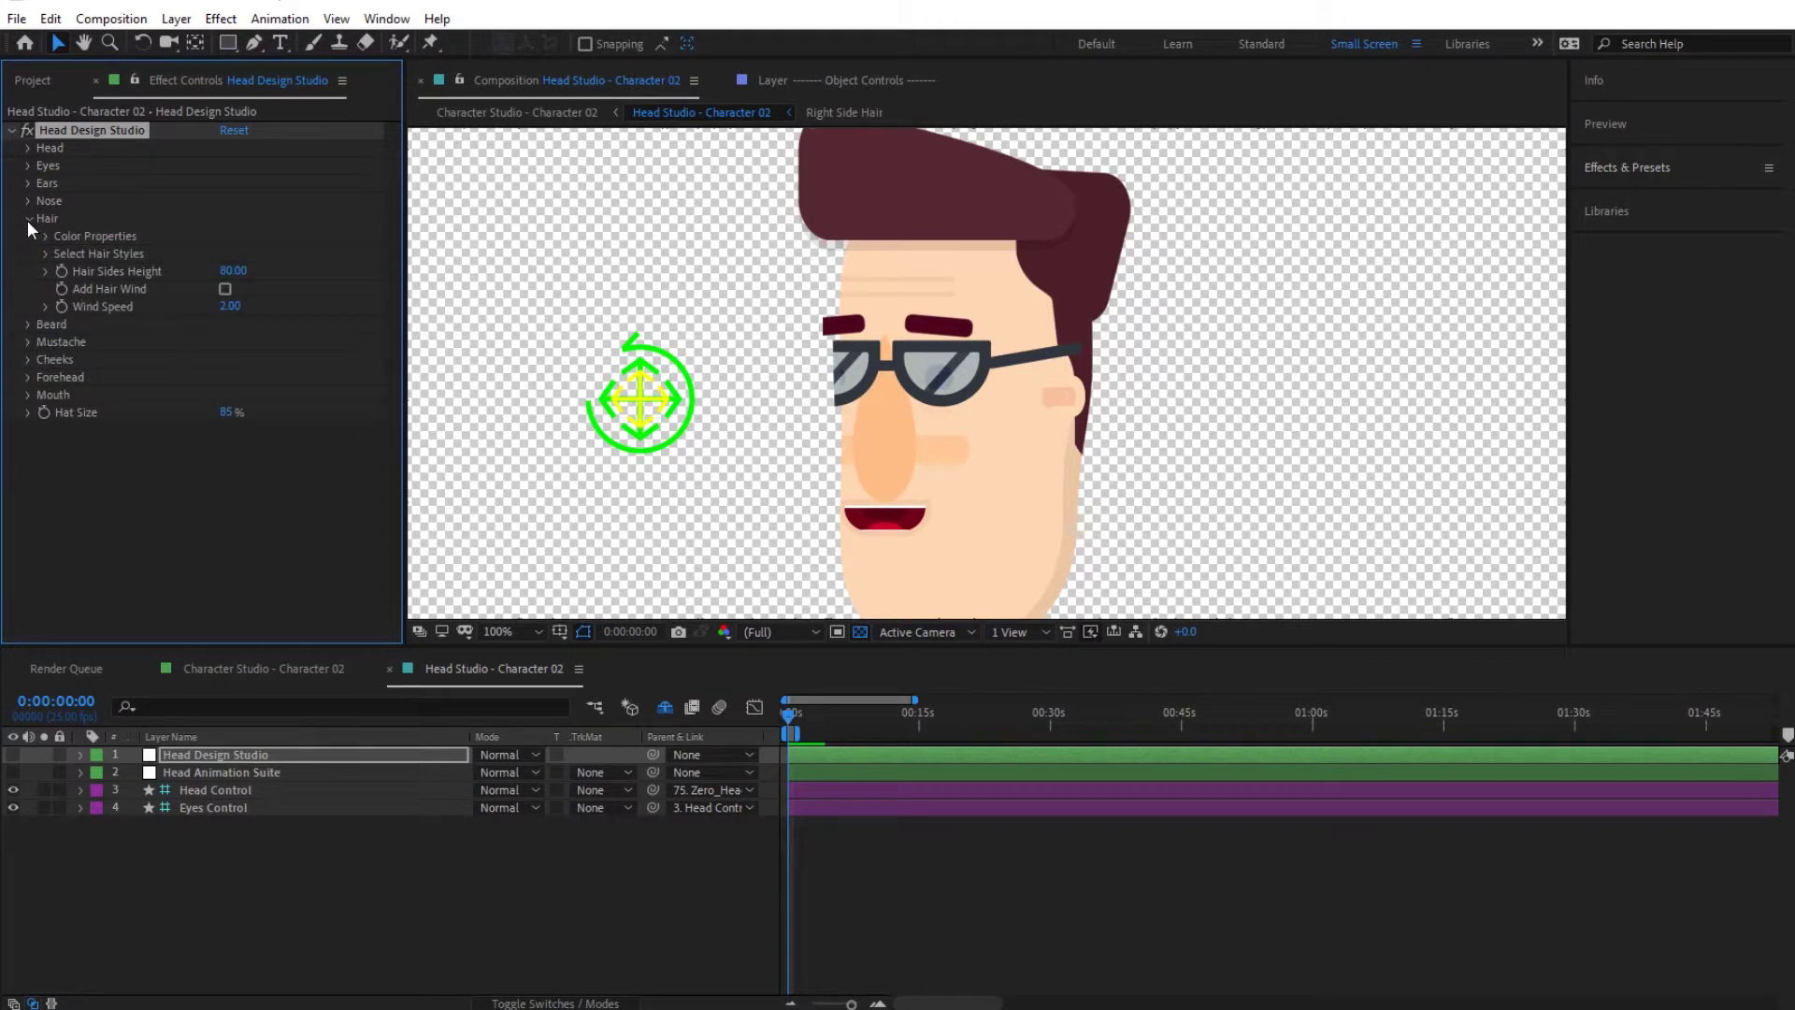
click(46, 235)
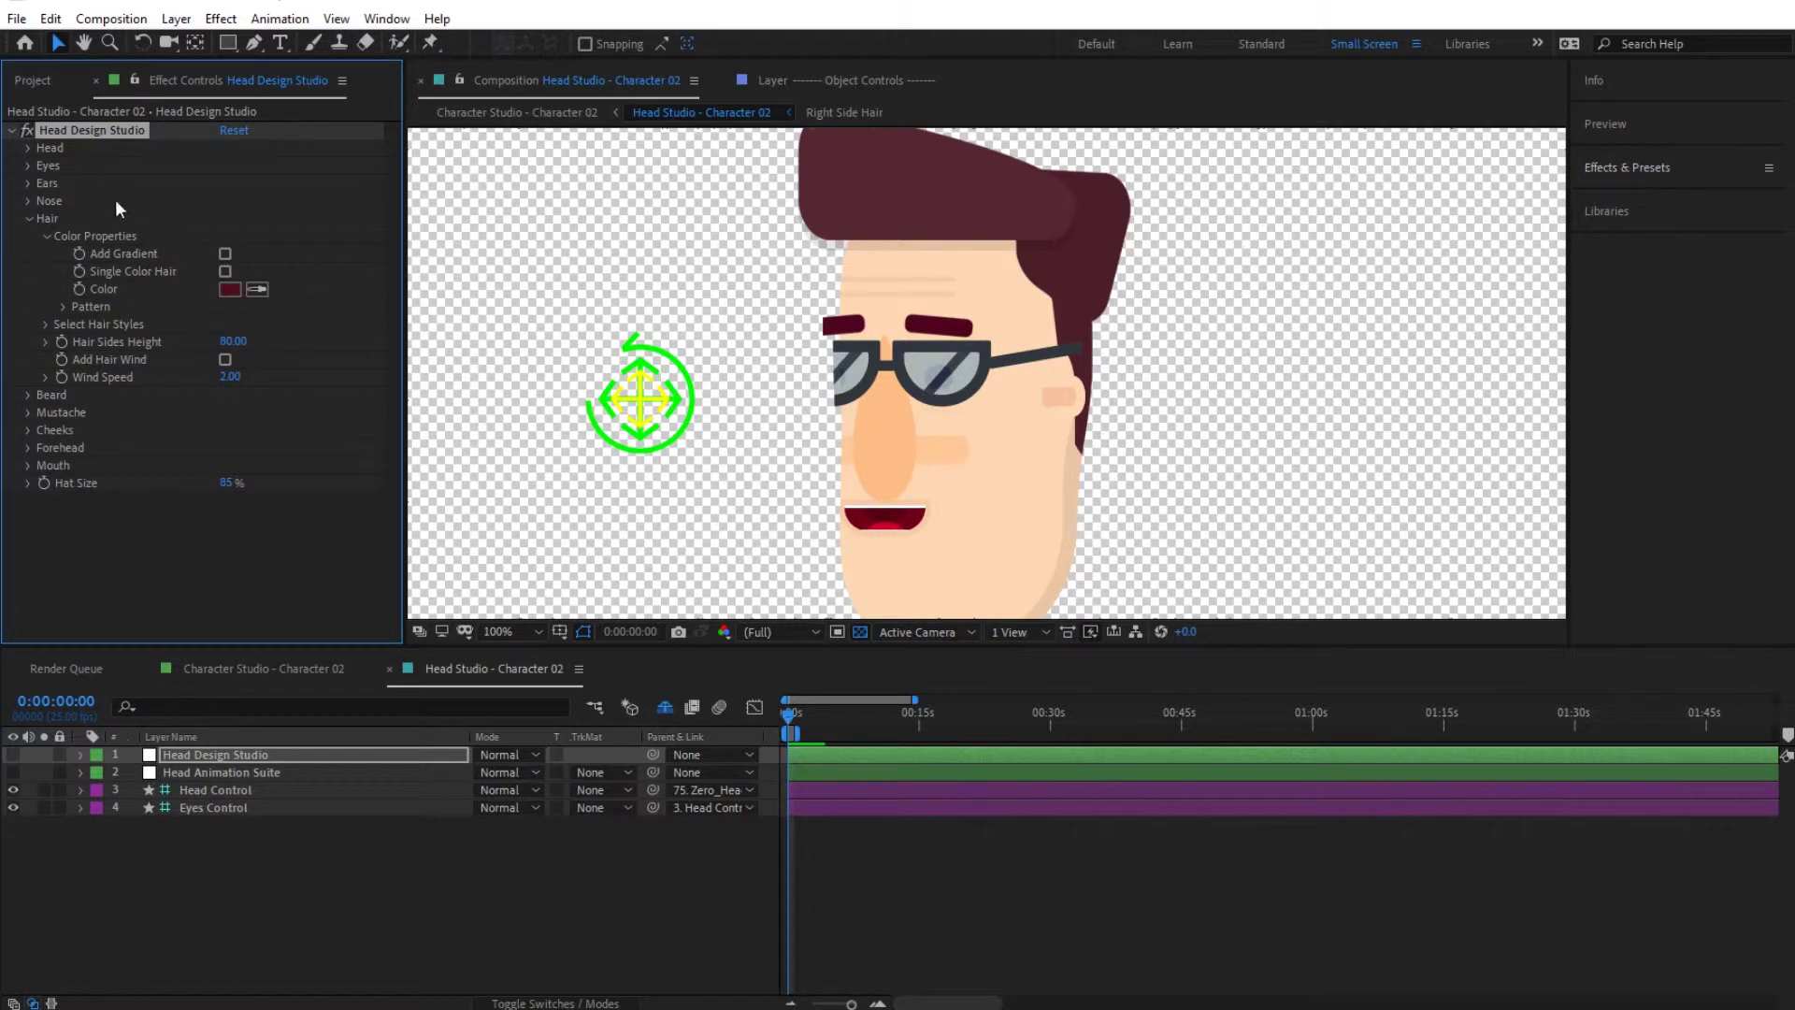
click(46, 236)
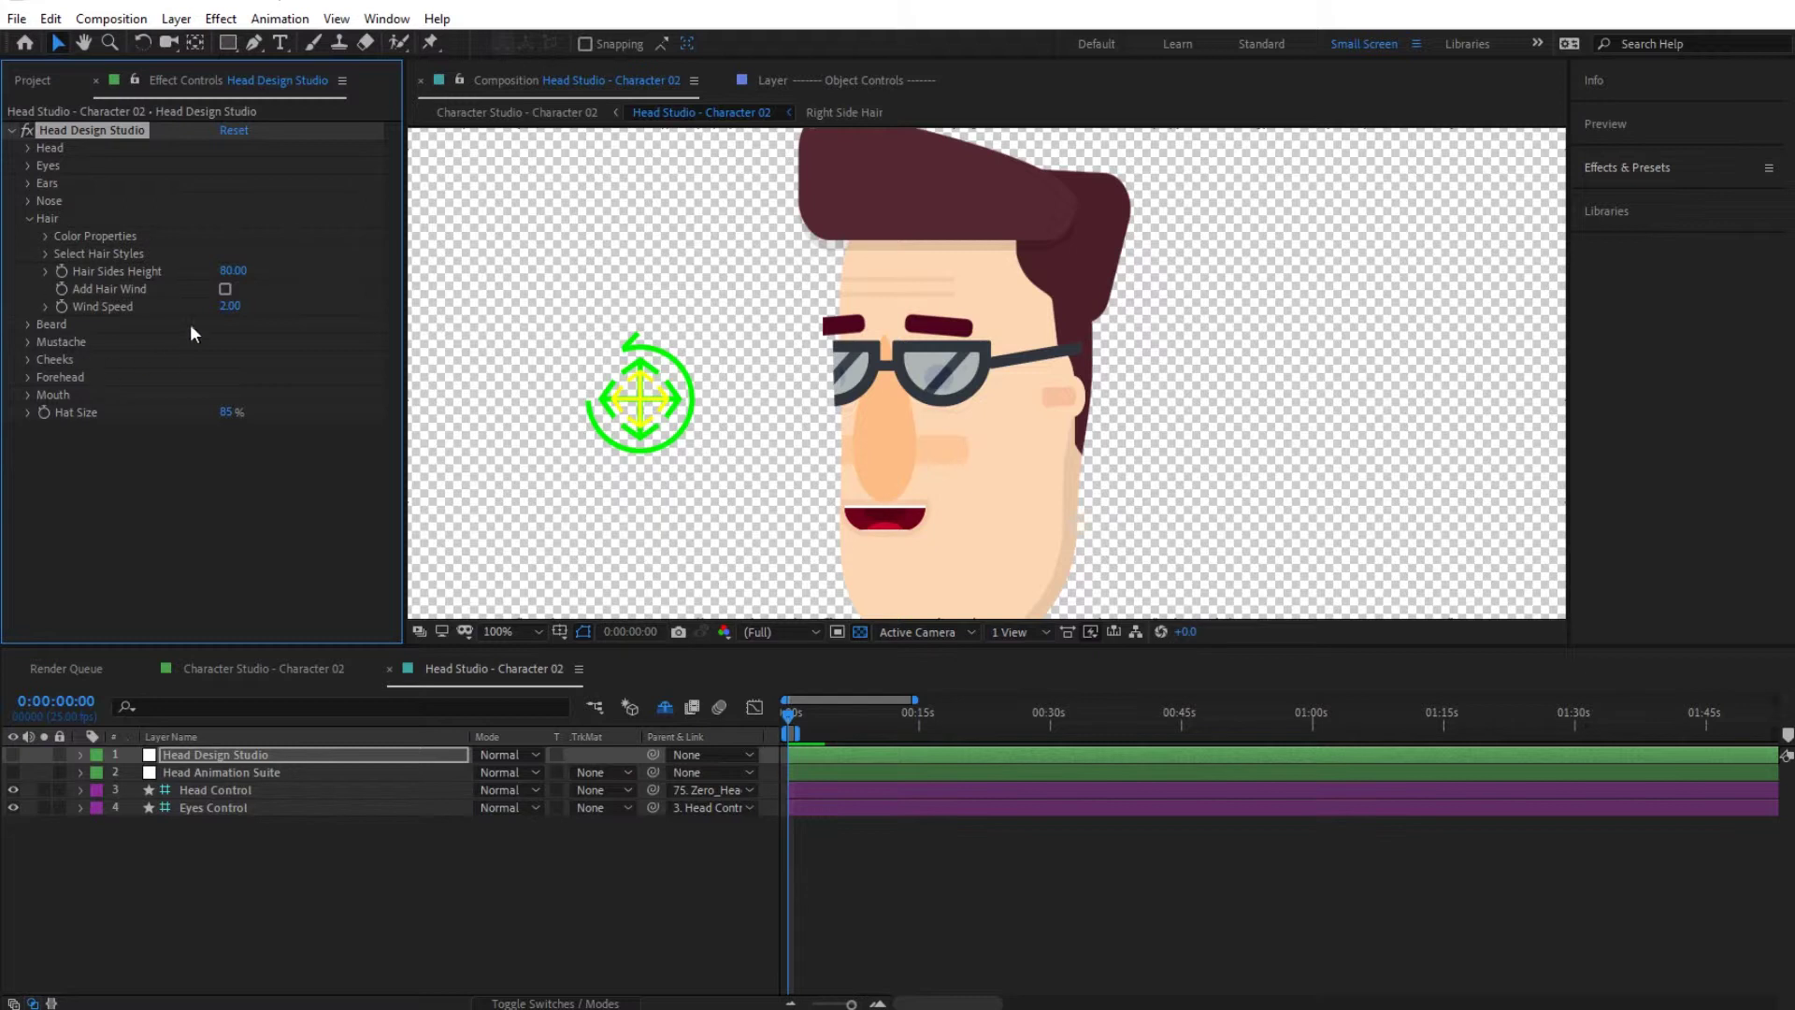
click(47, 254)
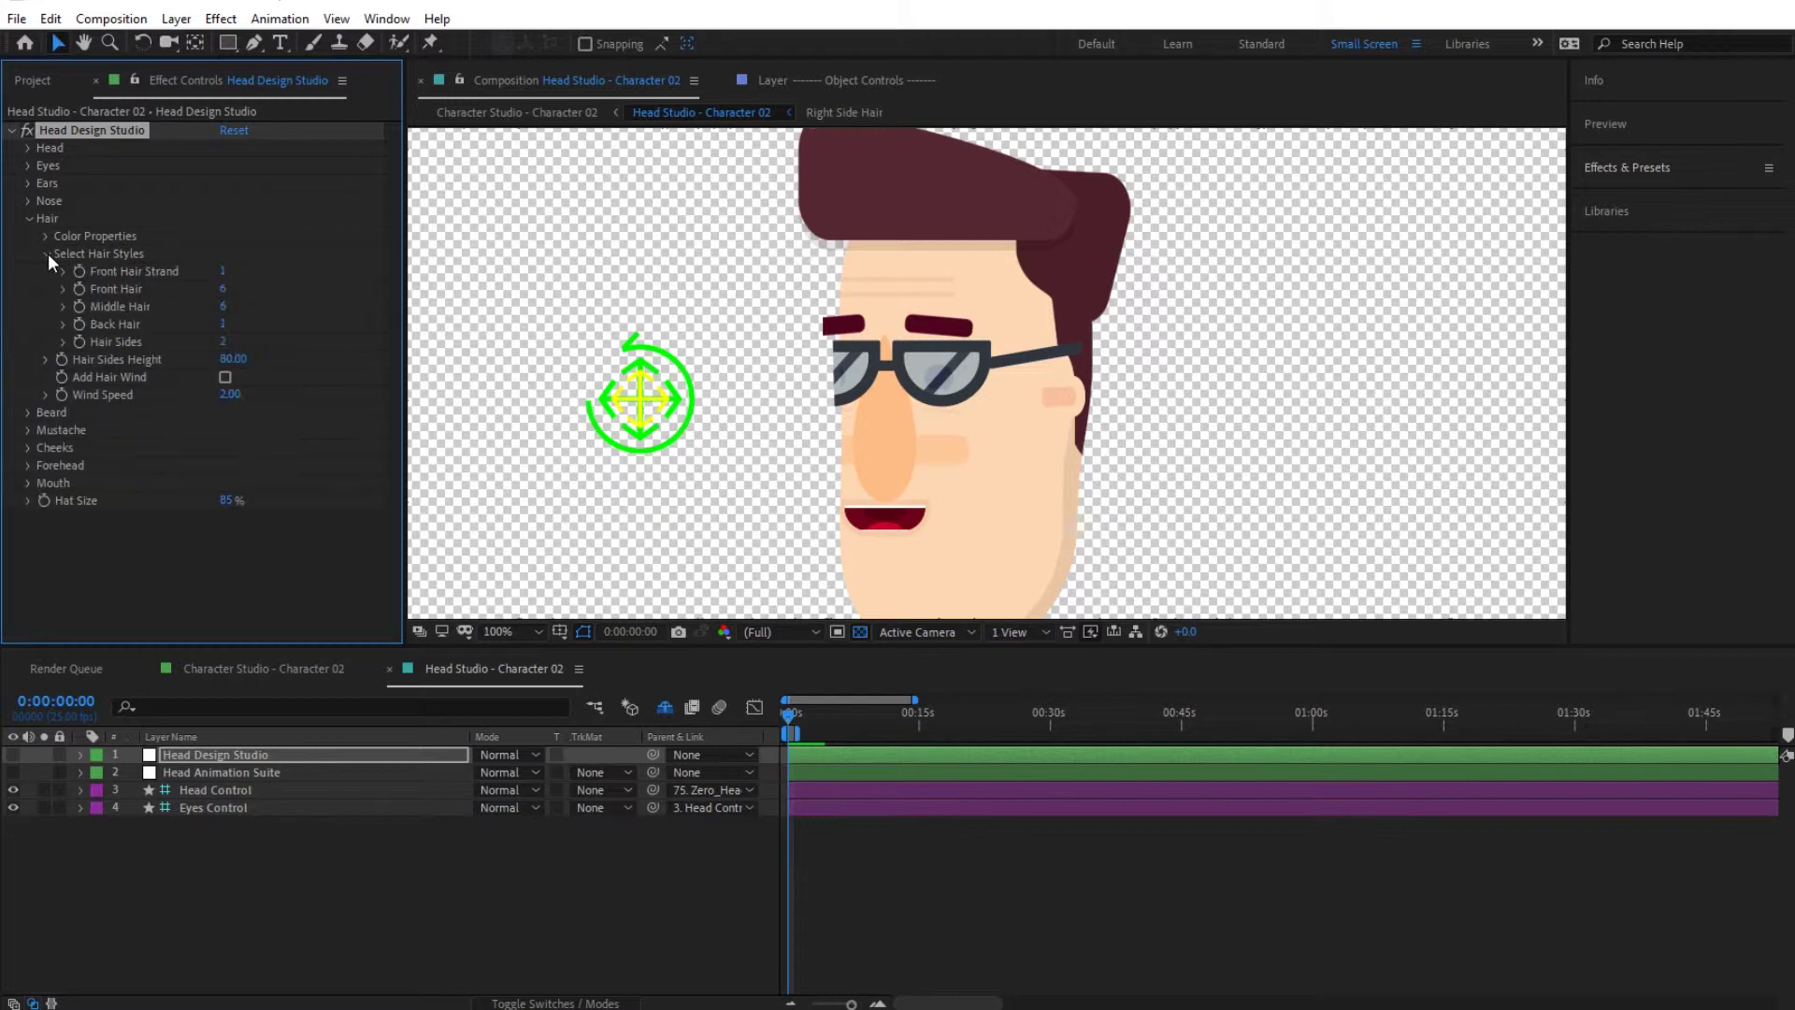
click(222, 288)
text(12)
key(Return)
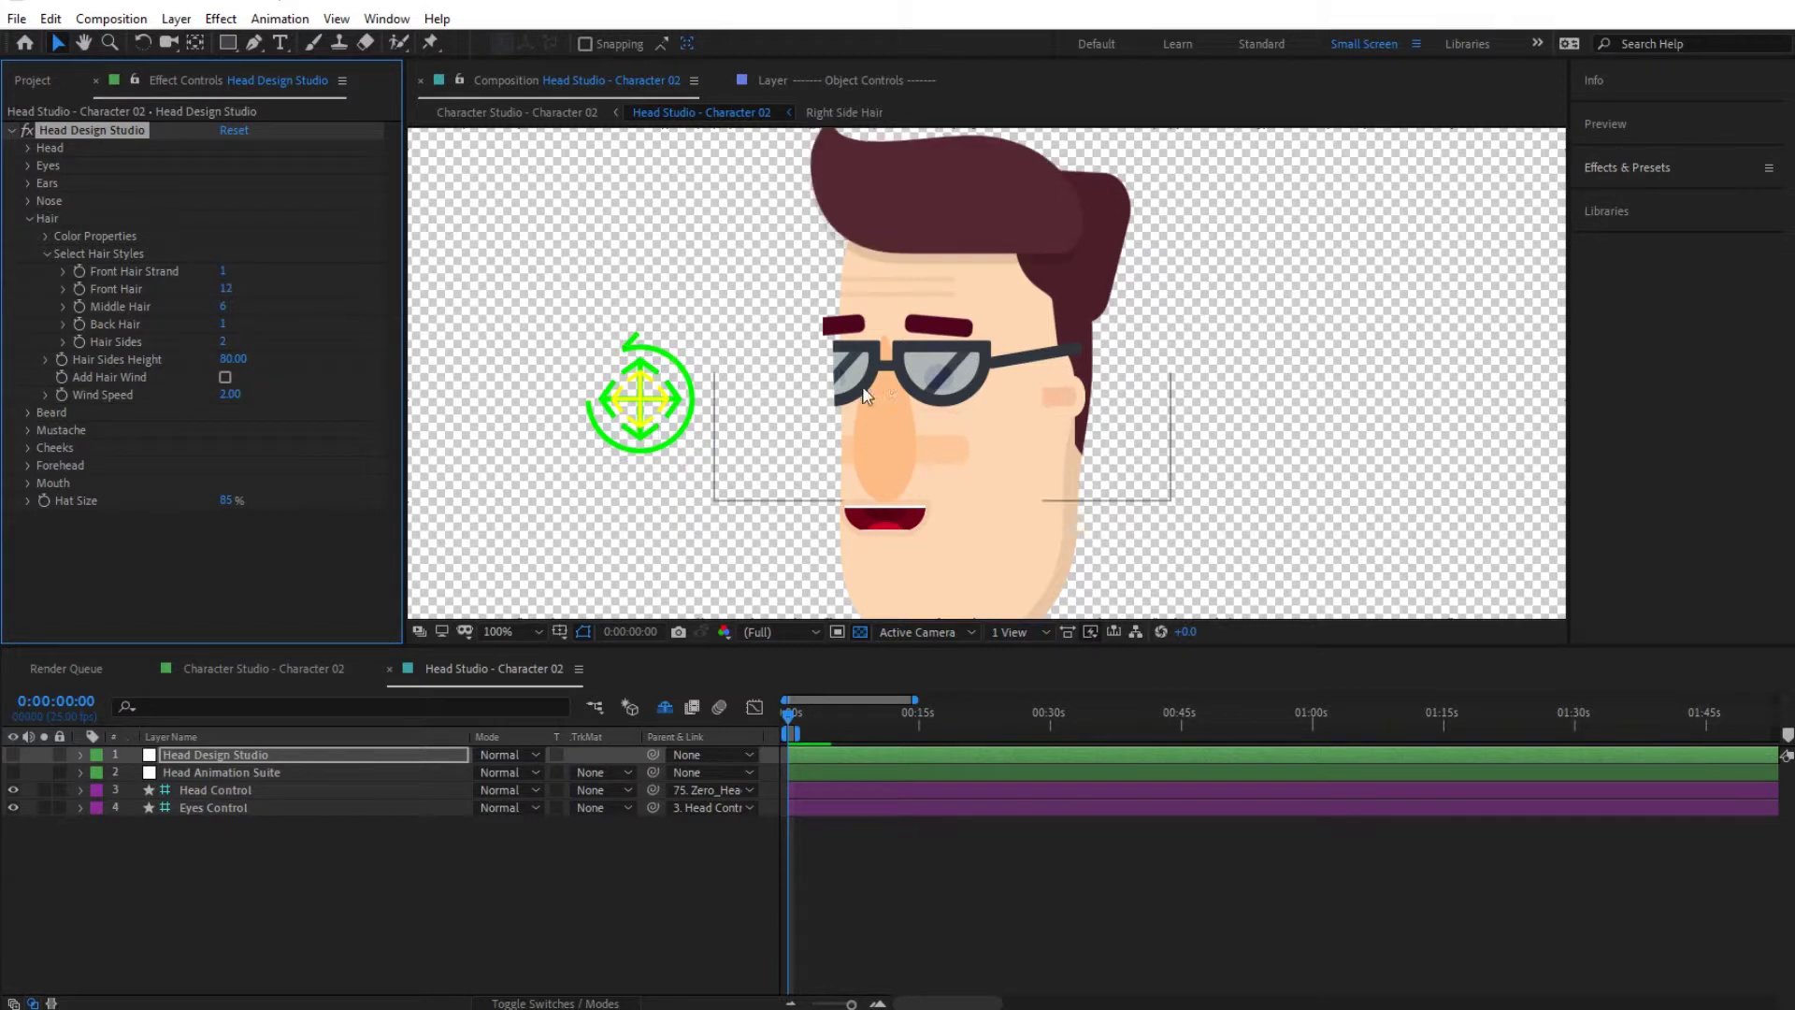
Set the character's cheek style to 8
drag(865, 395, 961, 415)
key(h)
key(v)
key(comma)
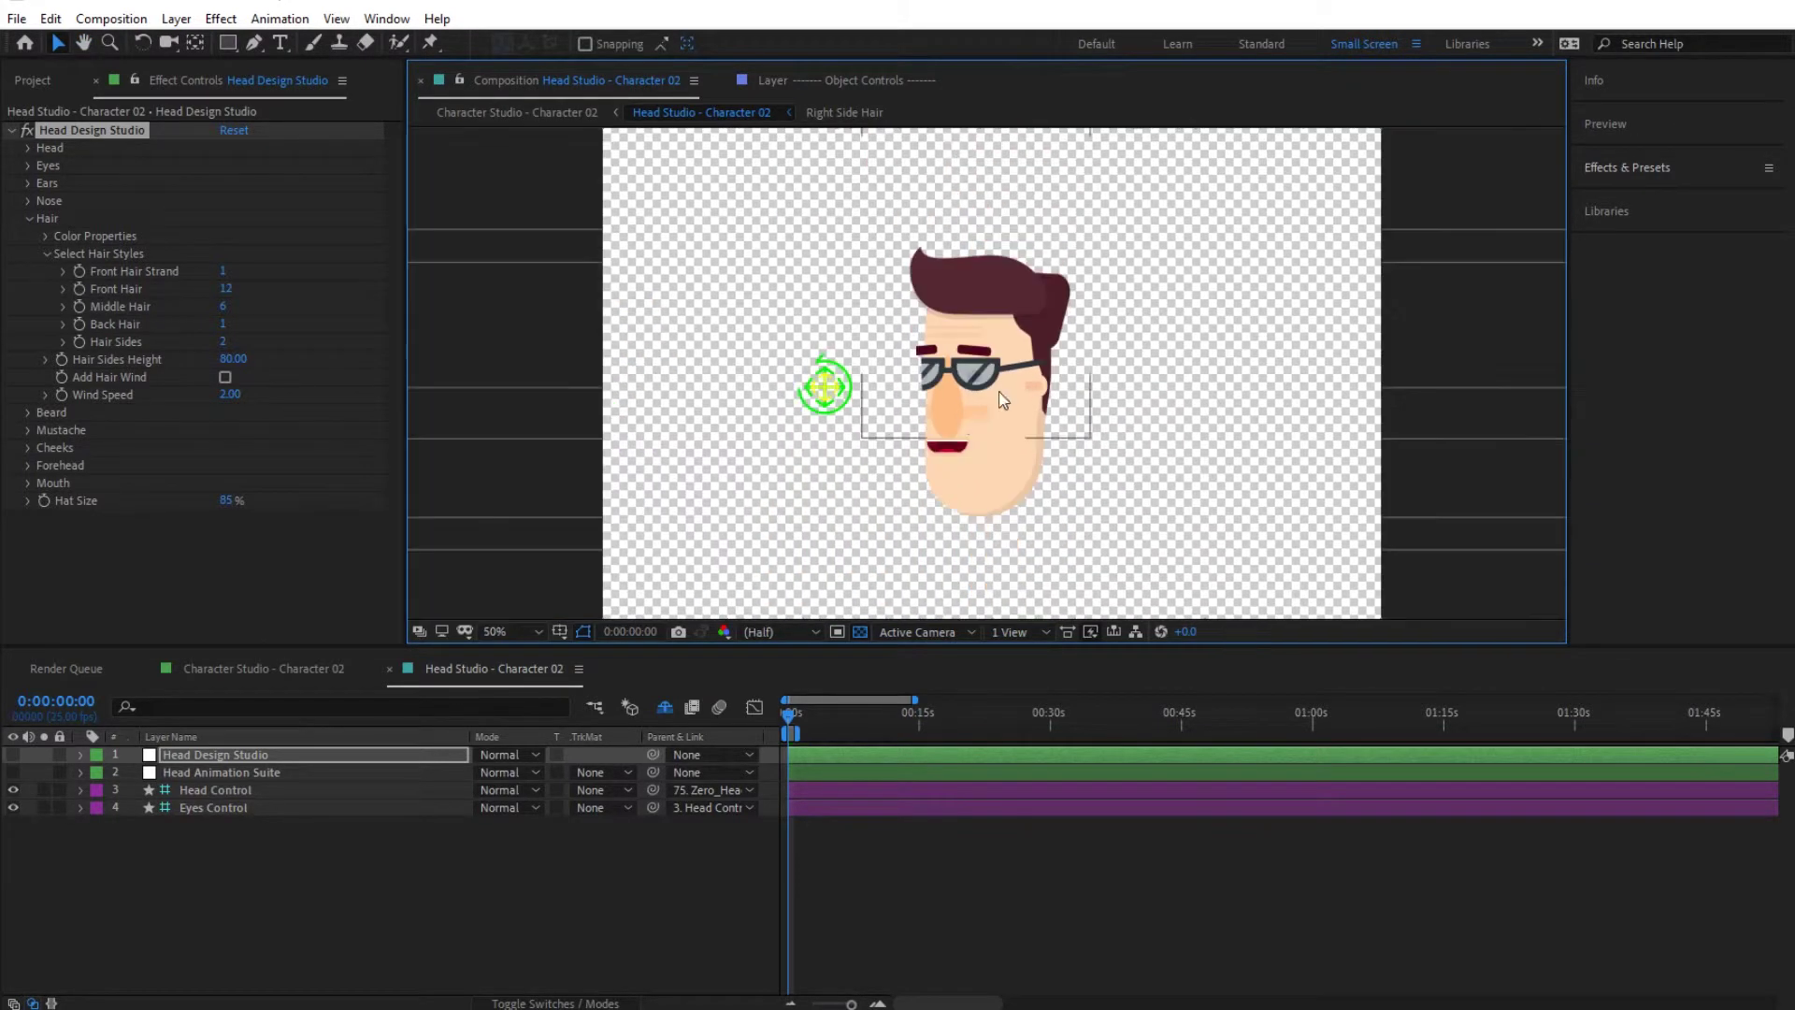
click(29, 219)
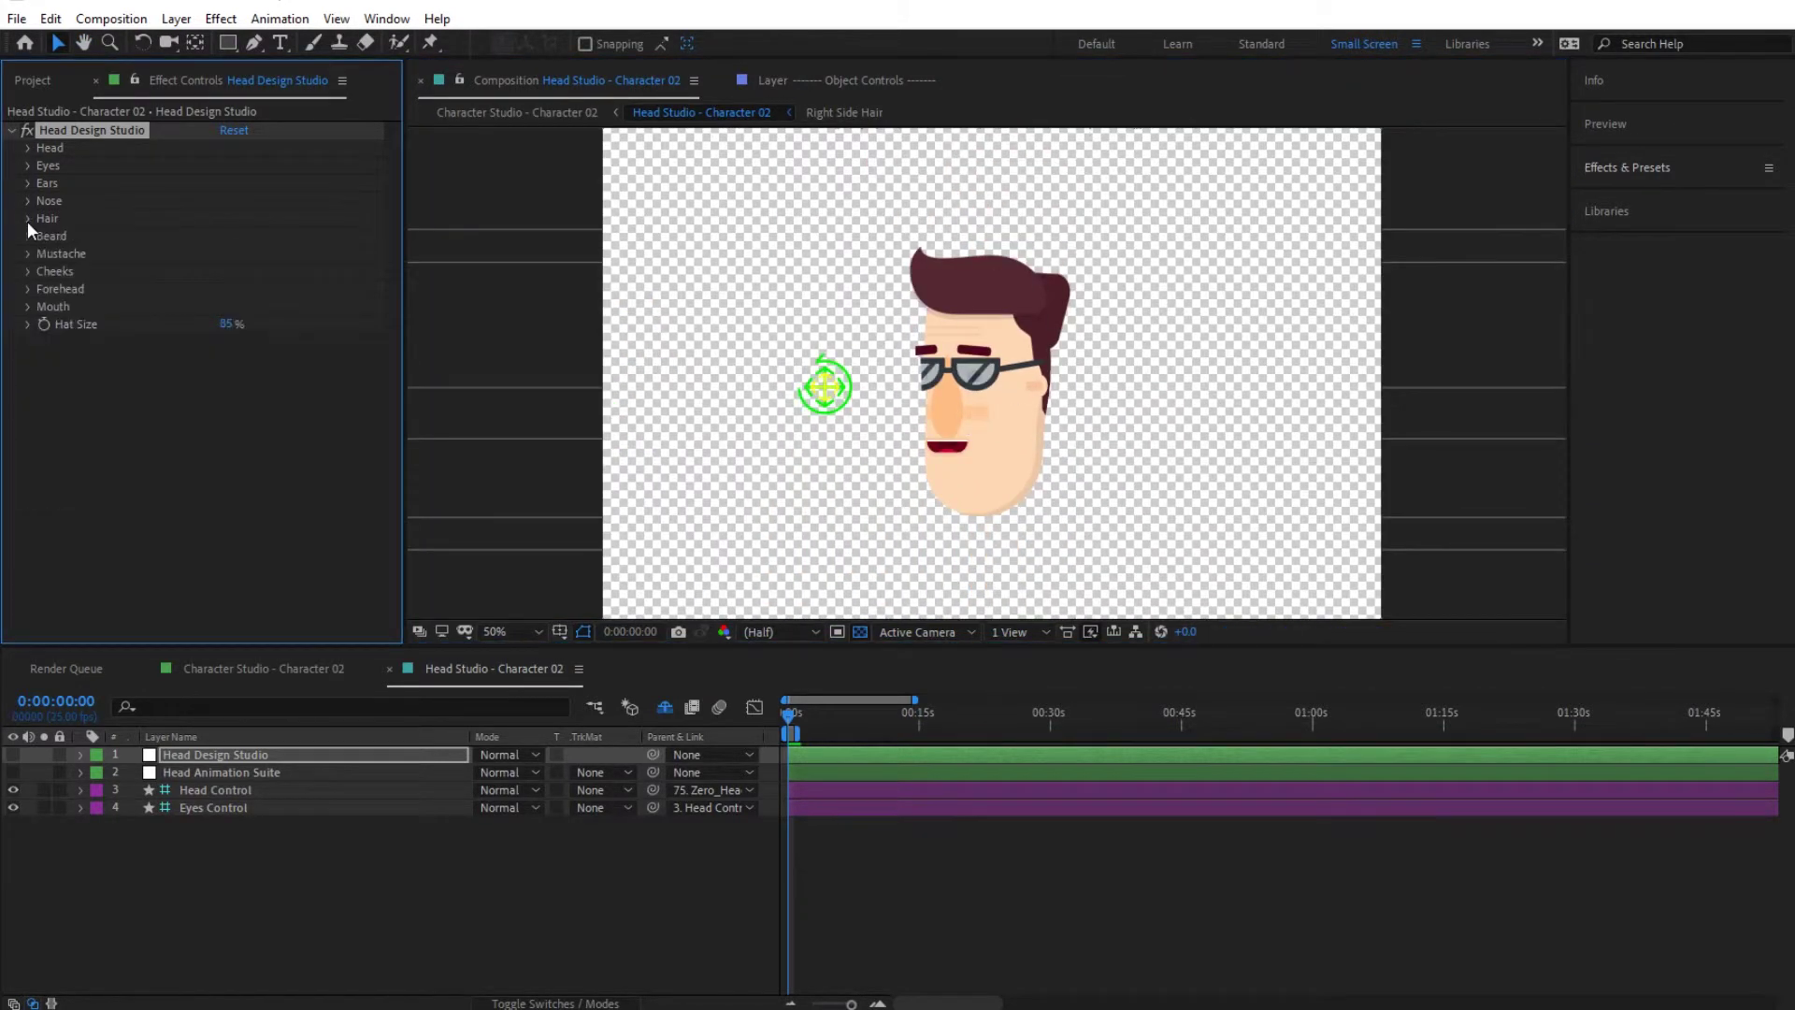
click(27, 271)
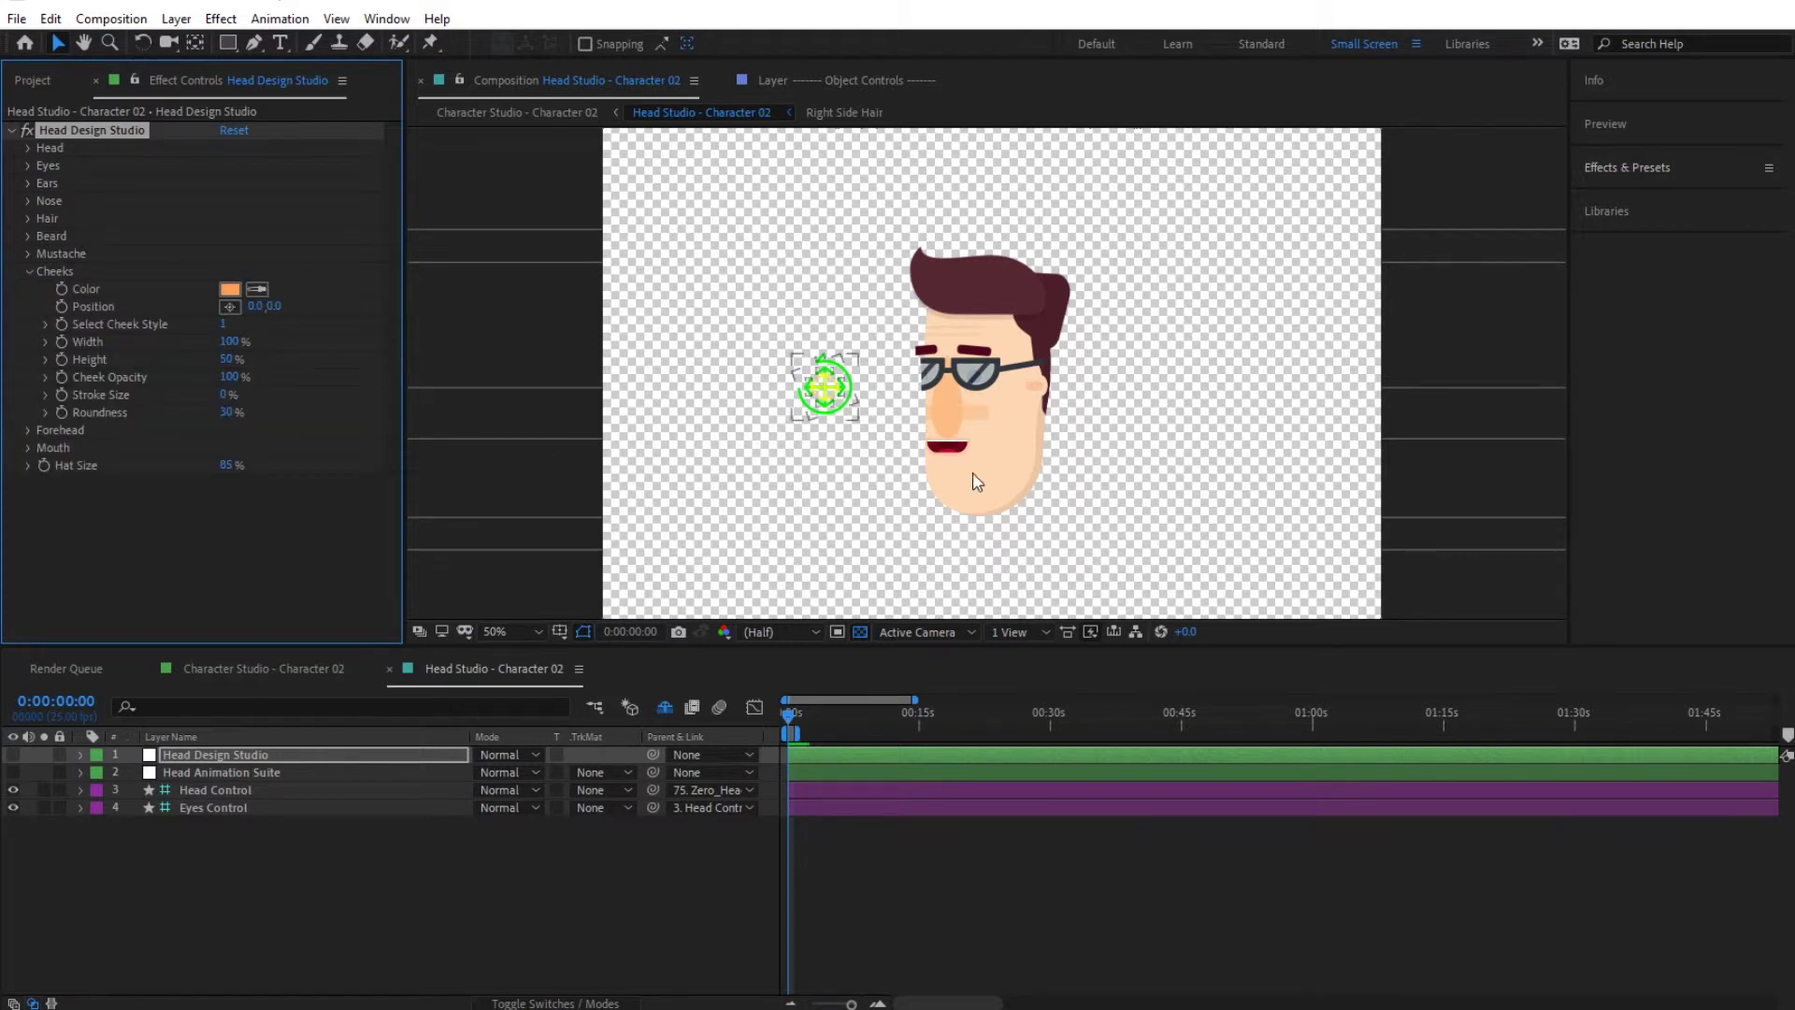
key(period)
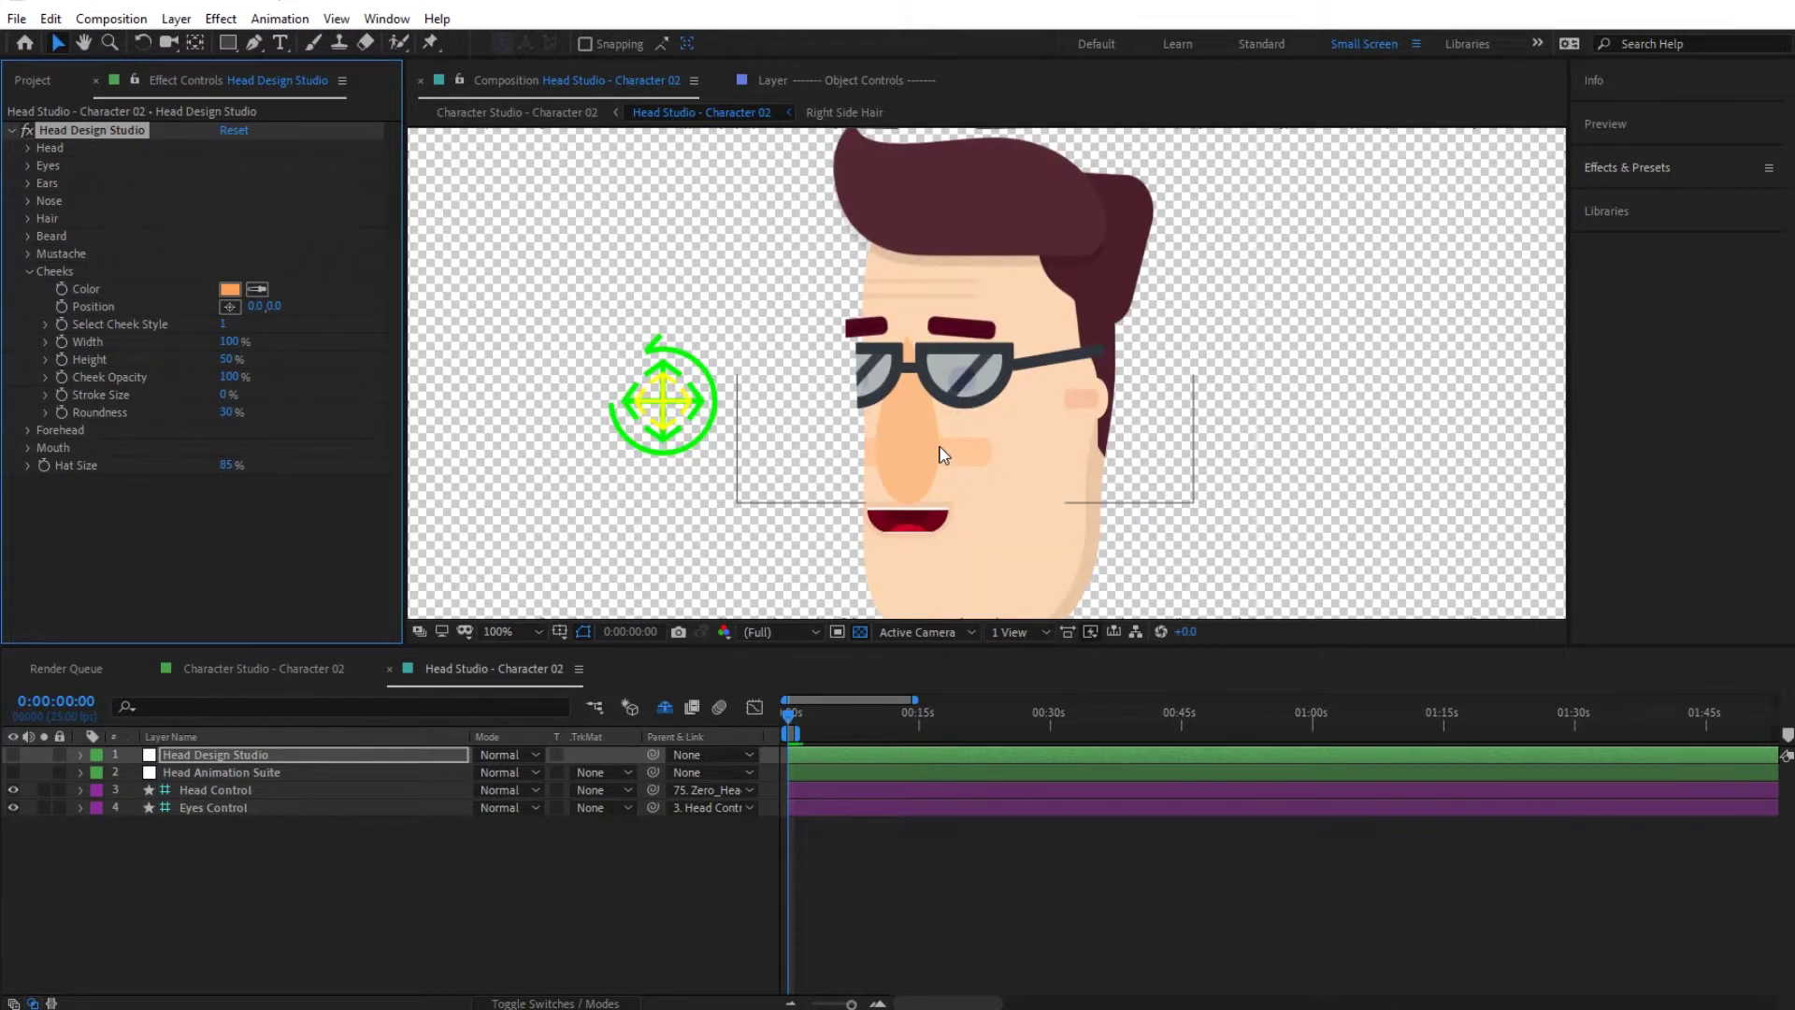
click(227, 327)
text(2)
key(Return)
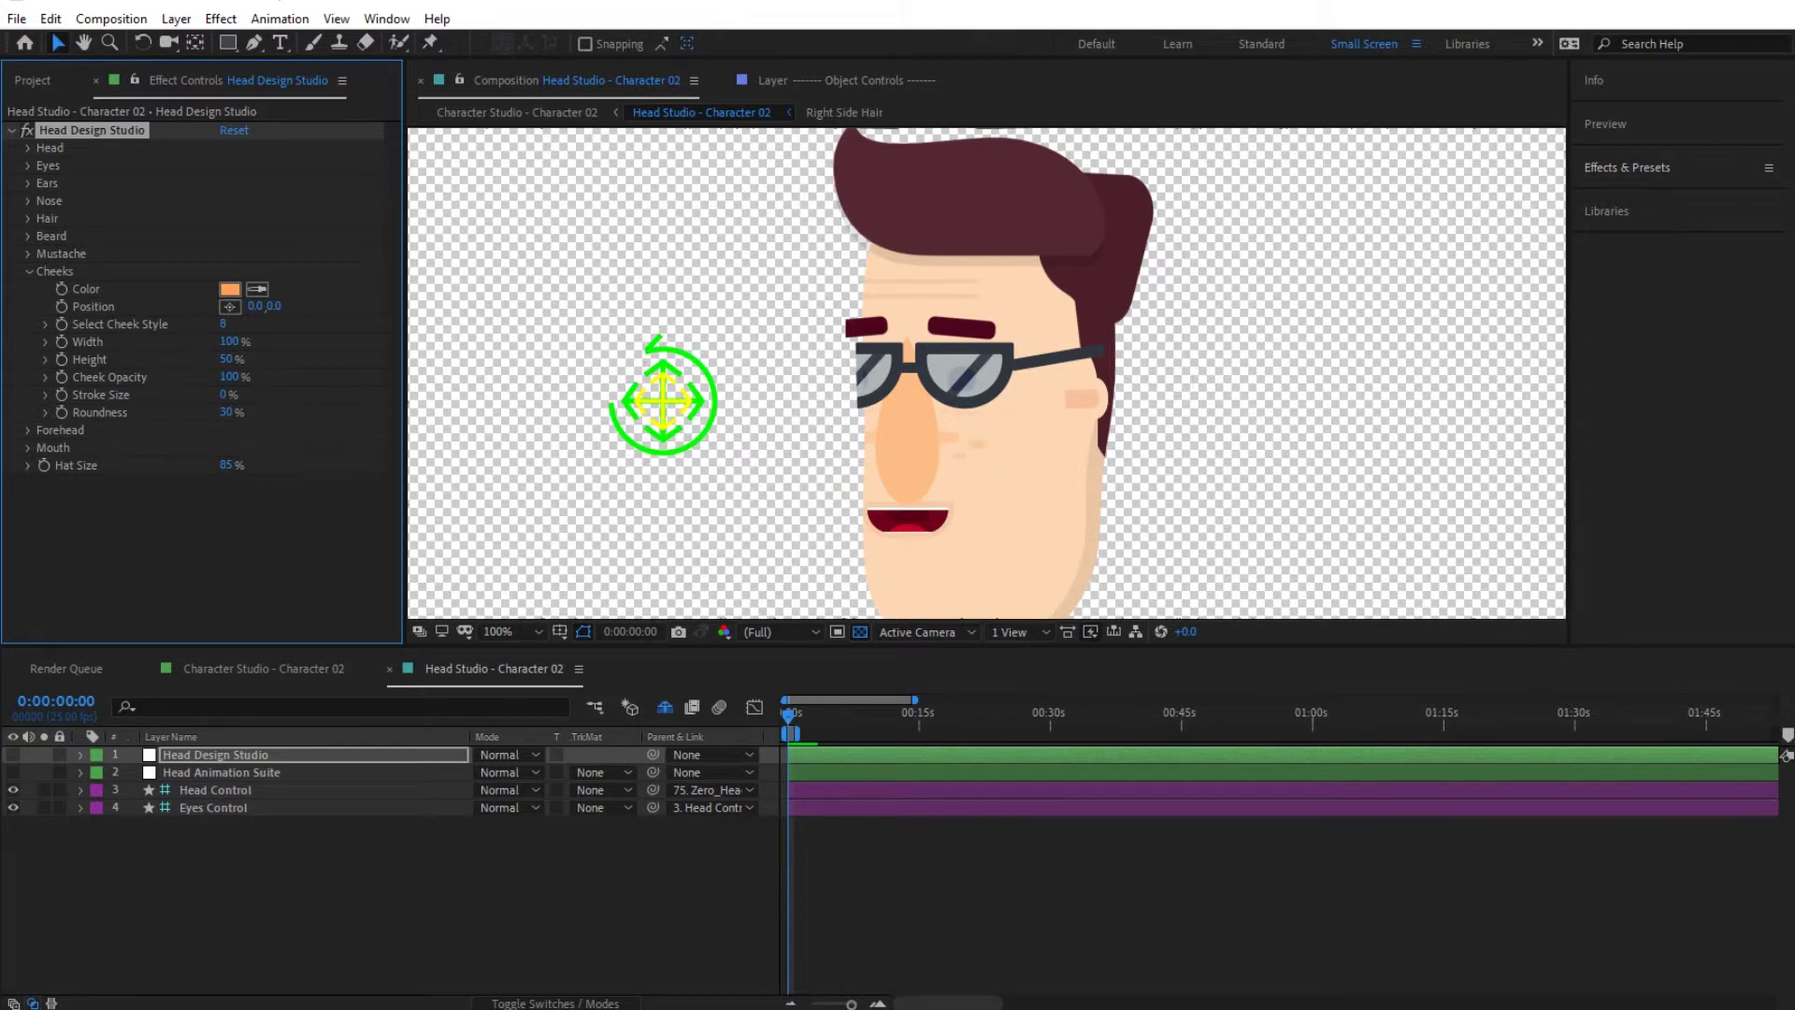
Set the cheek marks' width to 50% and their height to 20%
click(232, 342)
text(50)
key(Return)
click(225, 359)
text(20)
key(Return)
click(29, 272)
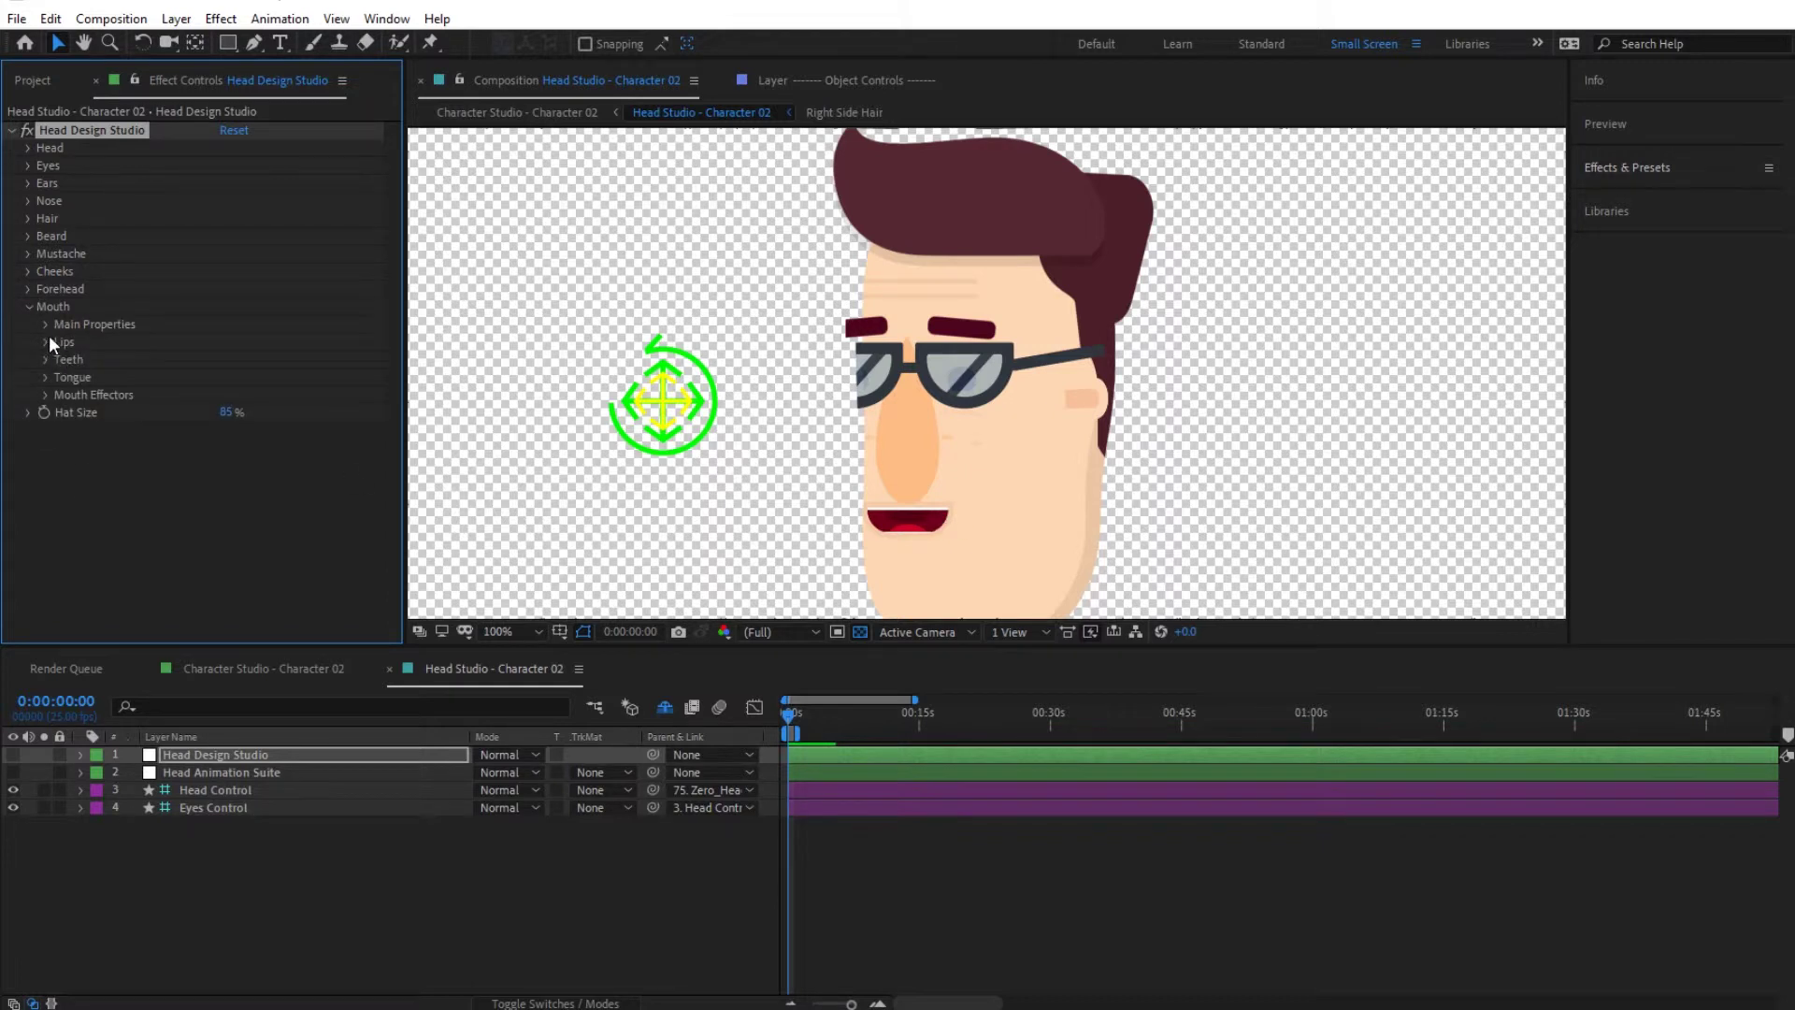
Set the size of the mouth's lips to 0% so the character has no visible lips
click(46, 342)
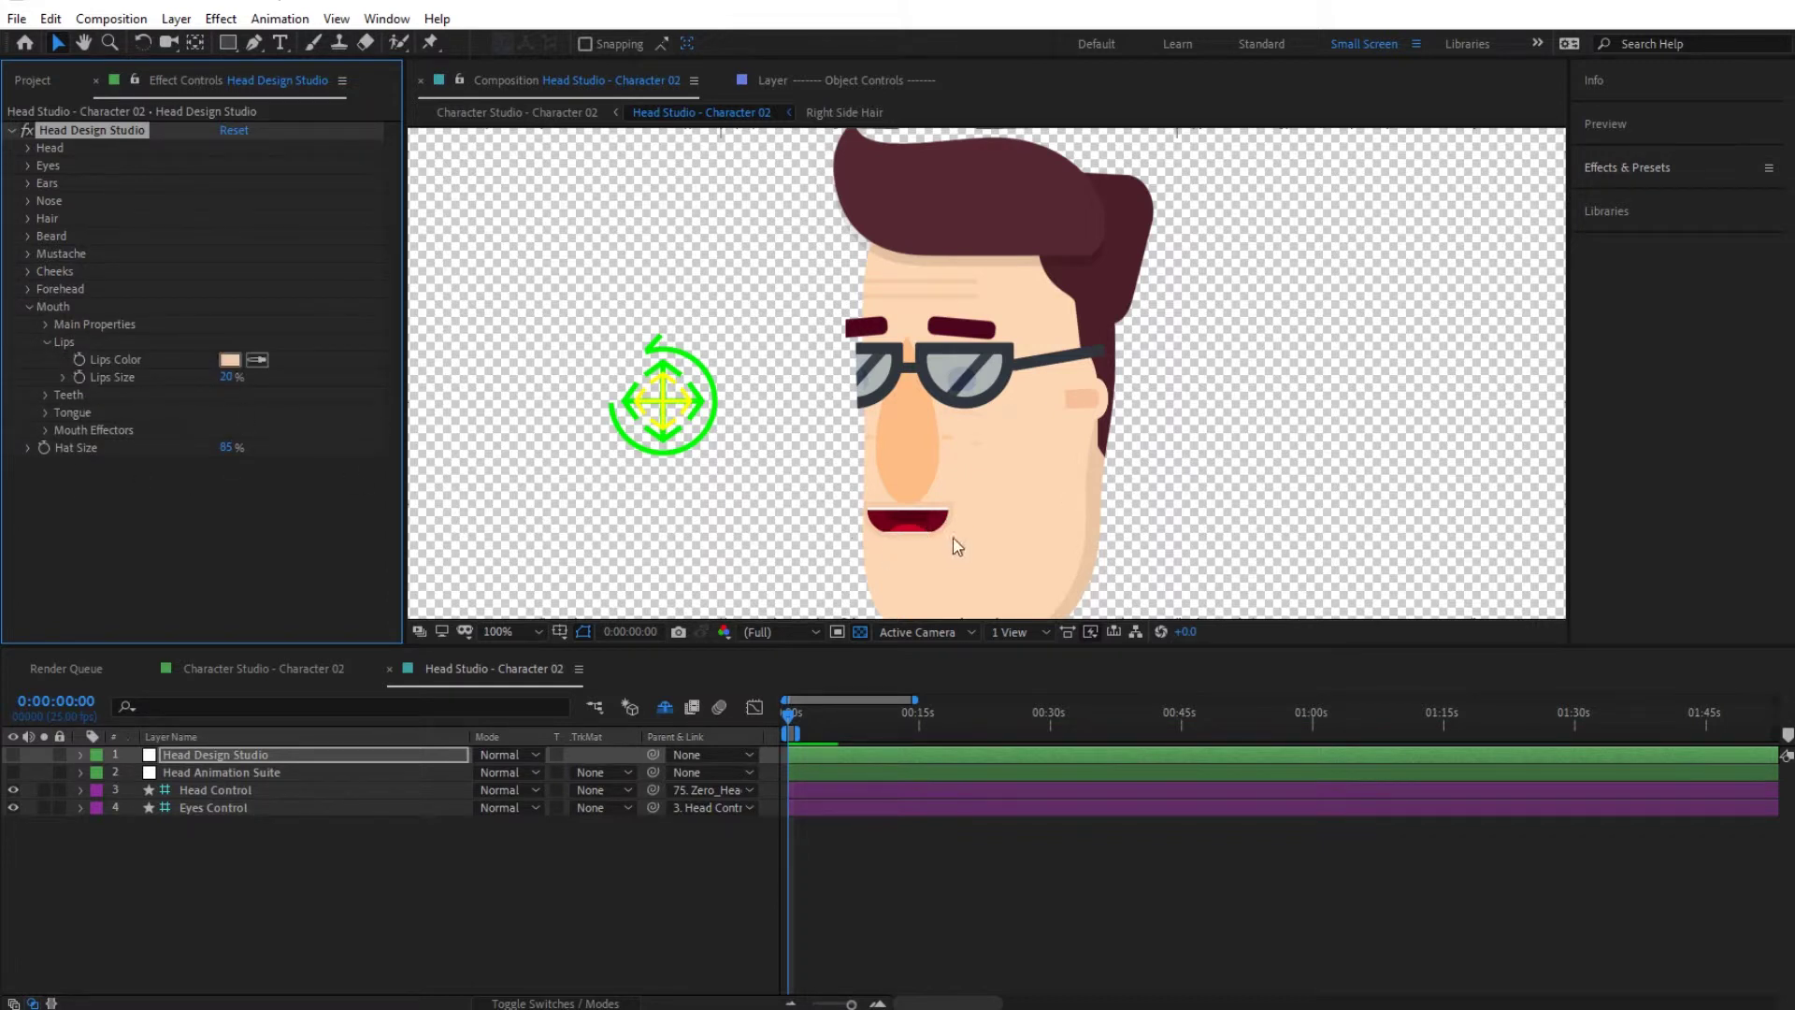
click(227, 378)
text(0)
key(Return)
drag(230, 384, 1071, 540)
click(230, 378)
text(0)
key(Return)
click(43, 340)
click(32, 305)
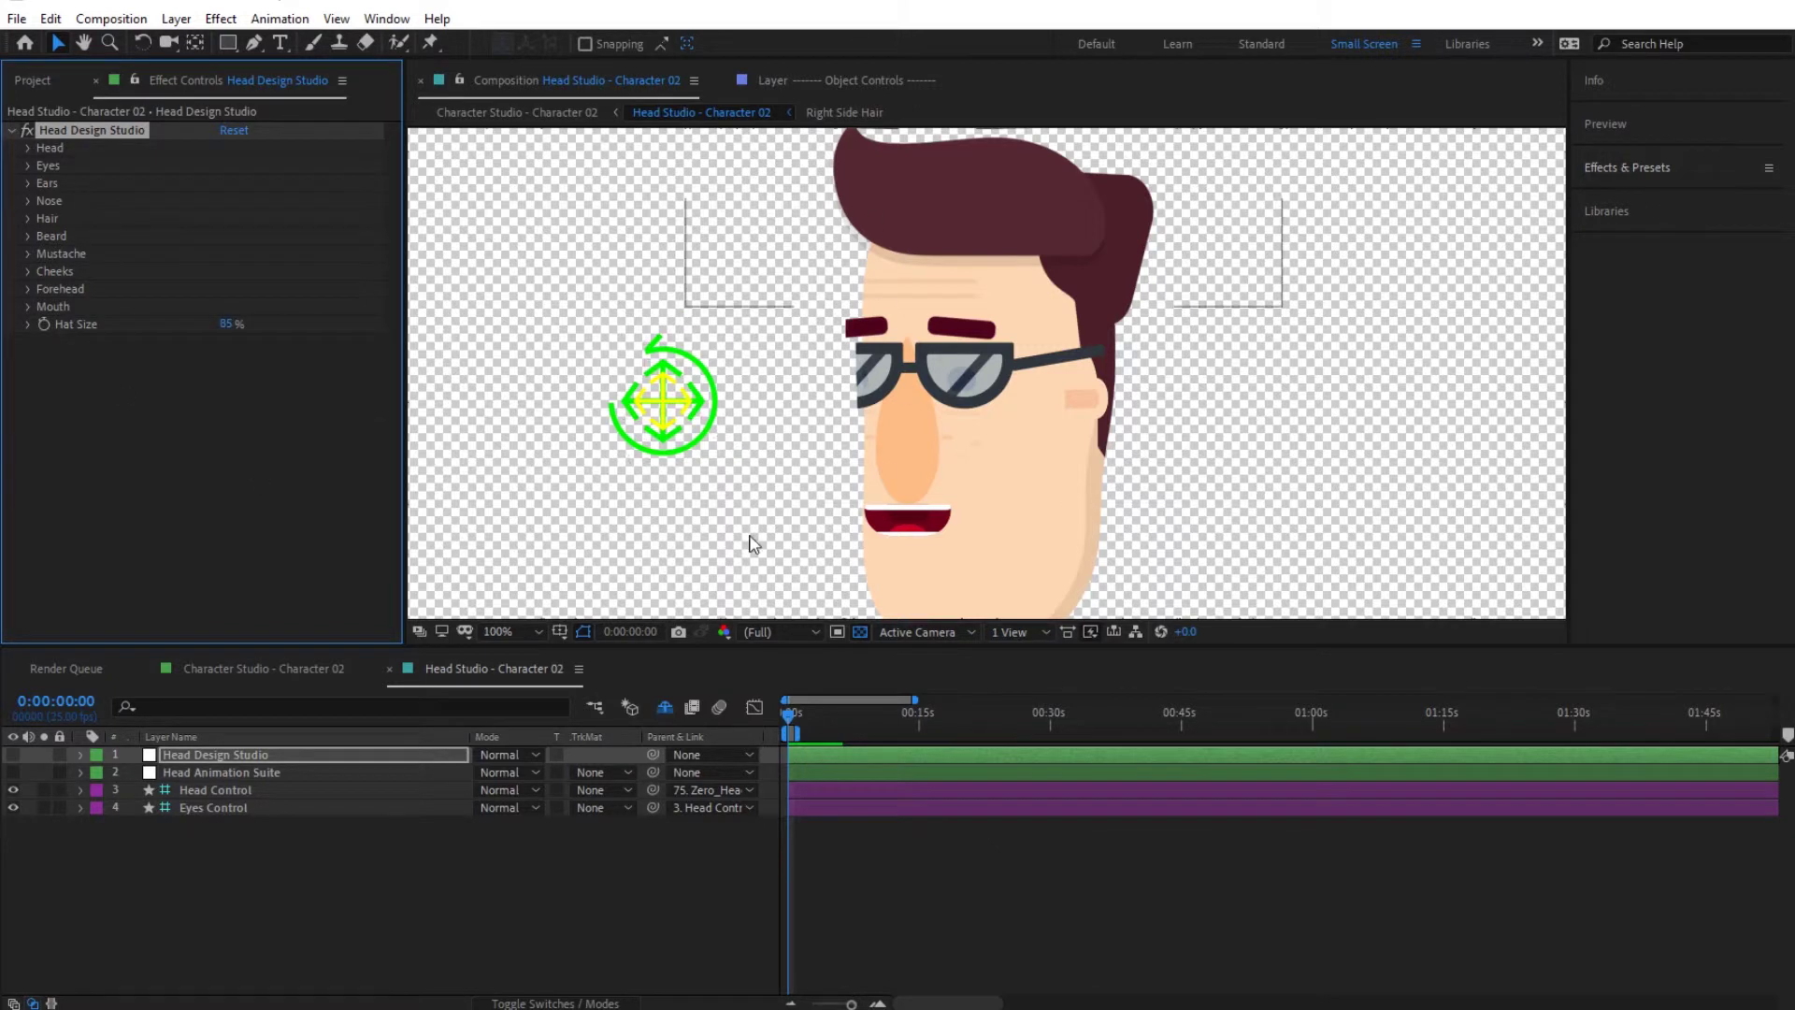
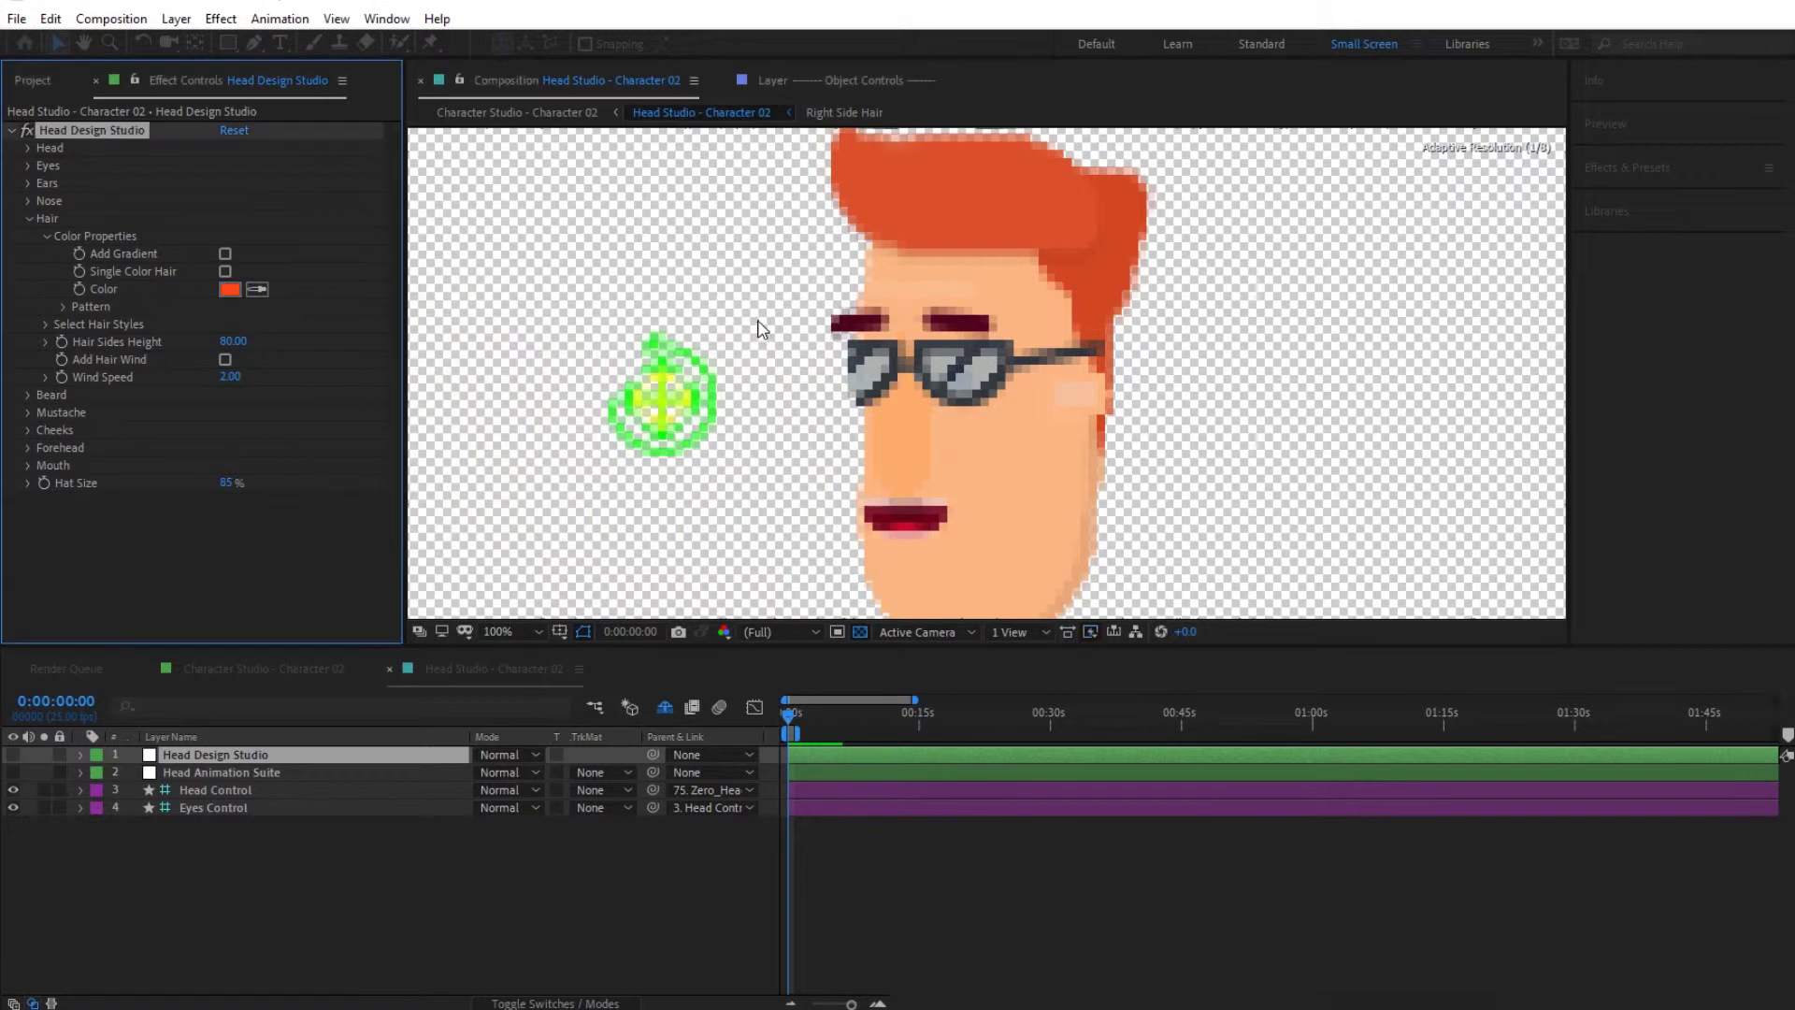
Close the hair settings and change the eyebrow color to hex FF4614
click(44, 236)
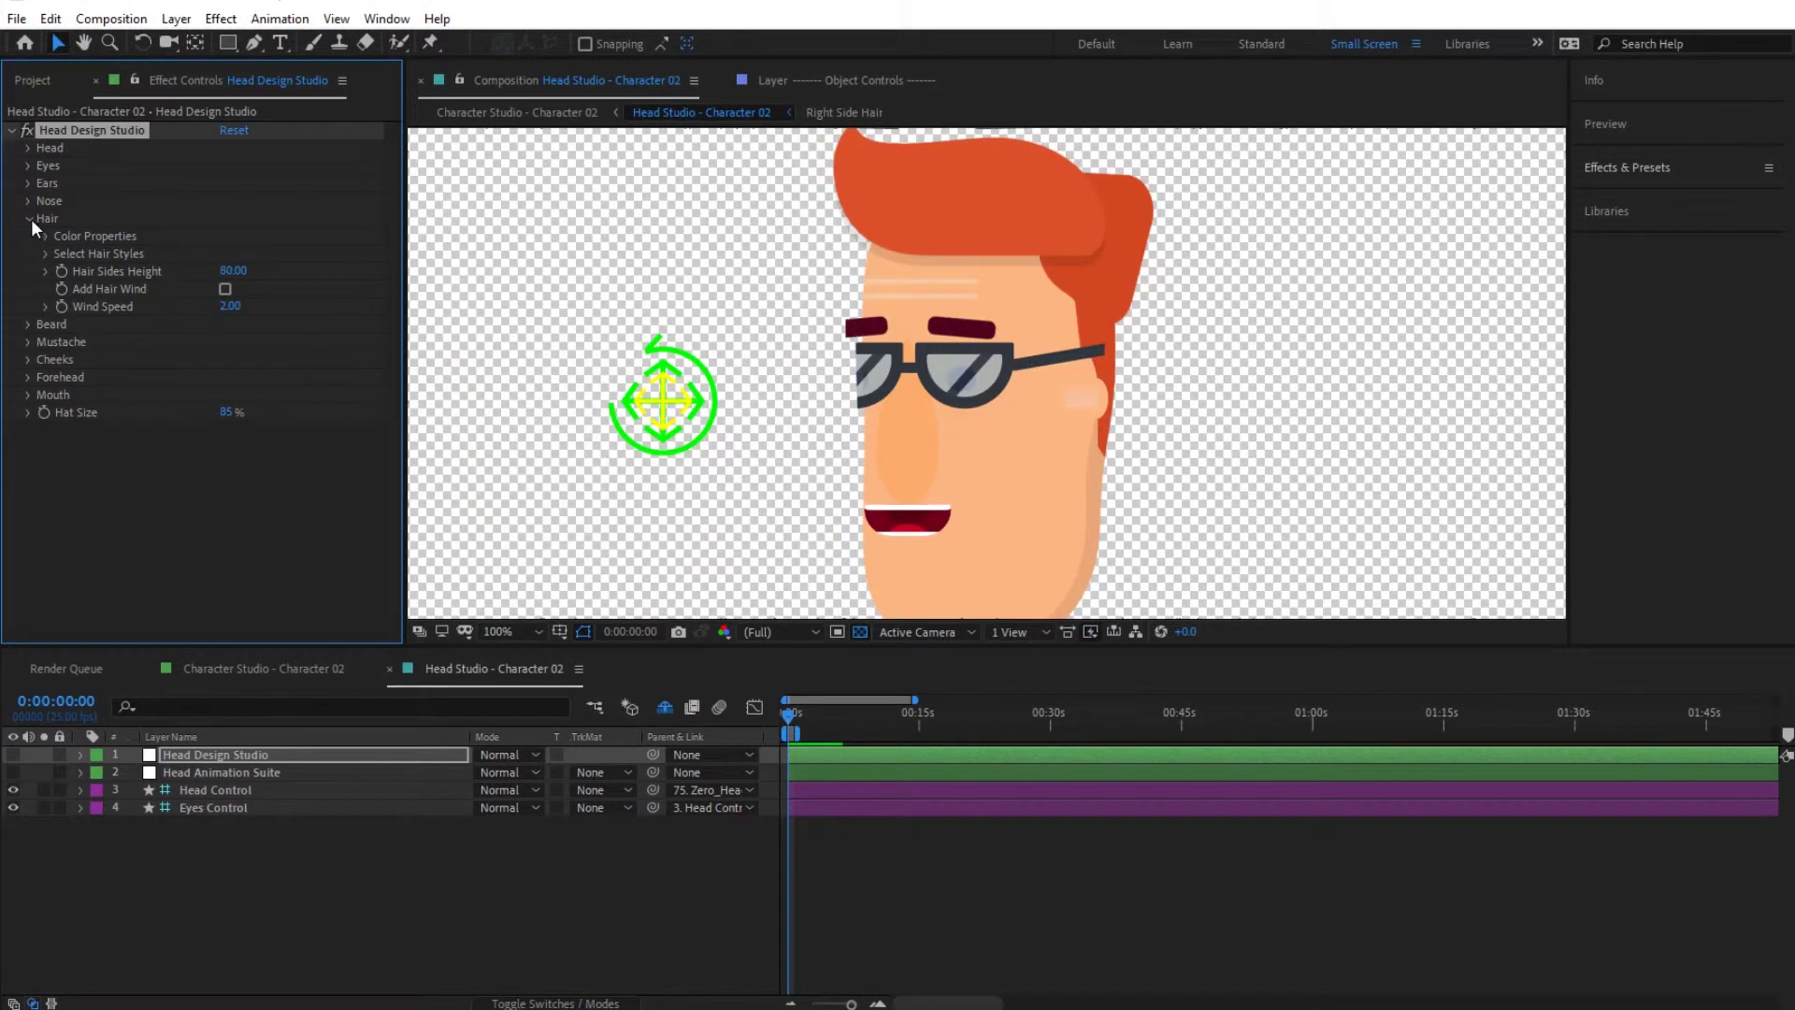
click(29, 218)
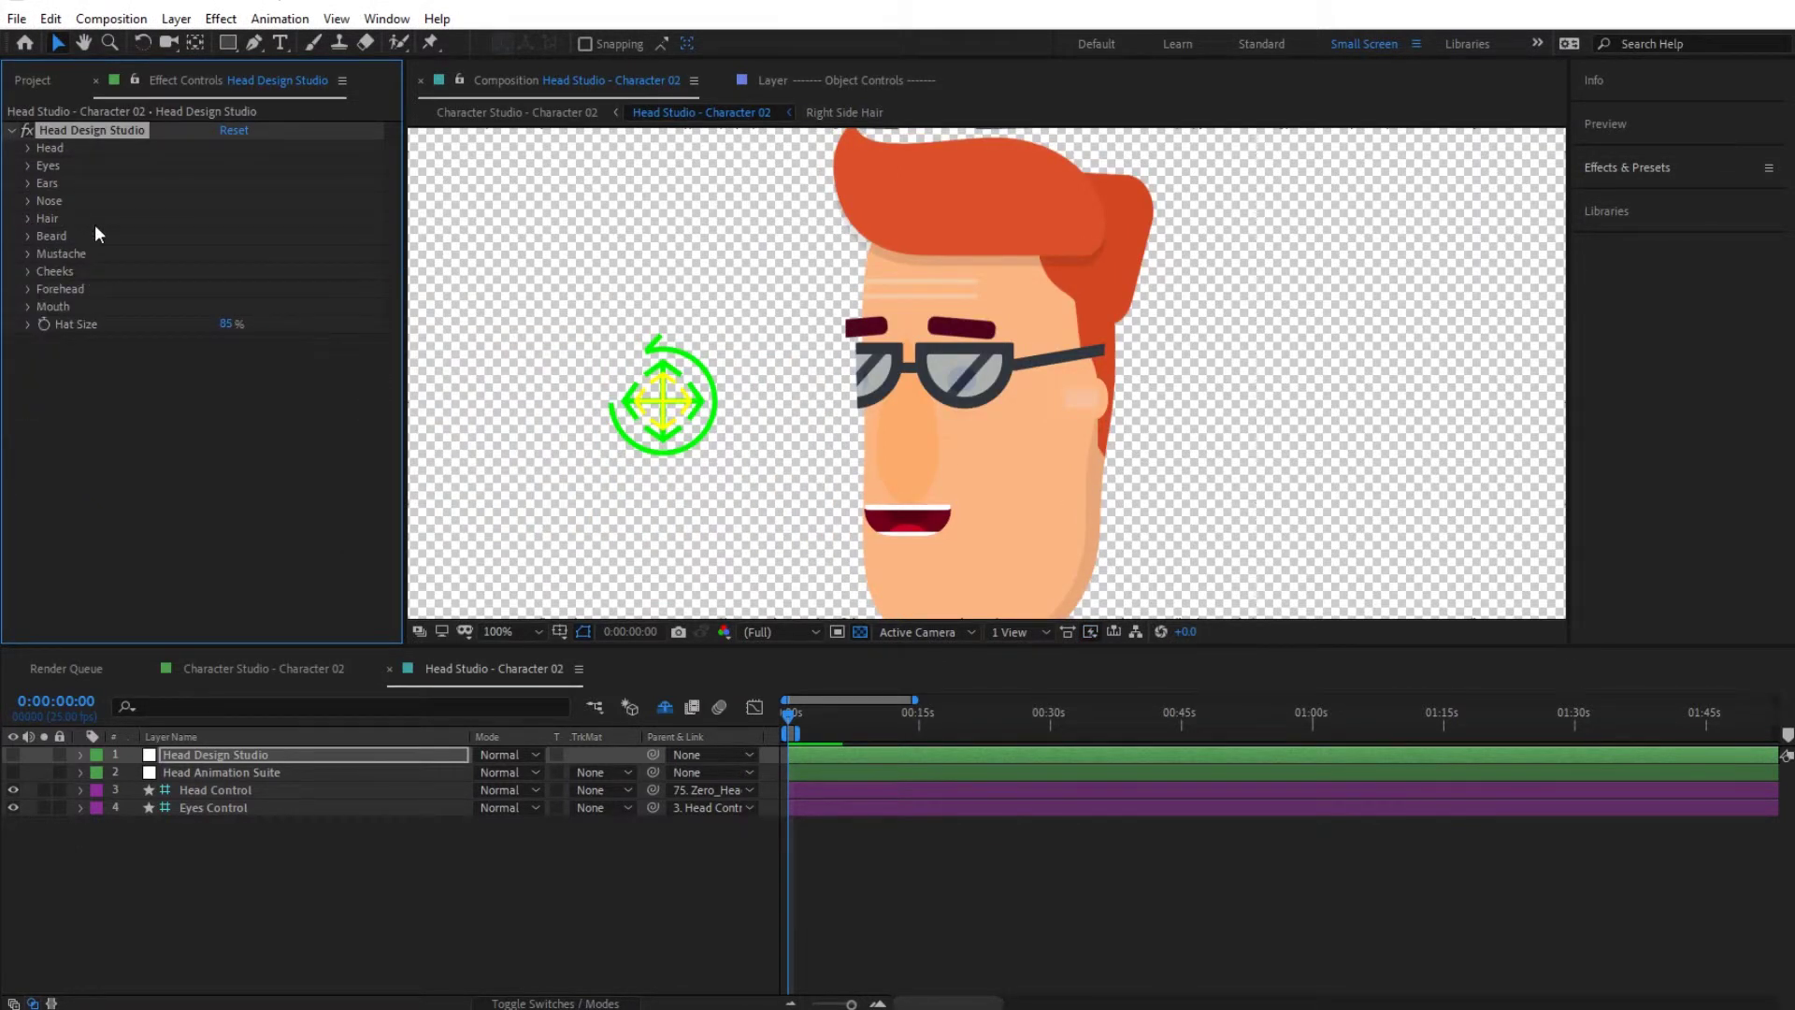
click(28, 167)
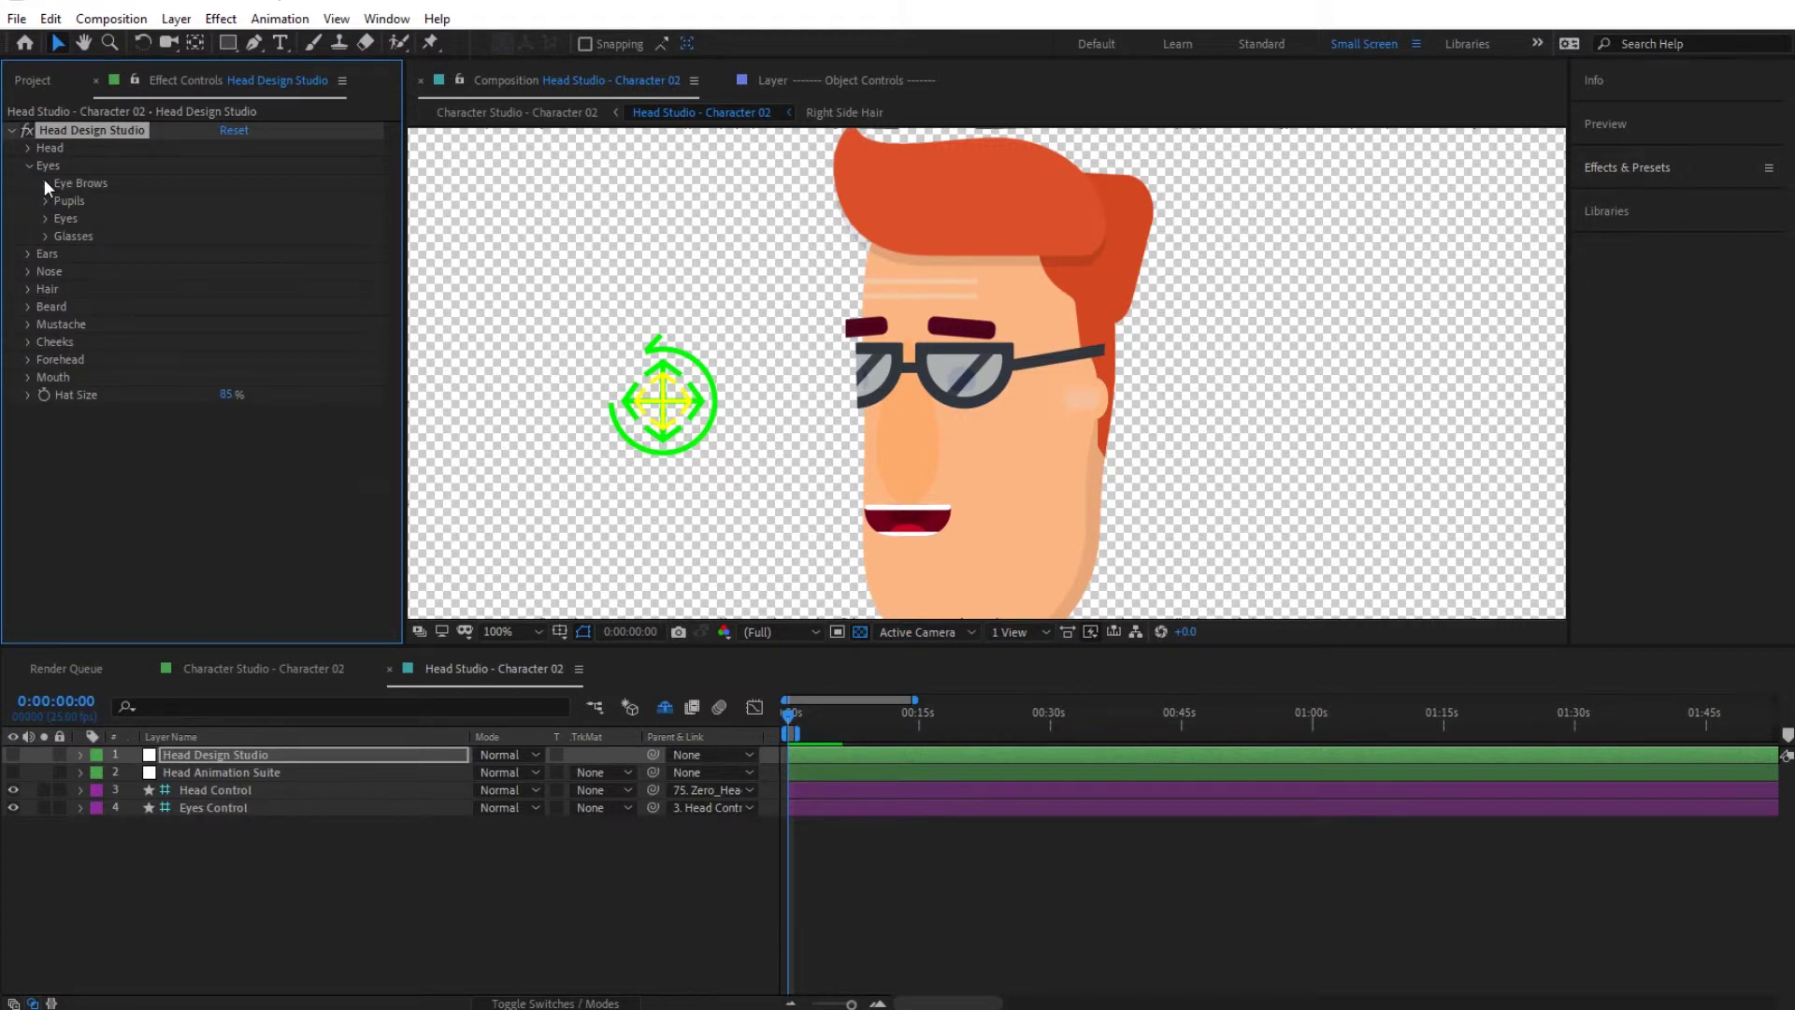
click(45, 184)
click(229, 201)
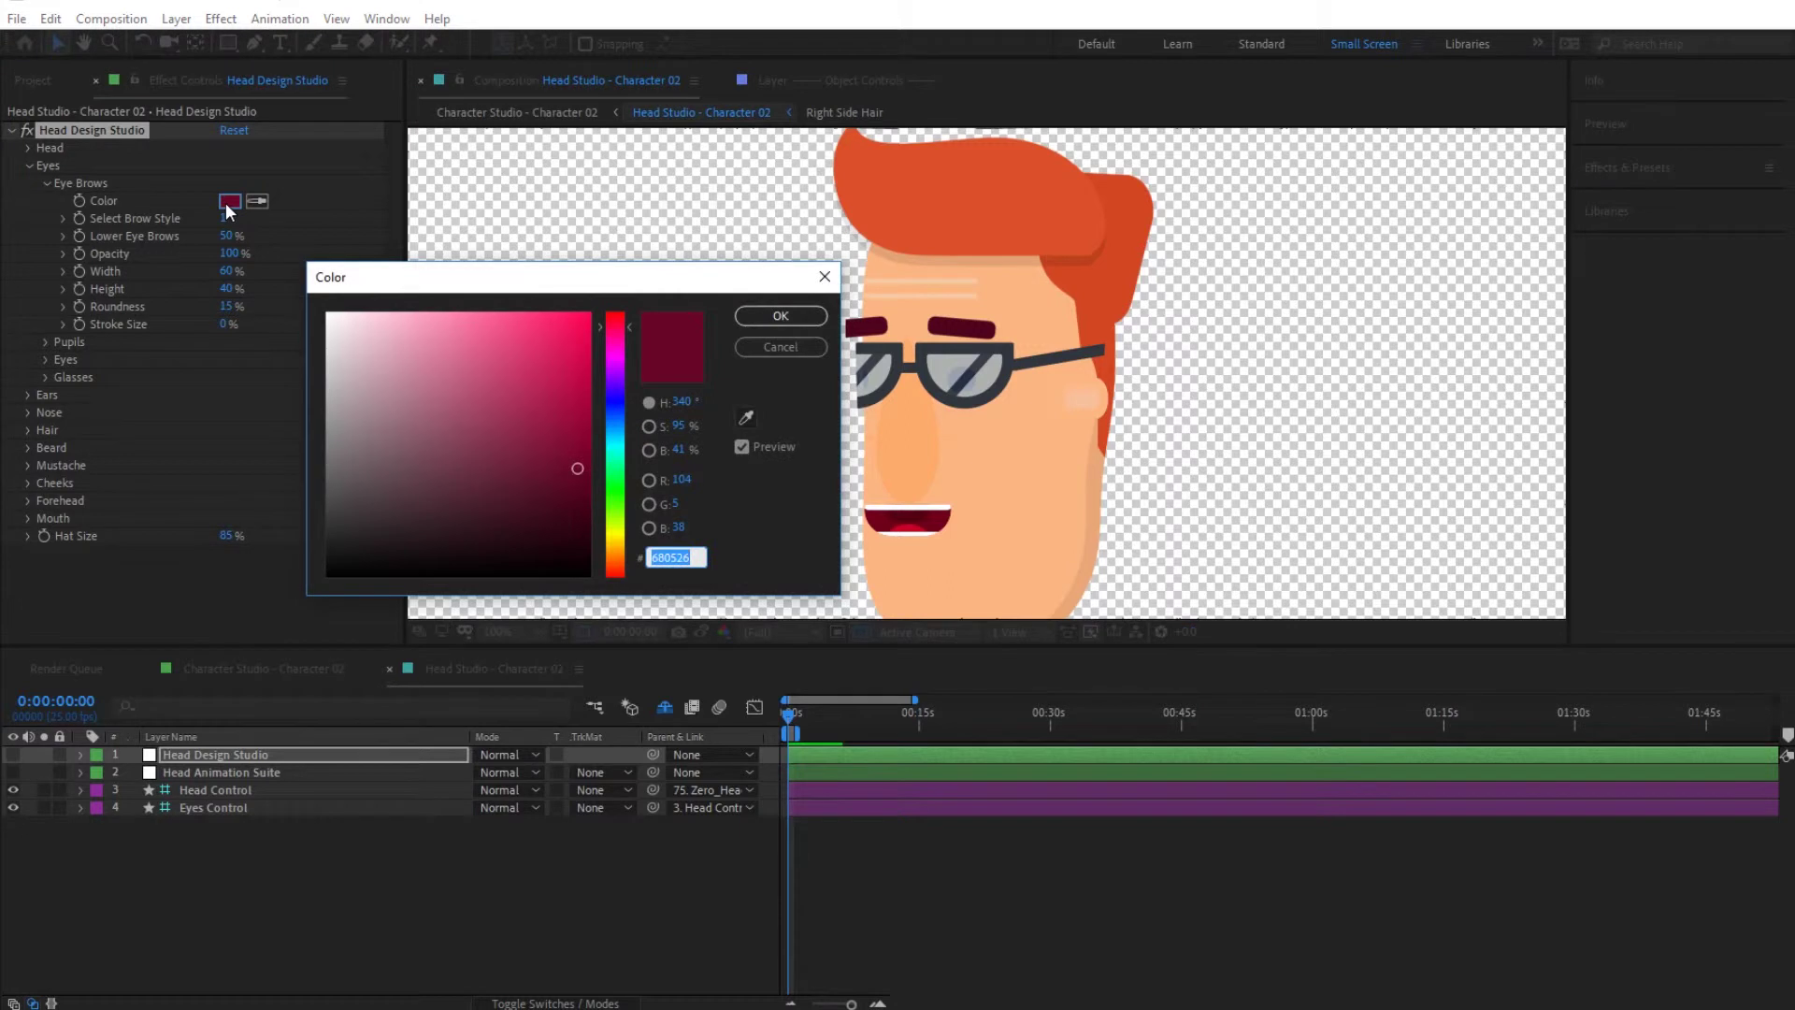
text(FF4614)
click(781, 316)
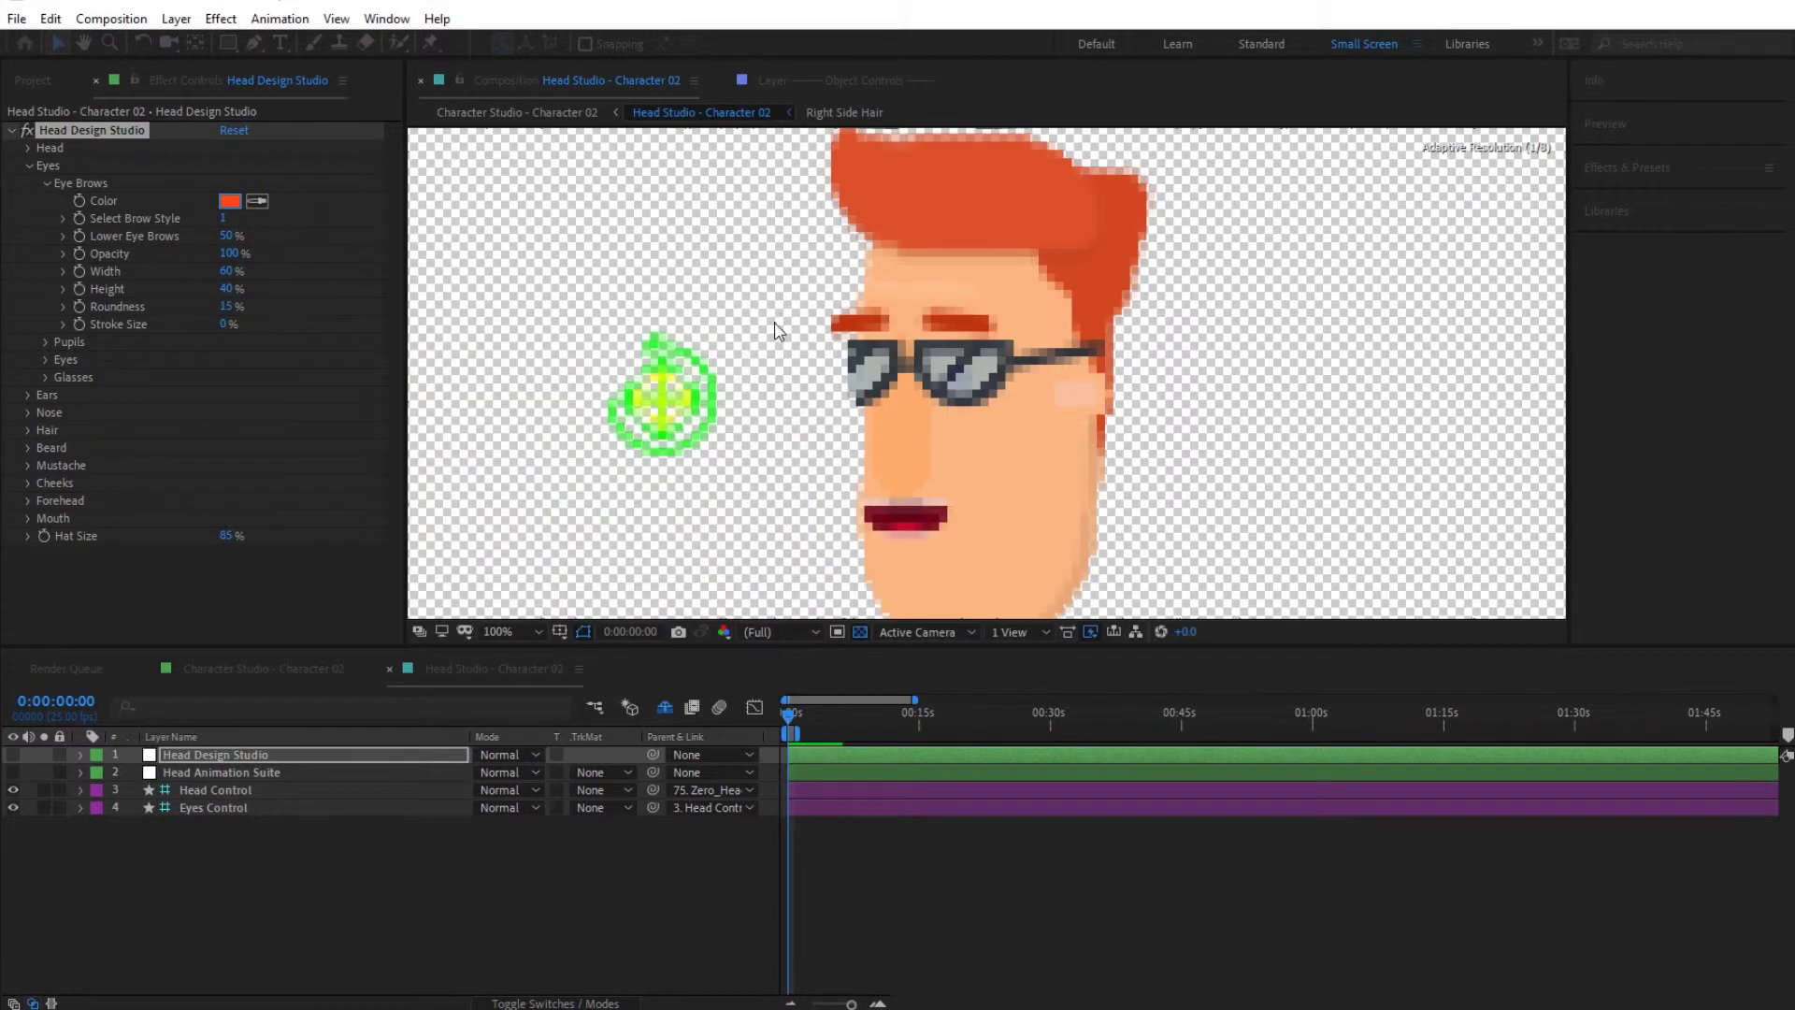
click(44, 183)
click(29, 166)
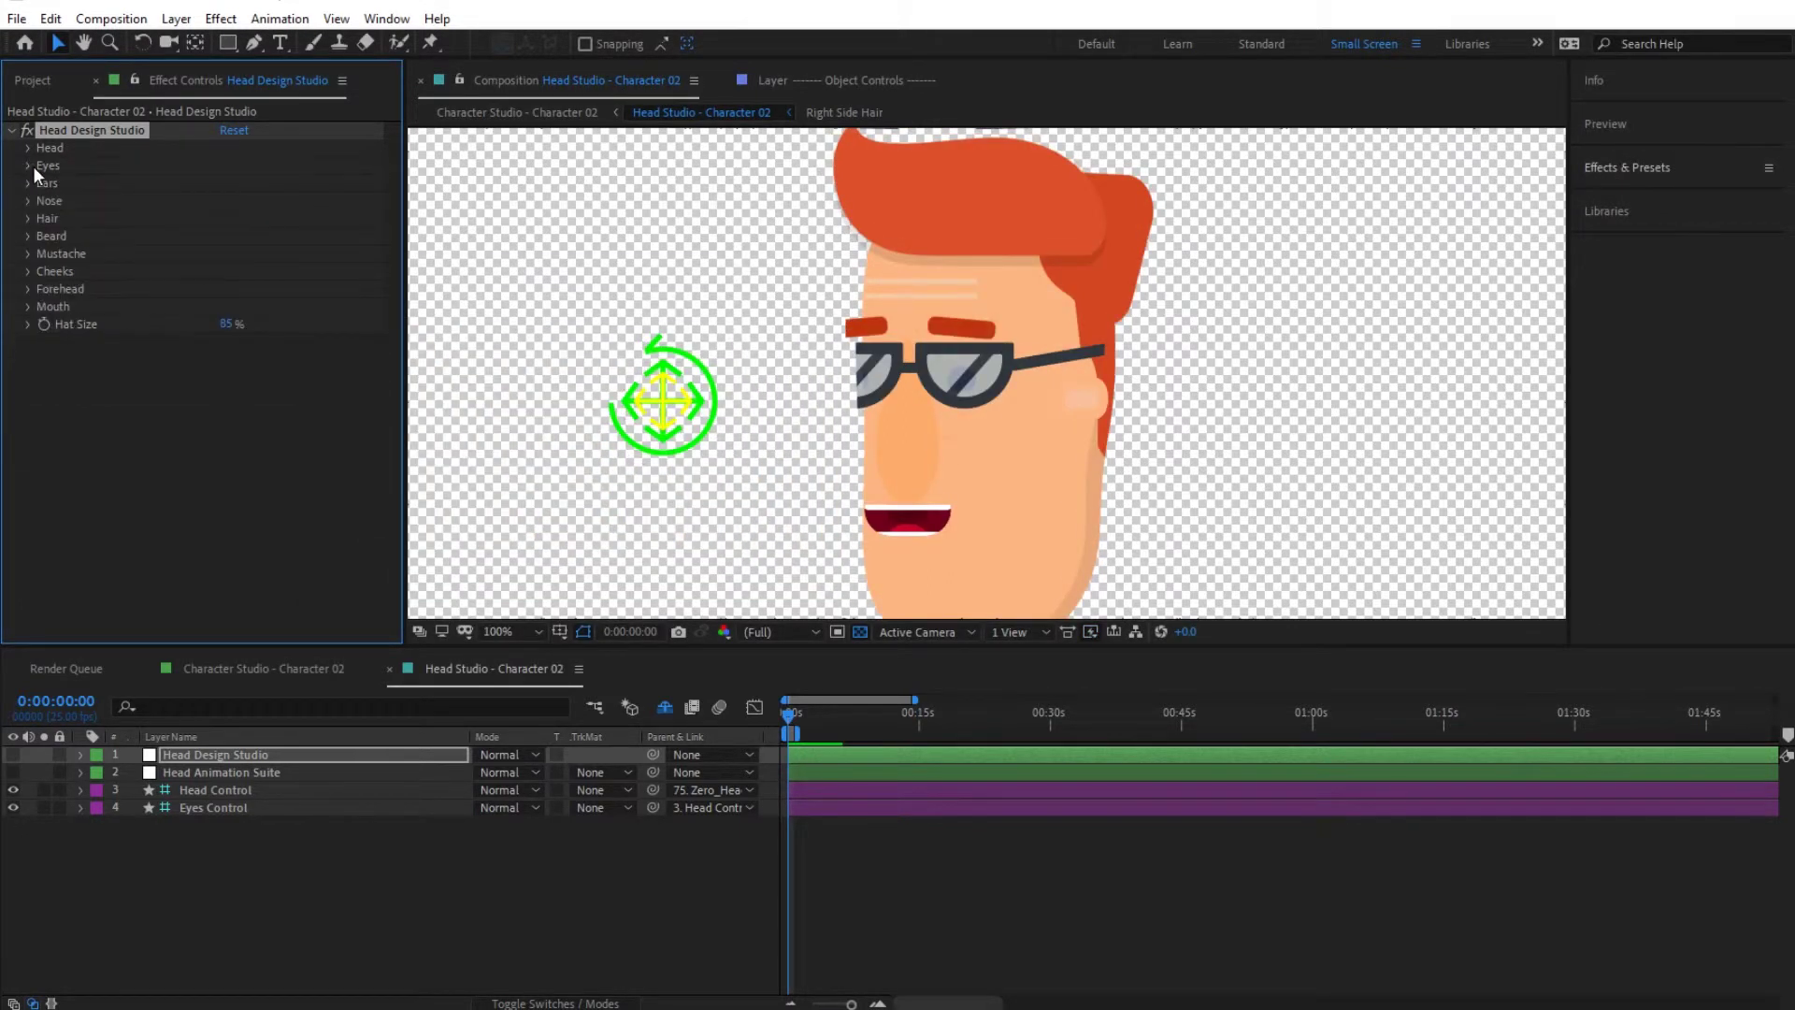
Change the color in the character's ear properties to hex FF4614
click(28, 182)
click(44, 200)
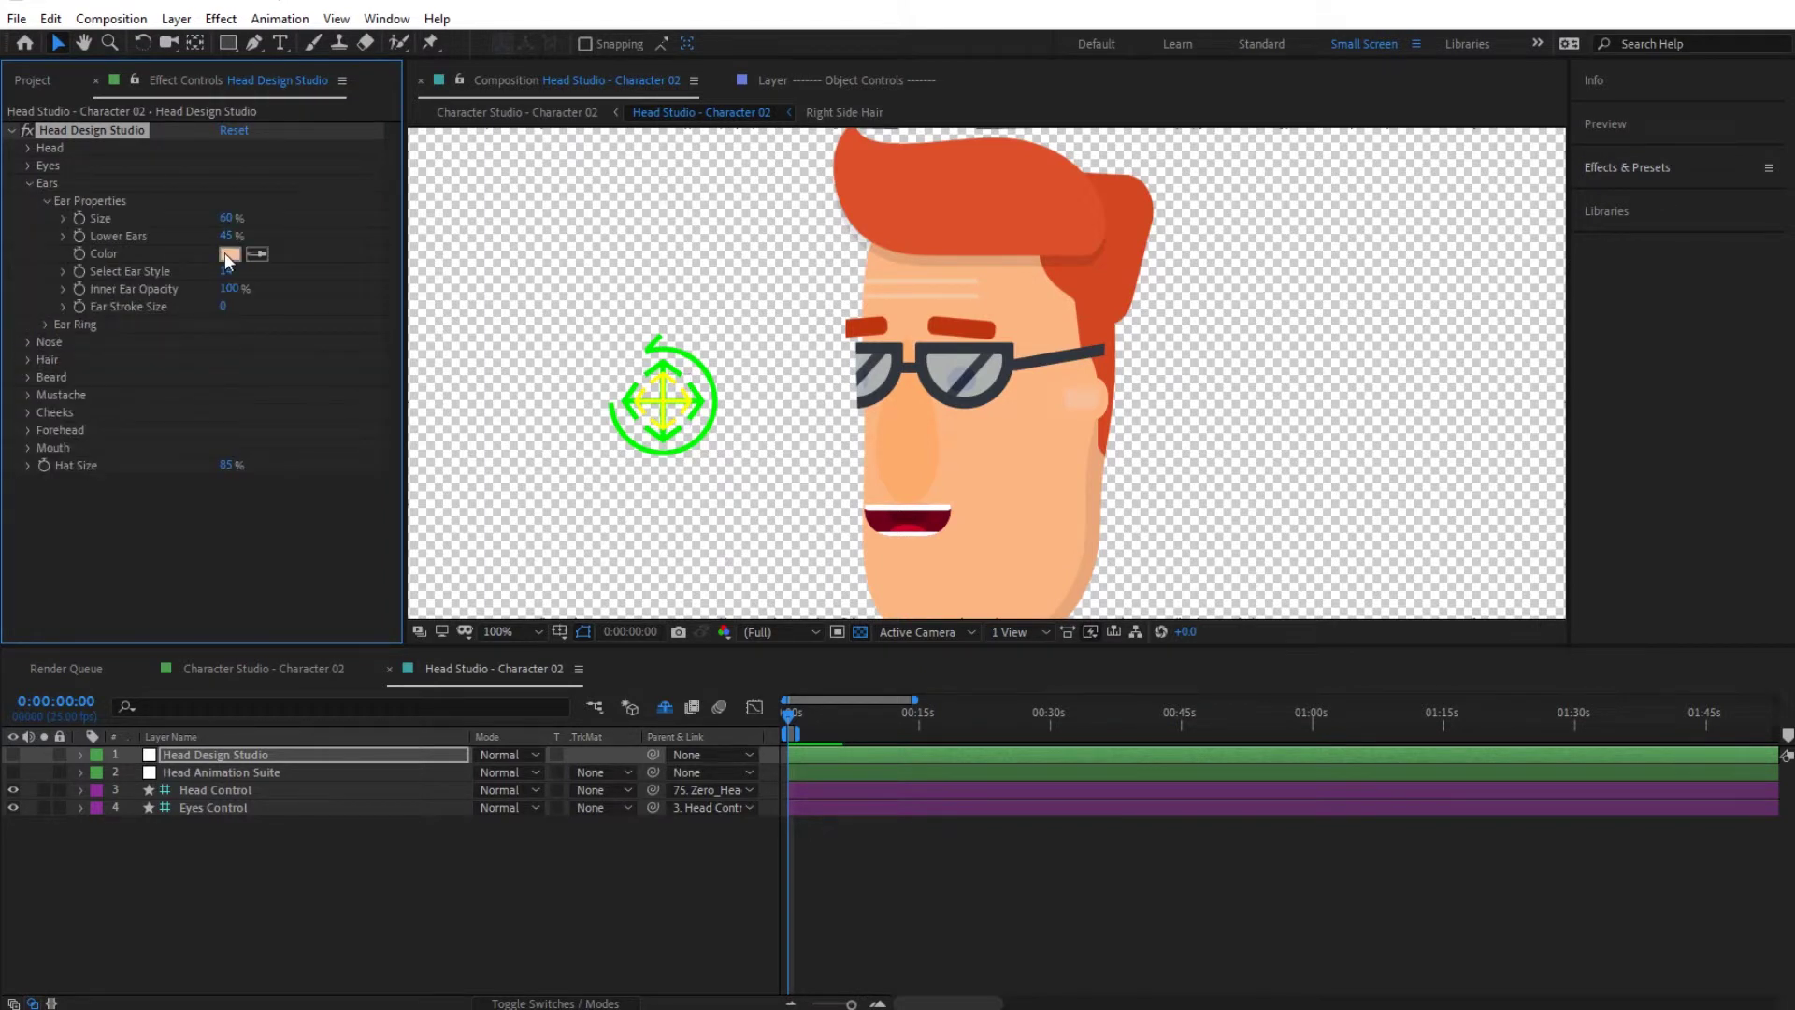
click(228, 253)
text(FF4614)
click(781, 315)
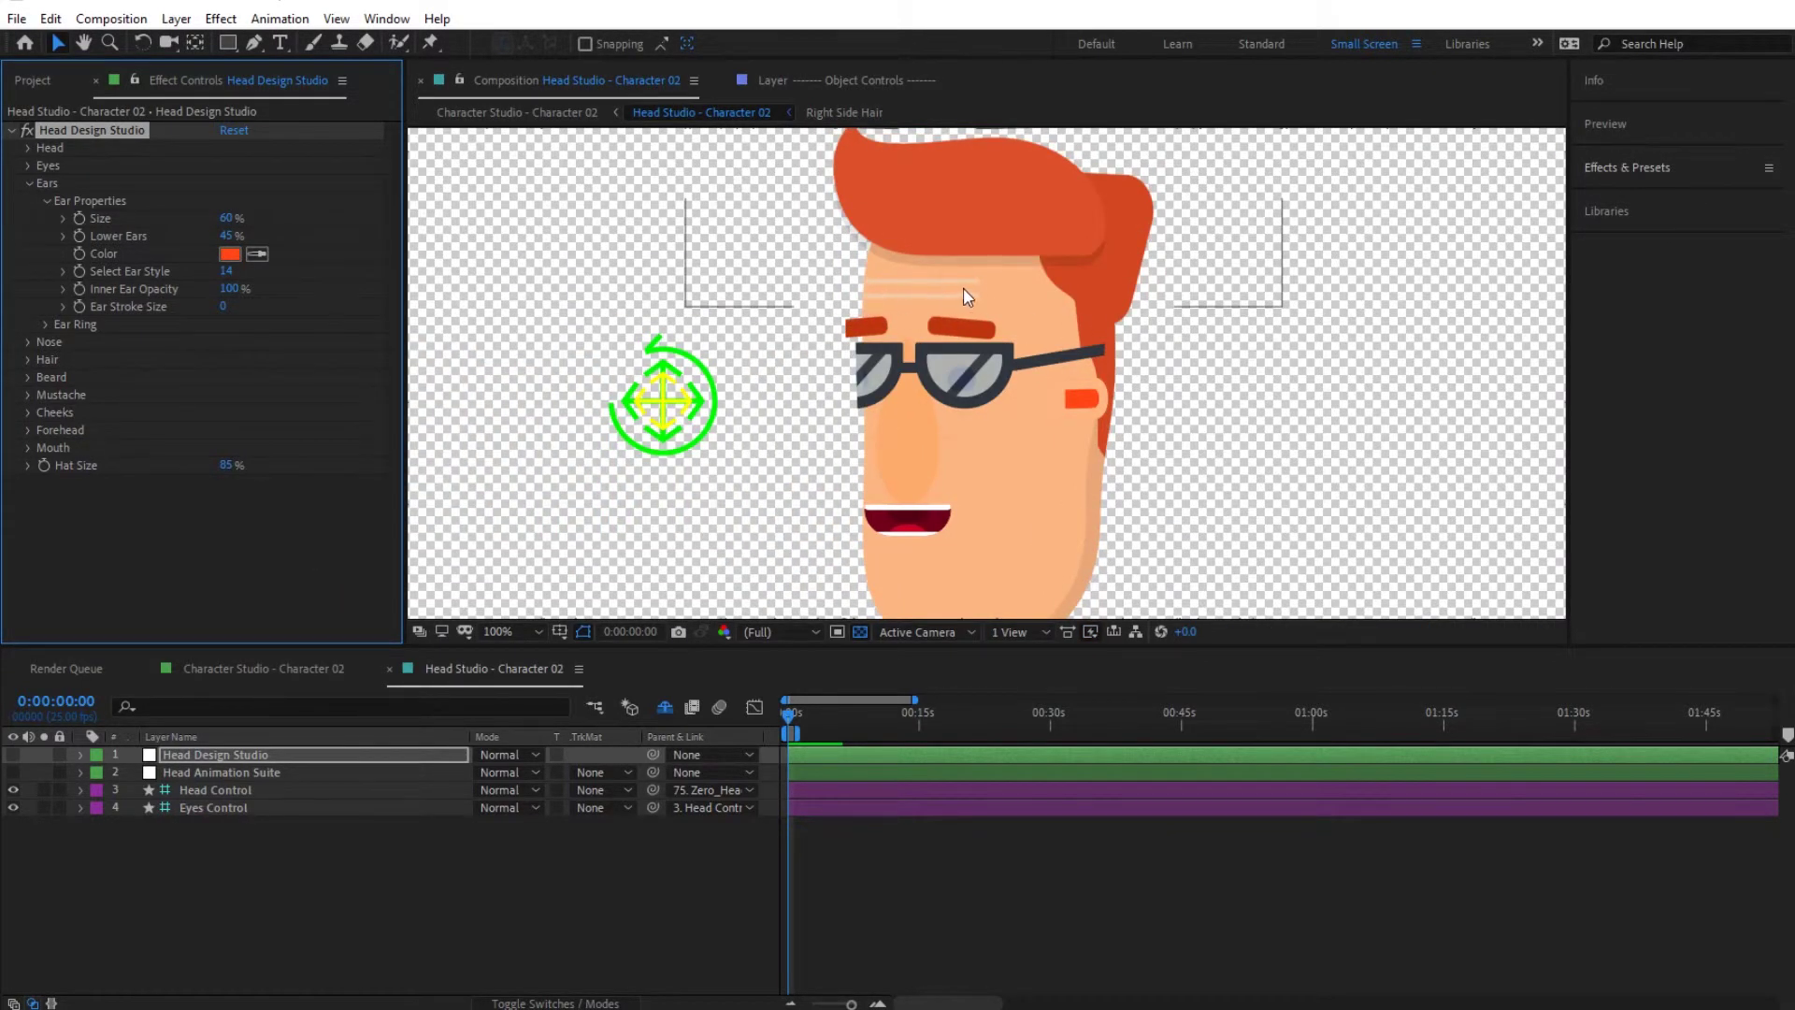
click(45, 200)
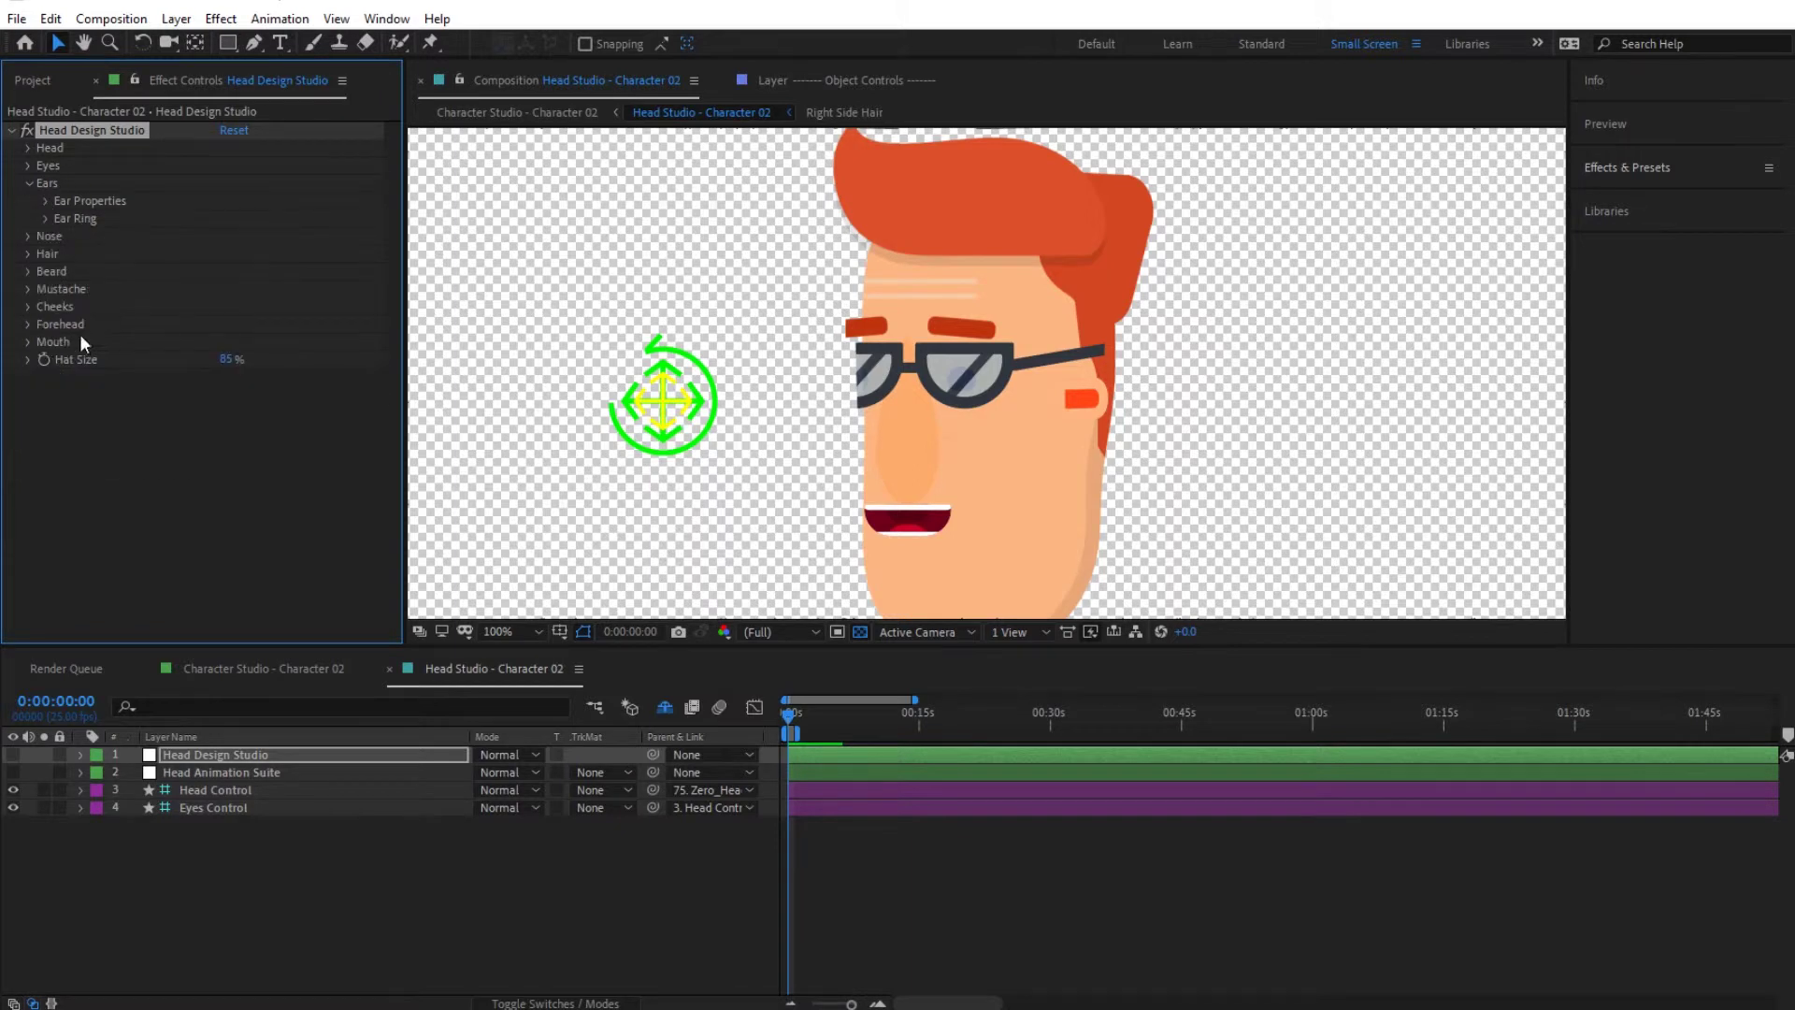
Change the color of the forehead lines to the light orange F89D57
click(27, 324)
click(229, 341)
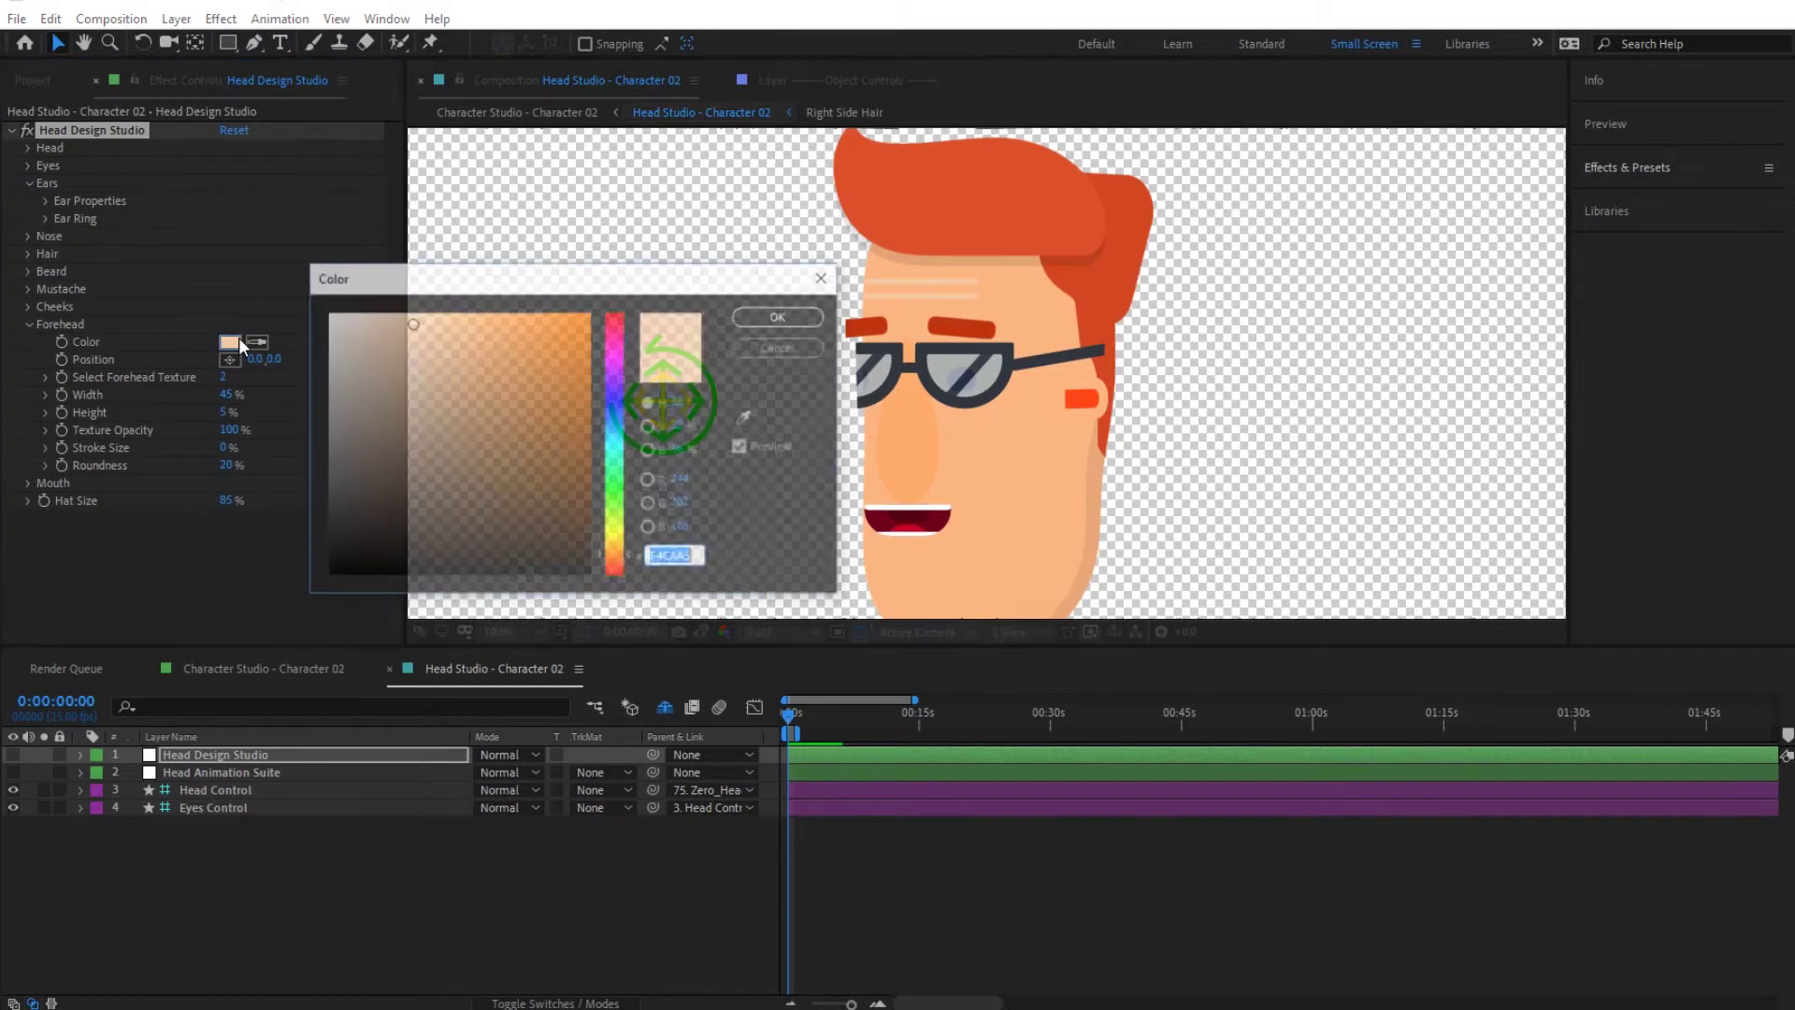
click(747, 418)
click(1029, 374)
click(496, 323)
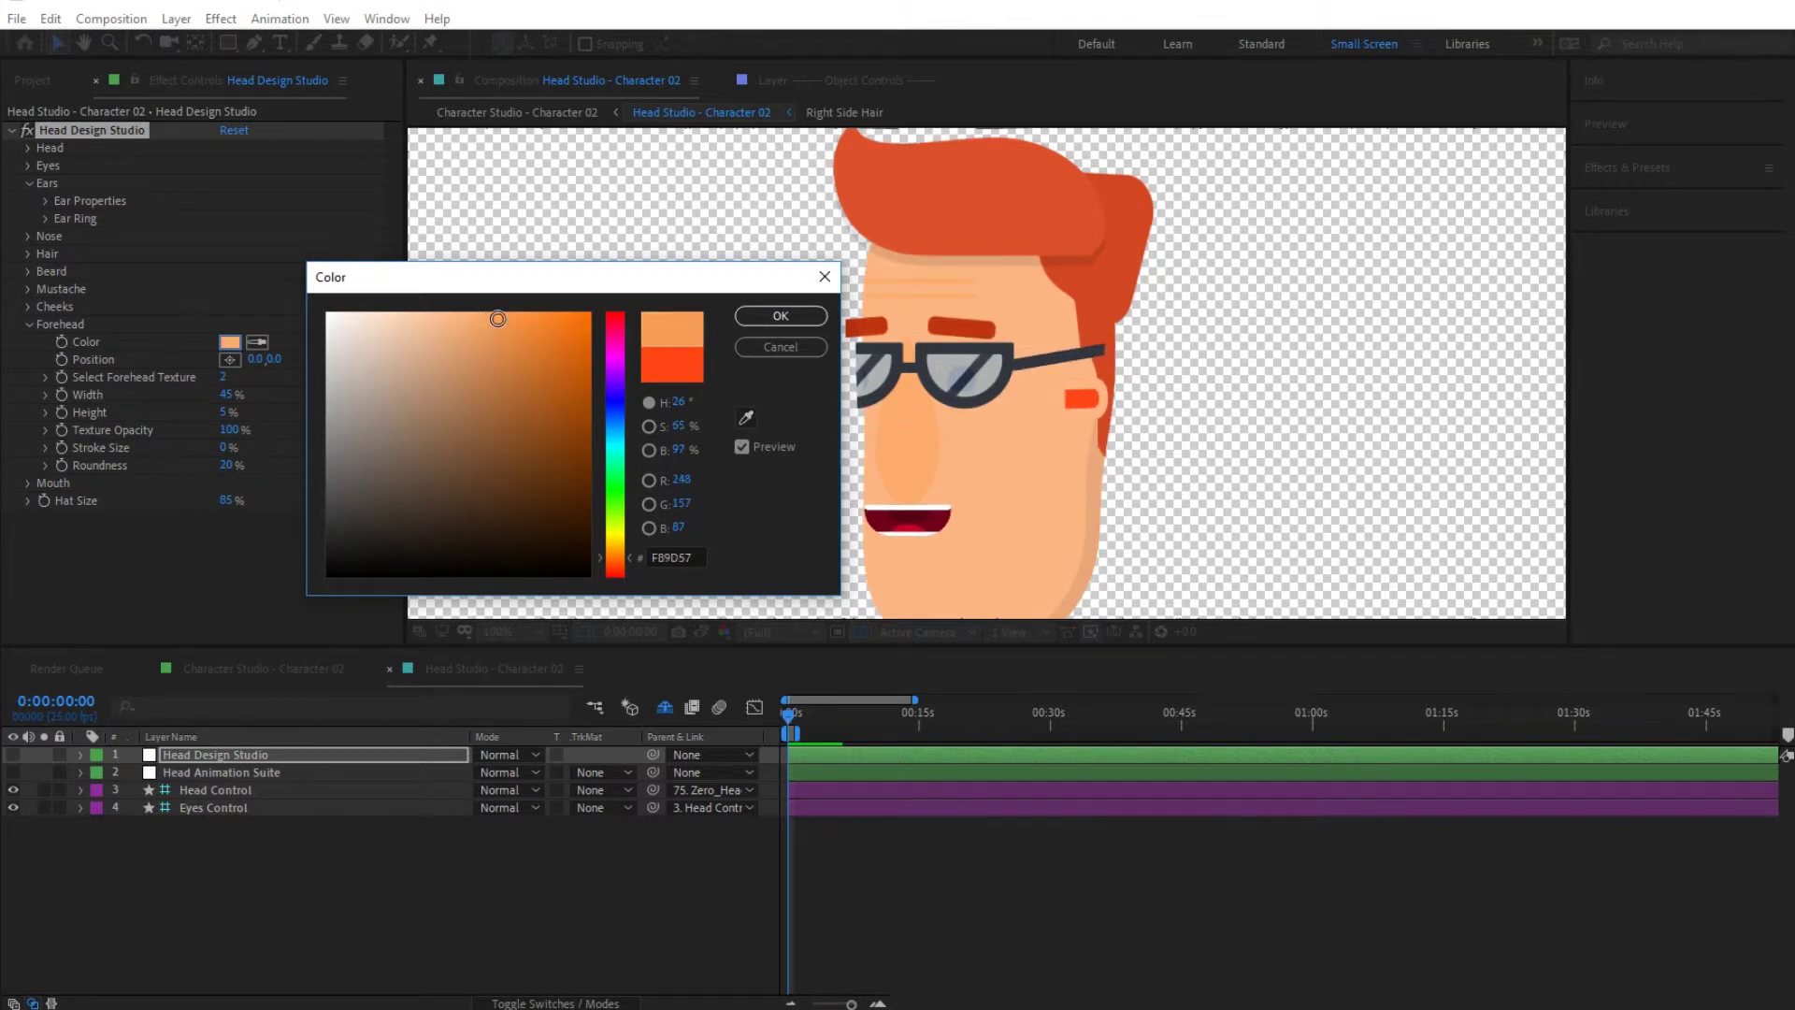
click(755, 318)
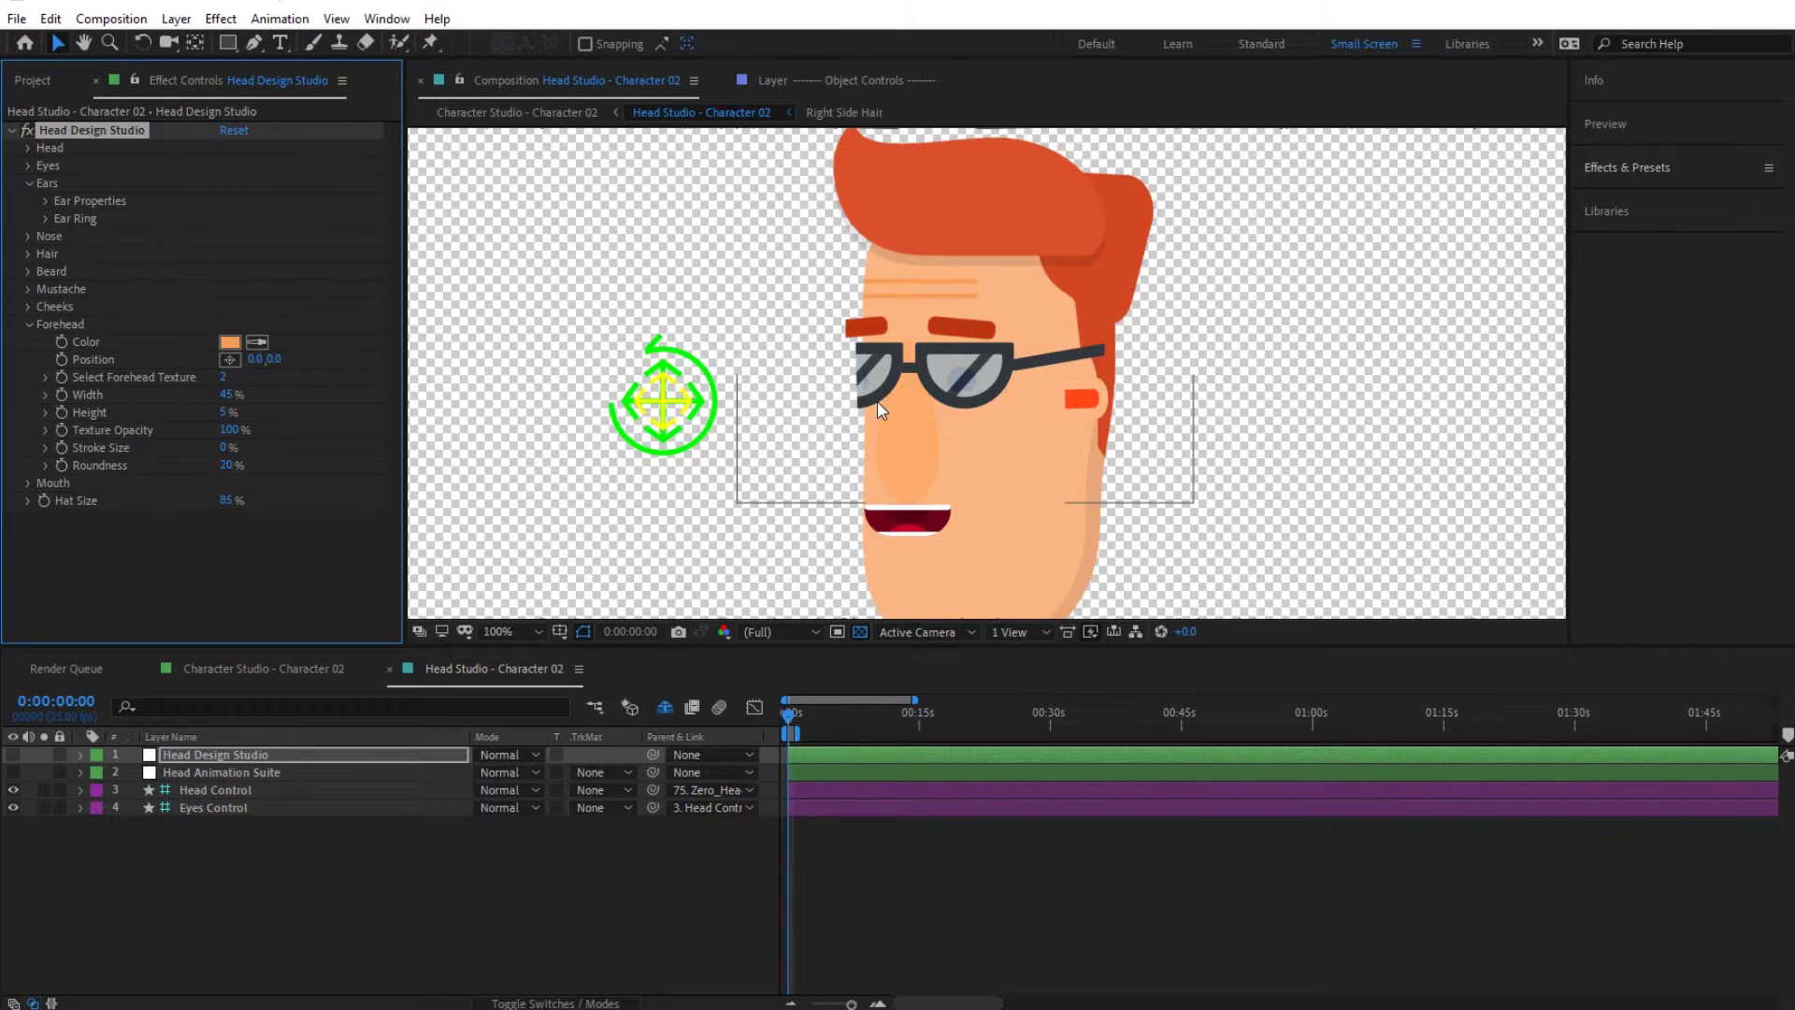
click(28, 324)
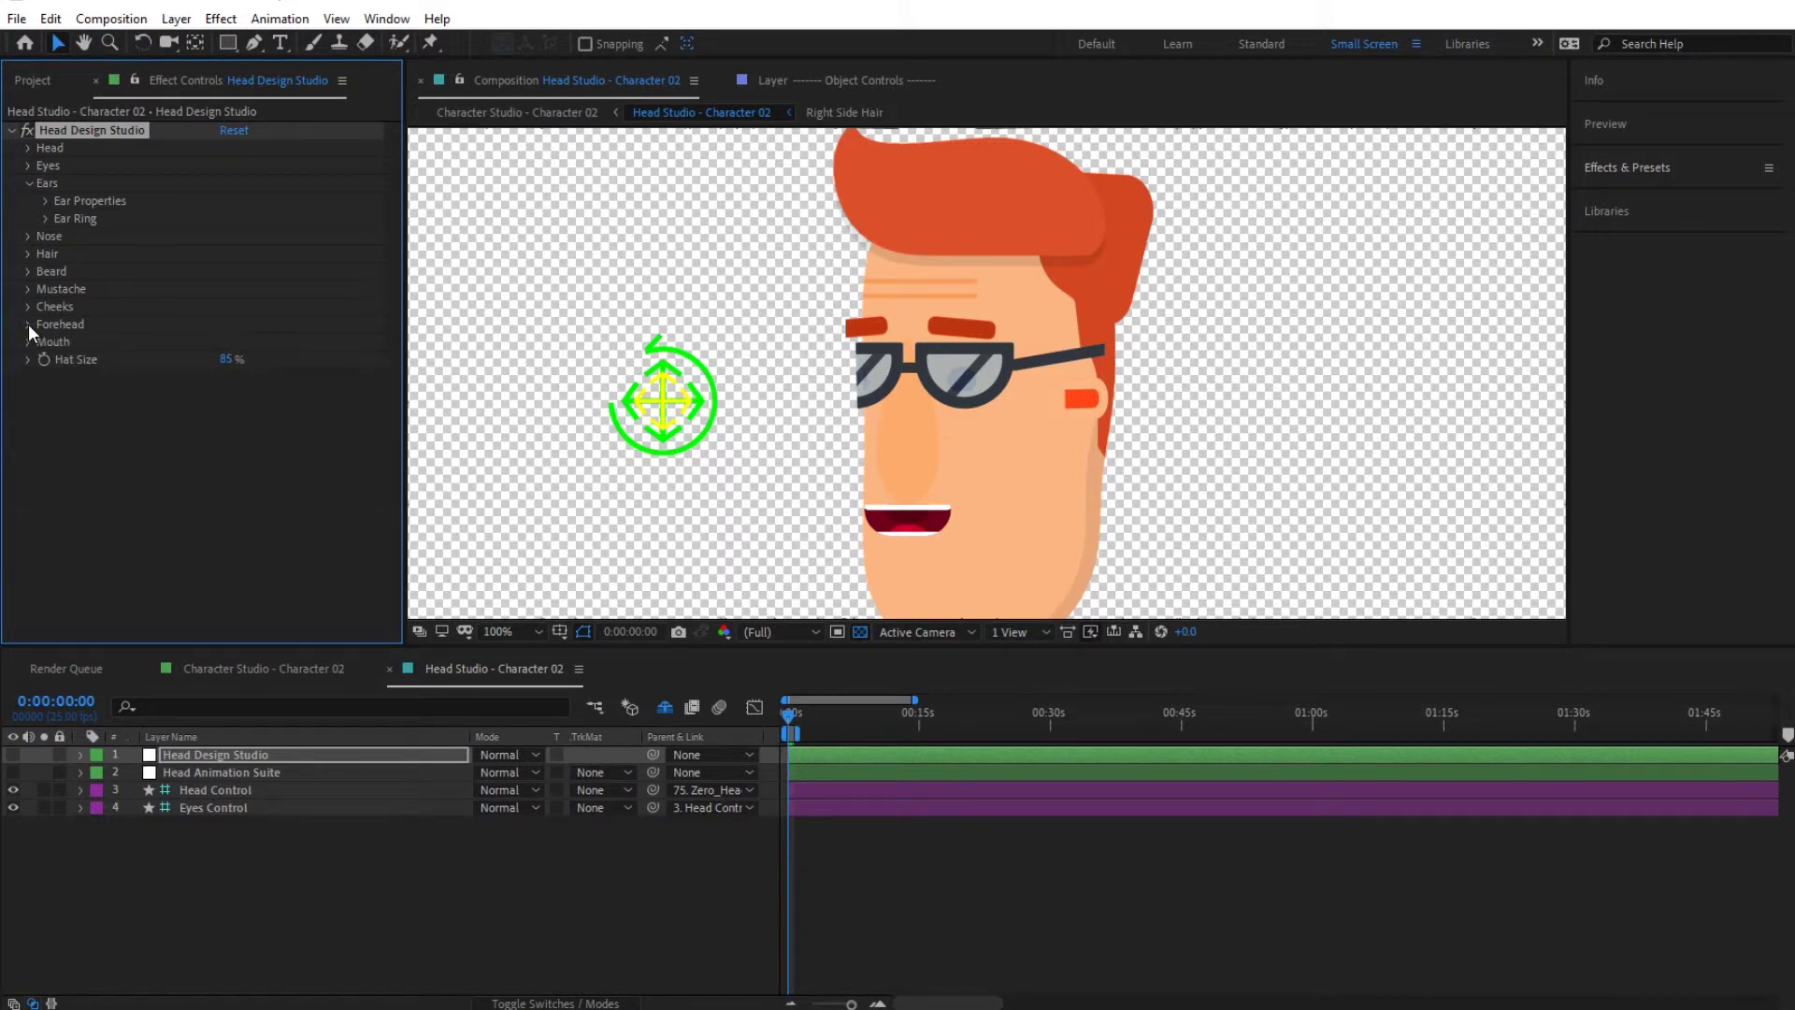
Change the character's nose color to hex FF4614
click(29, 236)
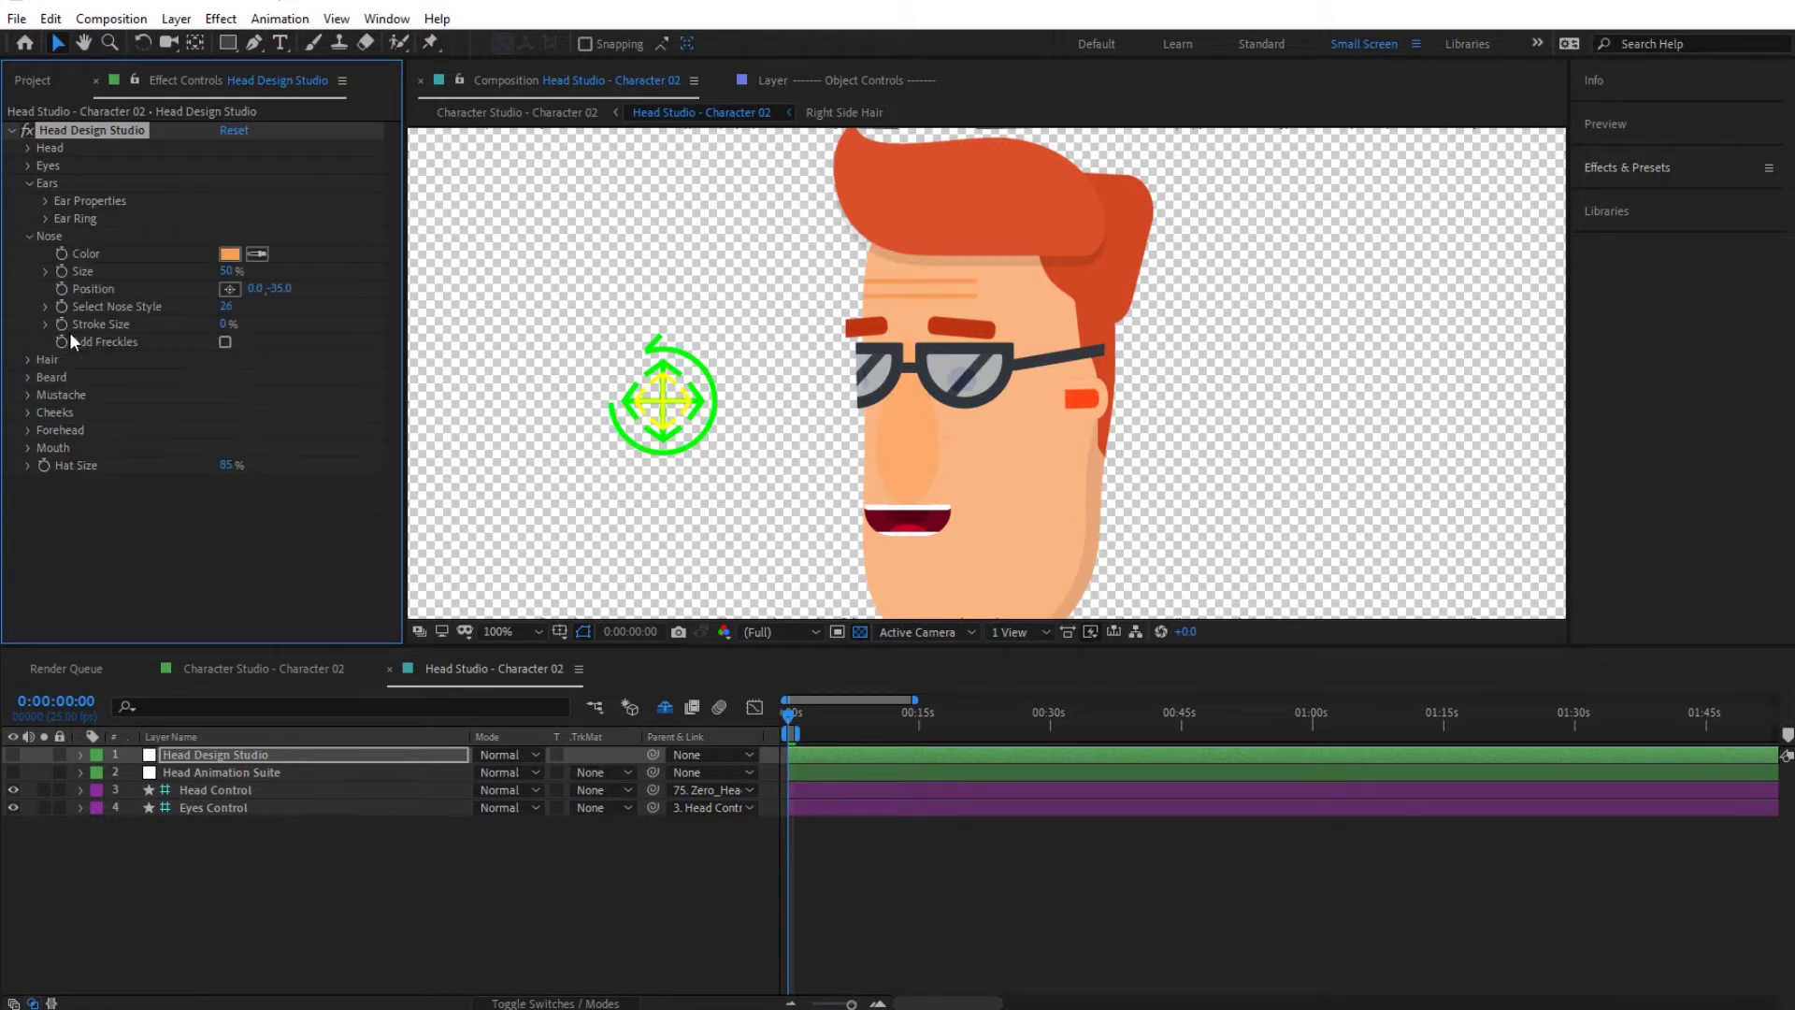
click(228, 252)
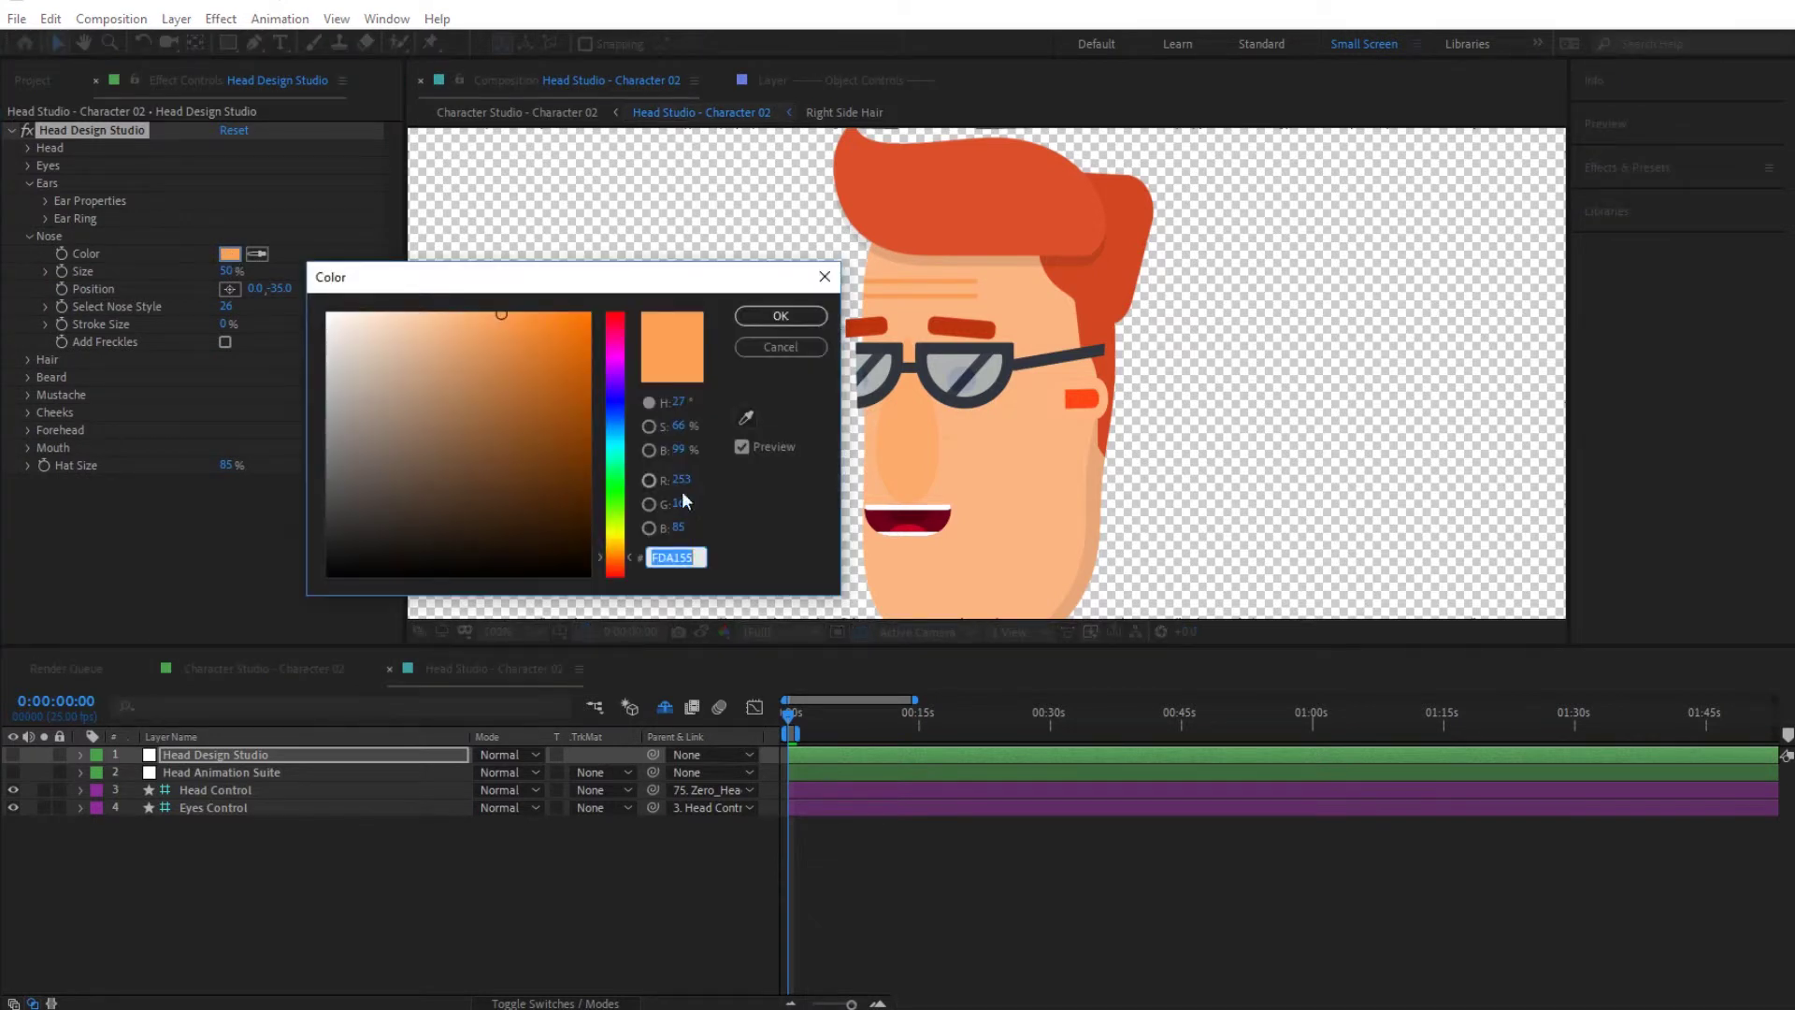
text(FF4614)
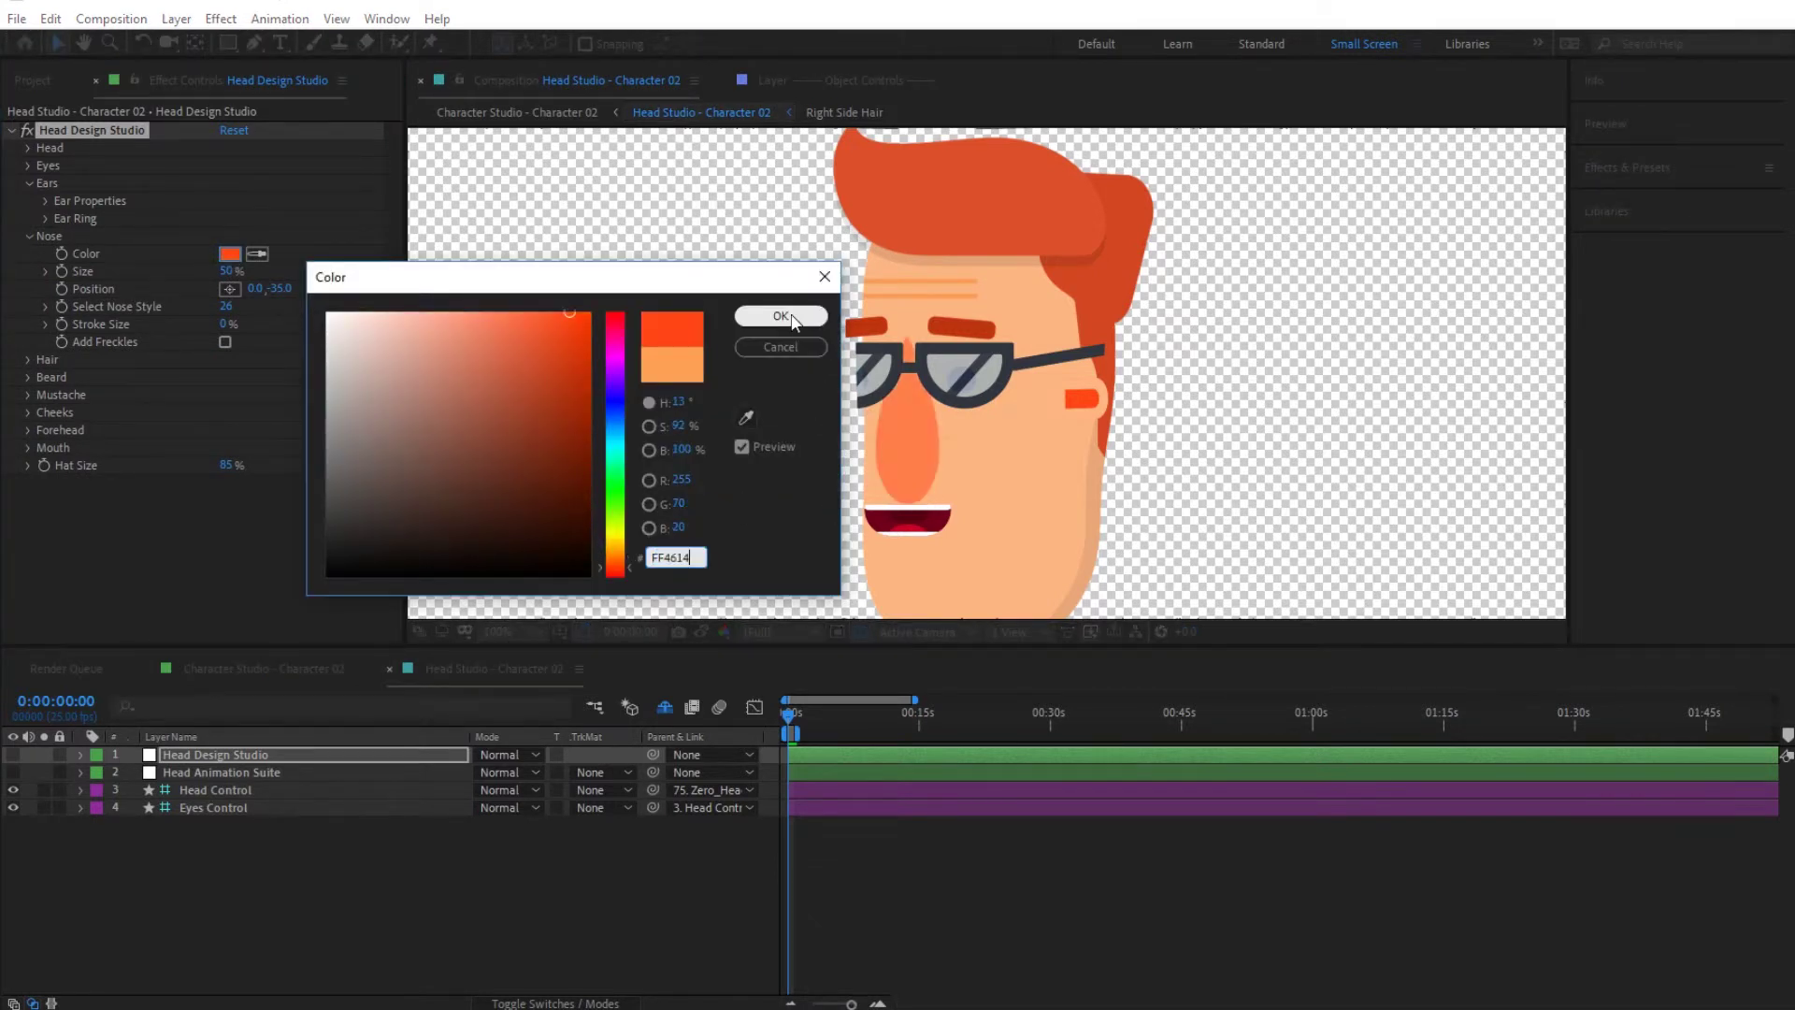
click(793, 320)
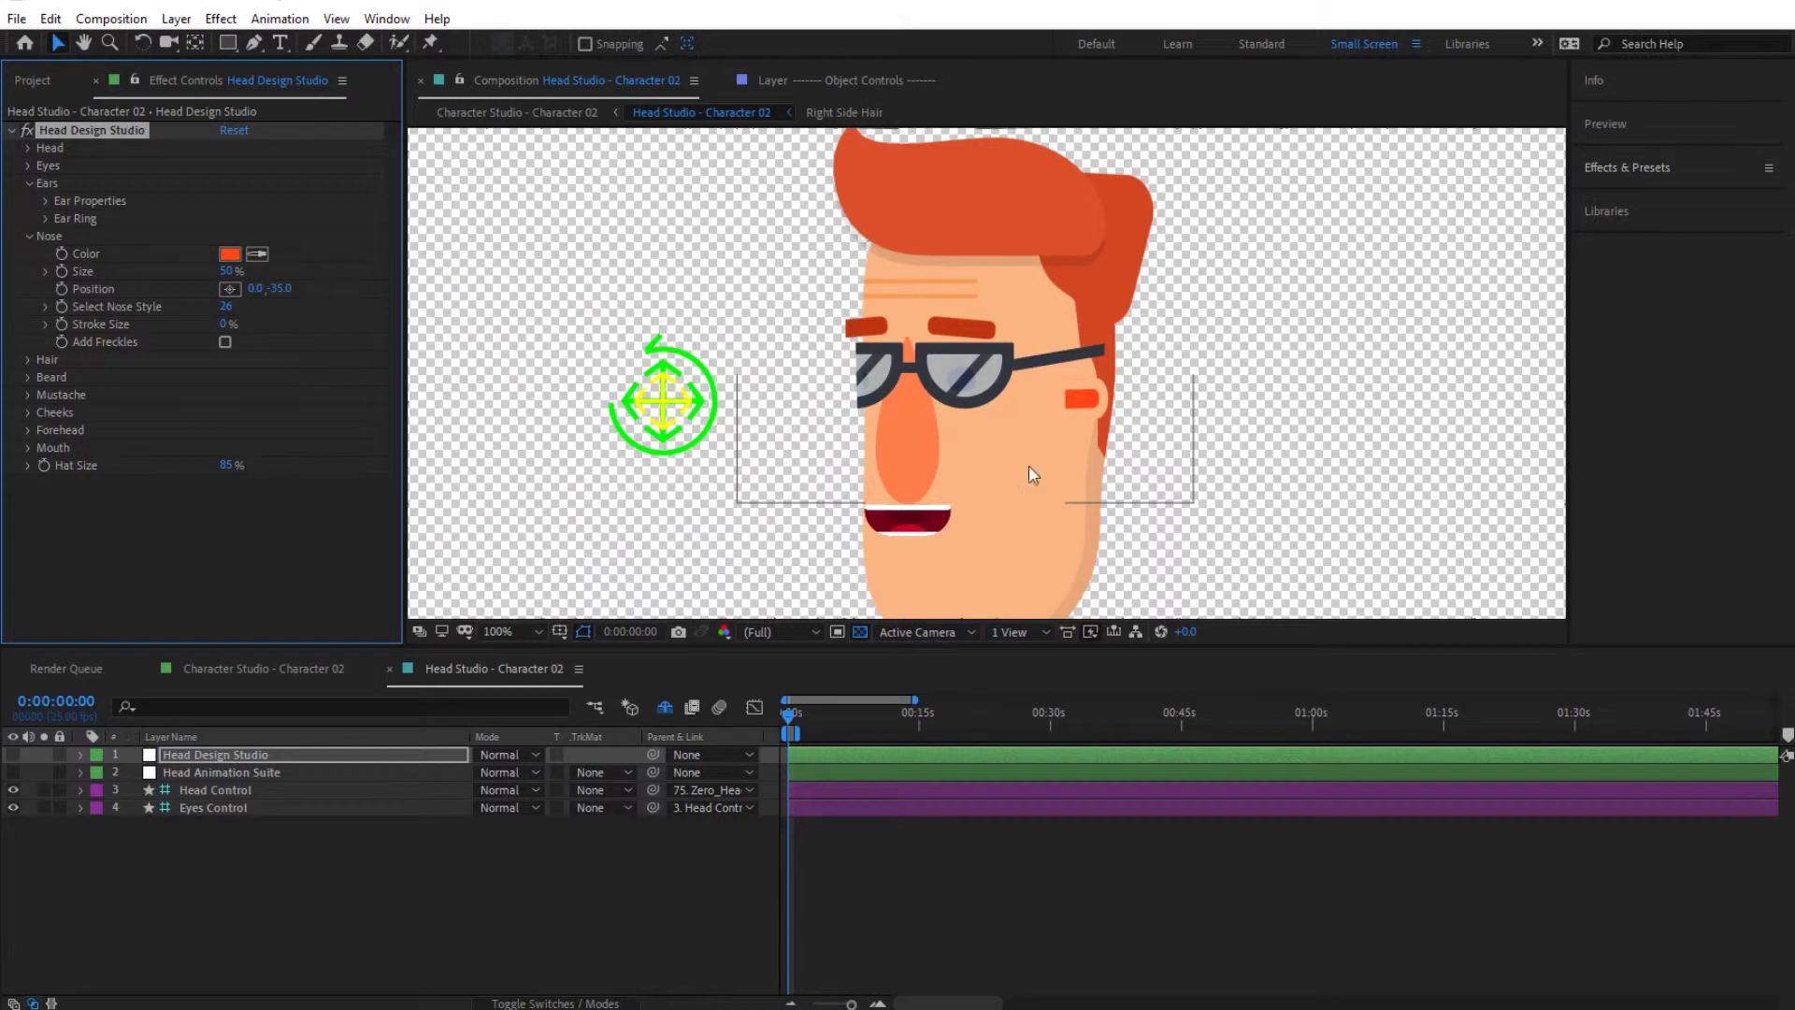
click(29, 237)
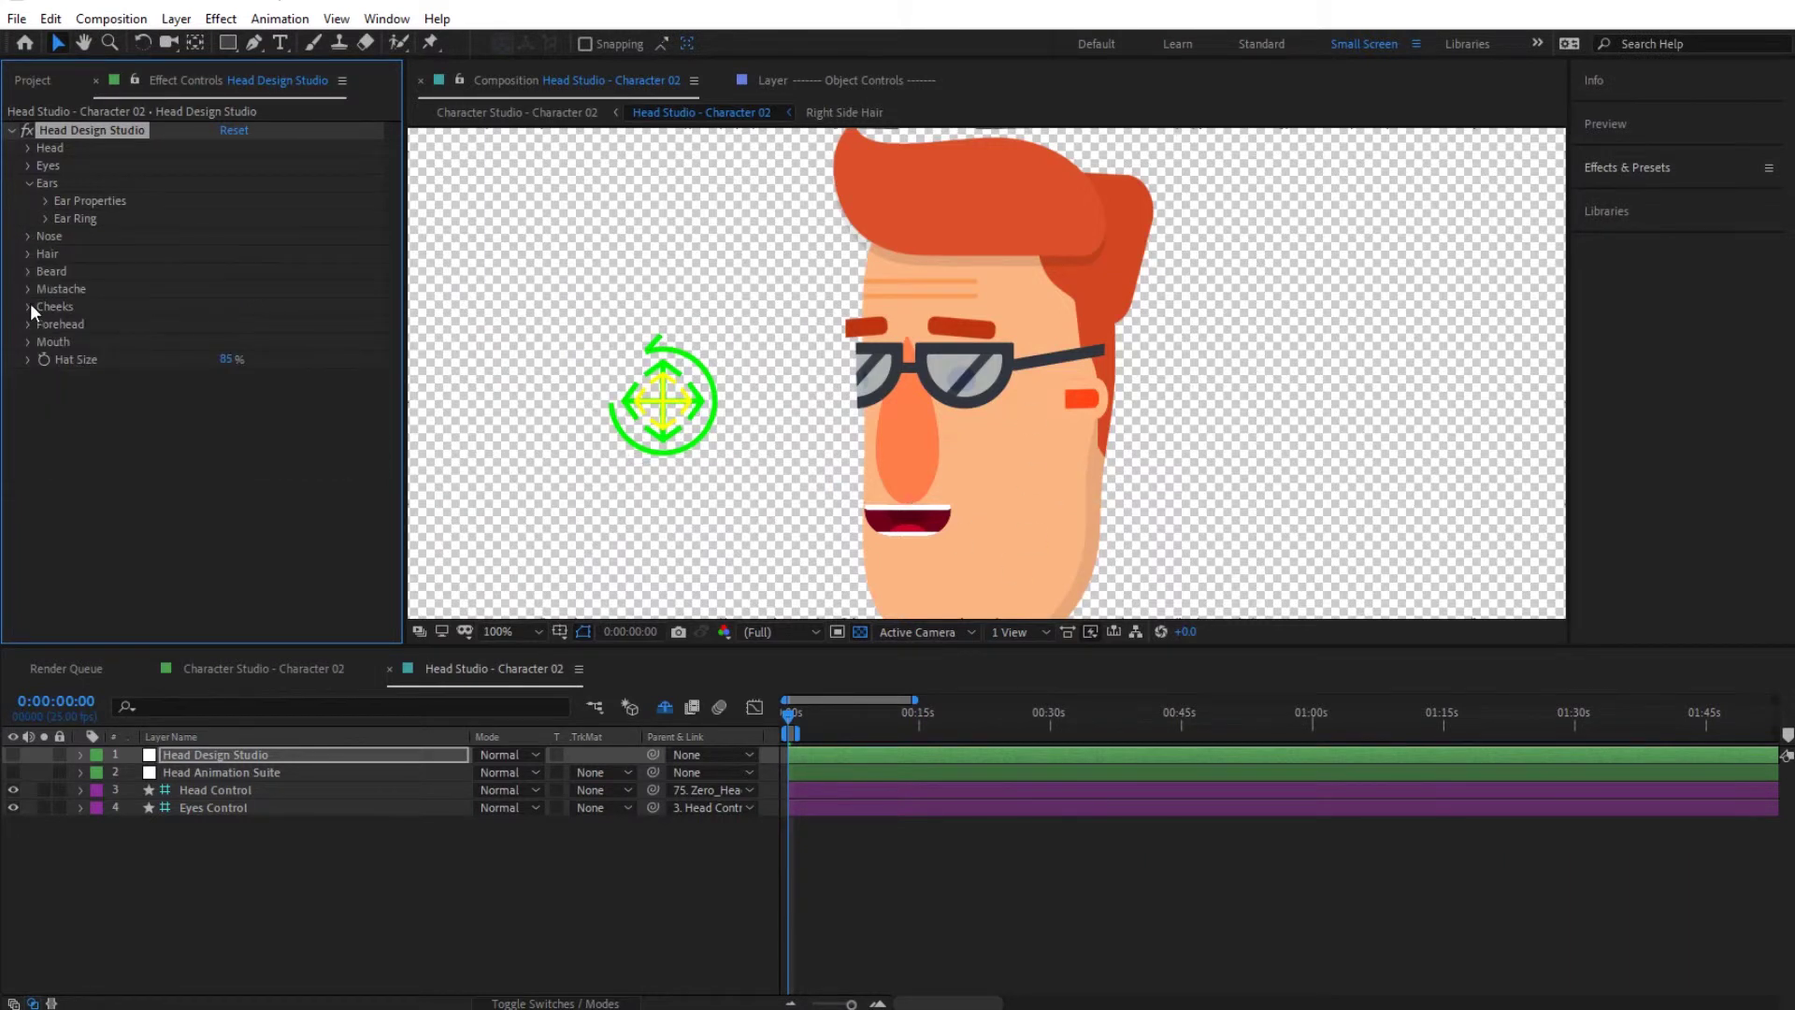
Change the cheek color to the same orange-red as the nose, hex FF4614
click(29, 306)
click(227, 327)
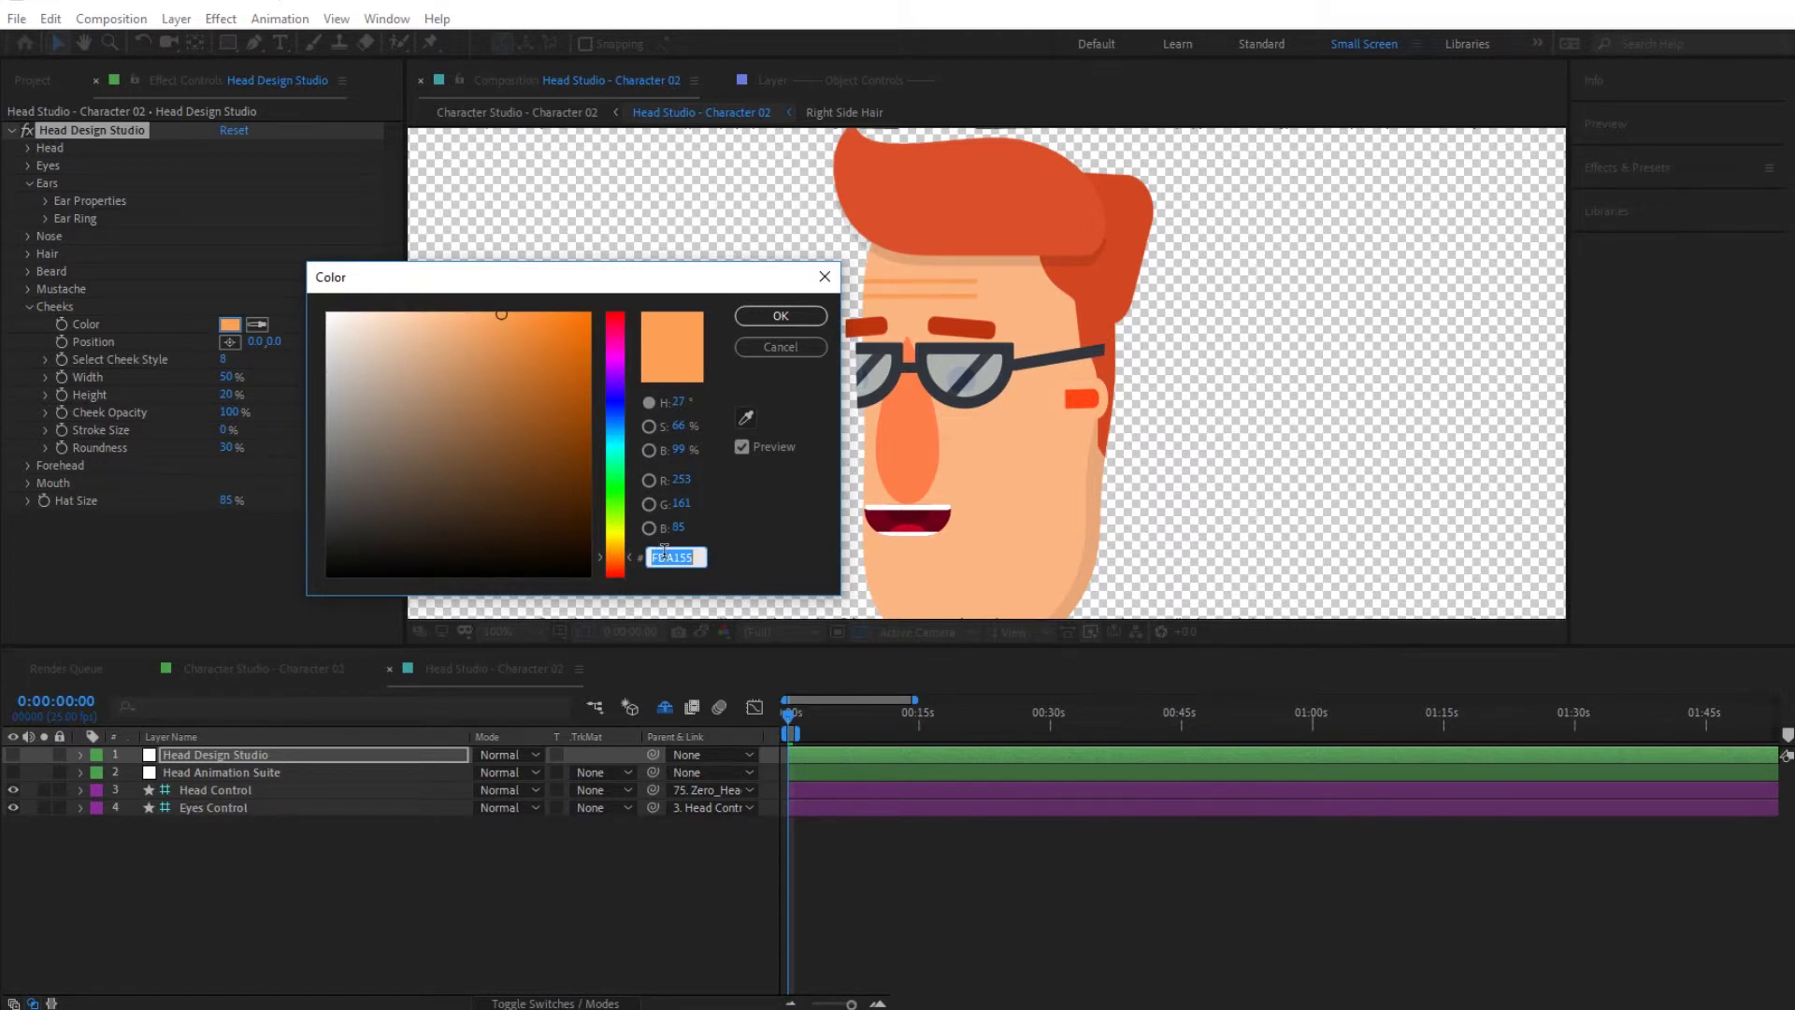
key(ctrl+v)
click(782, 316)
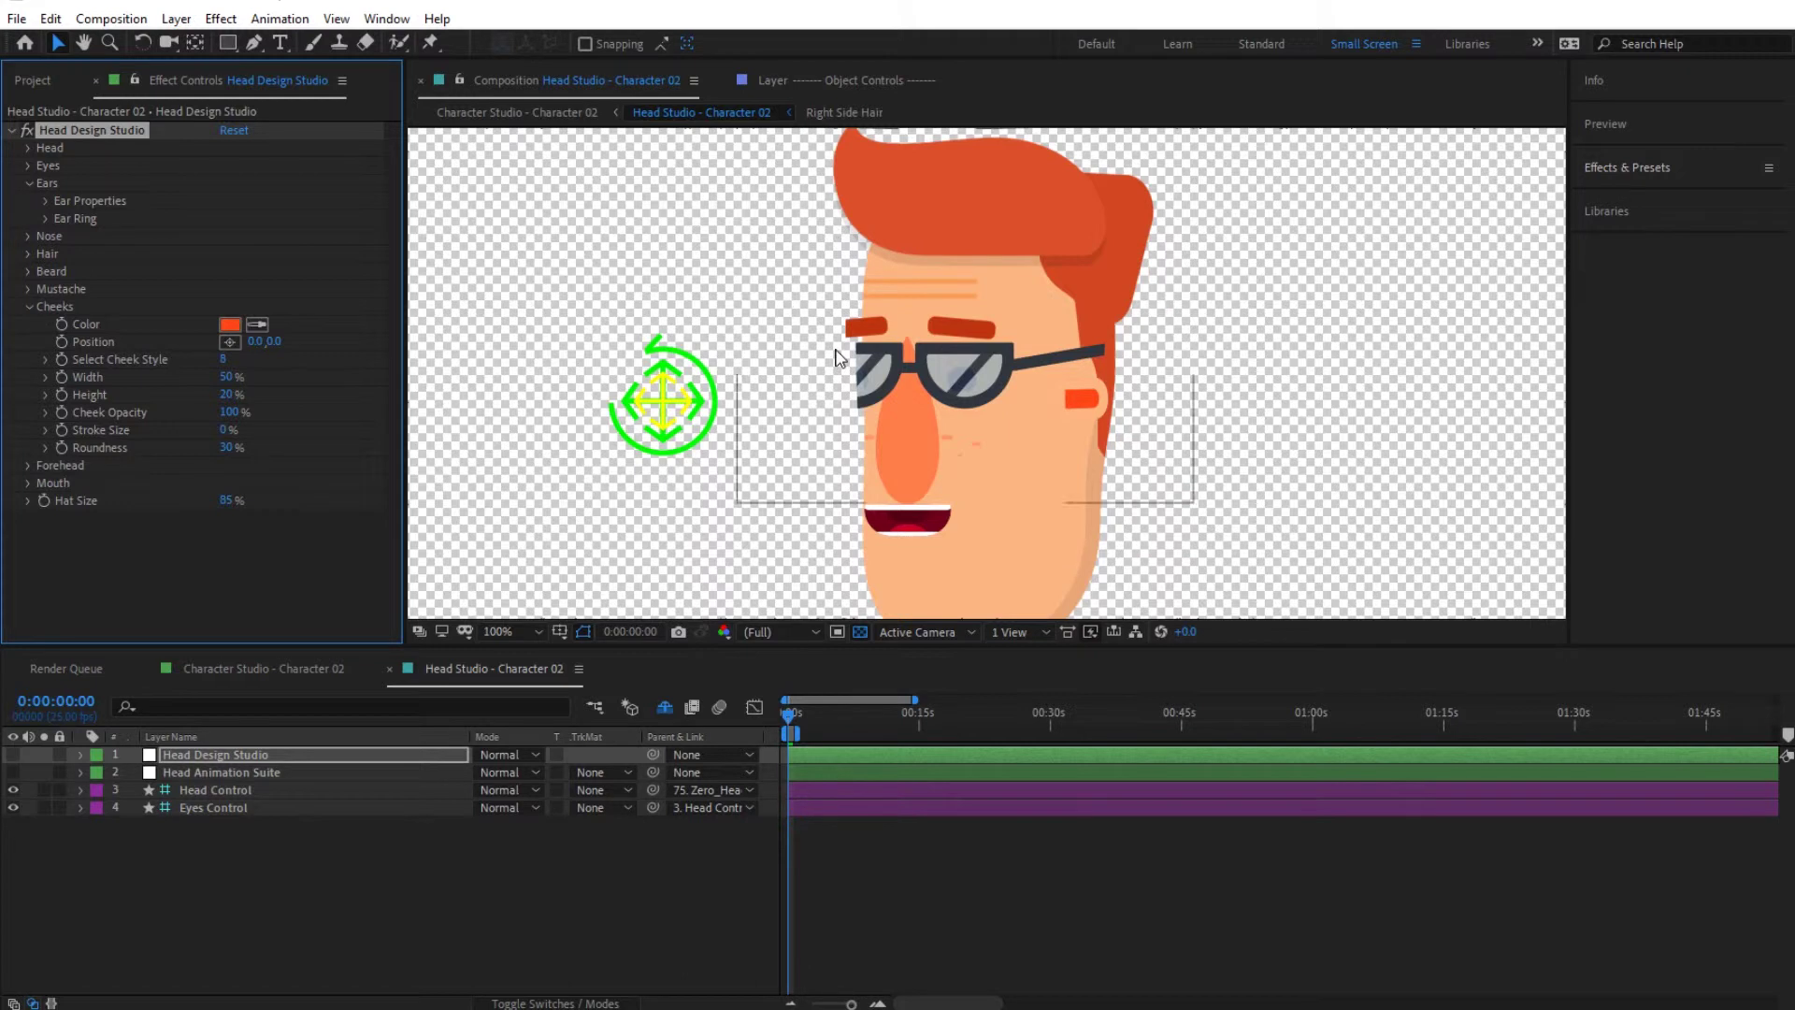
click(28, 306)
Turn the head slightly more to the front by moving the Head Control horizontally toward the face
key(h)
mouse_move(967, 310)
mouse_down()
mouse_move(964, 223)
mouse_move(964, 293)
mouse_up()
key(v)
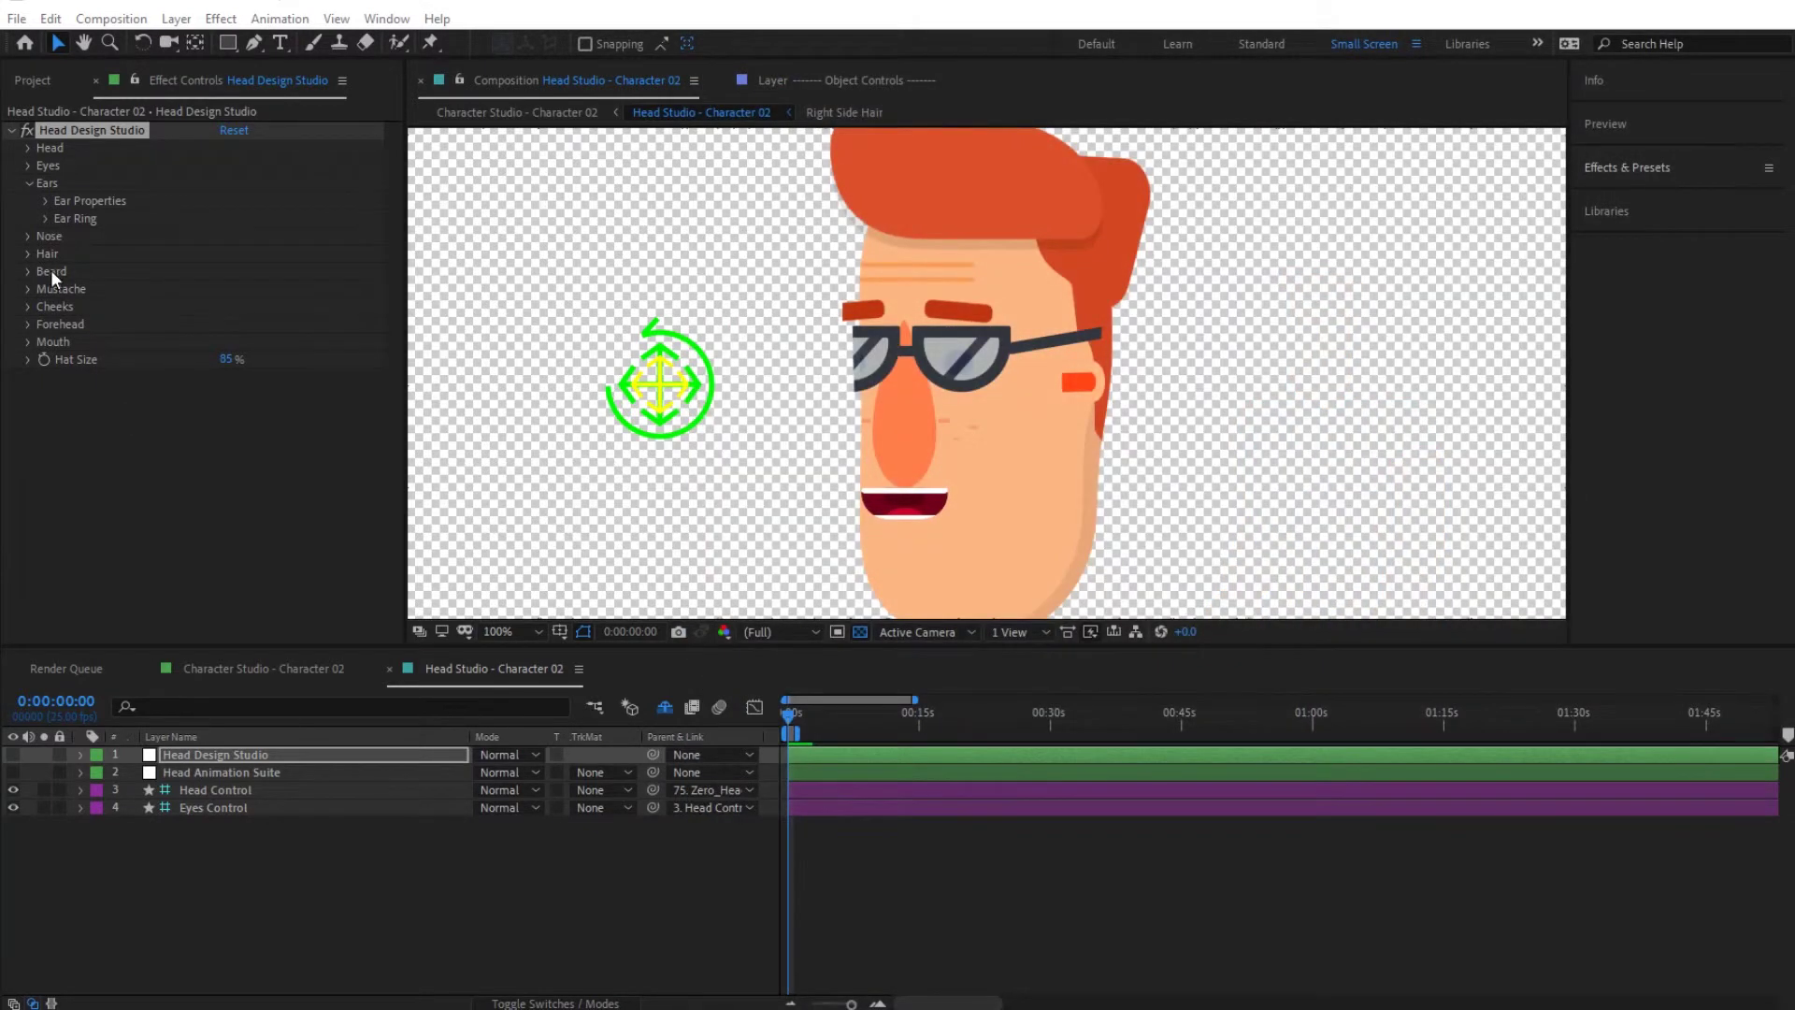
click(666, 385)
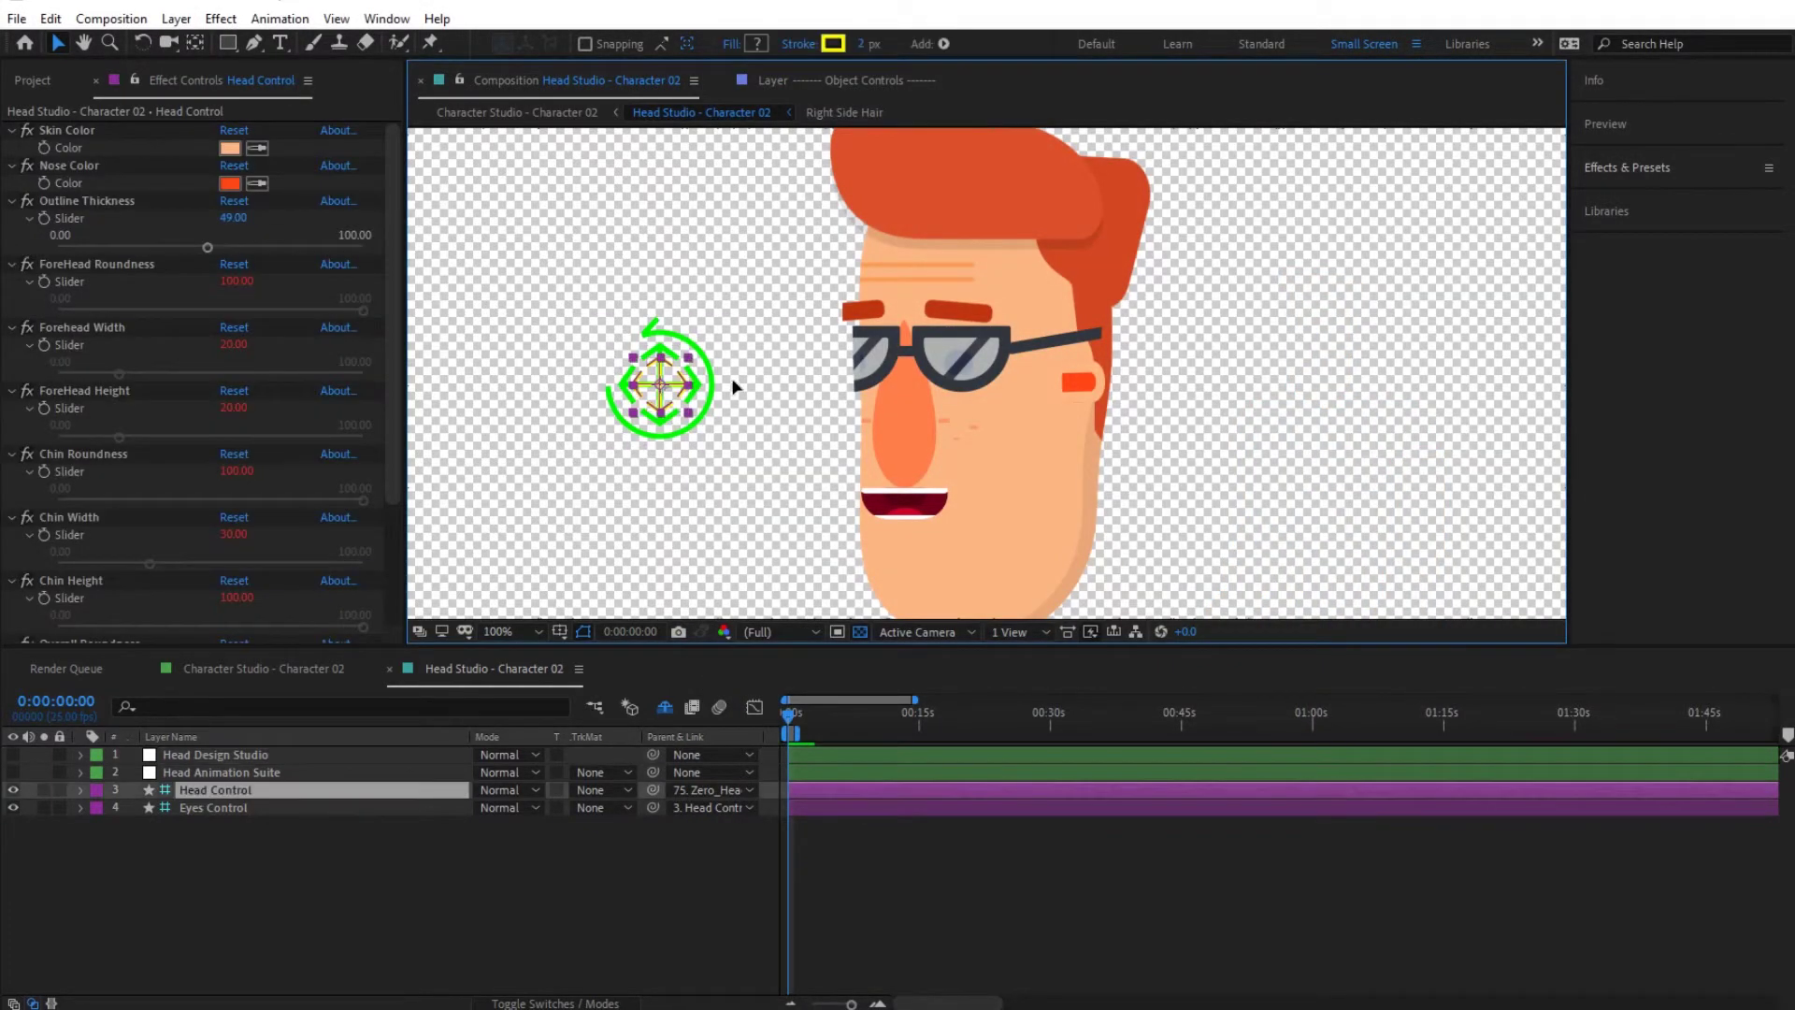
drag(670, 391, 748, 388)
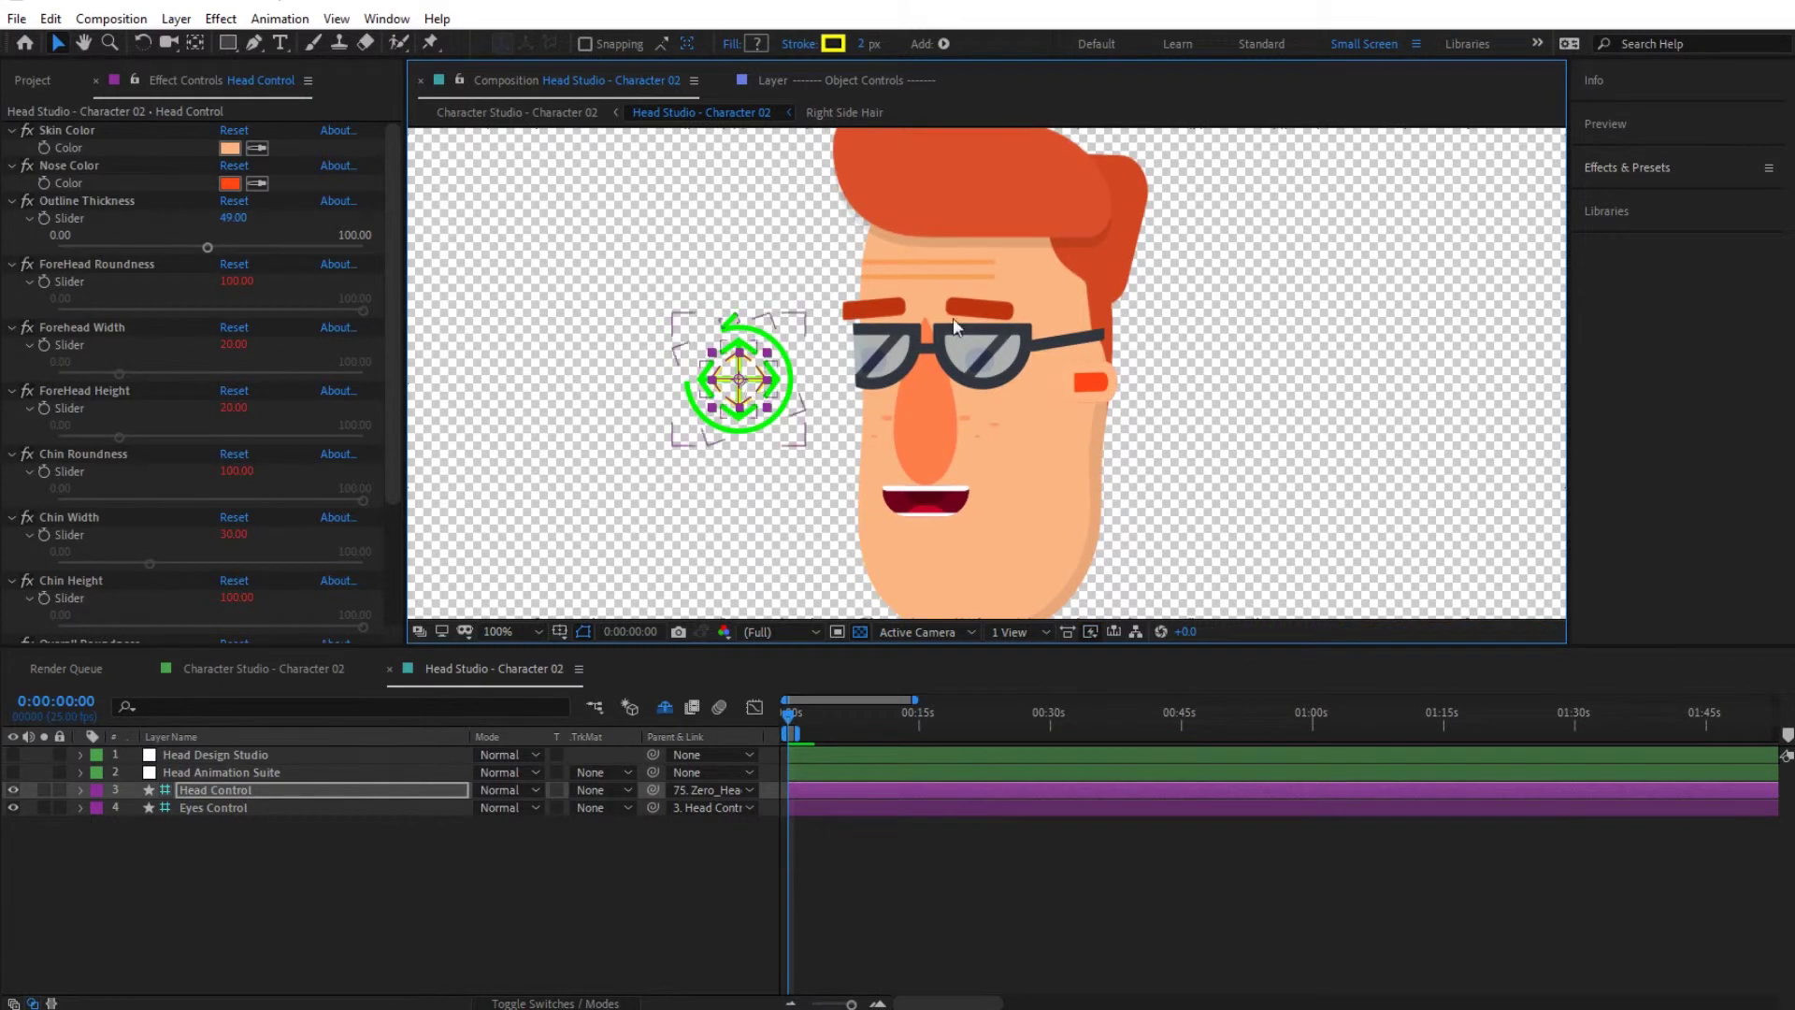
Set the mustache style to 25 in the Head Design Studio controls
click(164, 81)
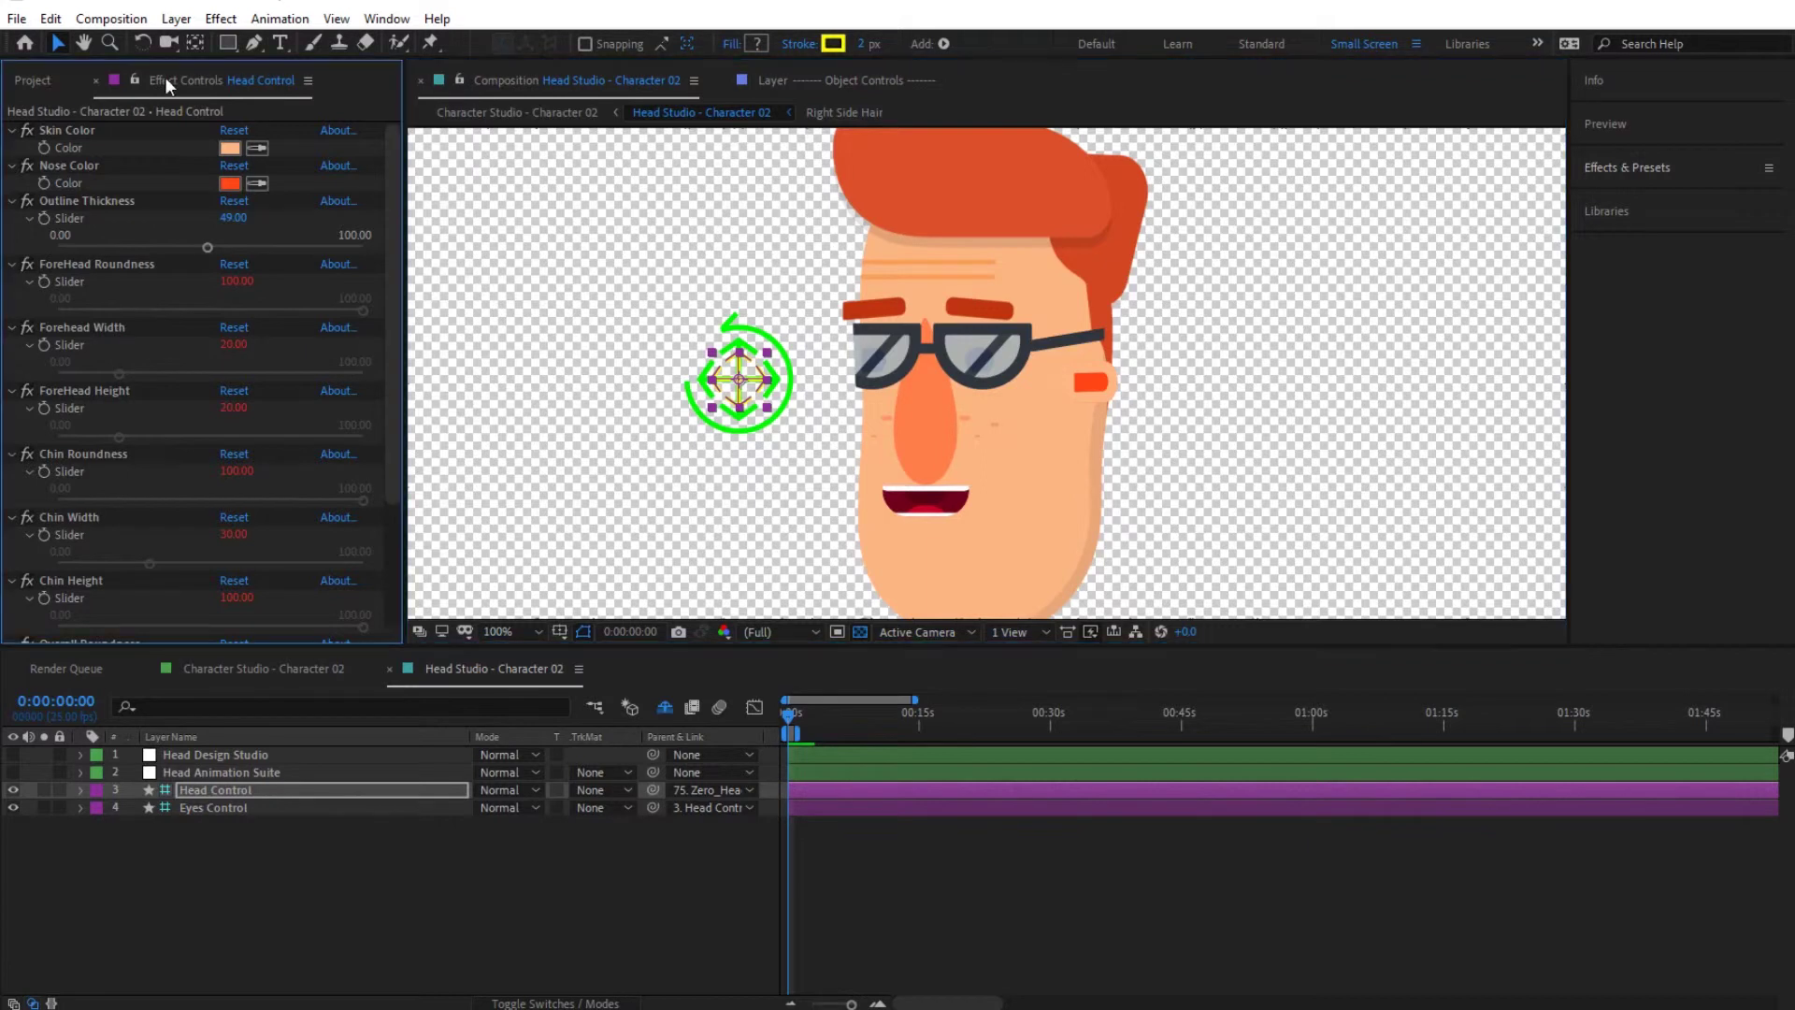
click(217, 754)
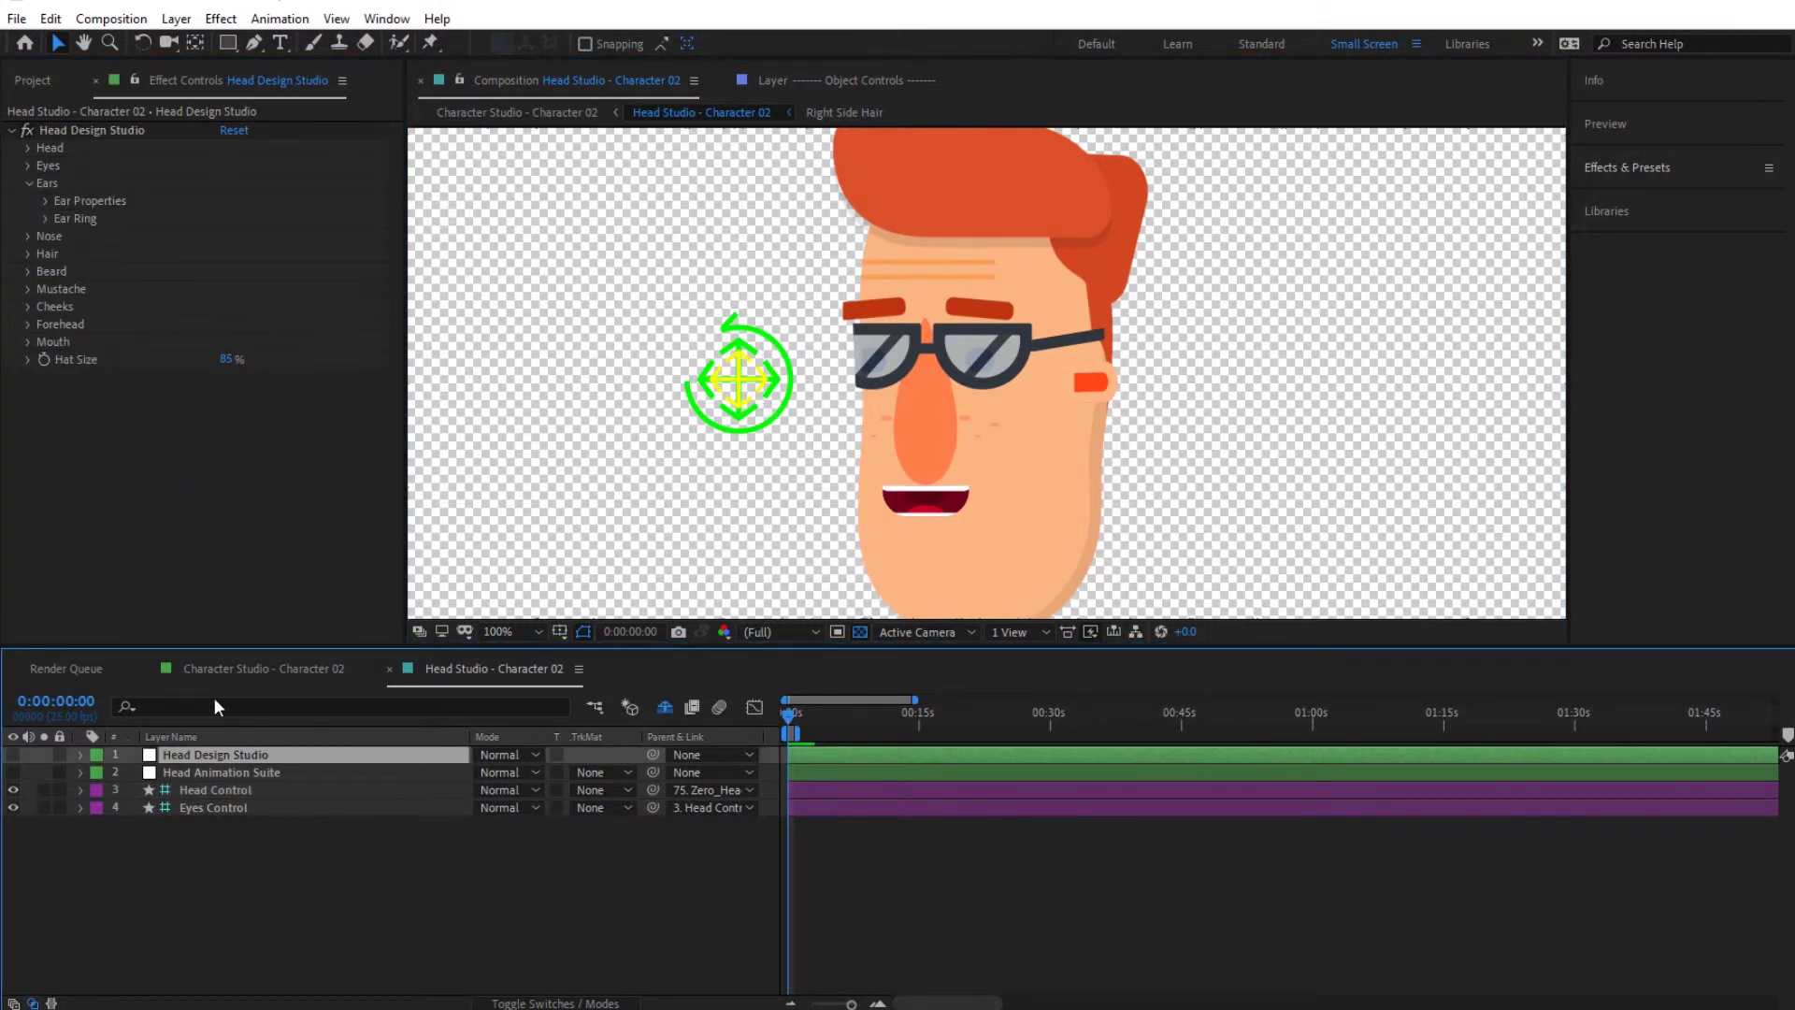
click(27, 290)
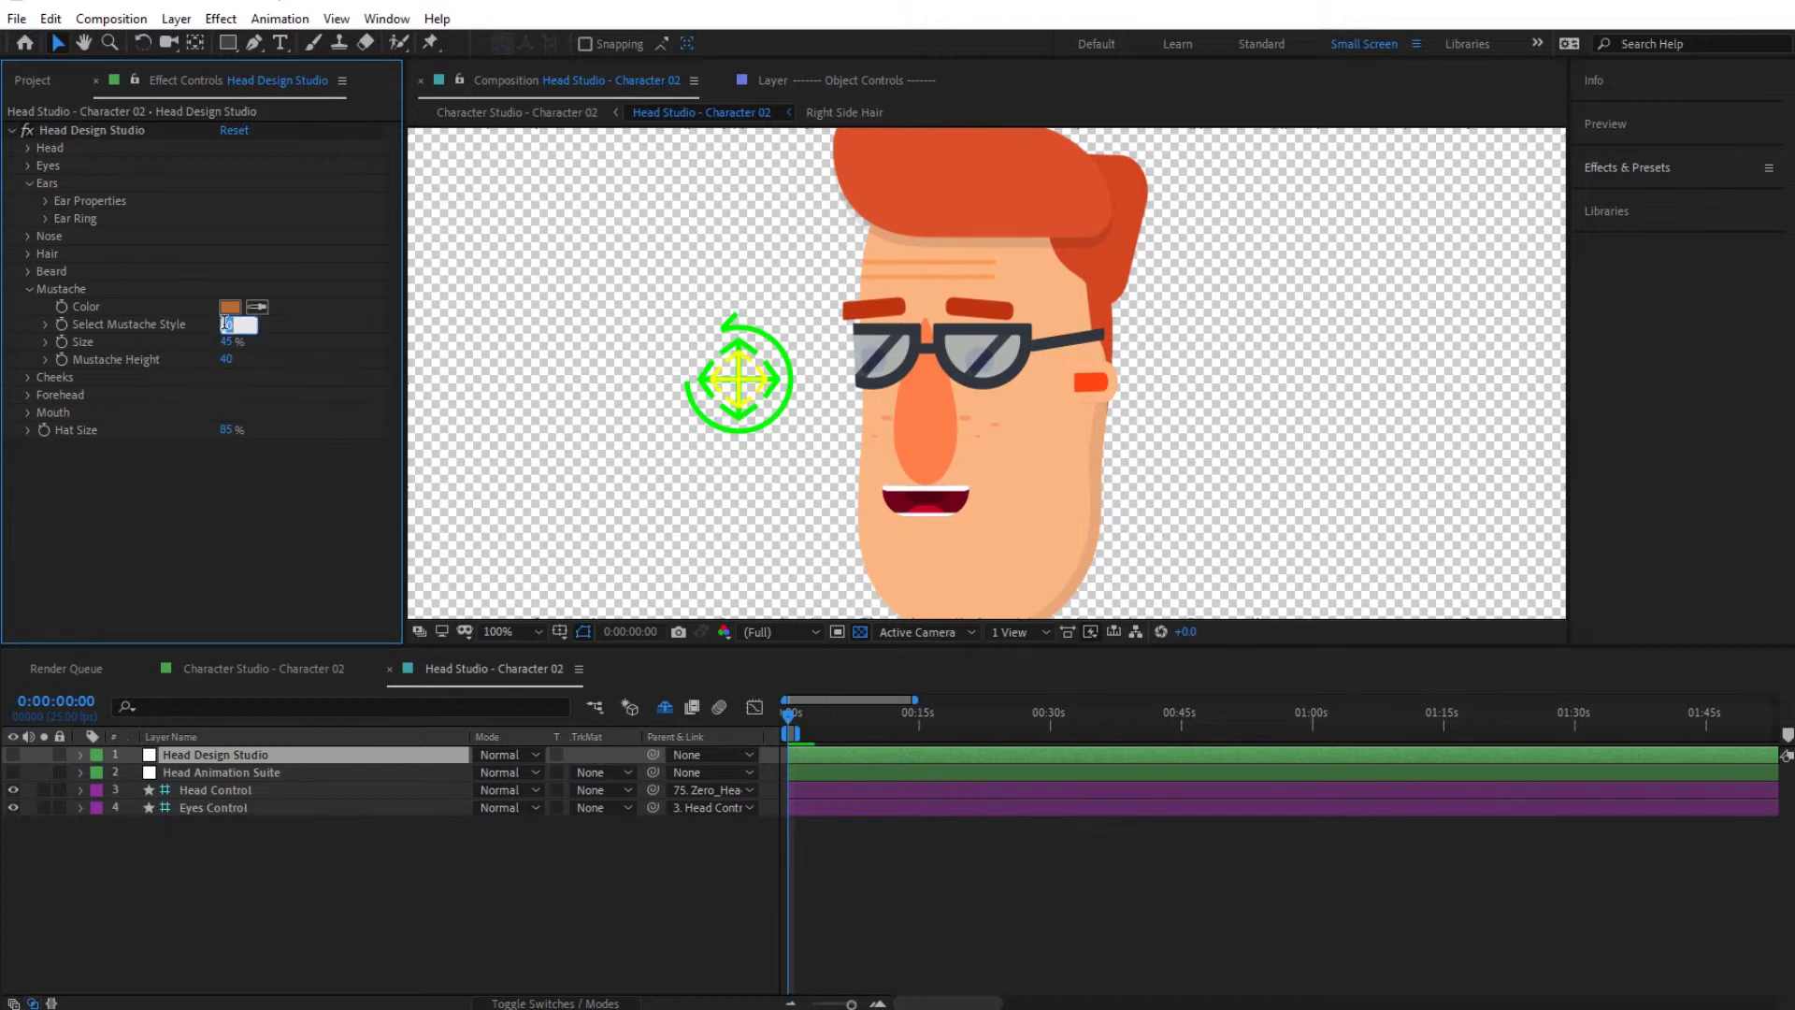
text(5)
key(Return)
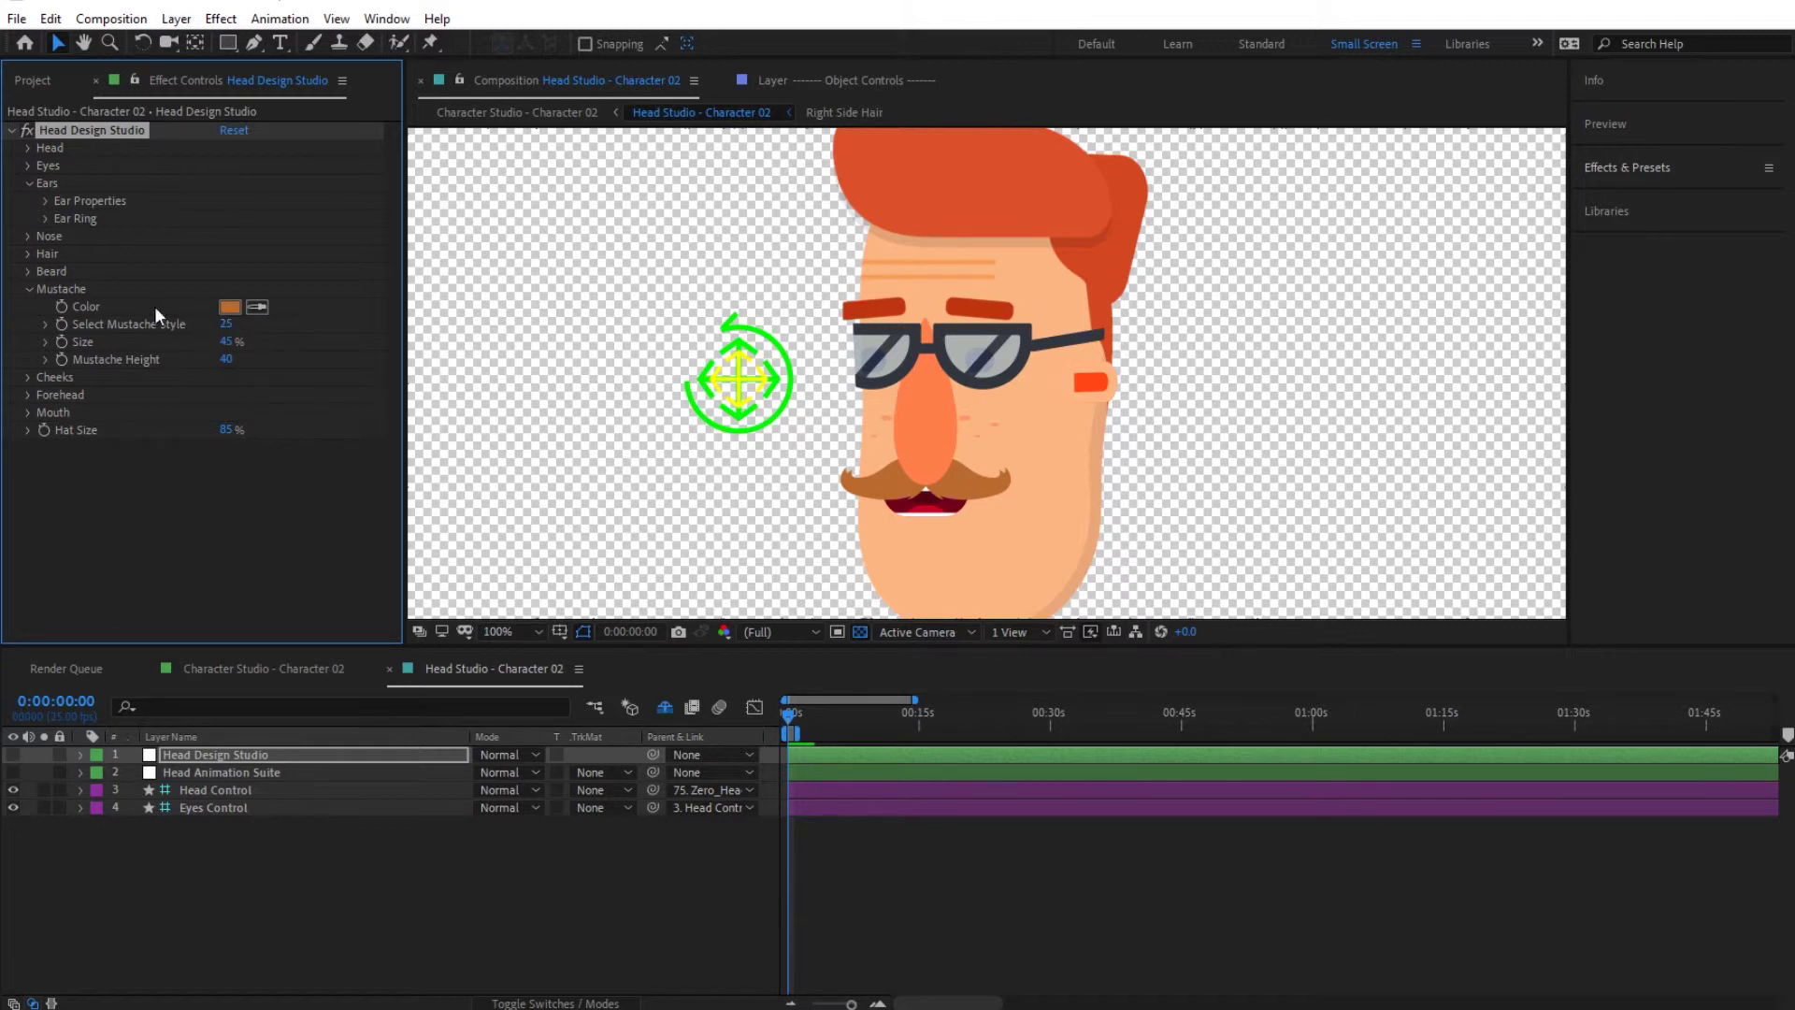
Change the mustache color to hex FF4614 and set its size to 50%
click(232, 307)
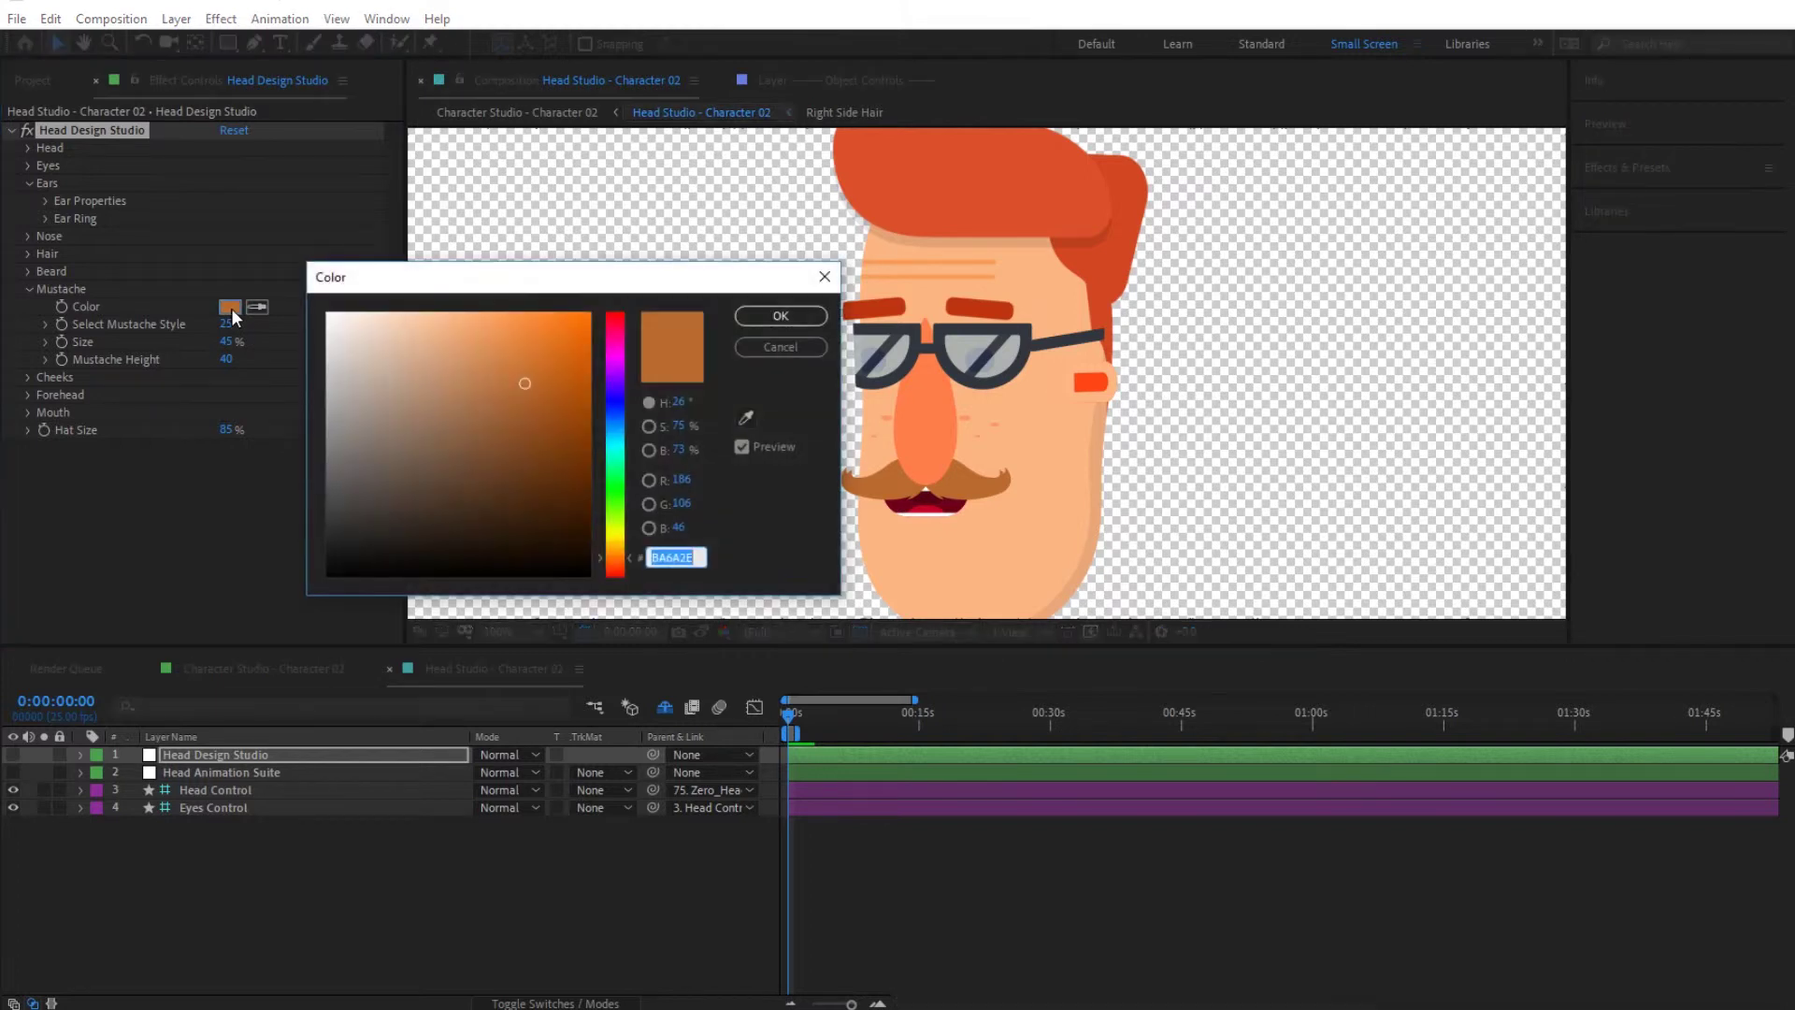
text(FF4614)
click(808, 316)
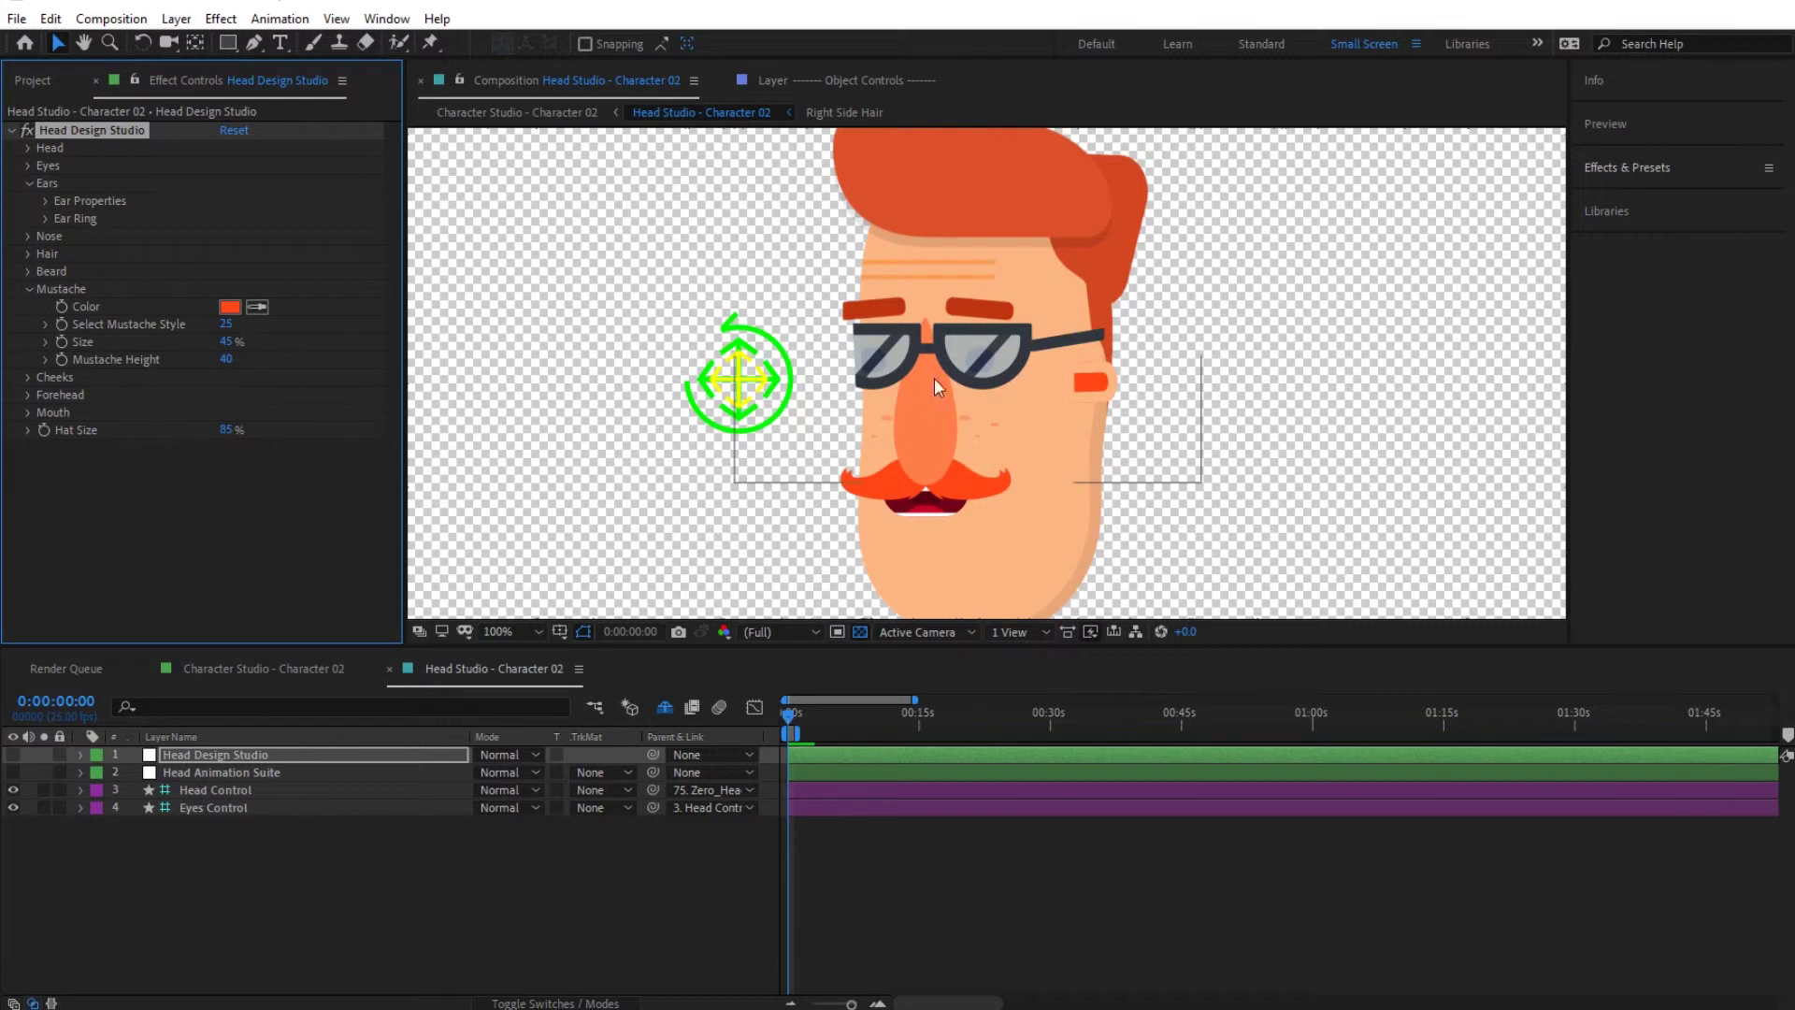
click(229, 341)
text(50)
key(Return)
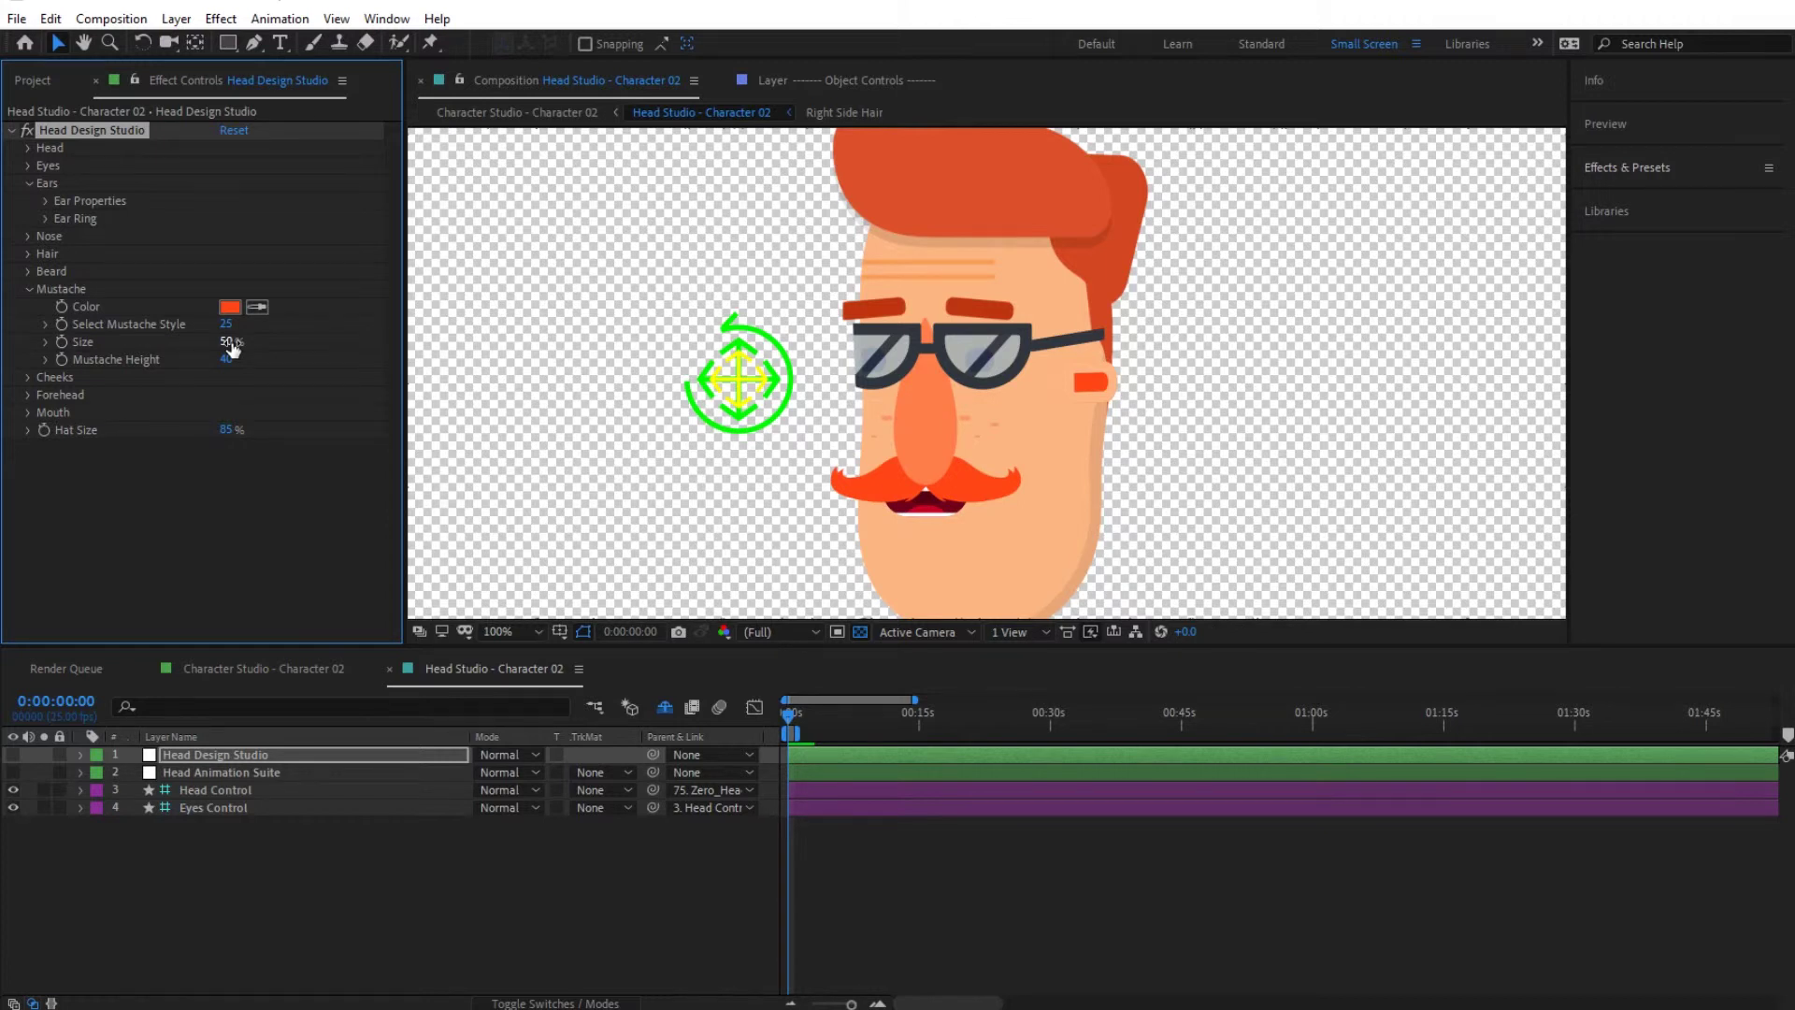
Give the character a beard by setting the beard style to 5
click(30, 288)
click(27, 271)
click(223, 307)
text(5)
key(Return)
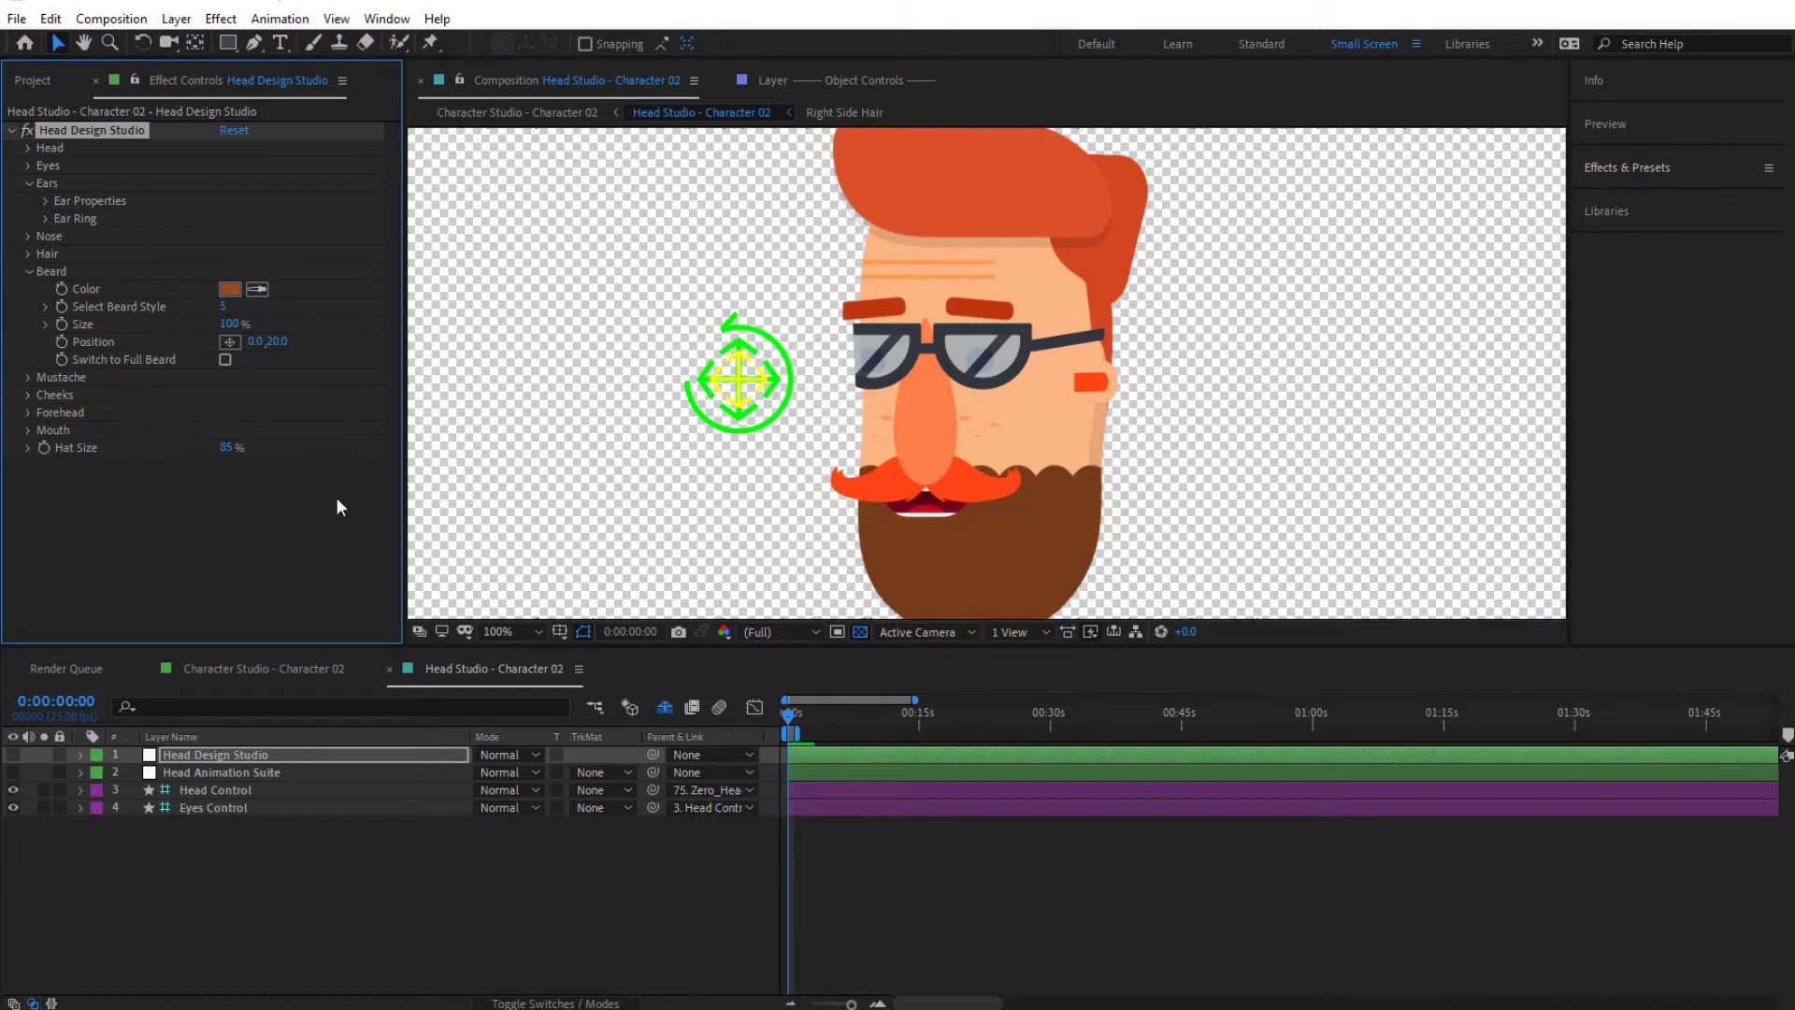
Change the beard color to the same orange-red as the mustache, hex FF4614
click(229, 289)
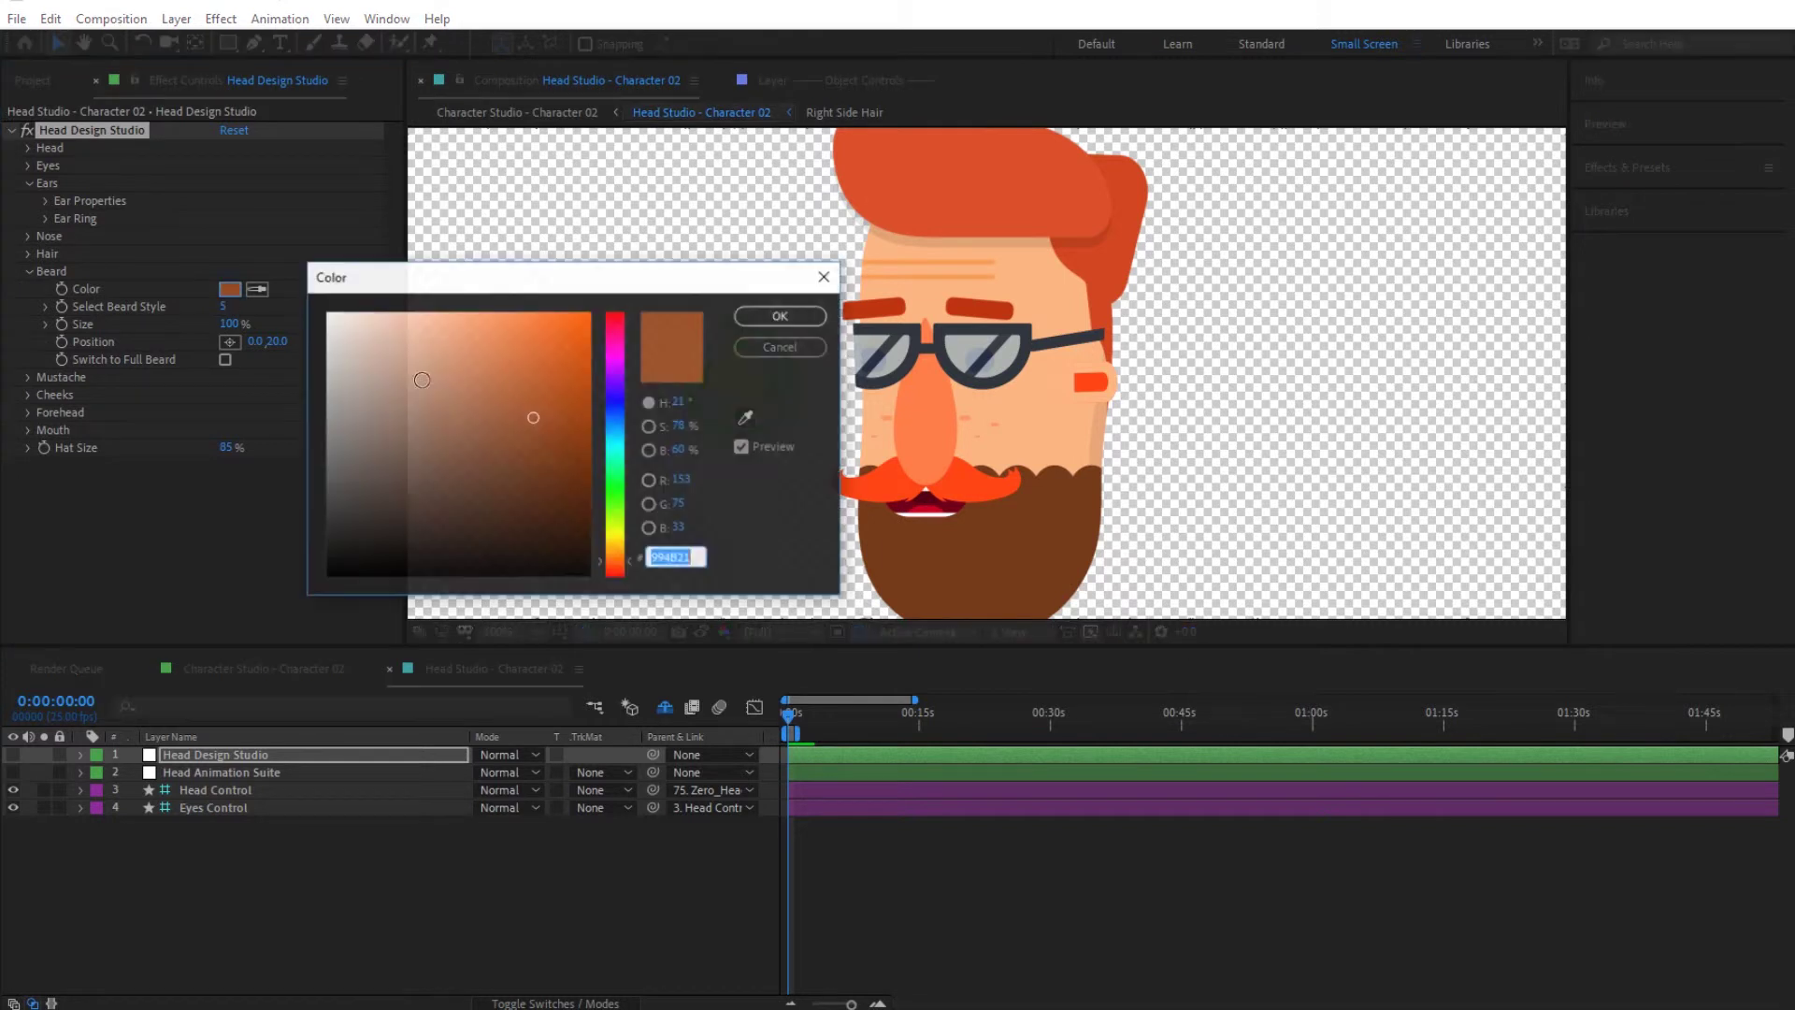
key(ctrl+v)
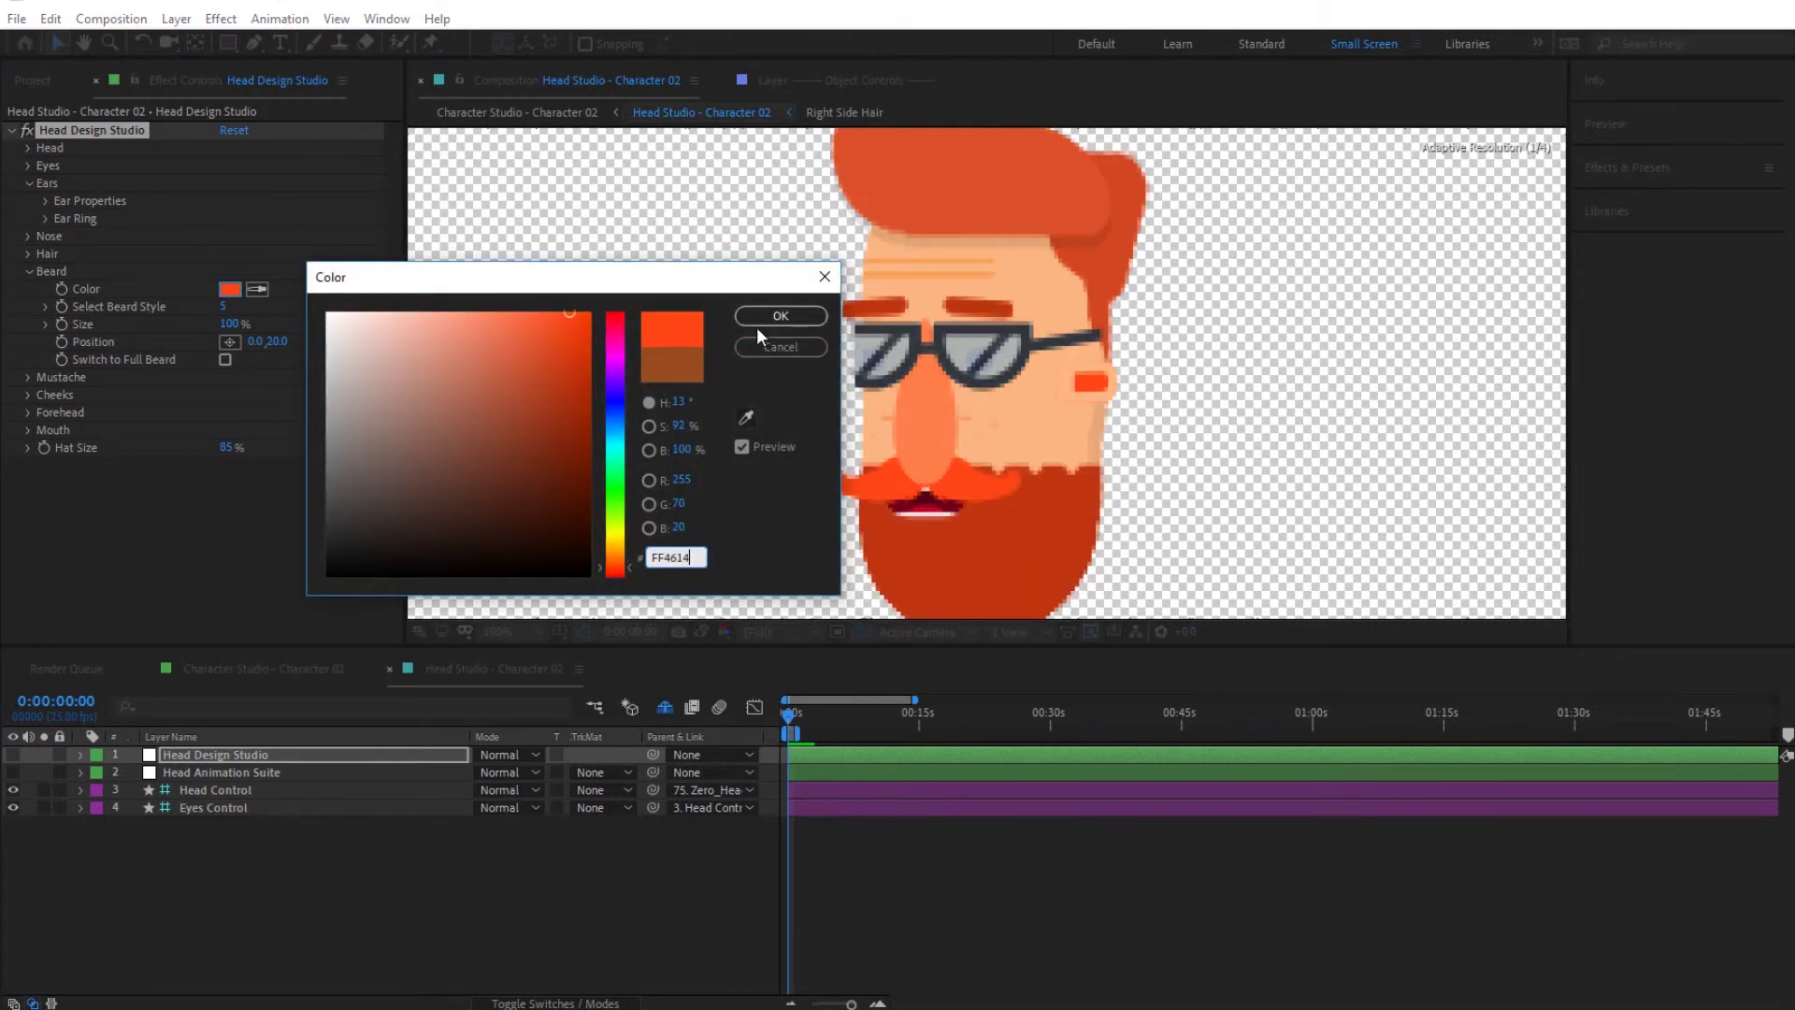
click(759, 319)
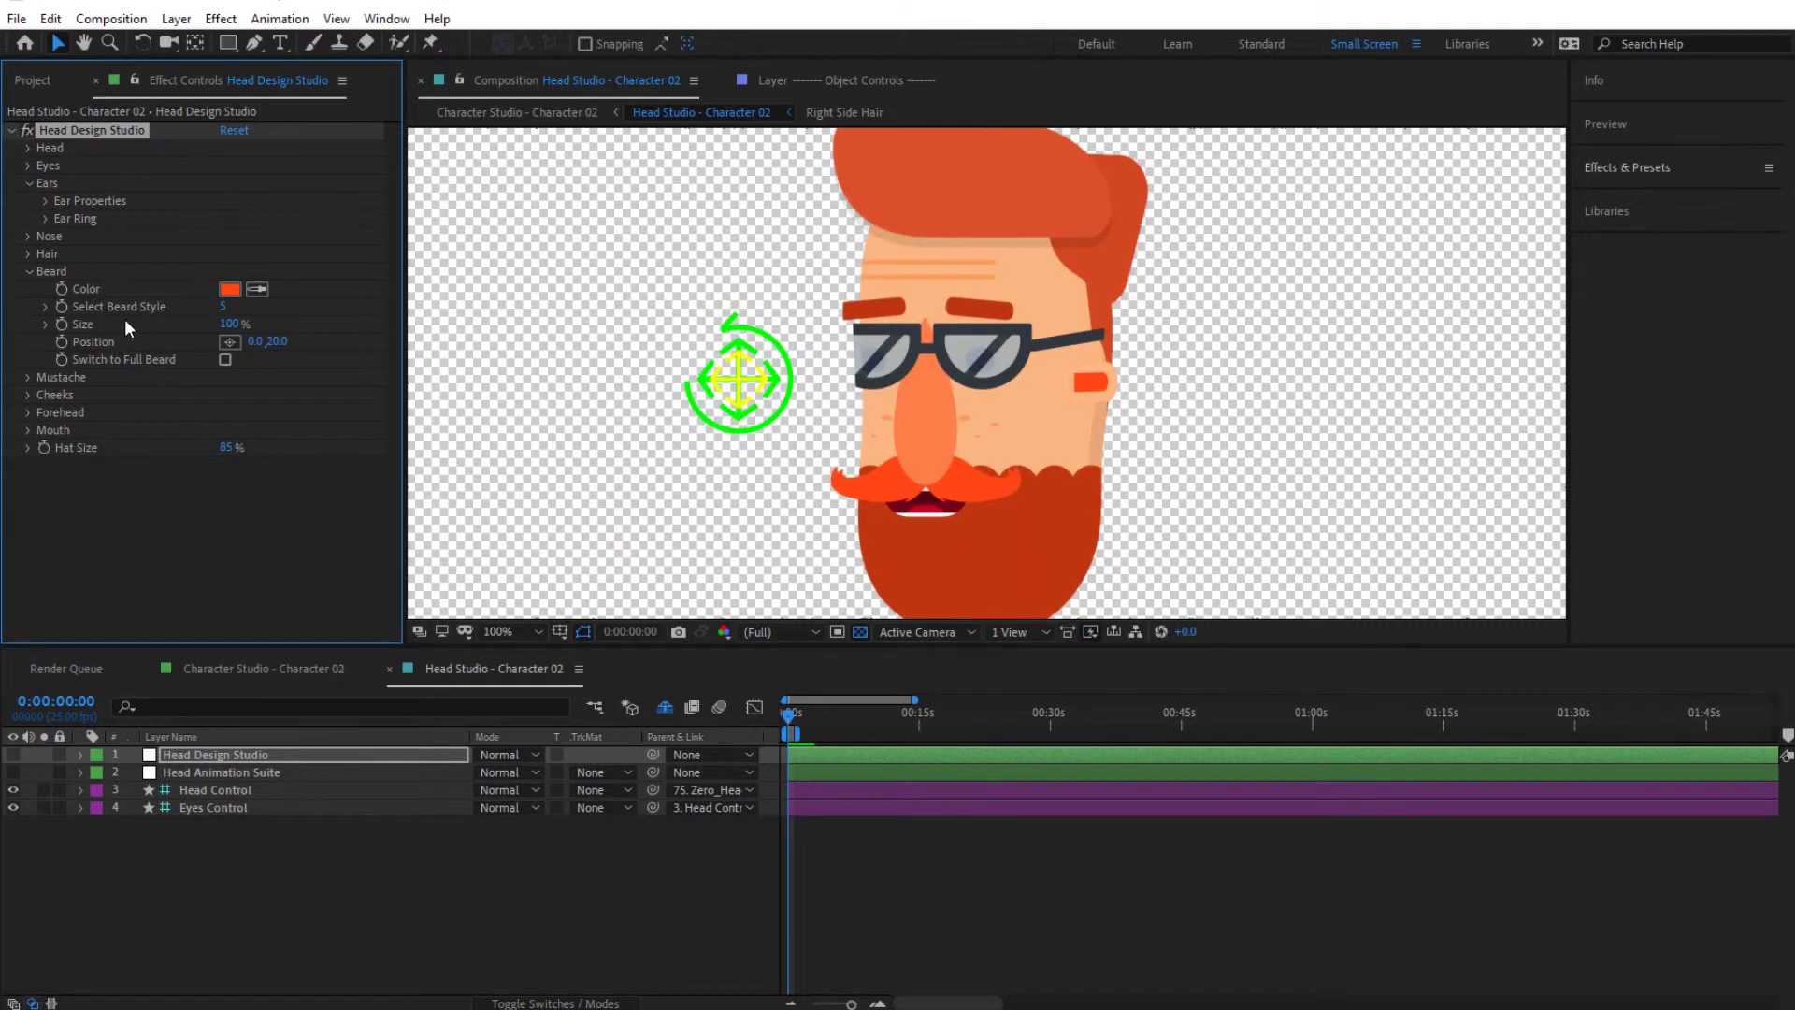
Try out the beard size and the full beard option on beard style 5
drag(226, 330, 215, 330)
click(225, 361)
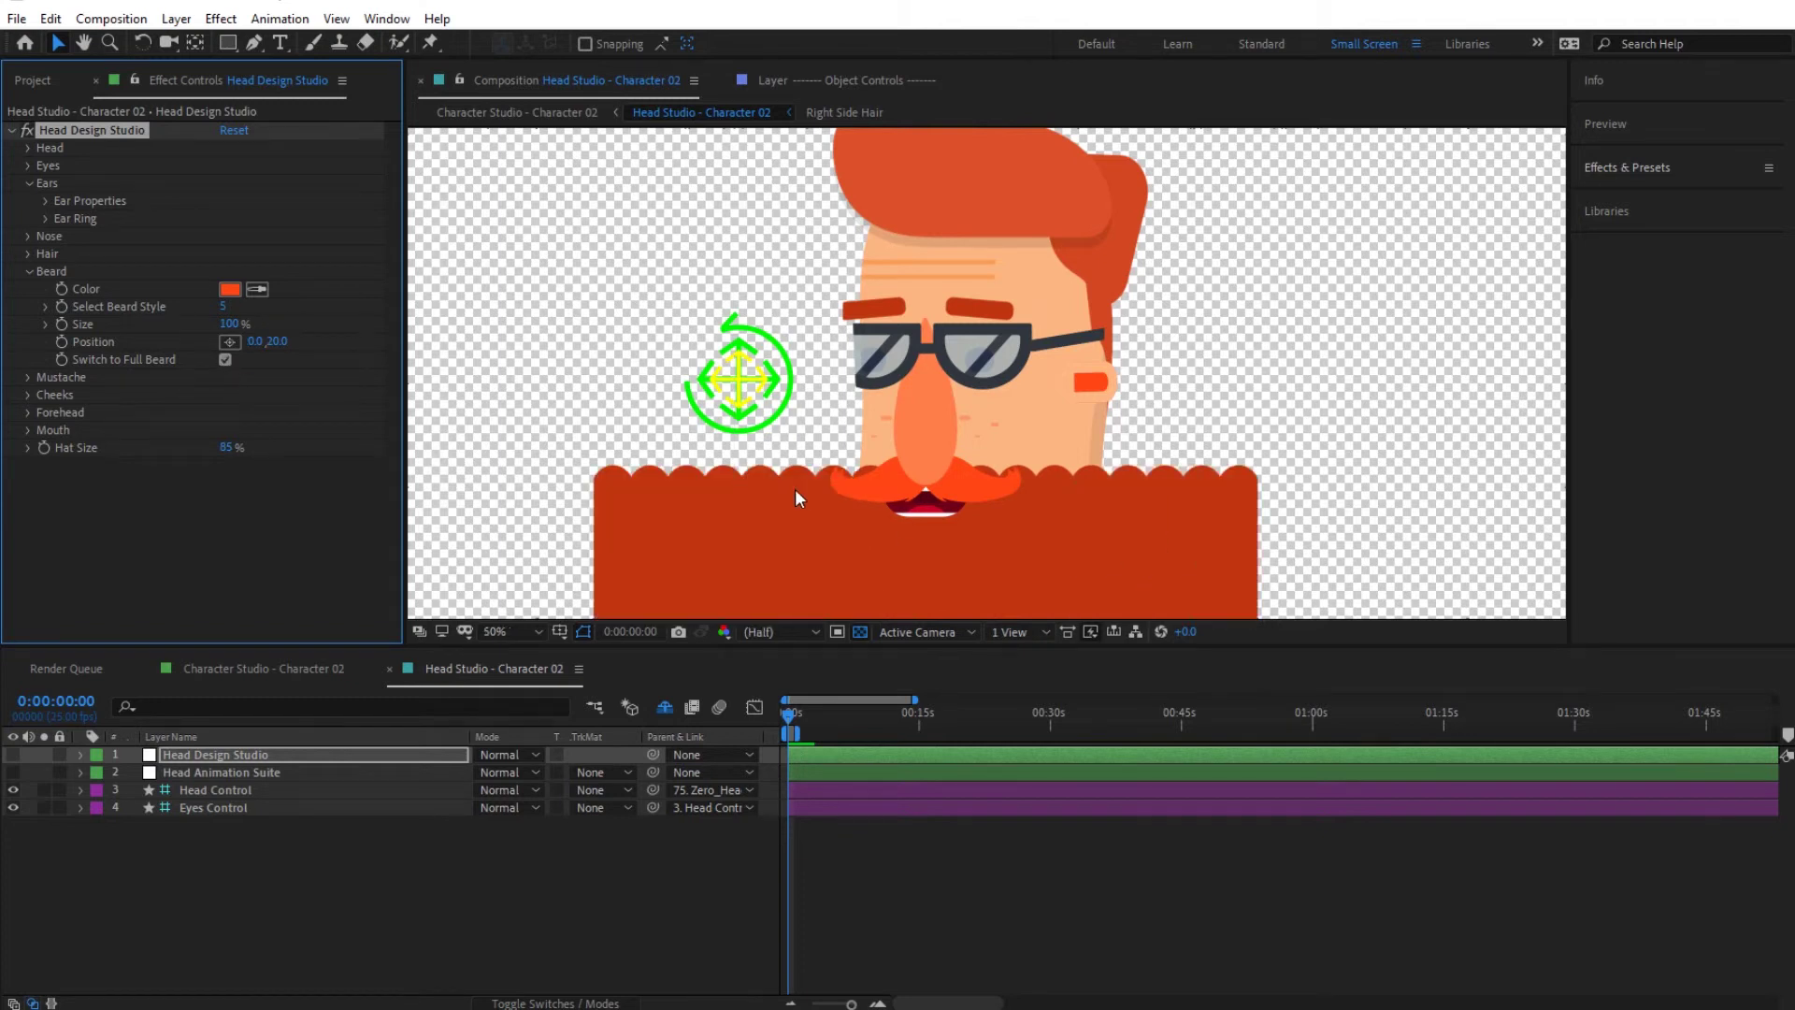
scroll(794, 488, down, 2)
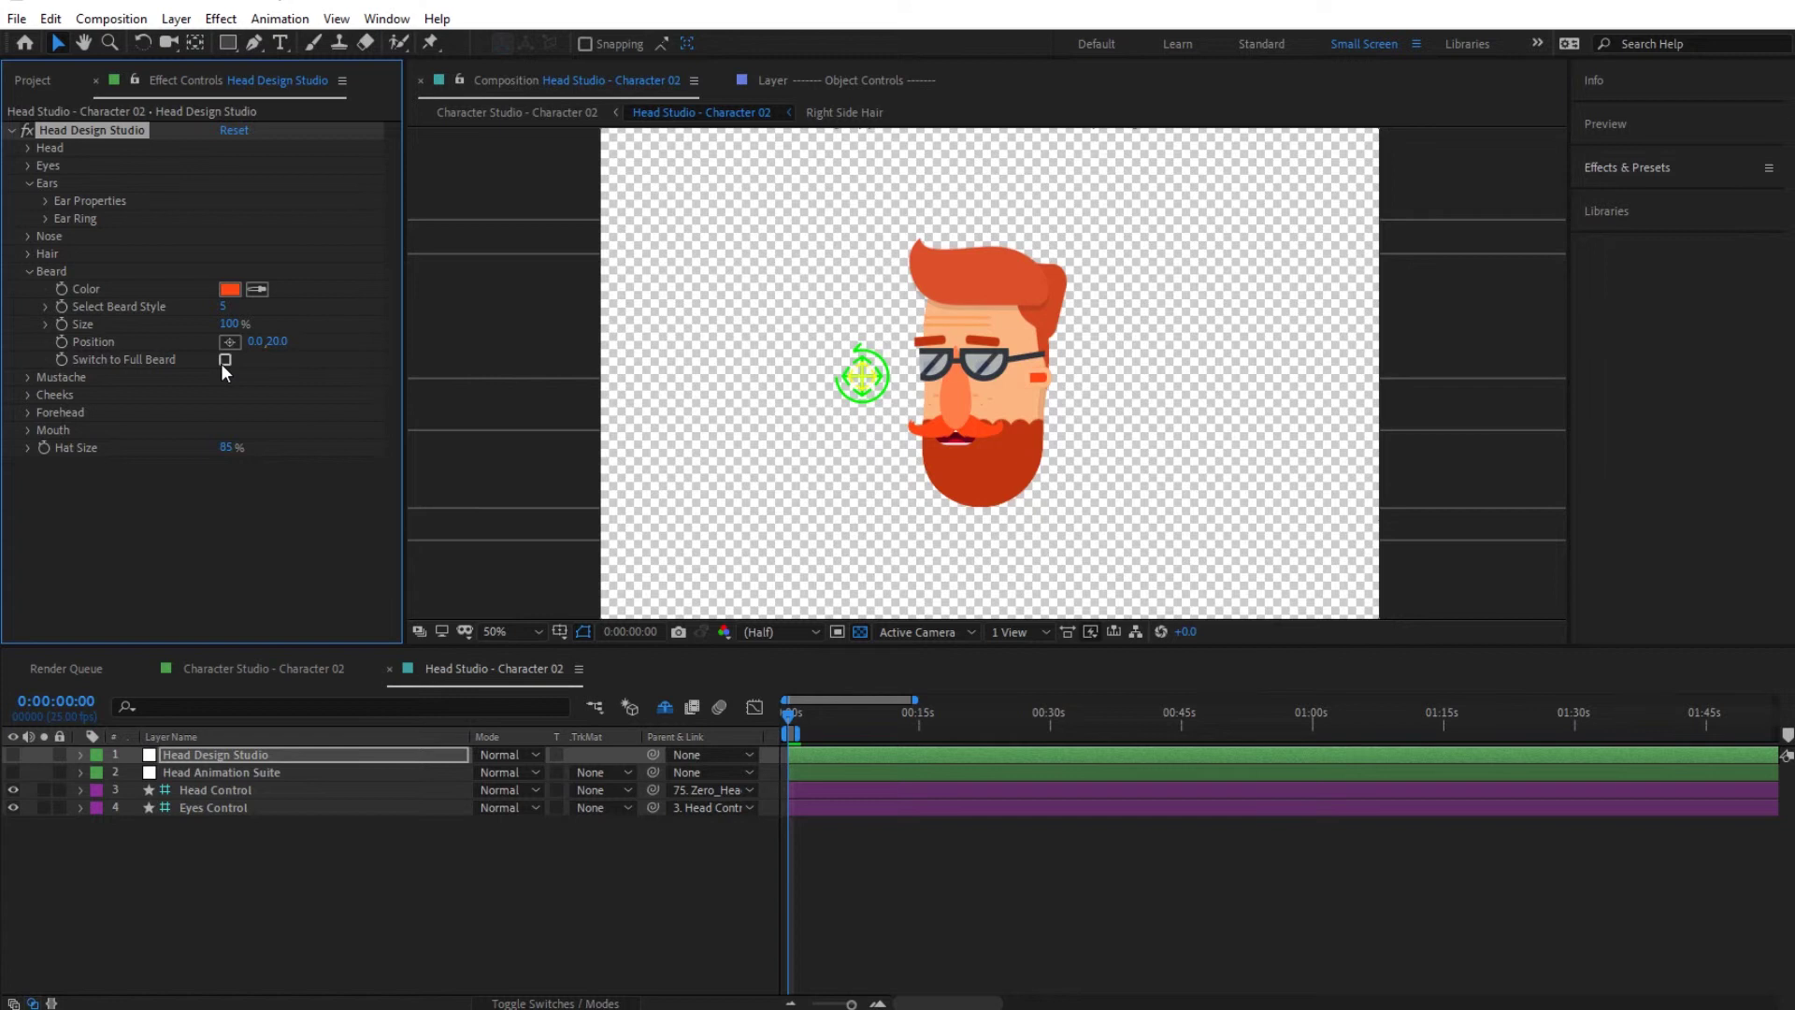
Try beard style 25 as a full beard with its size reduced to 80%
click(223, 306)
text(2)
key(Return)
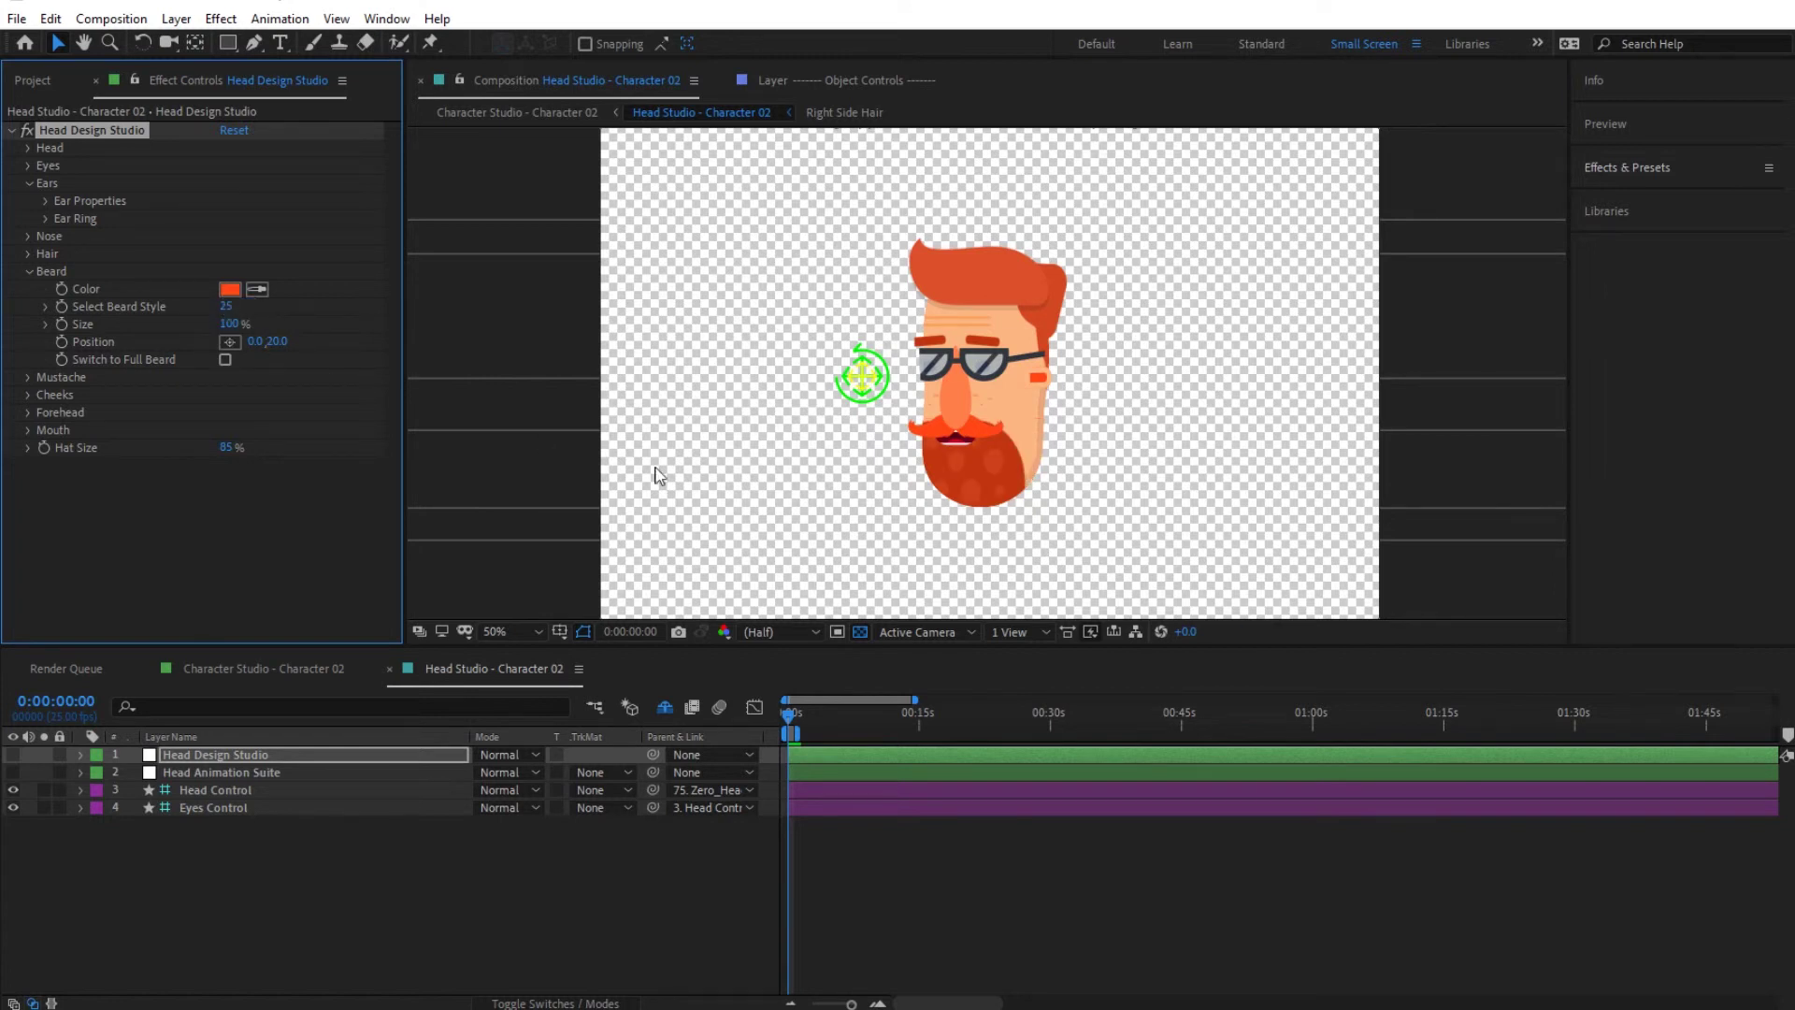
click(226, 359)
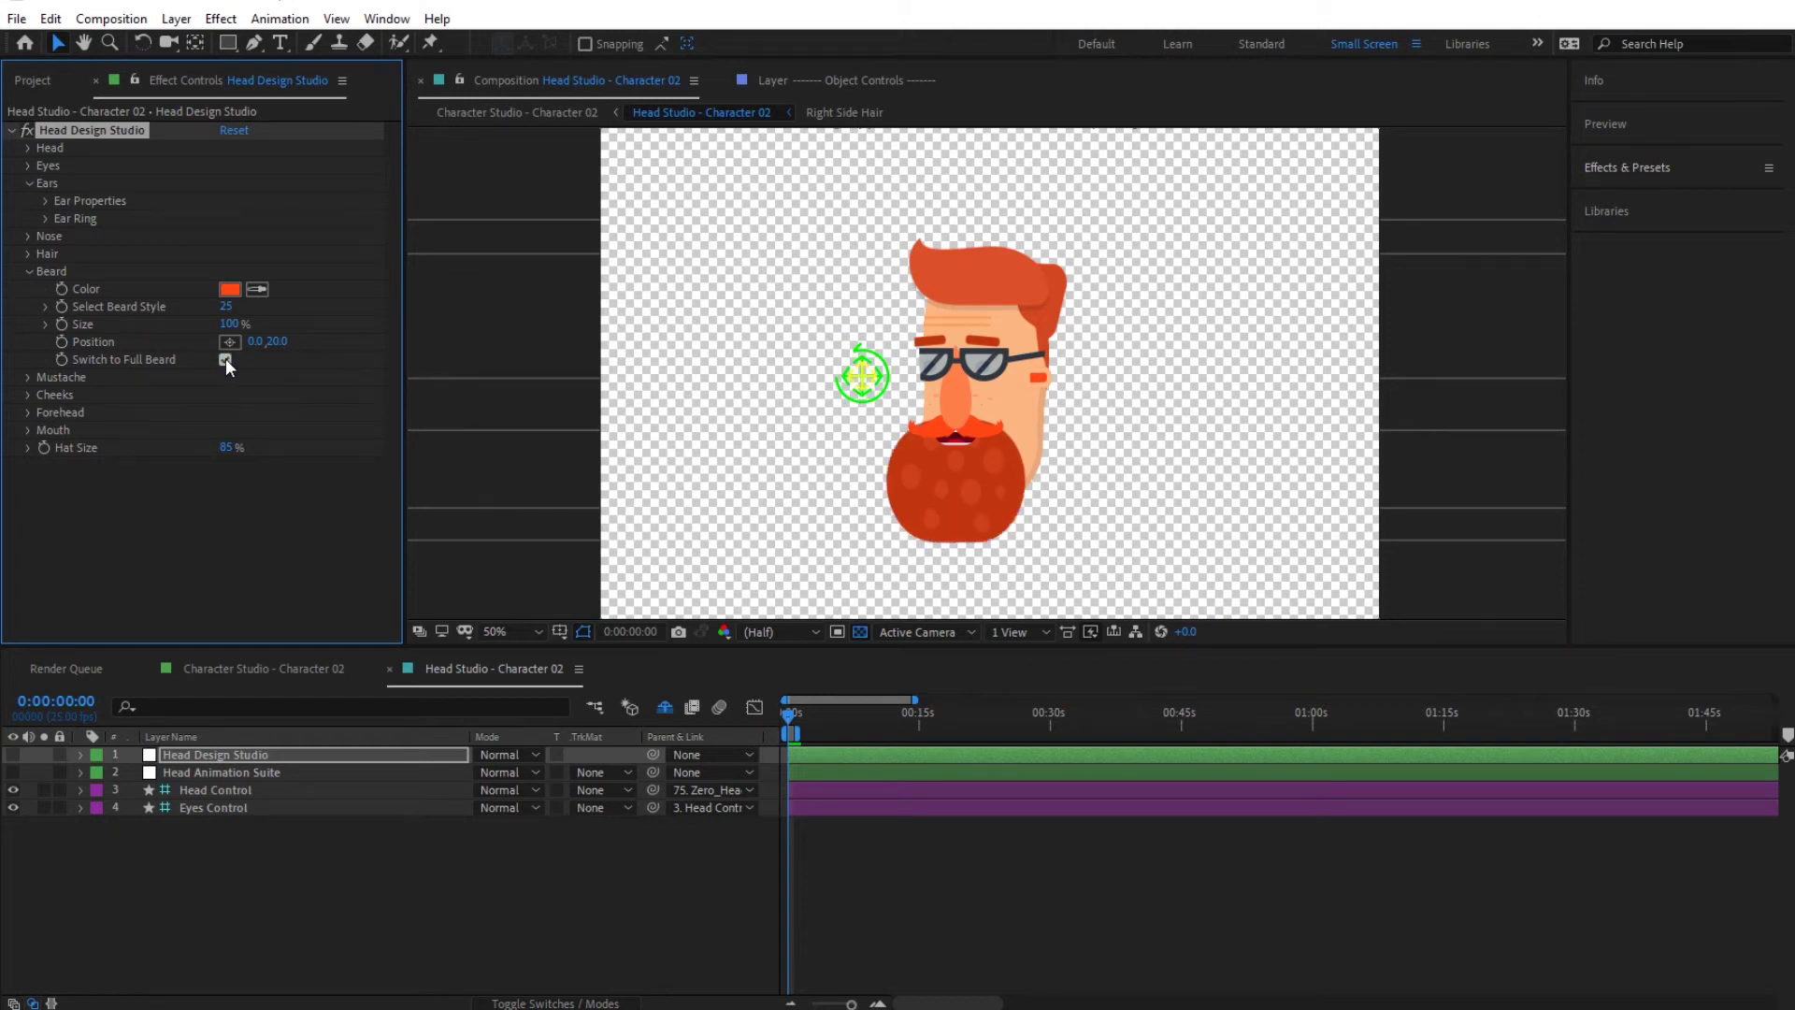
drag(228, 324, 205, 323)
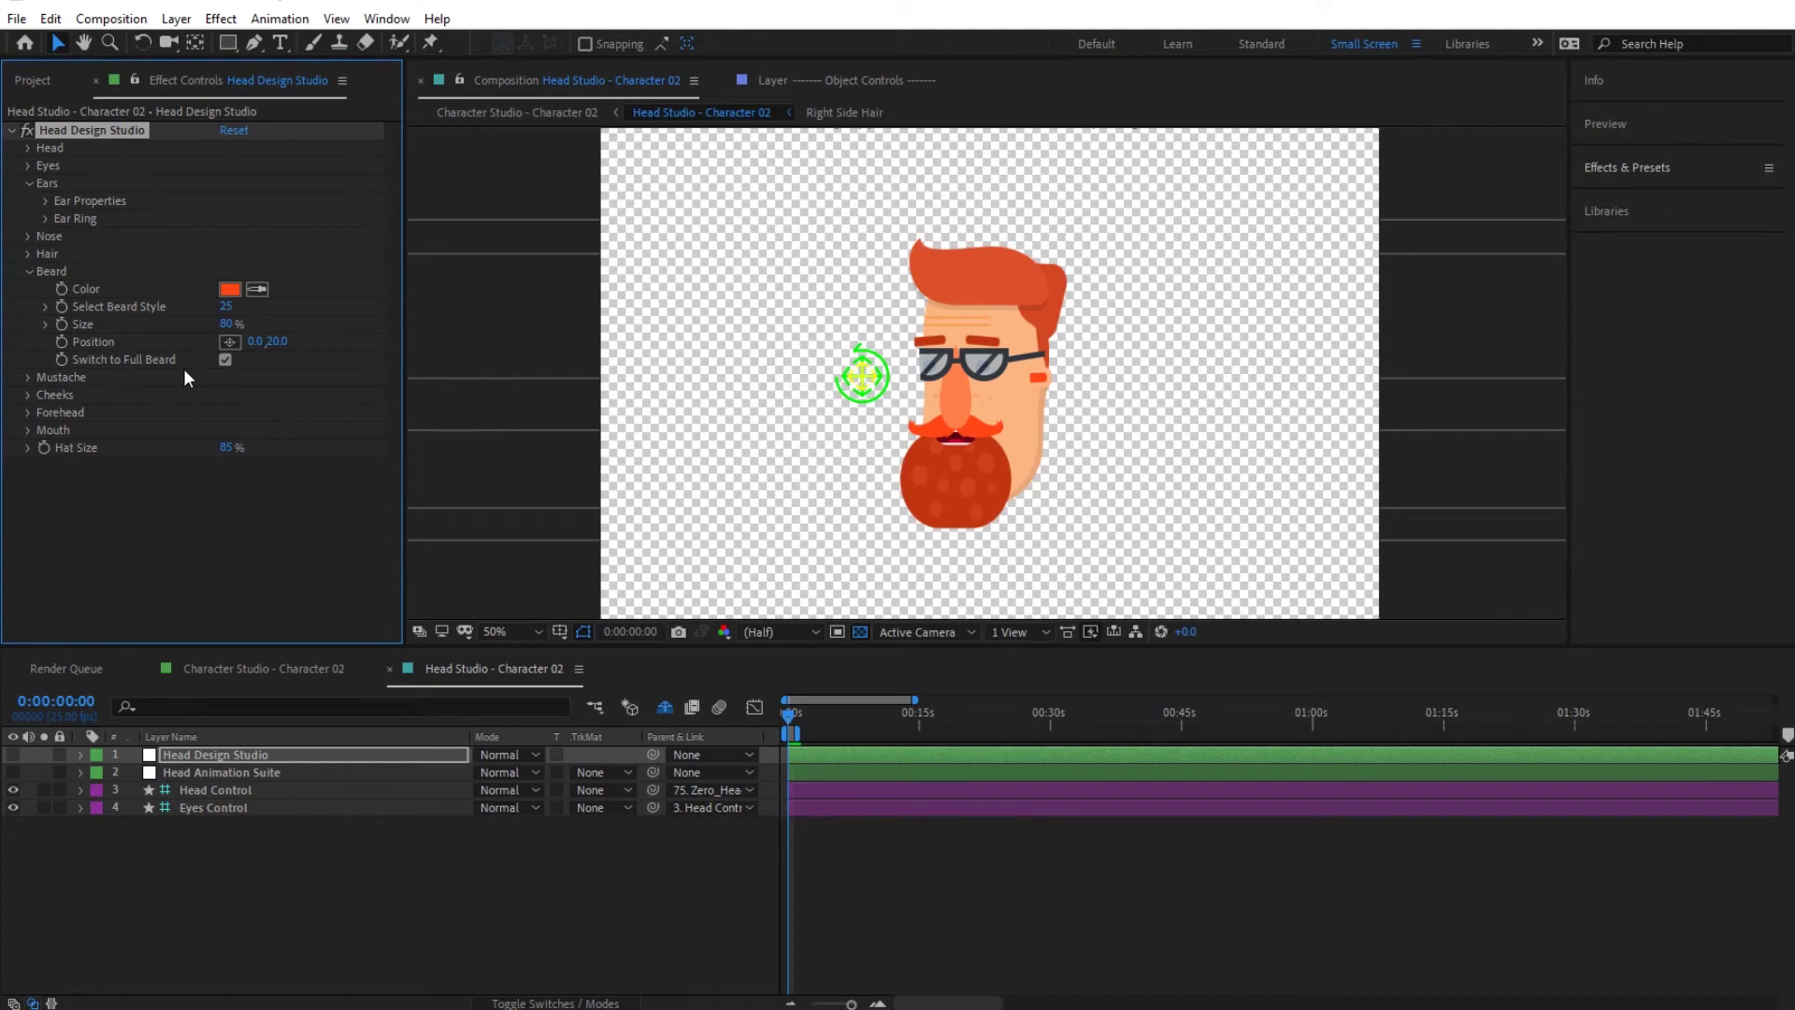
Undo the beard's size, full beard and style 25 changes
key(ctrl+z)
key(ctrl+z)
key(ctrl+z)
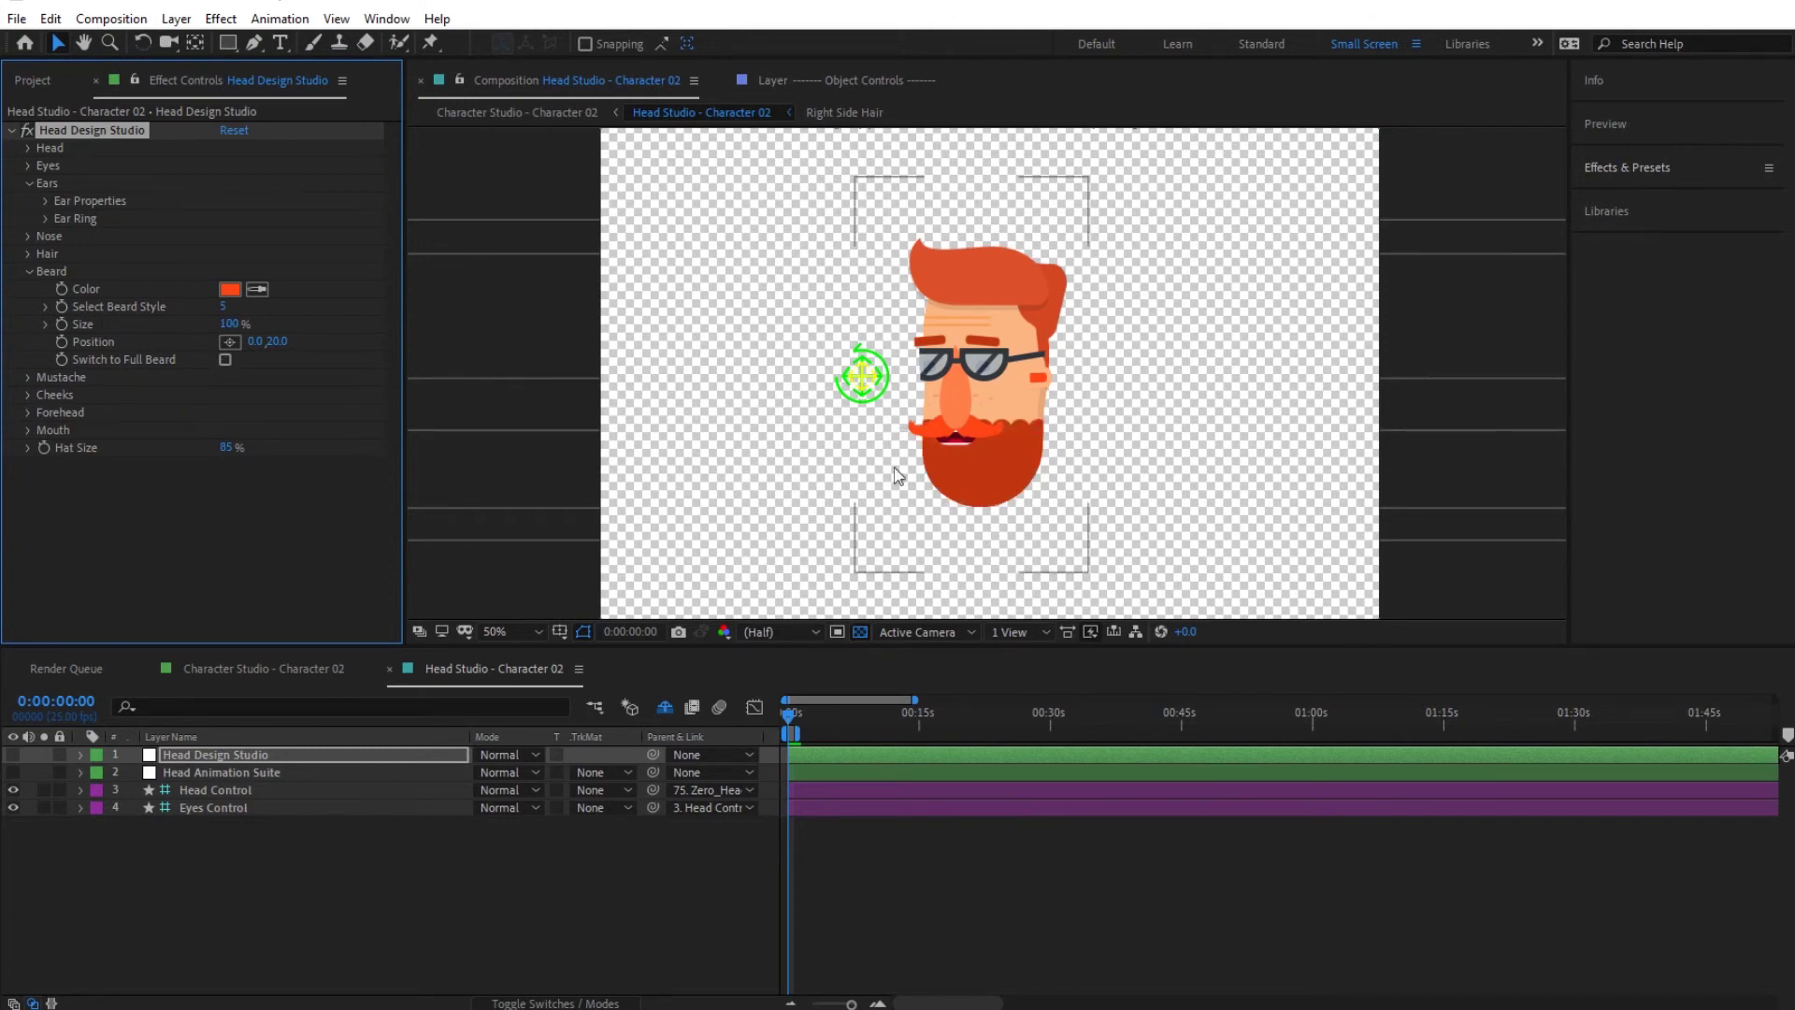
Collapse the open beard and ear settings and return to the Character Studio - Character 02 composition
click(29, 271)
click(31, 183)
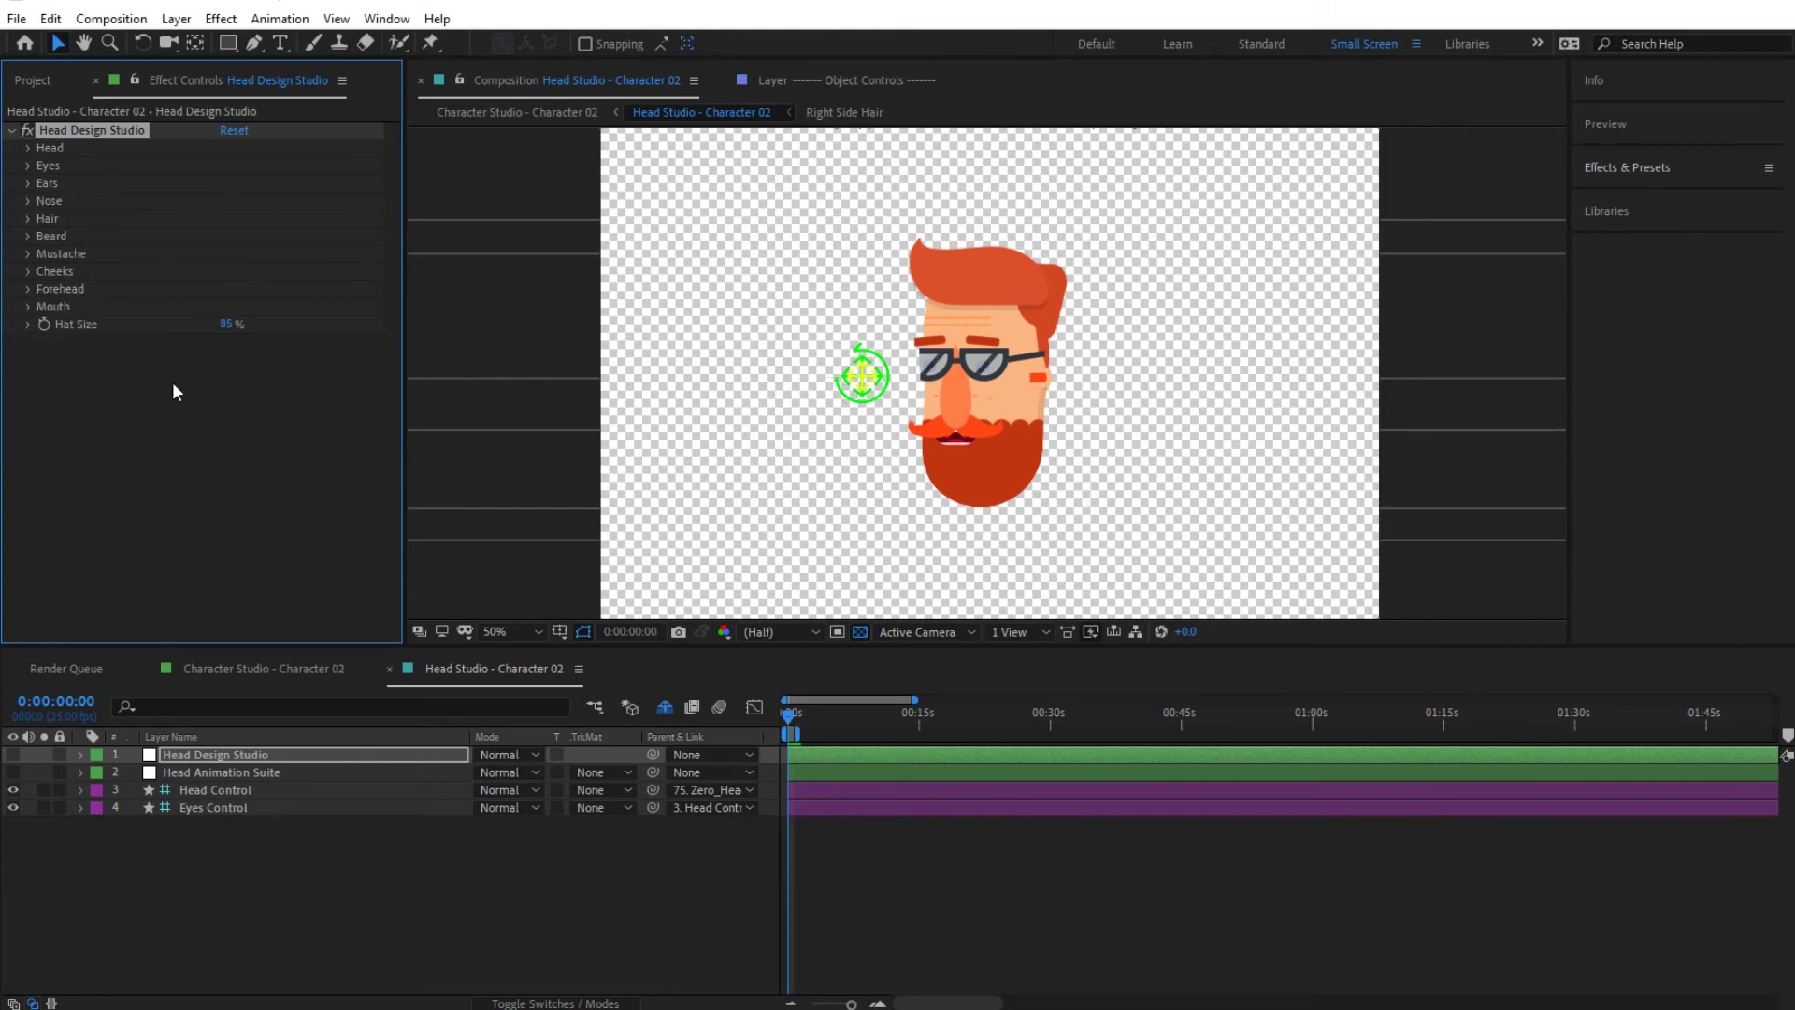
click(531, 113)
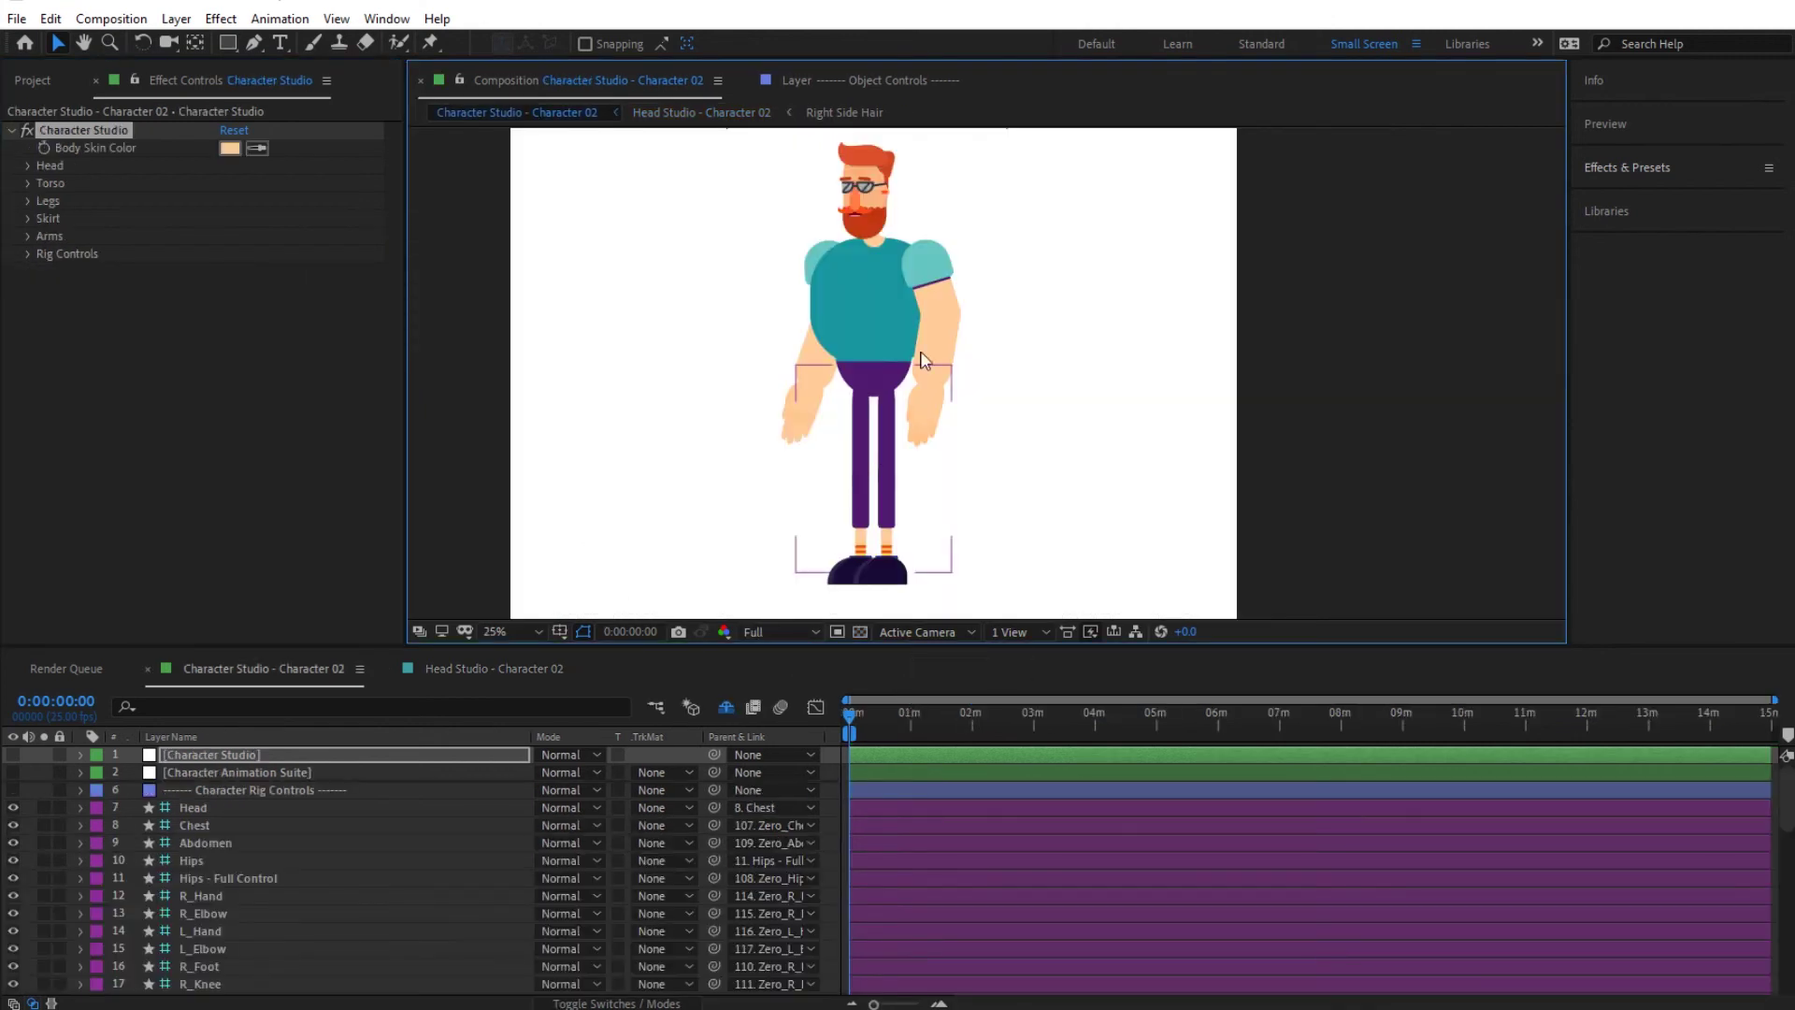